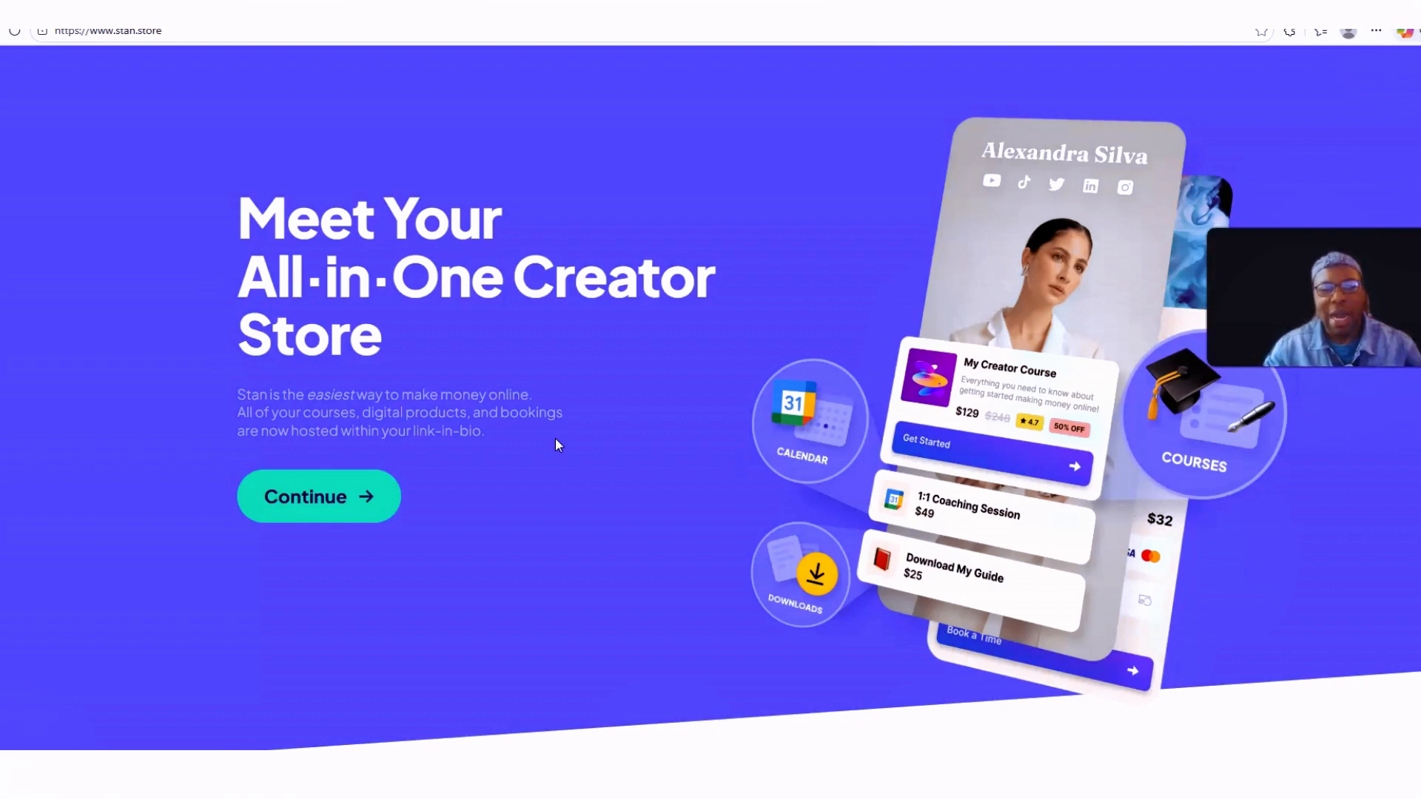
Step: Open the Our Mission page, read the founder's message, and return to the home page
{"action": "scroll", "coordinate": [557, 440], "scroll_direction": "up", "scroll_amount": 1}
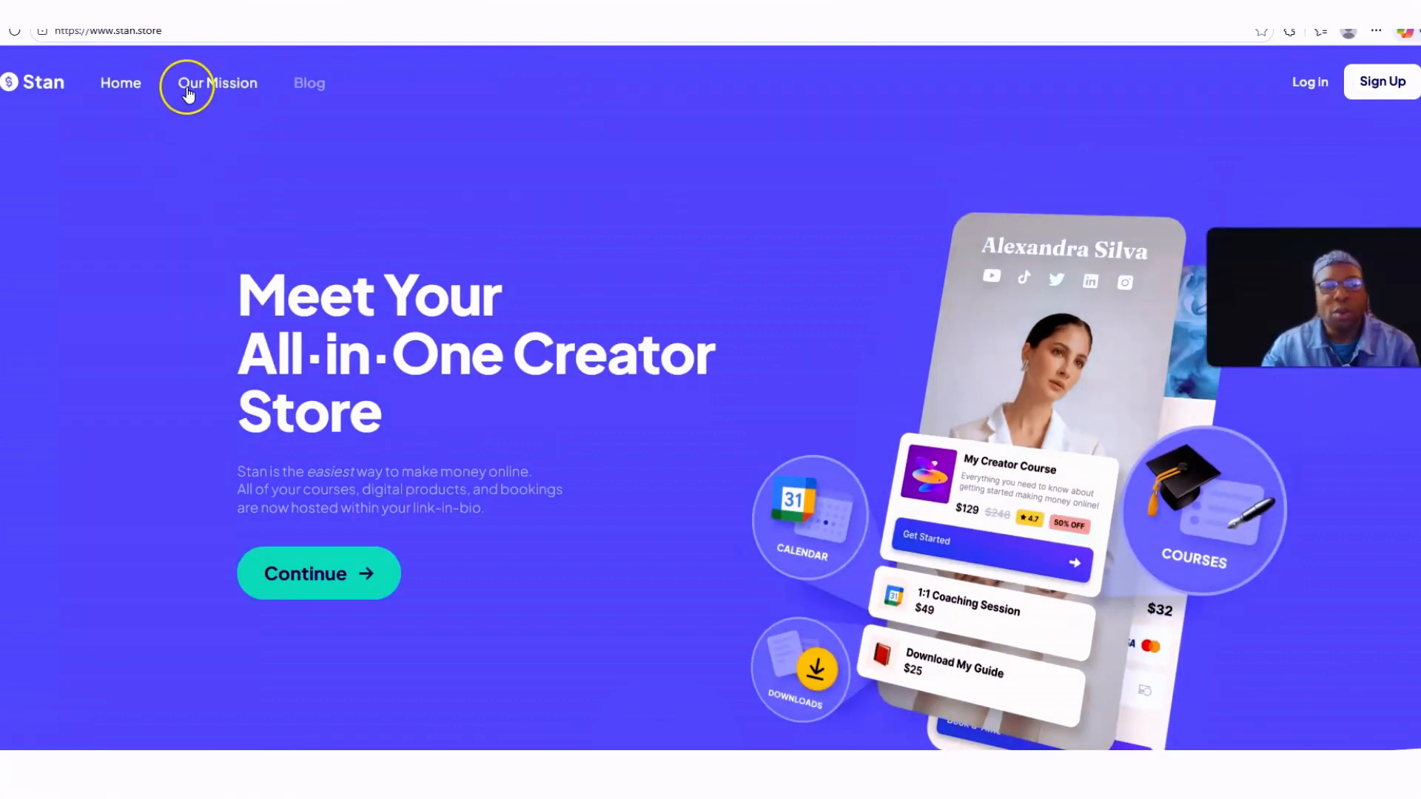
{"action": "left_click", "coordinate": [210, 85]}
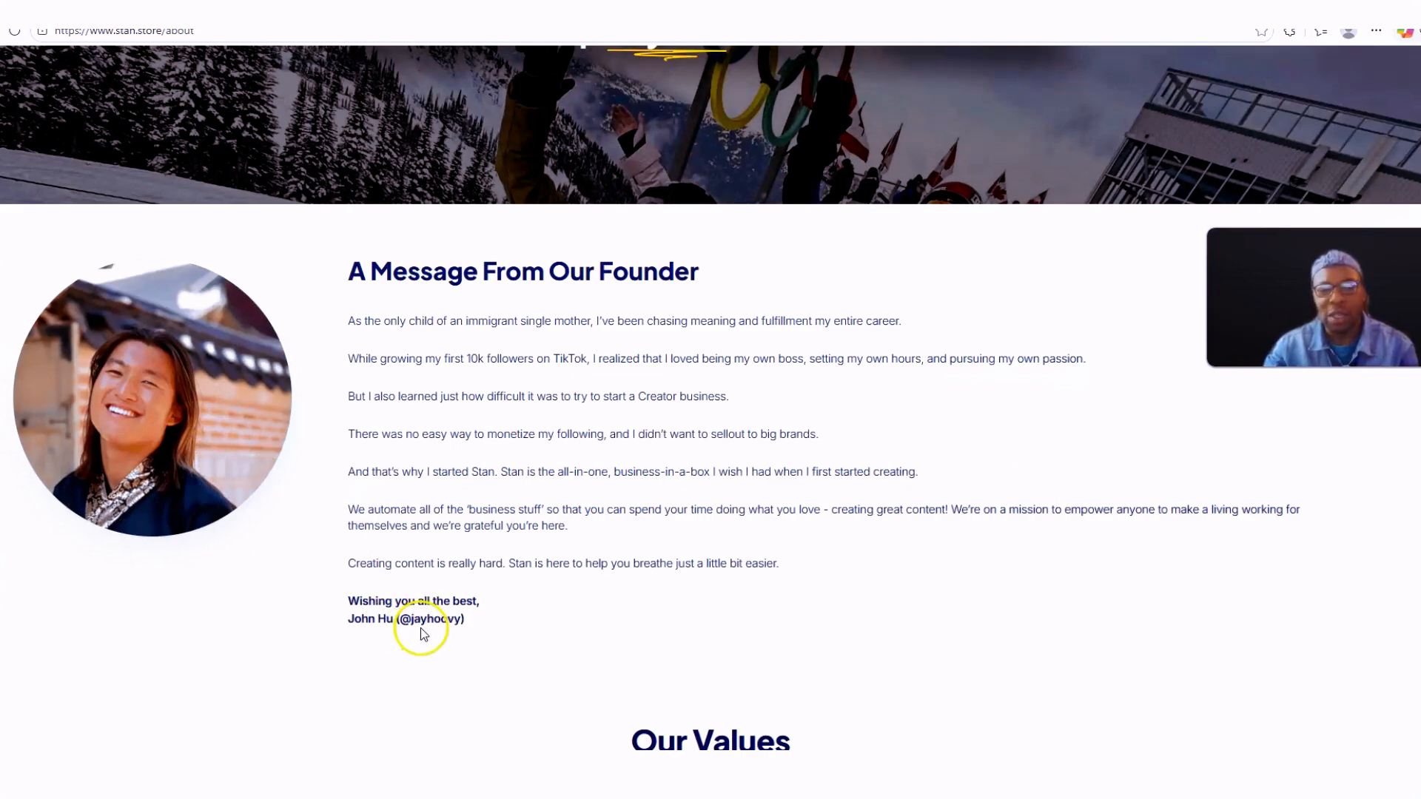
{"action": "scroll", "coordinate": [523, 570], "scroll_direction": "up", "scroll_amount": 5}
{"action": "left_click", "coordinate": [114, 80]}
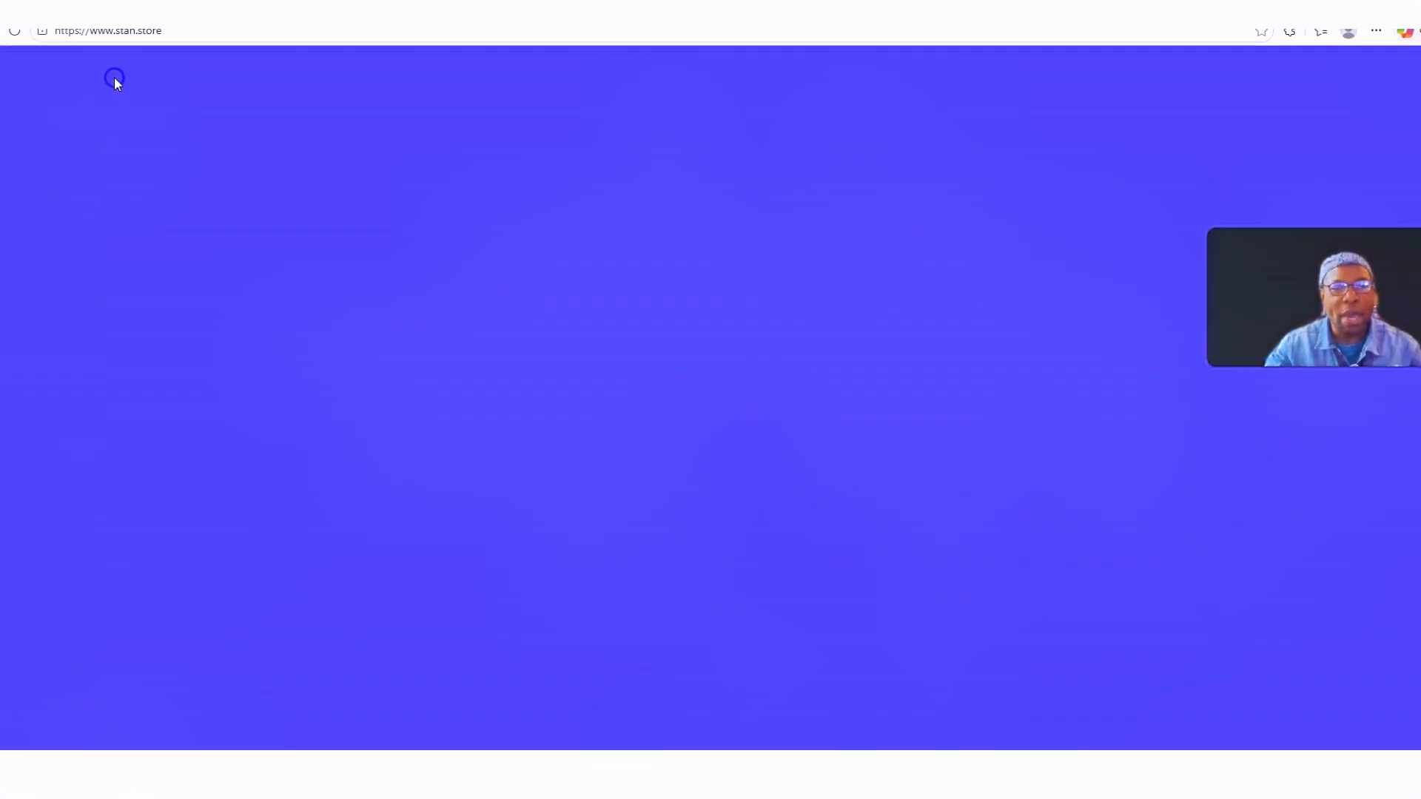
{"action": "left_click", "coordinate": [1293, 87]}
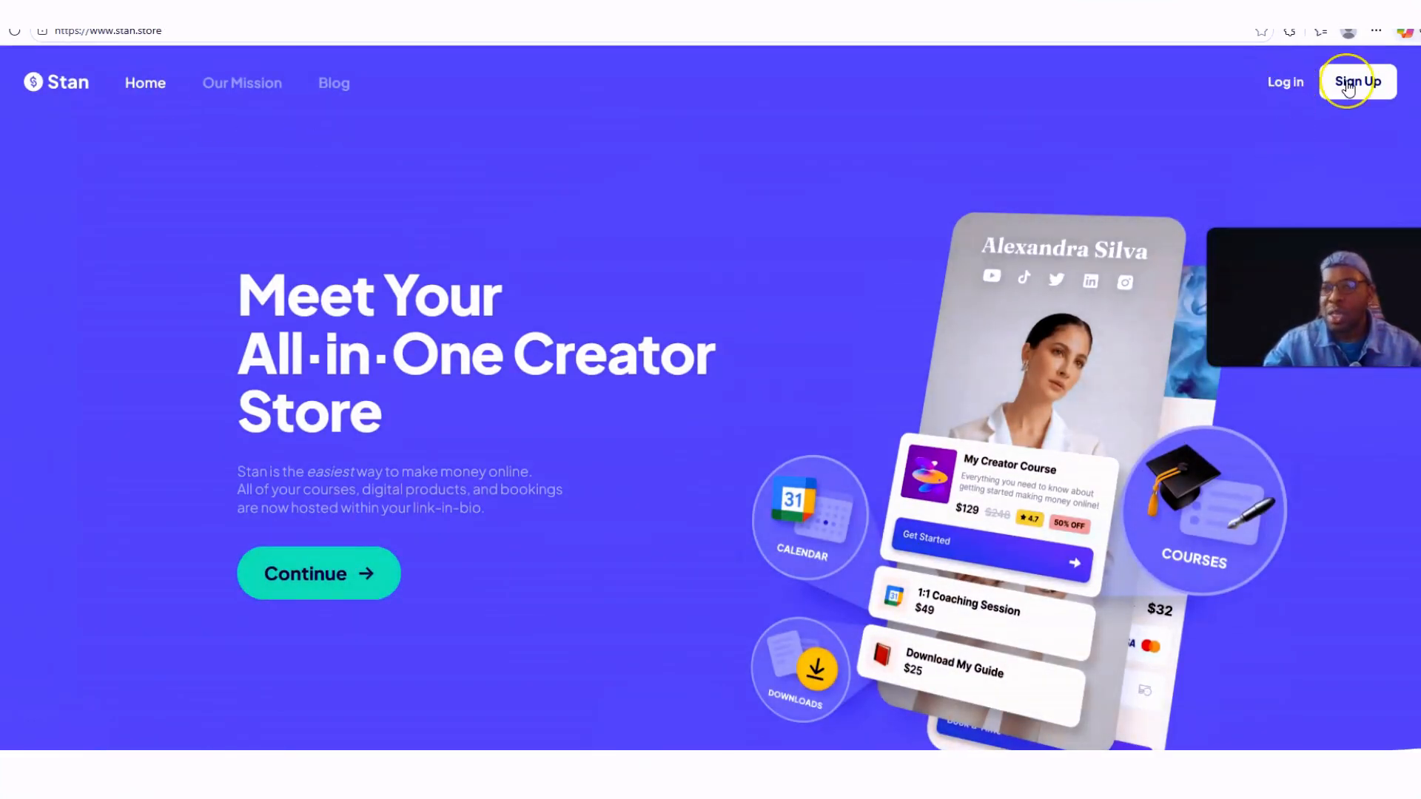
Step: Review the home page's creator showcase, transaction fee claim and "Not just another link-in-bio" feature overview
{"action": "scroll", "coordinate": [723, 327], "scroll_direction": "down", "scroll_amount": 8}
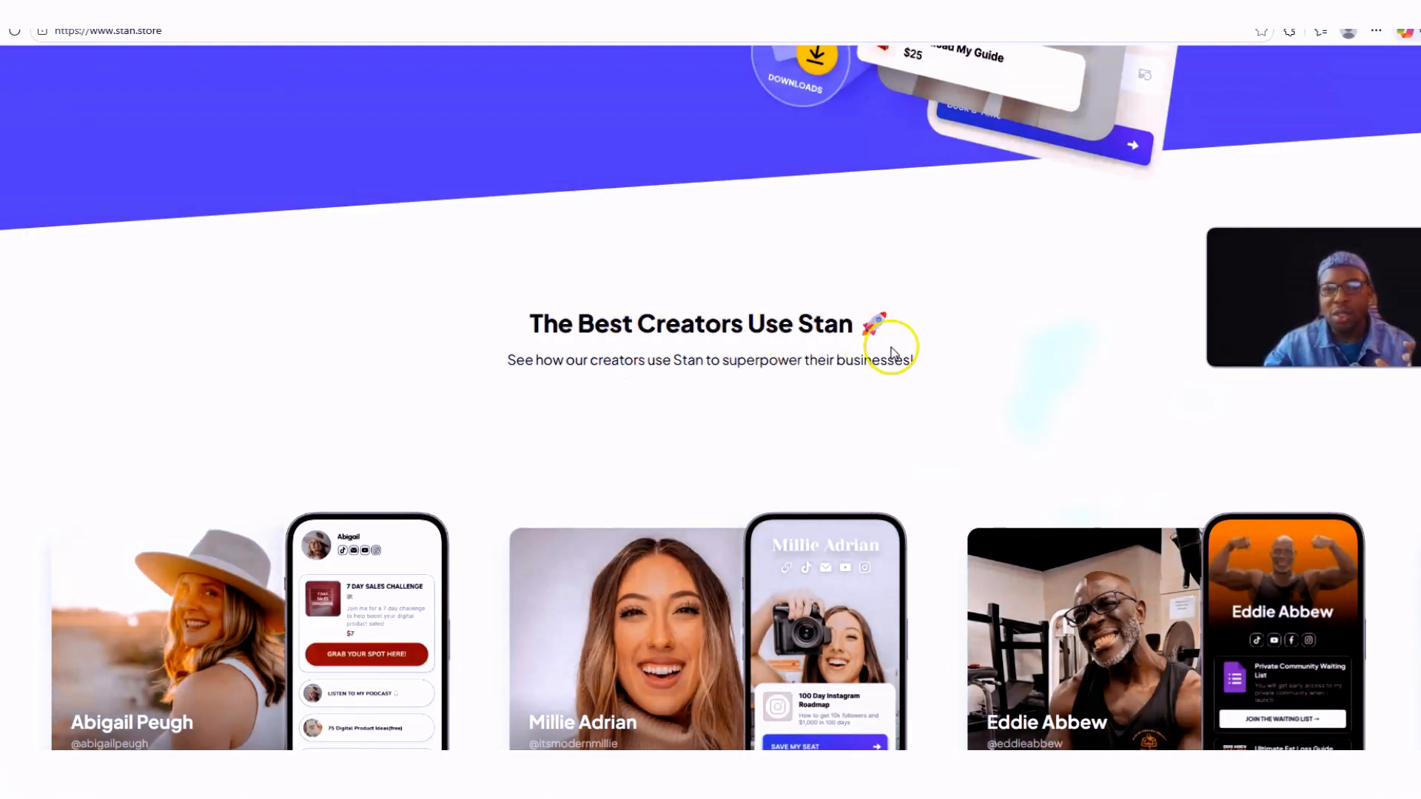
{"action": "scroll", "coordinate": [911, 356], "scroll_direction": "down", "scroll_amount": 10}
{"action": "scroll", "coordinate": [944, 437], "scroll_direction": "down", "scroll_amount": 15}
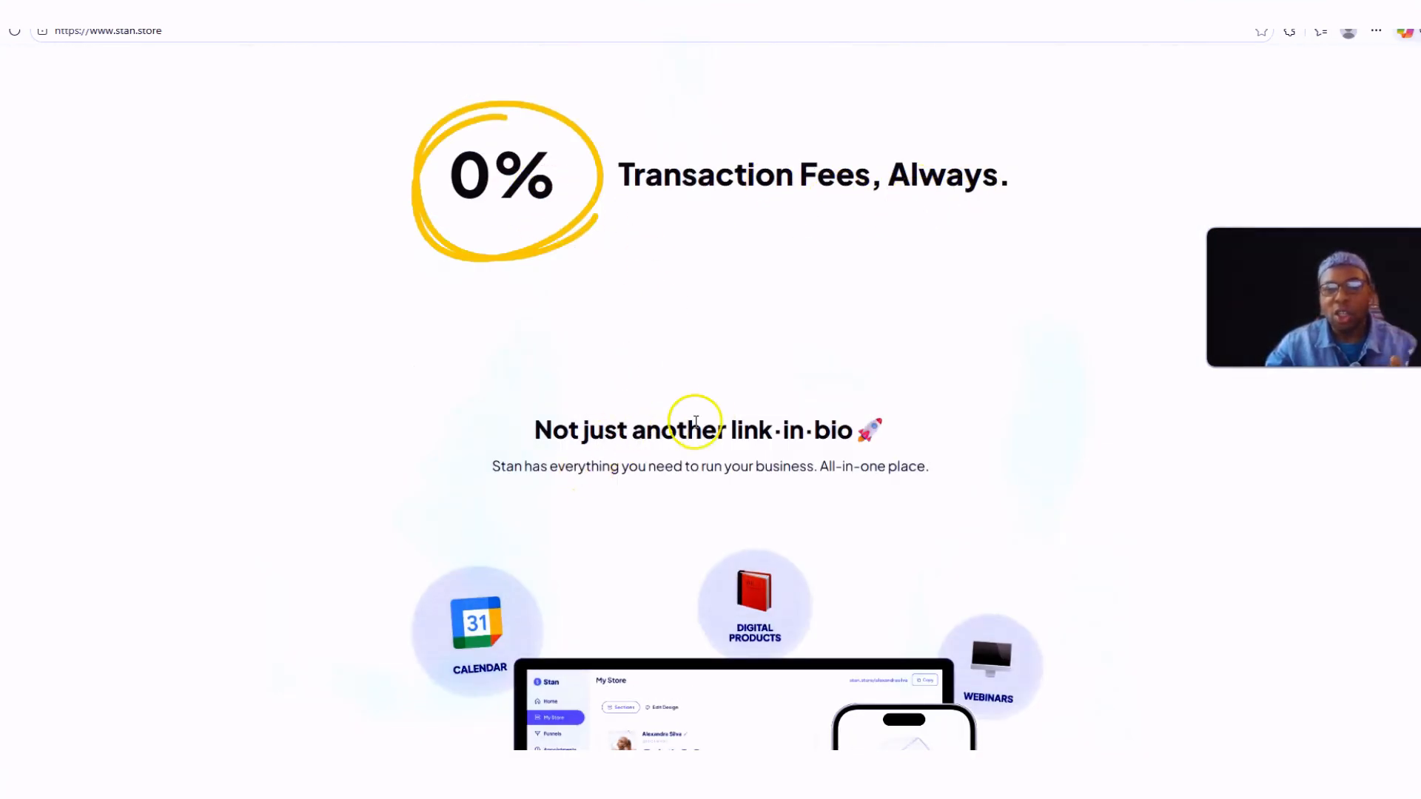
{"action": "scroll", "coordinate": [857, 445], "scroll_direction": "down", "scroll_amount": 2}
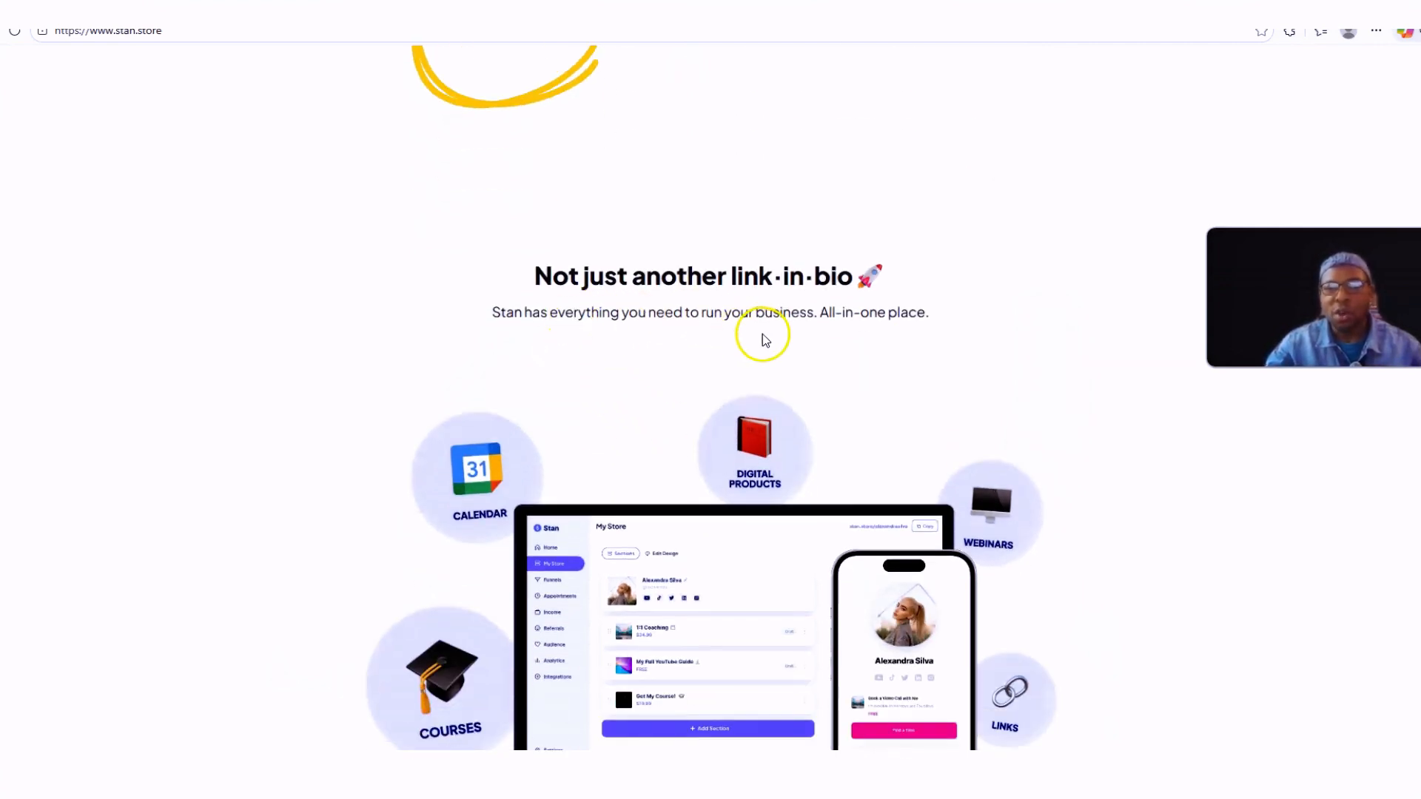
{"action": "scroll", "coordinate": [944, 337], "scroll_direction": "down", "scroll_amount": 1}
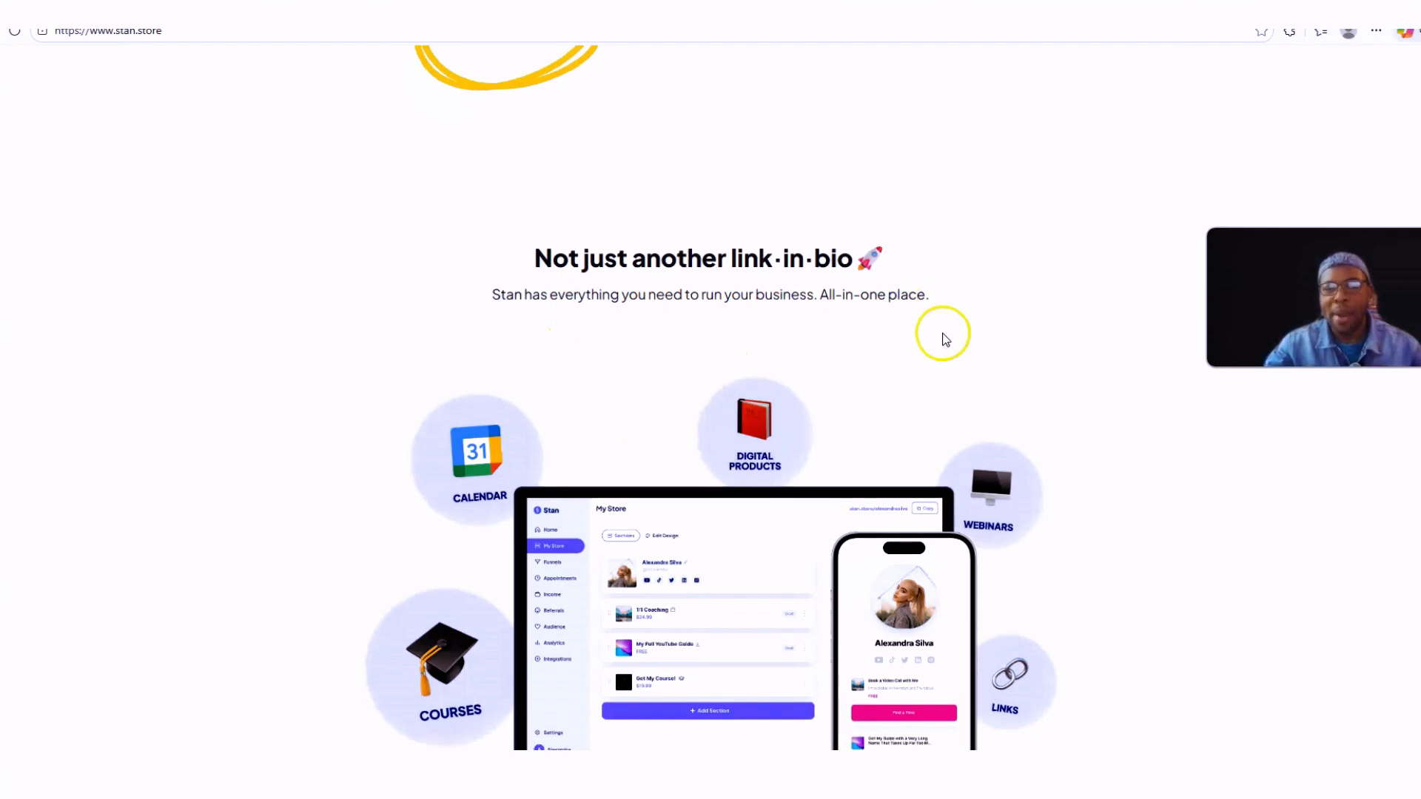
{"action": "scroll", "coordinate": [942, 339], "scroll_direction": "down", "scroll_amount": 5}
{"action": "scroll", "coordinate": [947, 326], "scroll_direction": "up", "scroll_amount": 3}
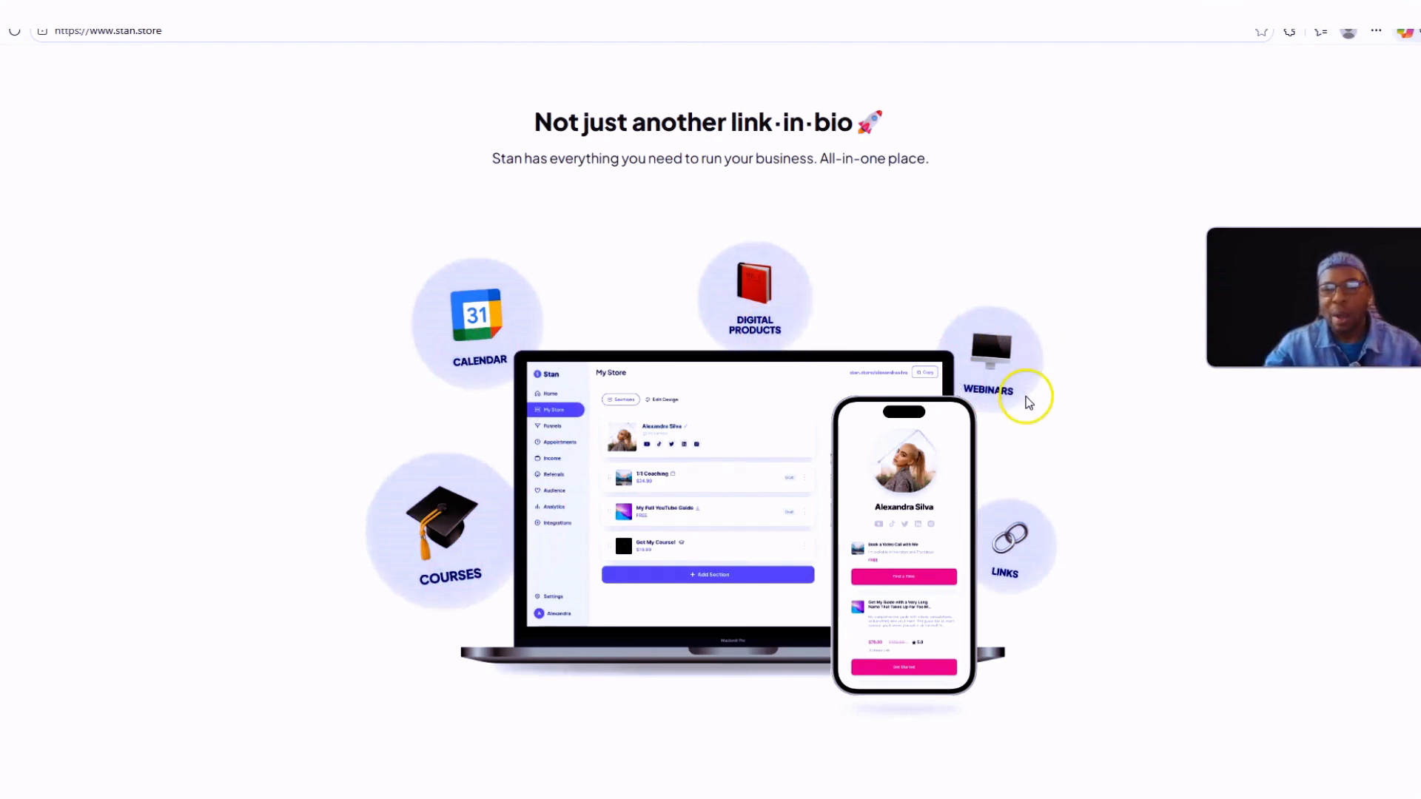
Step: Read the "A Simpler Solution" comparison of included tools and their monthly prices
{"action": "scroll", "coordinate": [1047, 571], "scroll_direction": "down", "scroll_amount": 6}
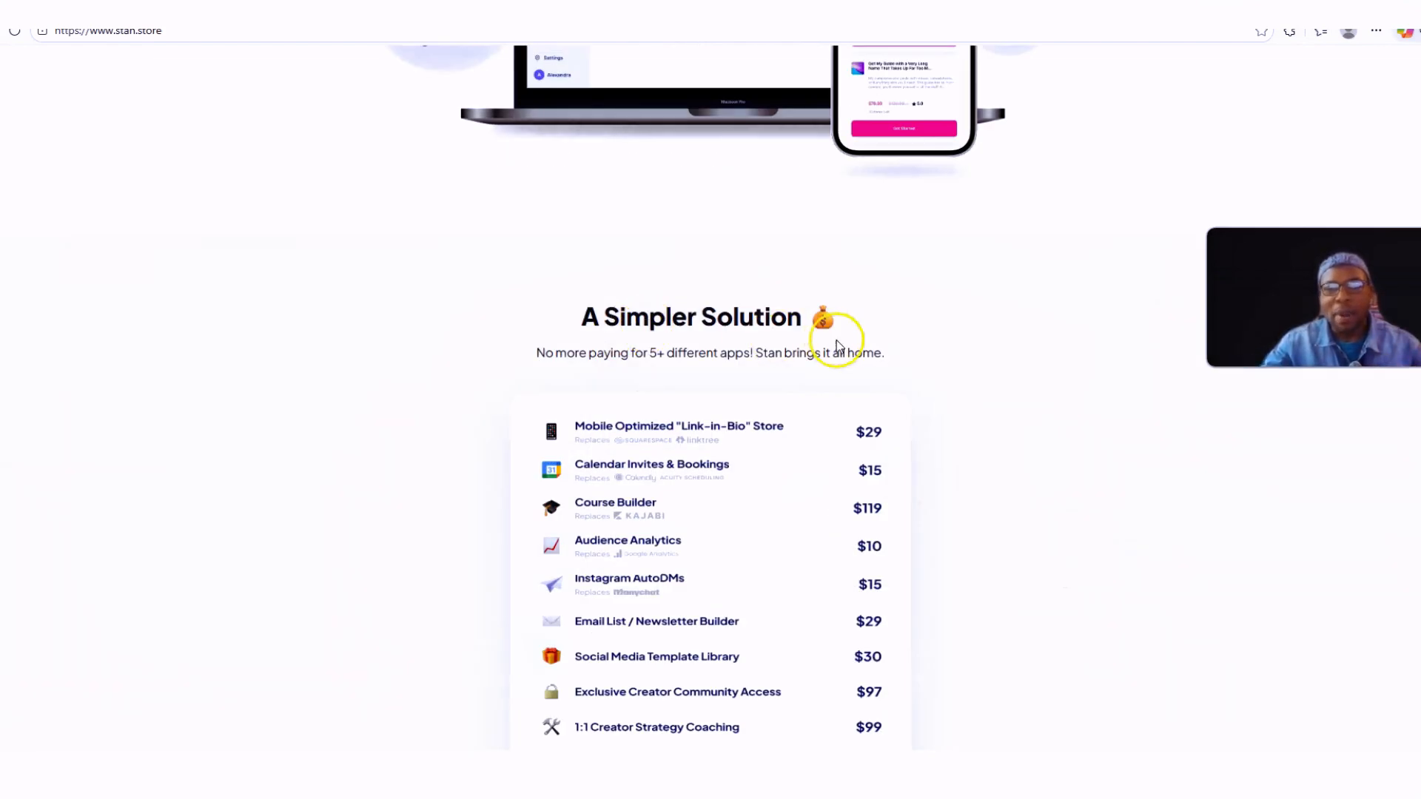
{"action": "scroll", "coordinate": [993, 428], "scroll_direction": "down", "scroll_amount": 1}
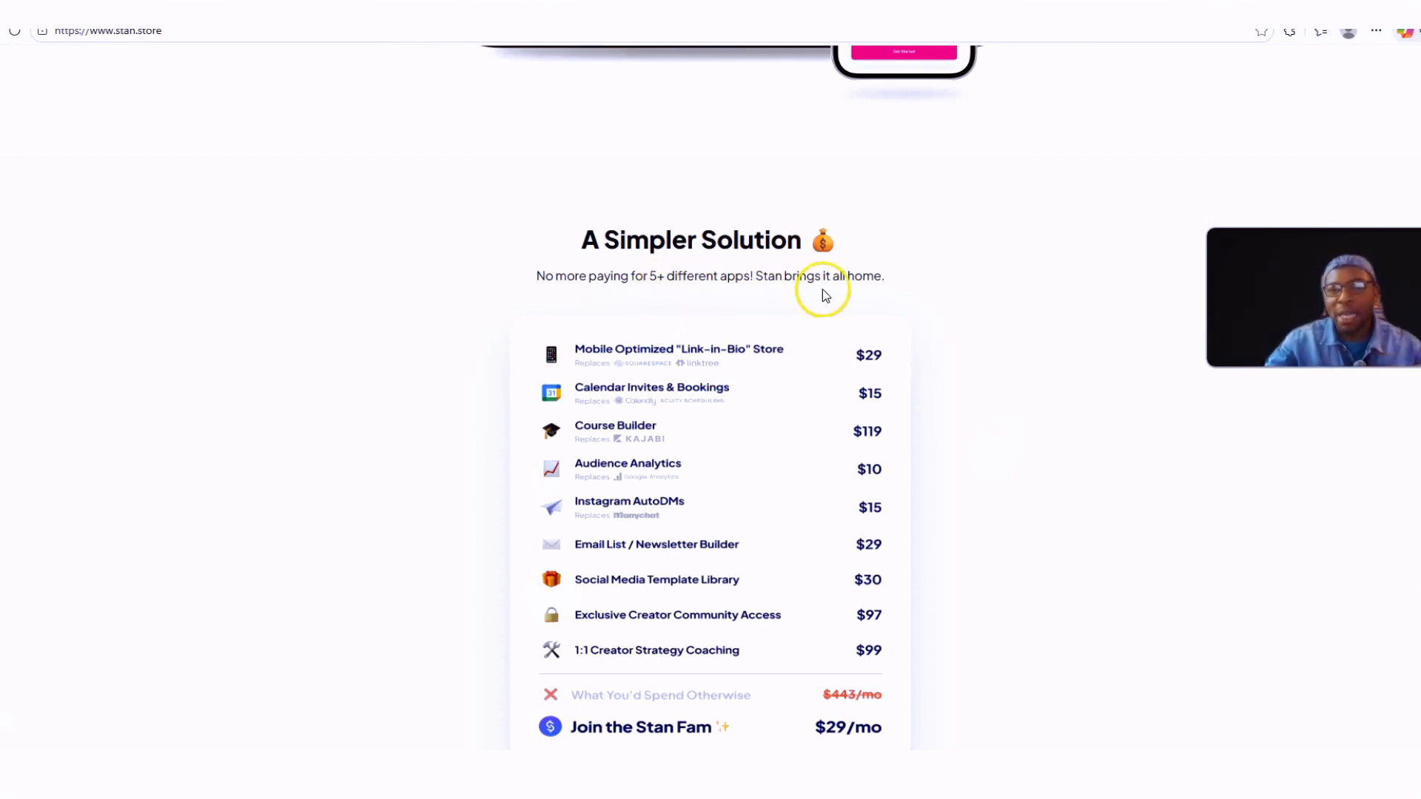
{"action": "scroll", "coordinate": [963, 470], "scroll_direction": "down", "scroll_amount": 2}
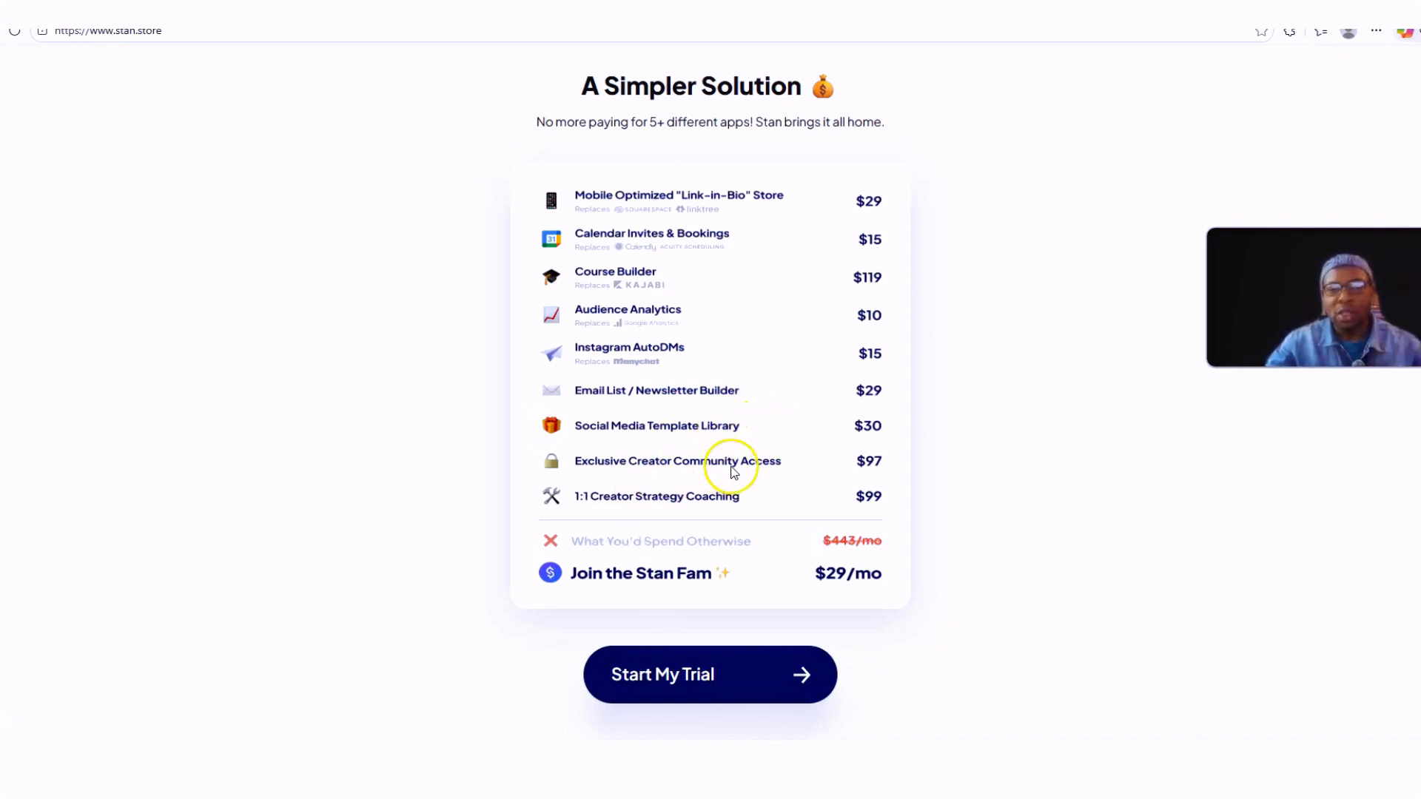
{"action": "scroll", "coordinate": [766, 477], "scroll_direction": "down", "scroll_amount": 2}
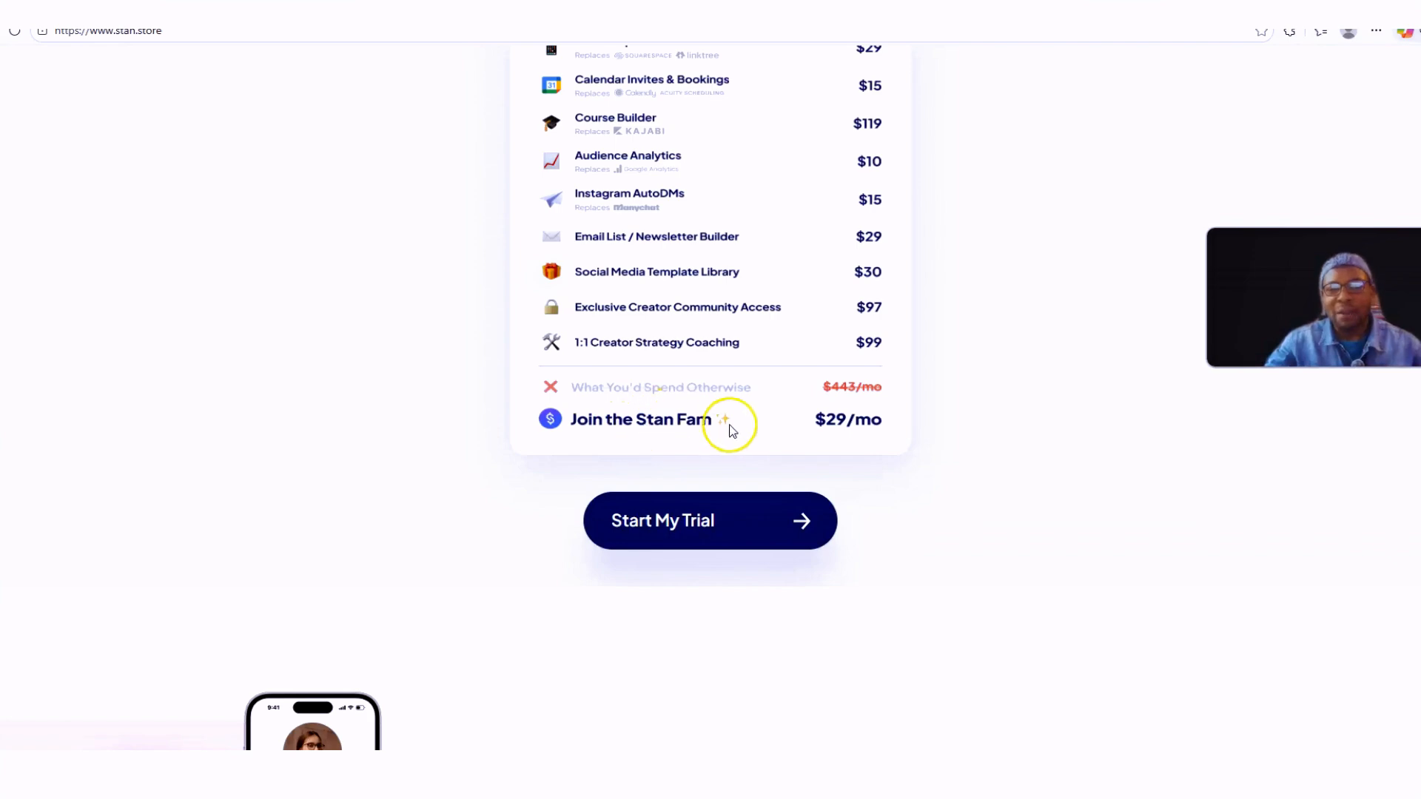
{"action": "scroll", "coordinate": [790, 434], "scroll_direction": "down", "scroll_amount": 2}
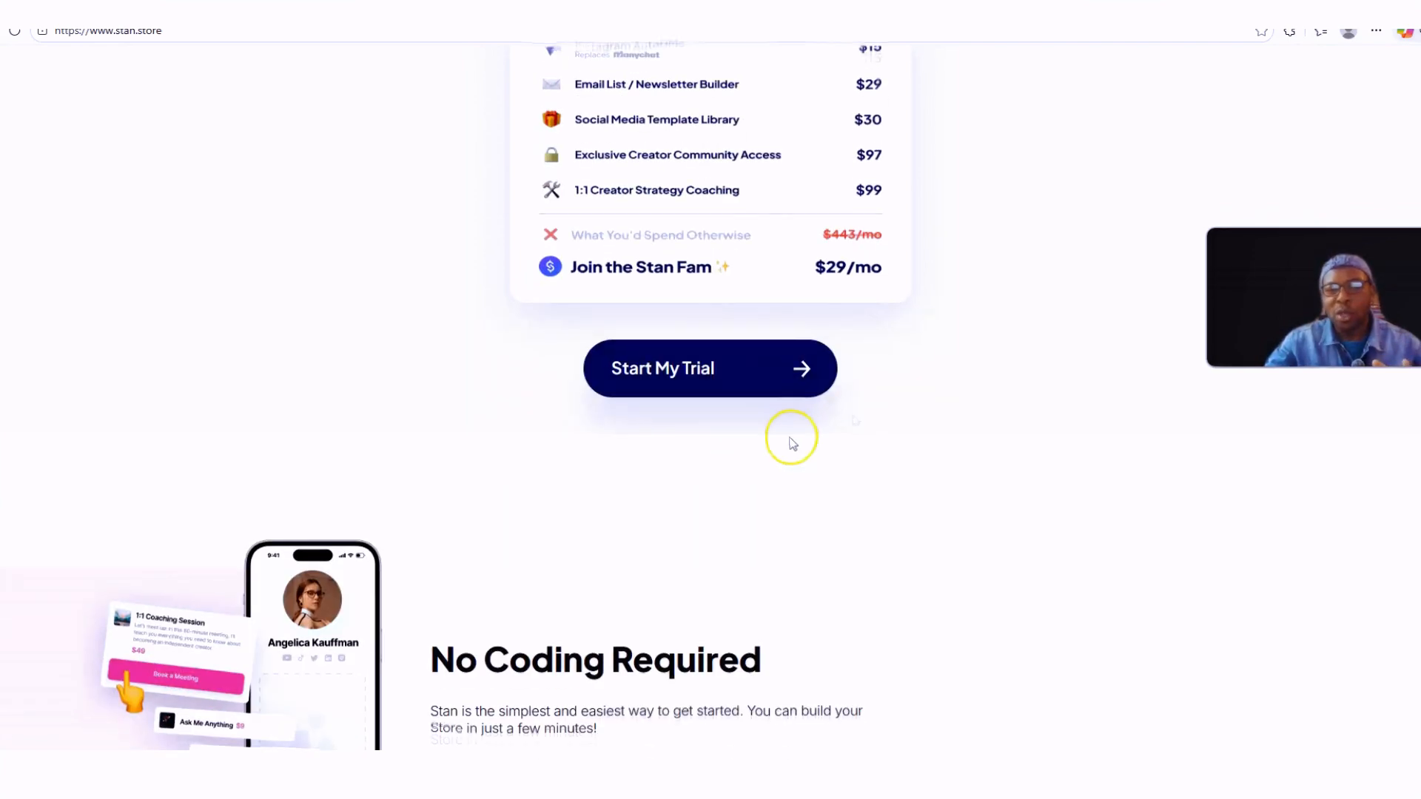
Step: Review the remaining feature sections and start the 14-day free trial from the end of the home page
{"action": "scroll", "coordinate": [679, 415], "scroll_direction": "down", "scroll_amount": 3}
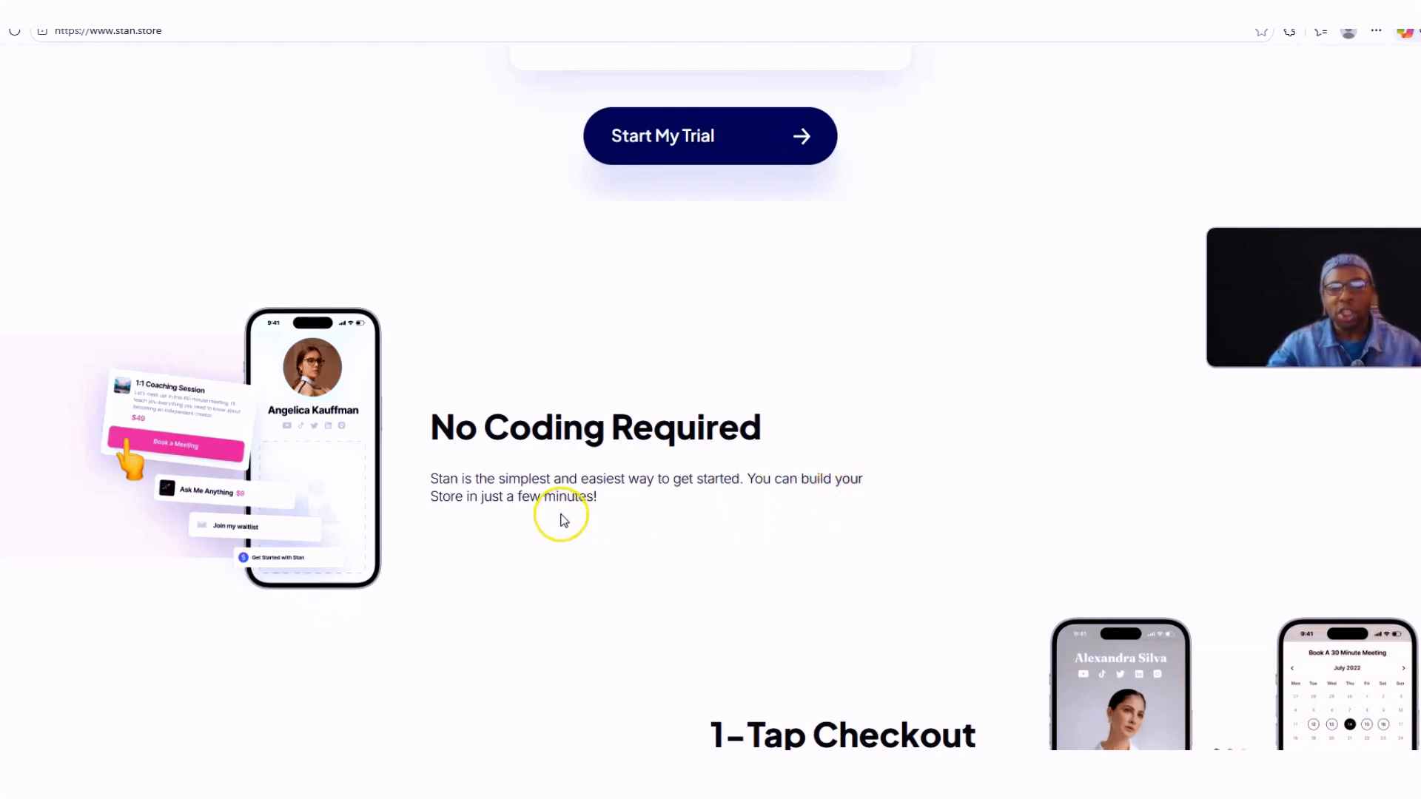
{"action": "scroll", "coordinate": [560, 520], "scroll_direction": "down", "scroll_amount": 3}
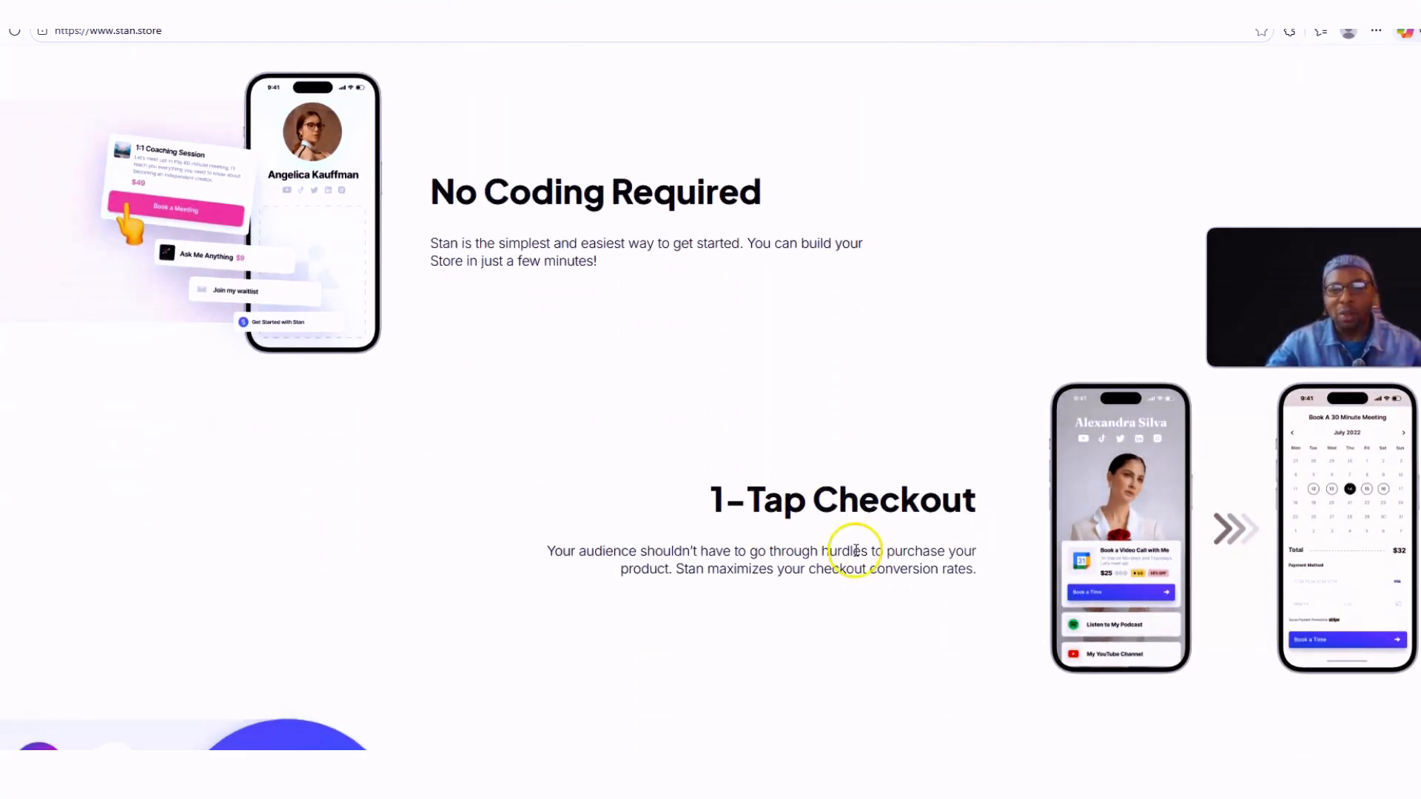
{"action": "scroll", "coordinate": [856, 551], "scroll_direction": "down", "scroll_amount": 2}
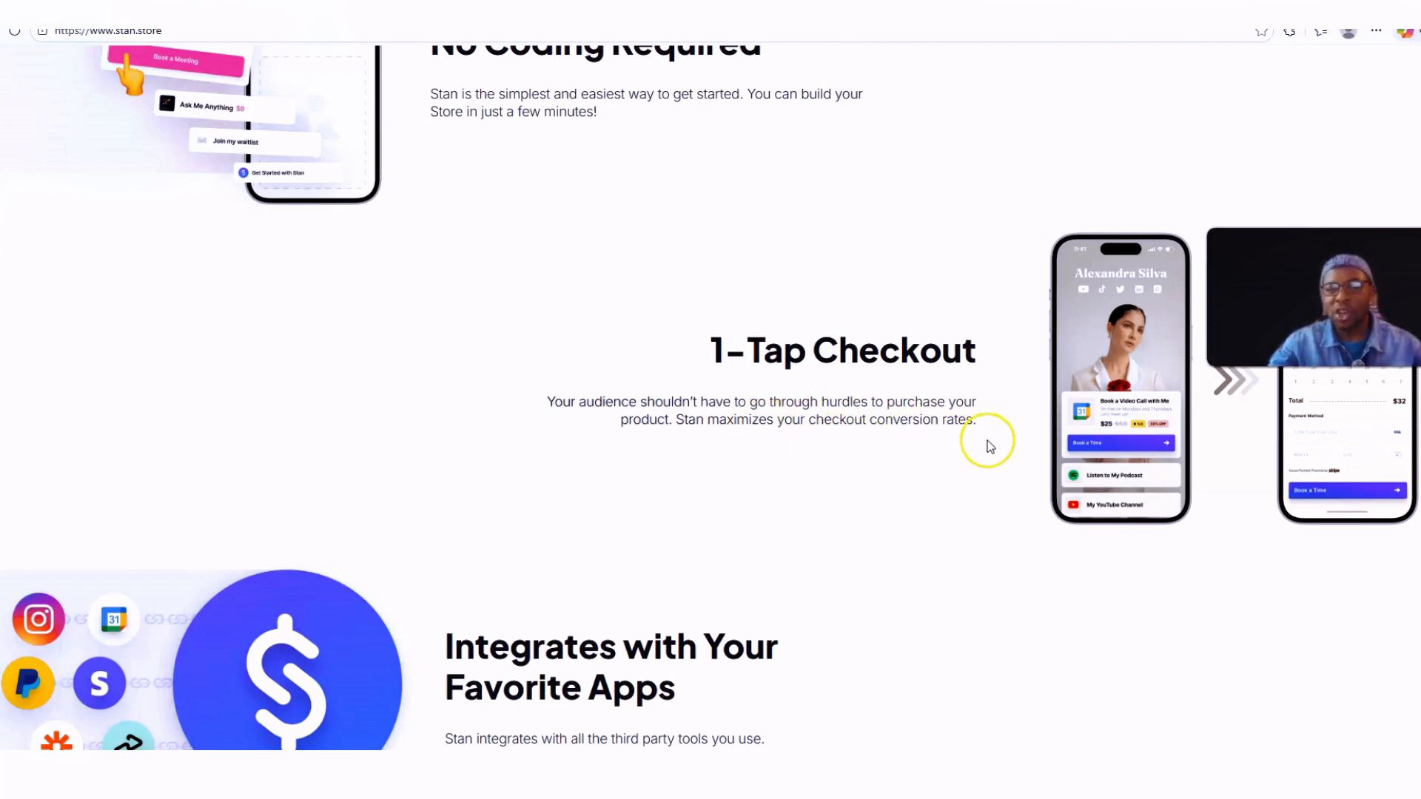
{"action": "scroll", "coordinate": [990, 446], "scroll_direction": "down", "scroll_amount": 3}
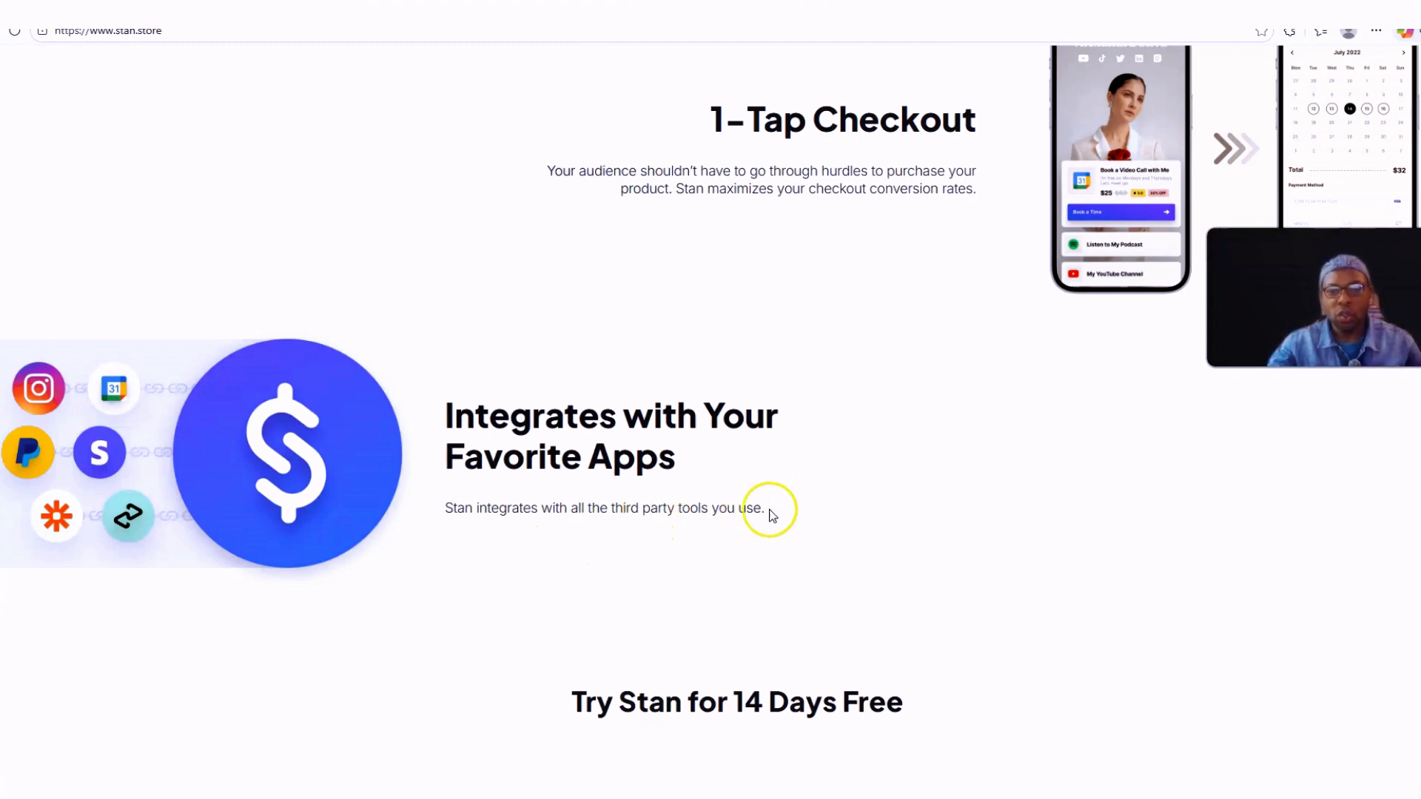
{"action": "scroll", "coordinate": [747, 517], "scroll_direction": "down", "scroll_amount": 3}
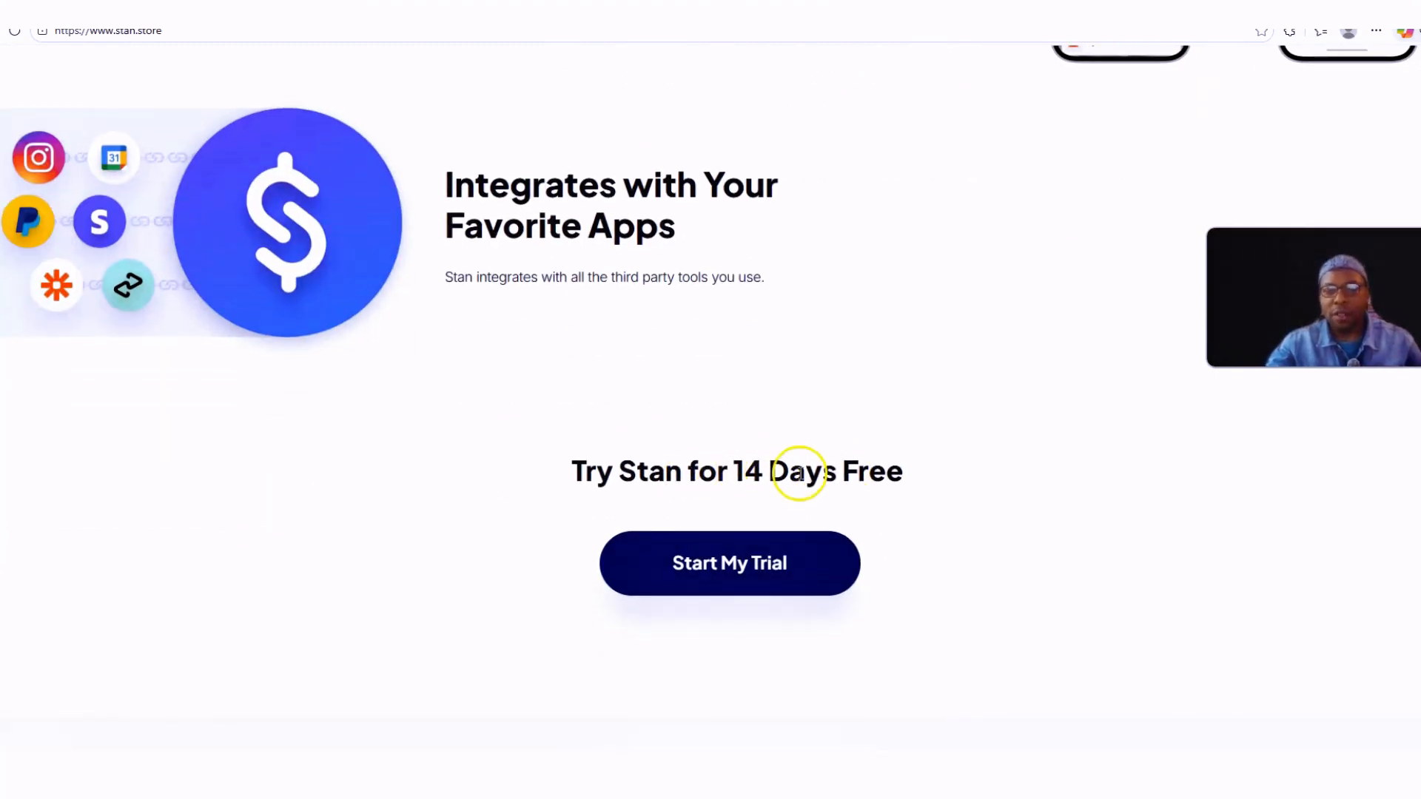
{"action": "scroll", "coordinate": [955, 484], "scroll_direction": "down", "scroll_amount": 1}
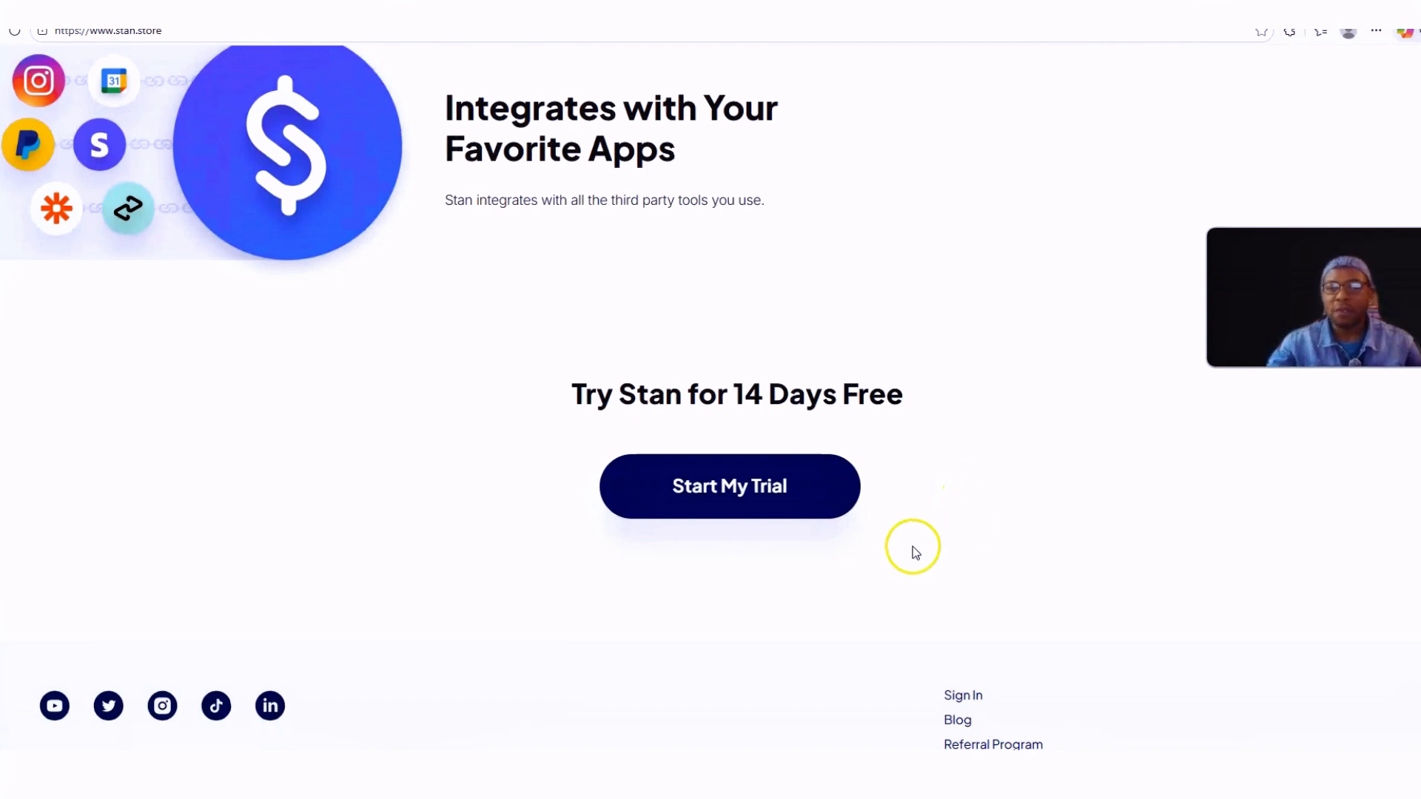
{"action": "left_click", "coordinate": [737, 492]}
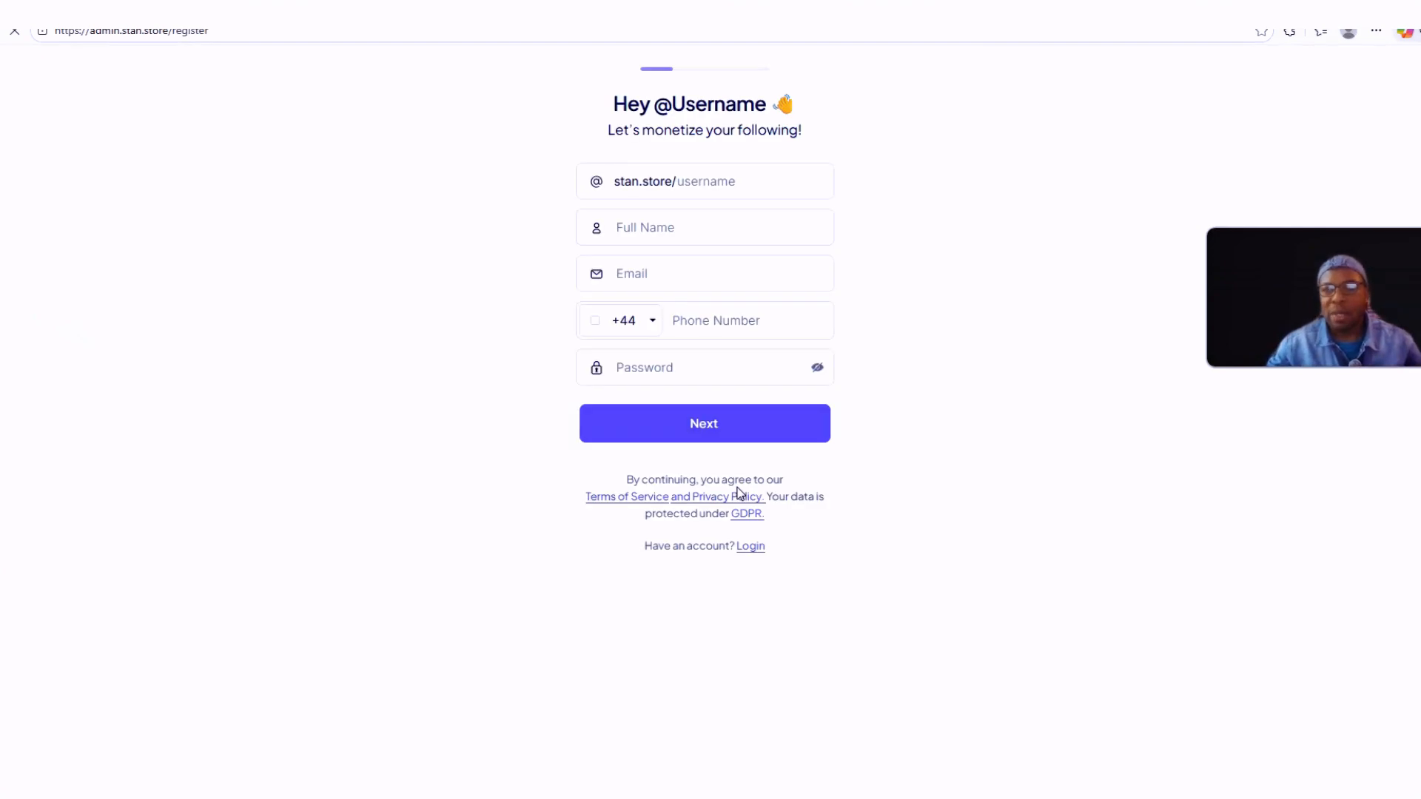
Step: Set the store username to "Vinneltv" in the registration form
{"action": "left_click", "coordinate": [705, 182]}
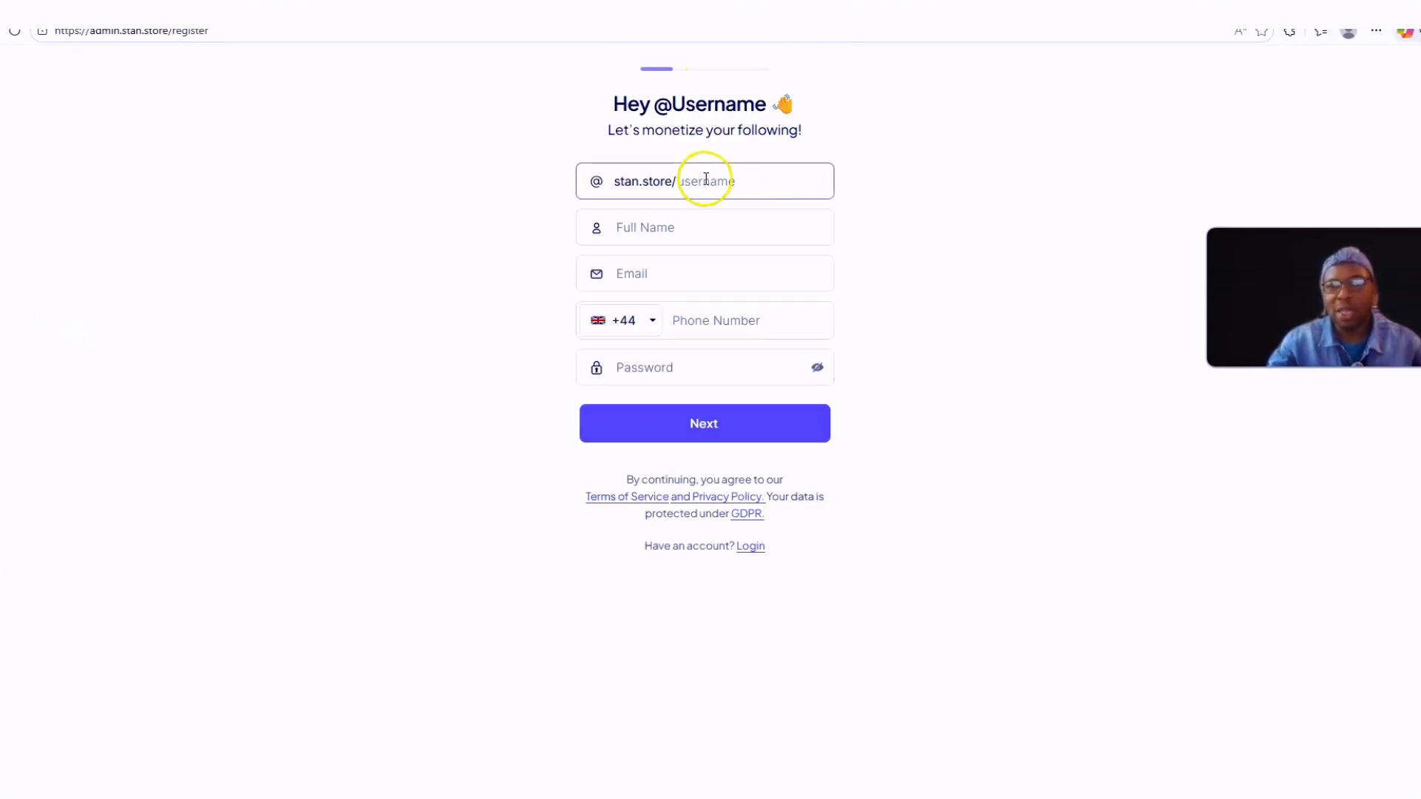
{"action": "left_click", "coordinate": [699, 185]}
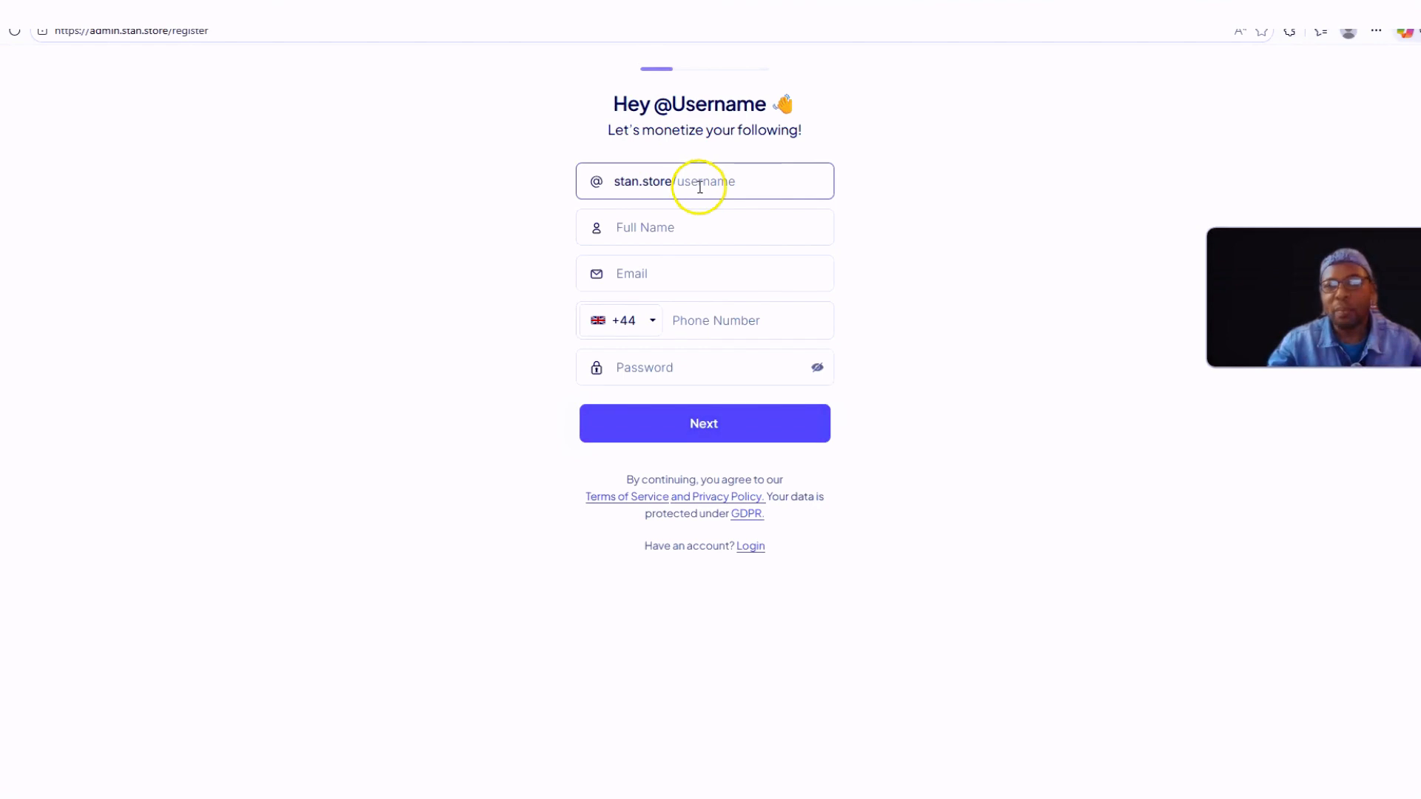
{"action": "left_click", "coordinate": [696, 215]}
{"action": "left_click", "coordinate": [700, 190]}
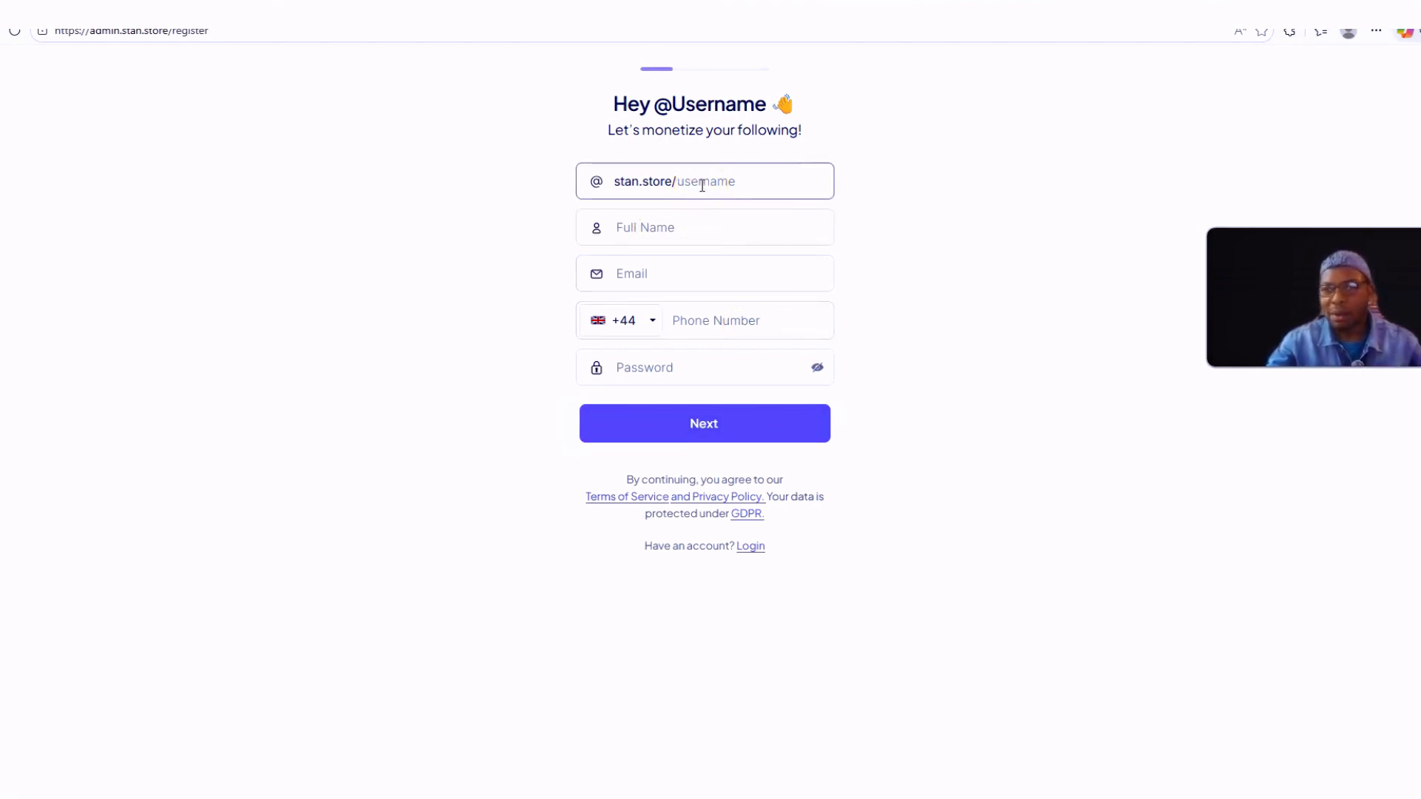
{"action": "left_click", "coordinate": [701, 185]}
{"action": "type", "text": "vinnelt"}
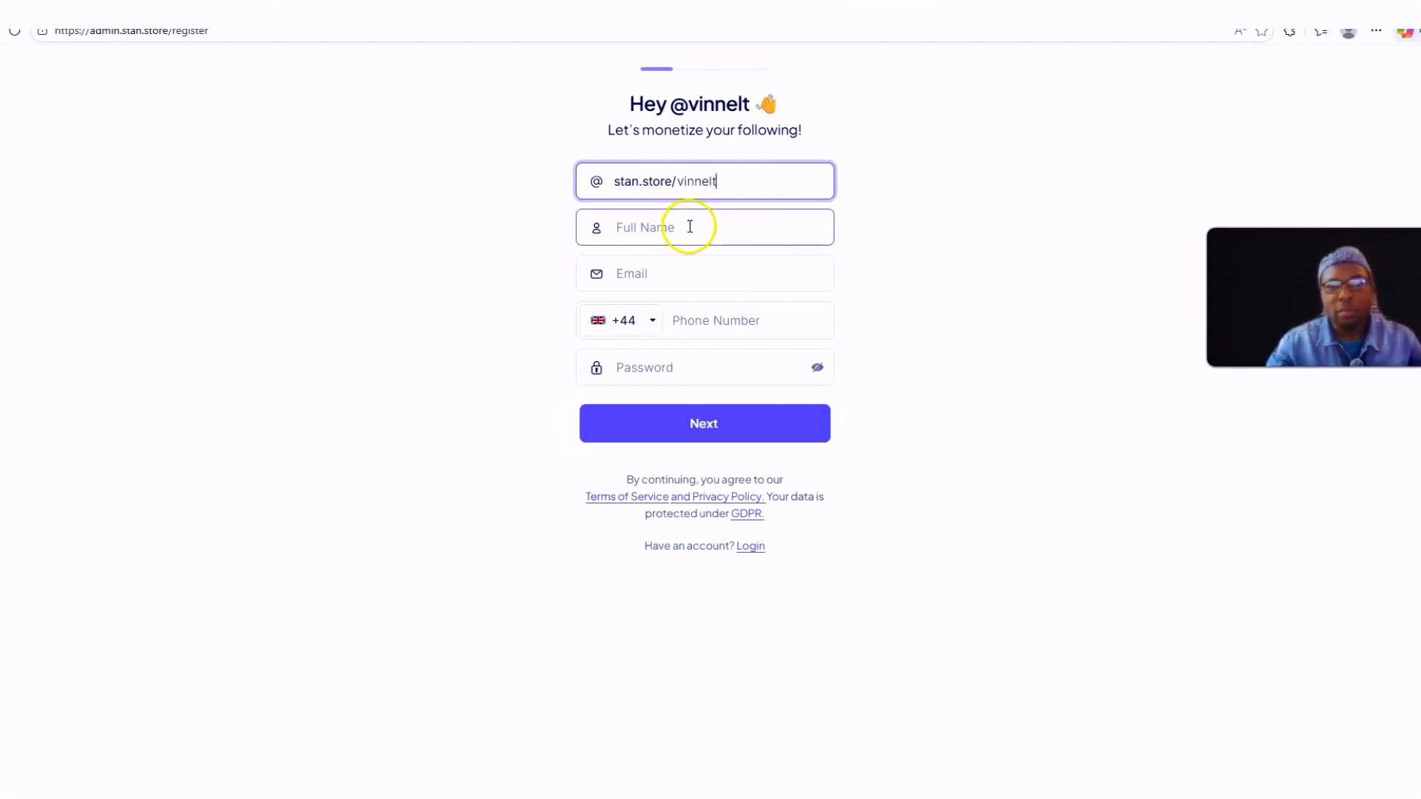
{"action": "left_click", "coordinate": [685, 231]}
{"action": "left_click", "coordinate": [734, 182]}
{"action": "type", "text": "v"}
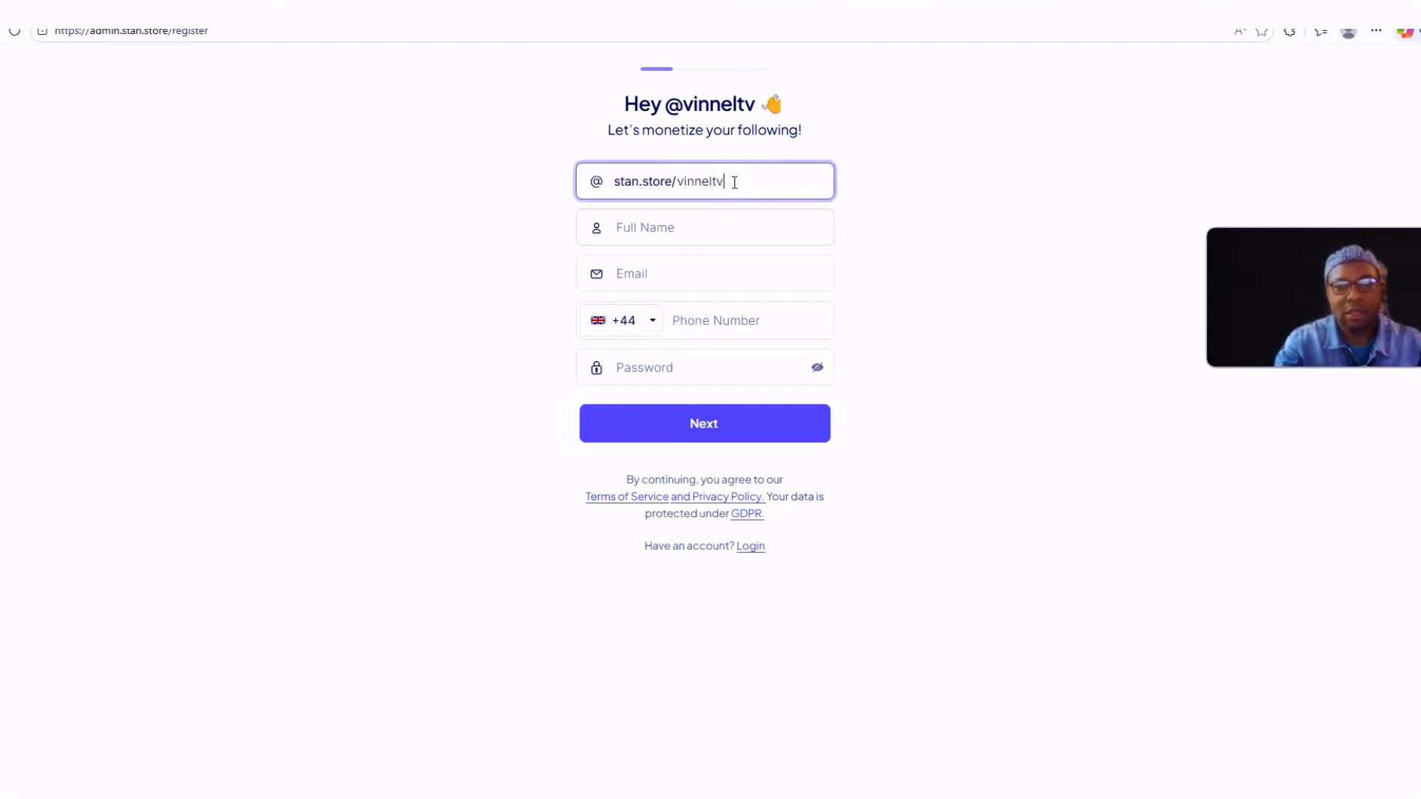
{"action": "left_click_drag", "start_coordinate": [684, 182], "coordinate": [673, 182]}
{"action": "type", "text": "V"}
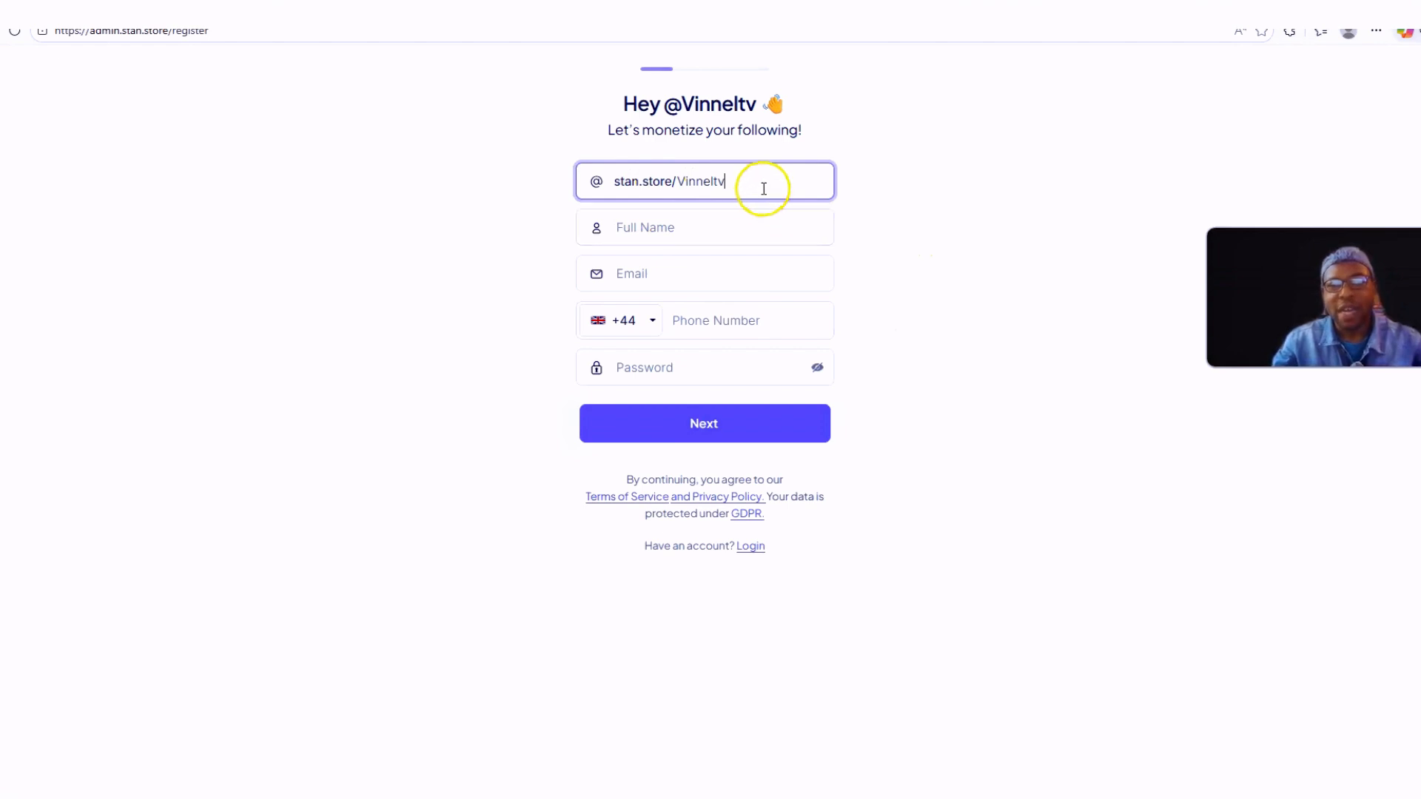
Step: Fill in the account owner's full name, email and phone number in the registration form
{"action": "left_click", "coordinate": [641, 229]}
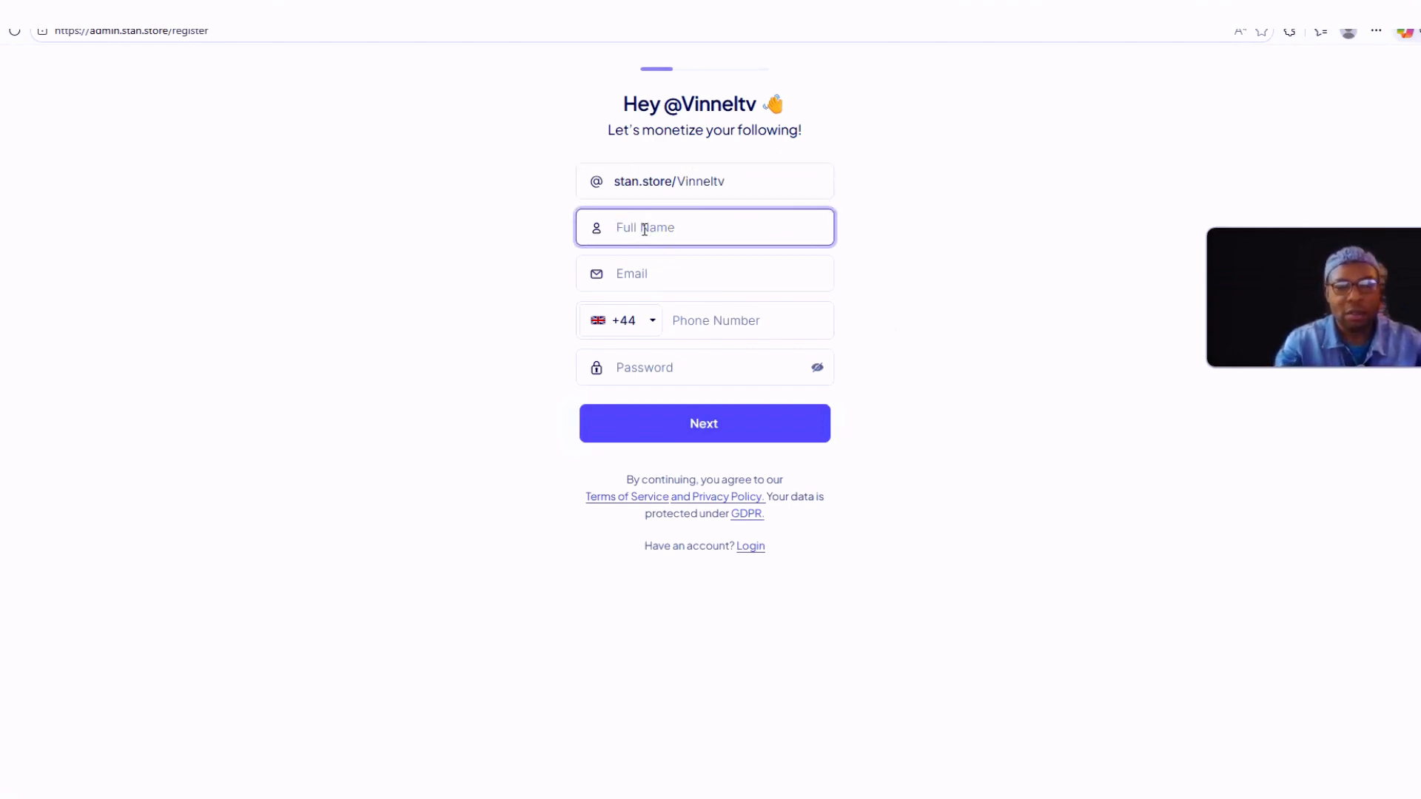
{"action": "type", "text": "Vin"}
{"action": "left_click", "coordinate": [638, 270]}
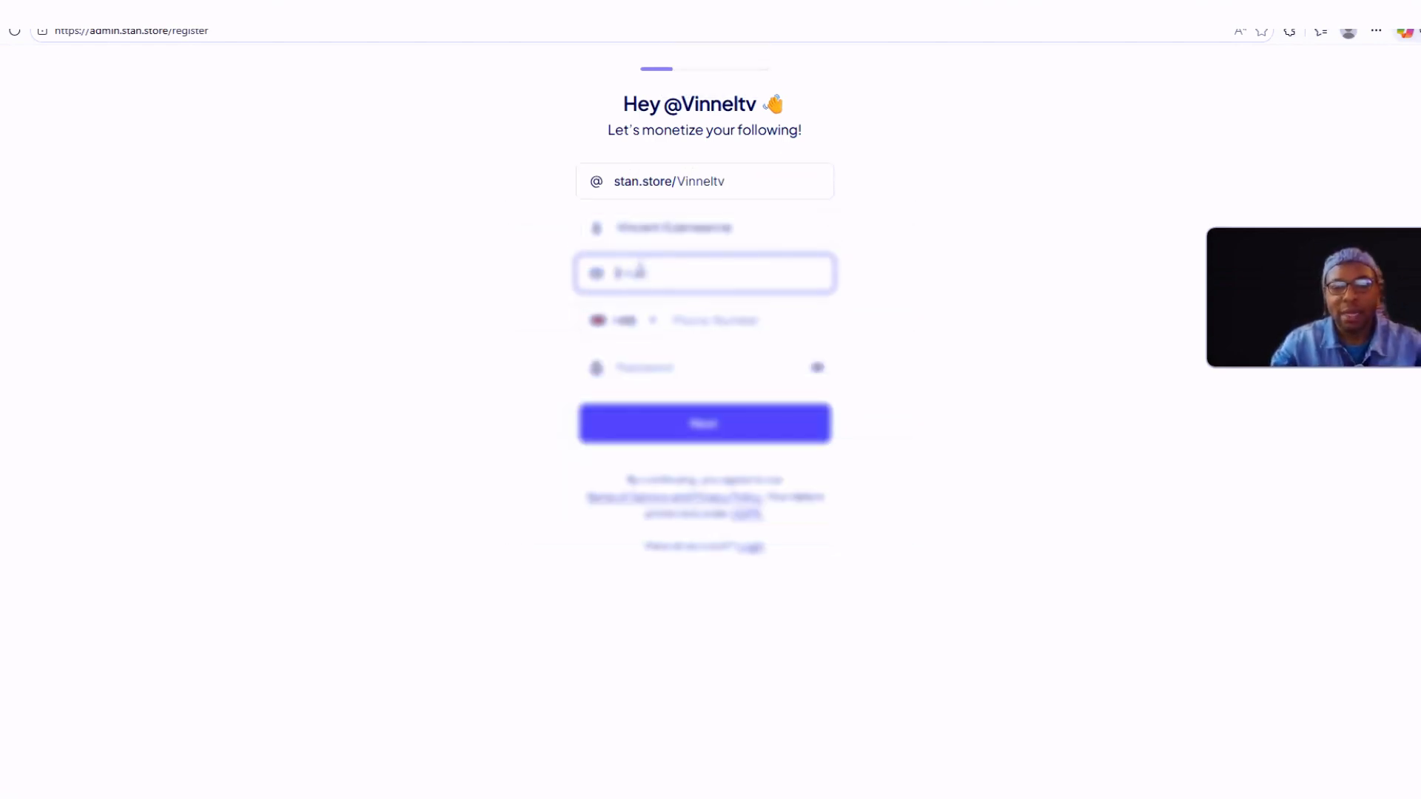
{"action": "type", "text": "realv"}
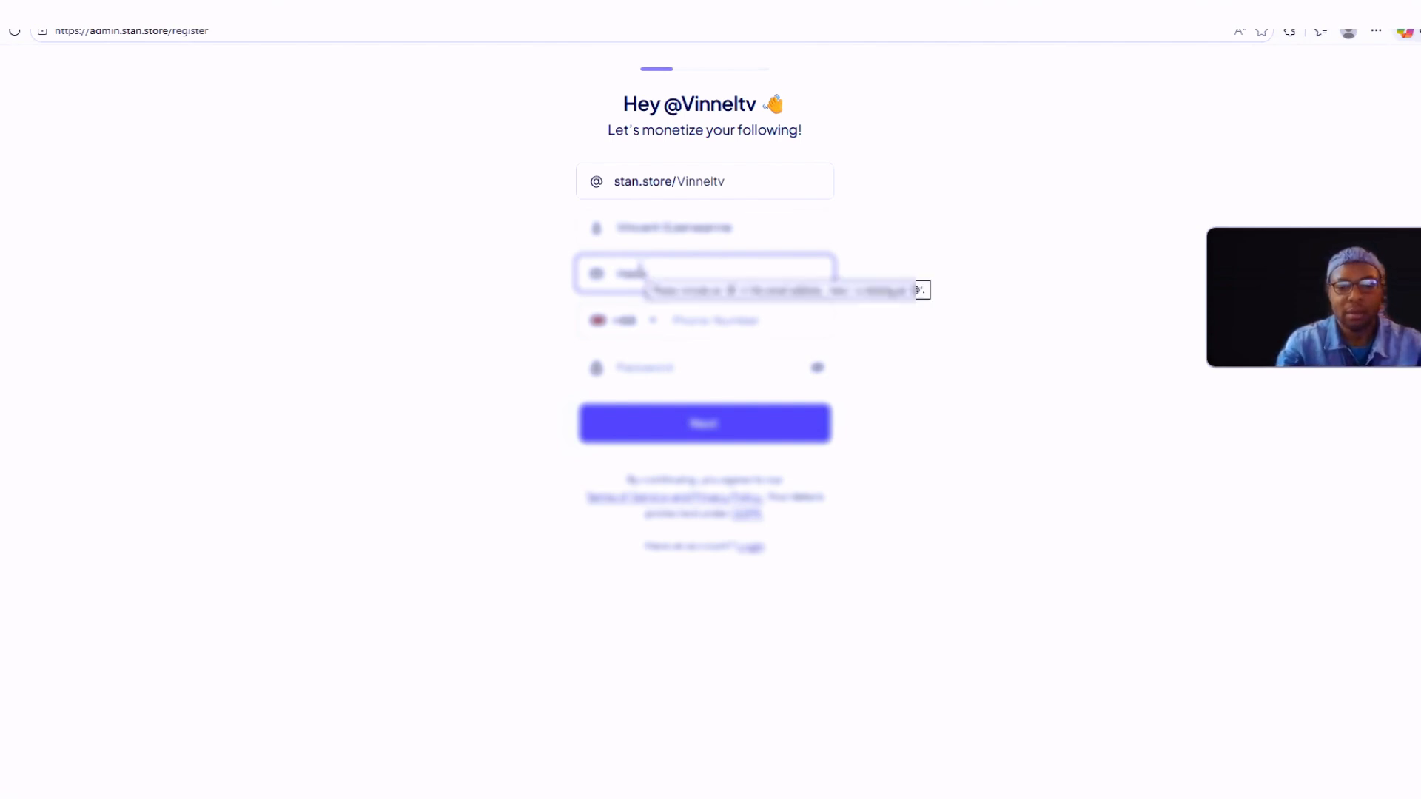
{"action": "type", "text": "in"}
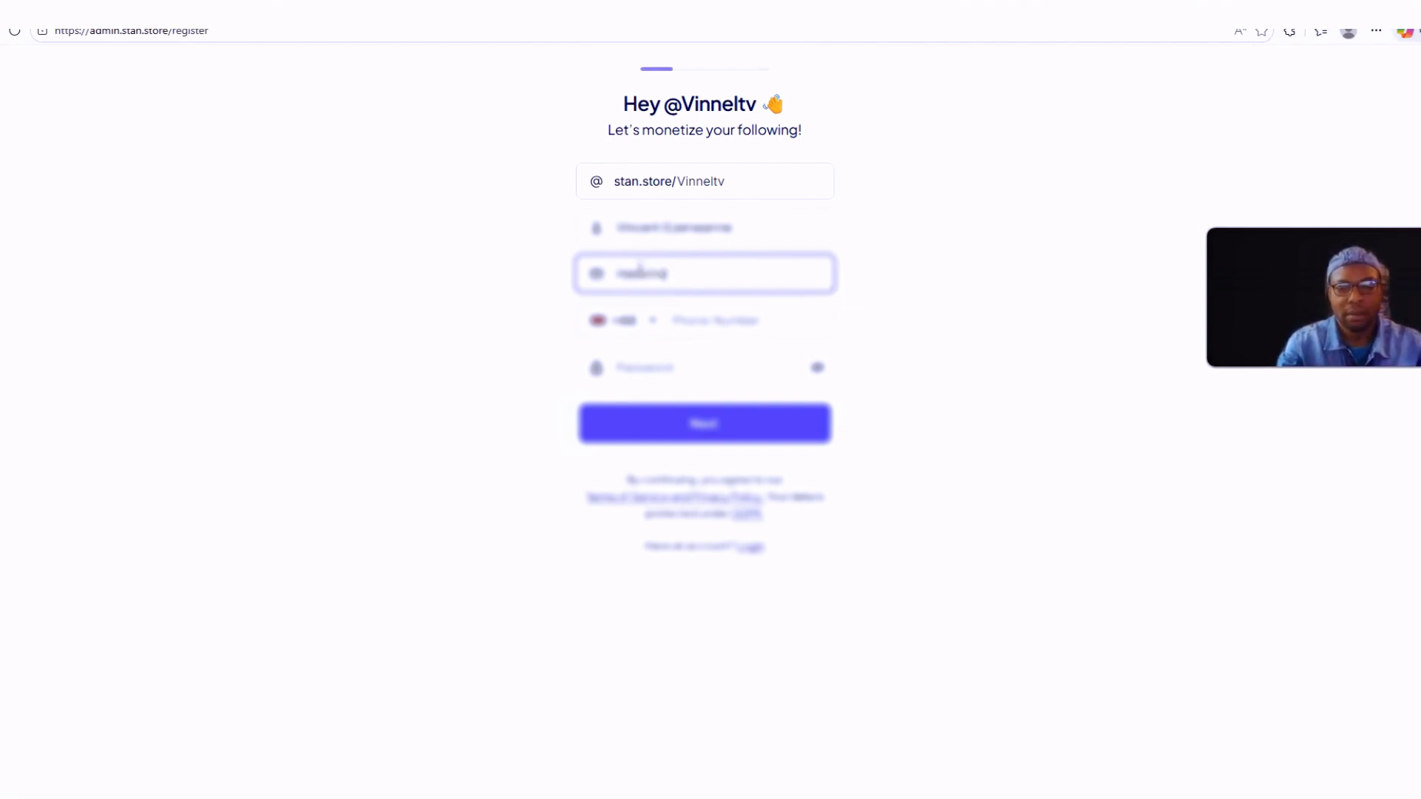
{"action": "type", "text": "g"}
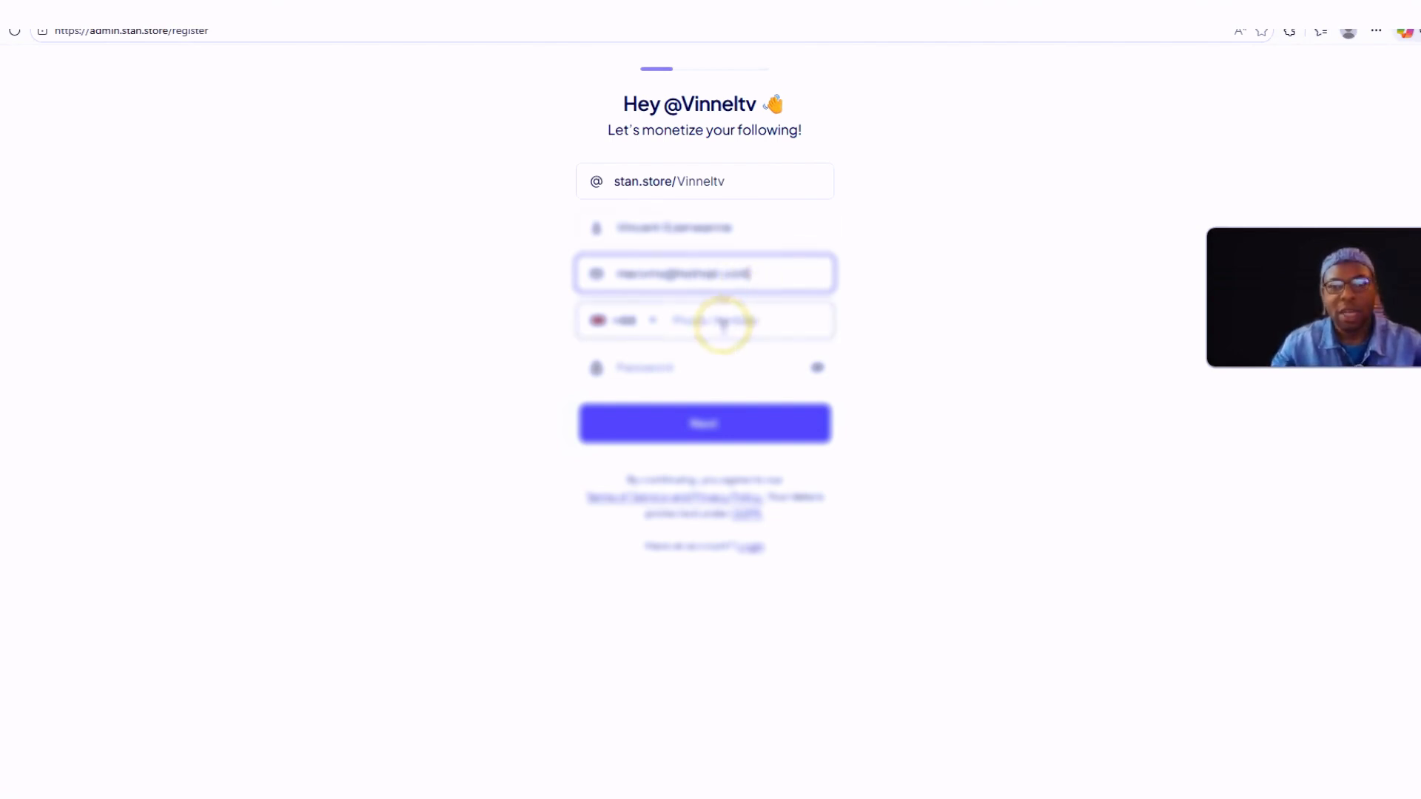
{"action": "left_click", "coordinate": [722, 322]}
{"action": "type", "text": "7"}
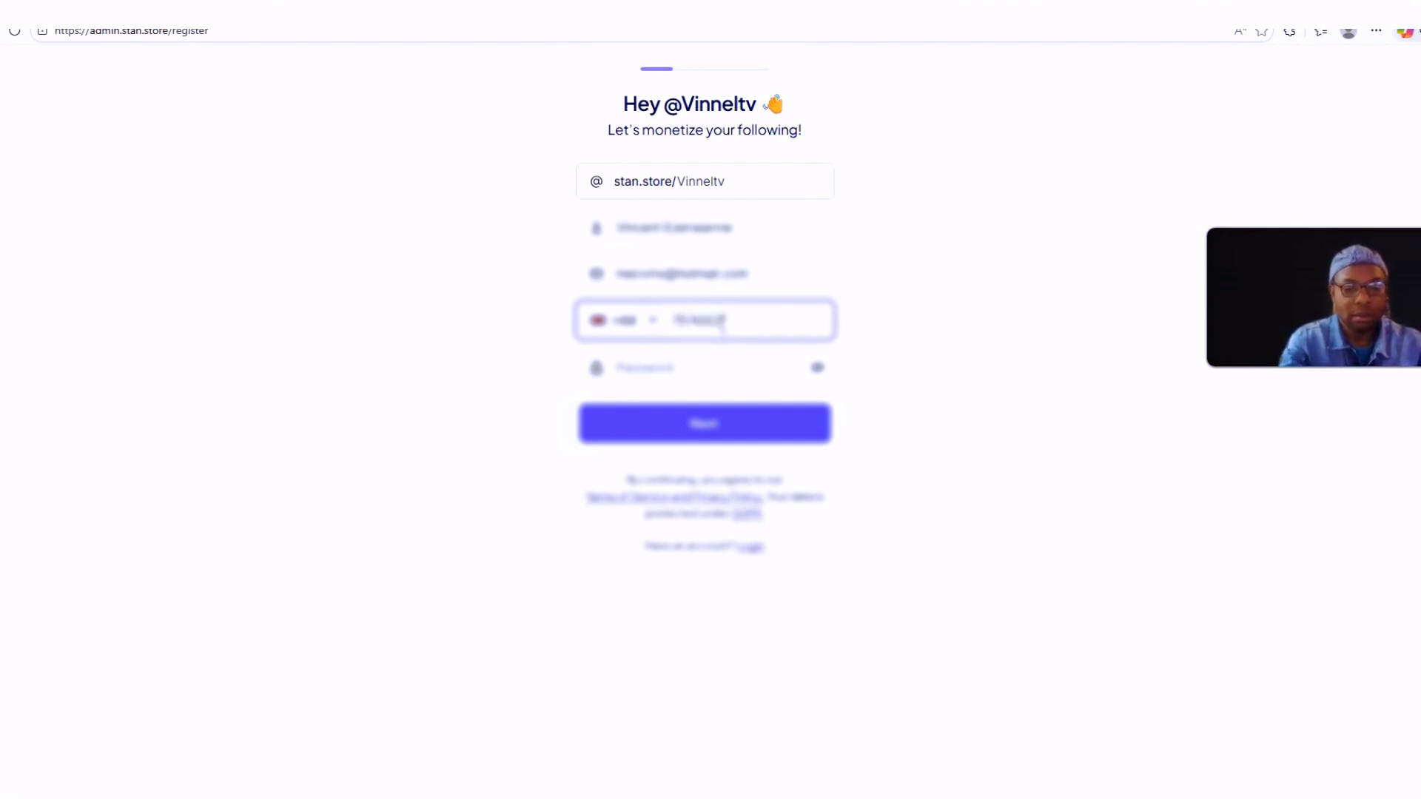
Step: Enter the account password and submit the registration form
{"action": "left_click", "coordinate": [672, 372]}
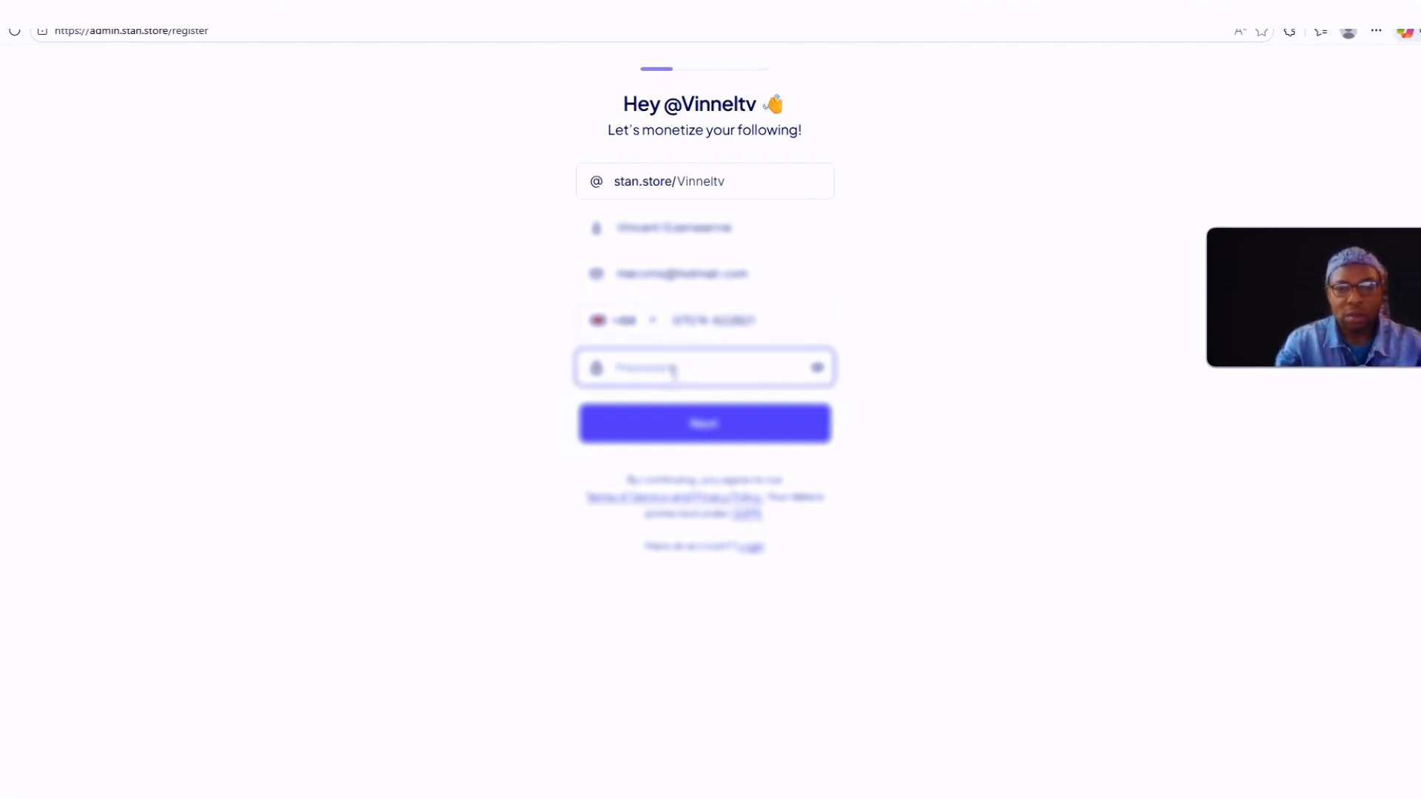
{"action": "key", "text": "Caps_Lock"}
{"action": "type", "text": "•"}
{"action": "key", "text": "Caps_Lock"}
{"action": "type", "text": "•"}
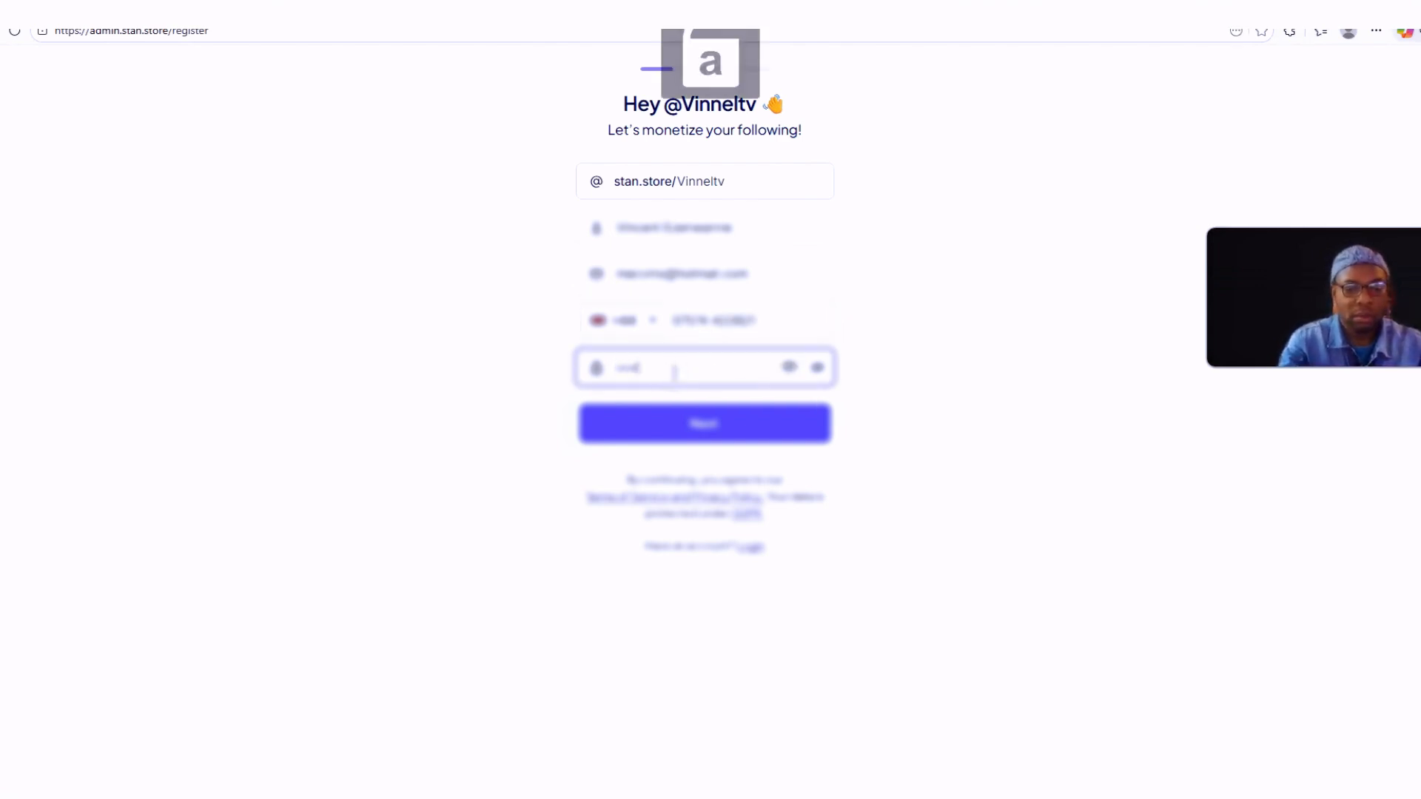
{"action": "type", "text": "•••••"}
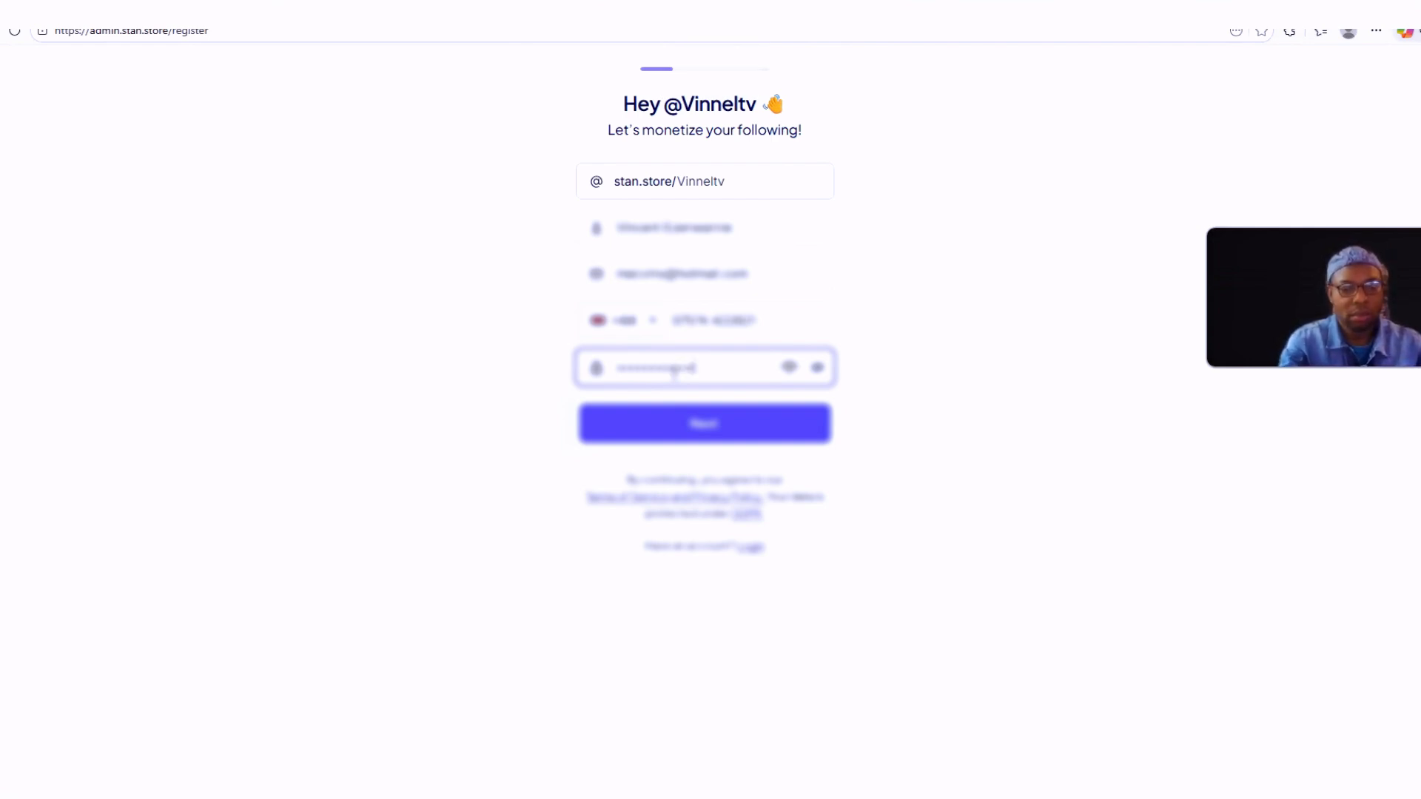
{"action": "left_click", "coordinate": [713, 427]}
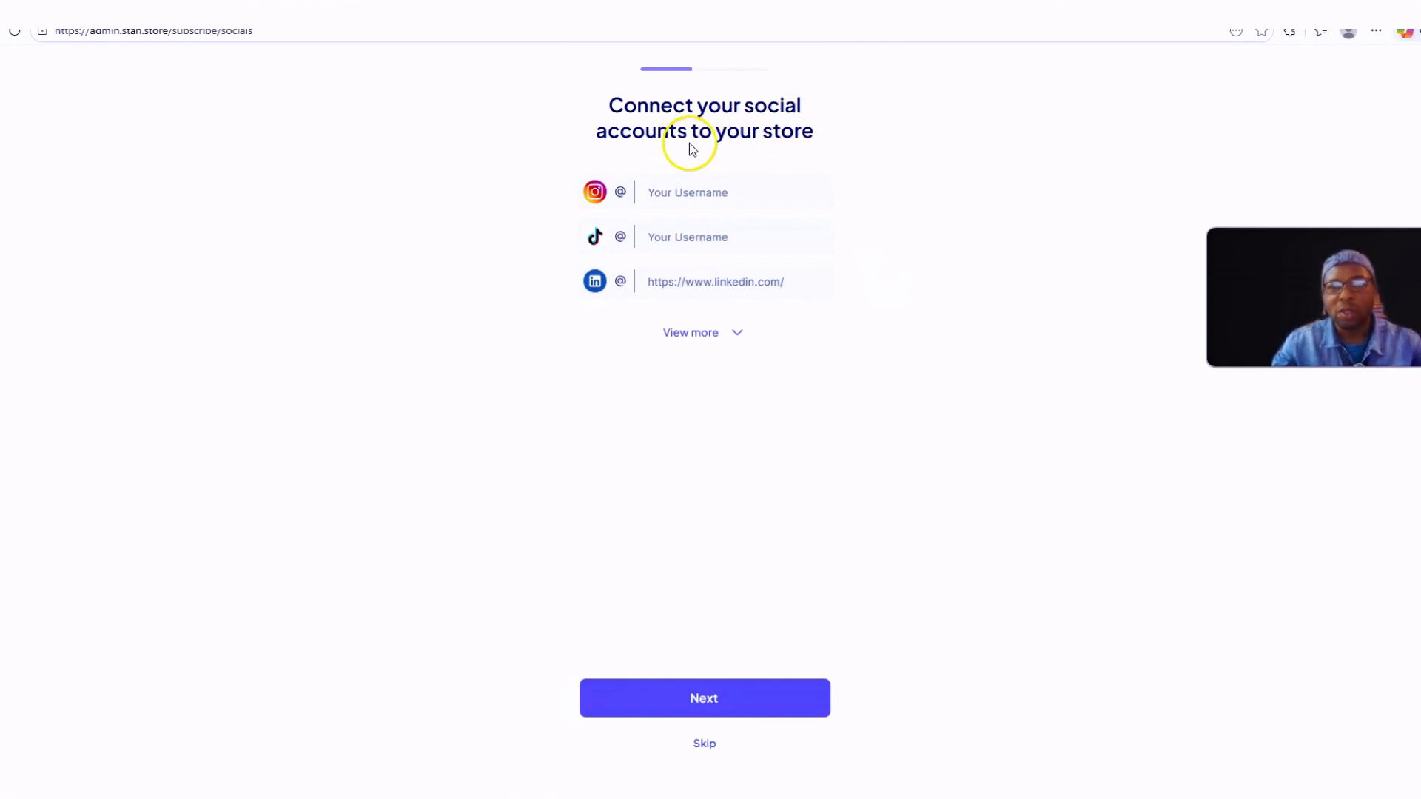
Step: Connect Instagram and TikTok as "vinneltv" plus the LinkedIn profile link, check the additional platforms and continue to plan selection
{"action": "left_click", "coordinate": [706, 191]}
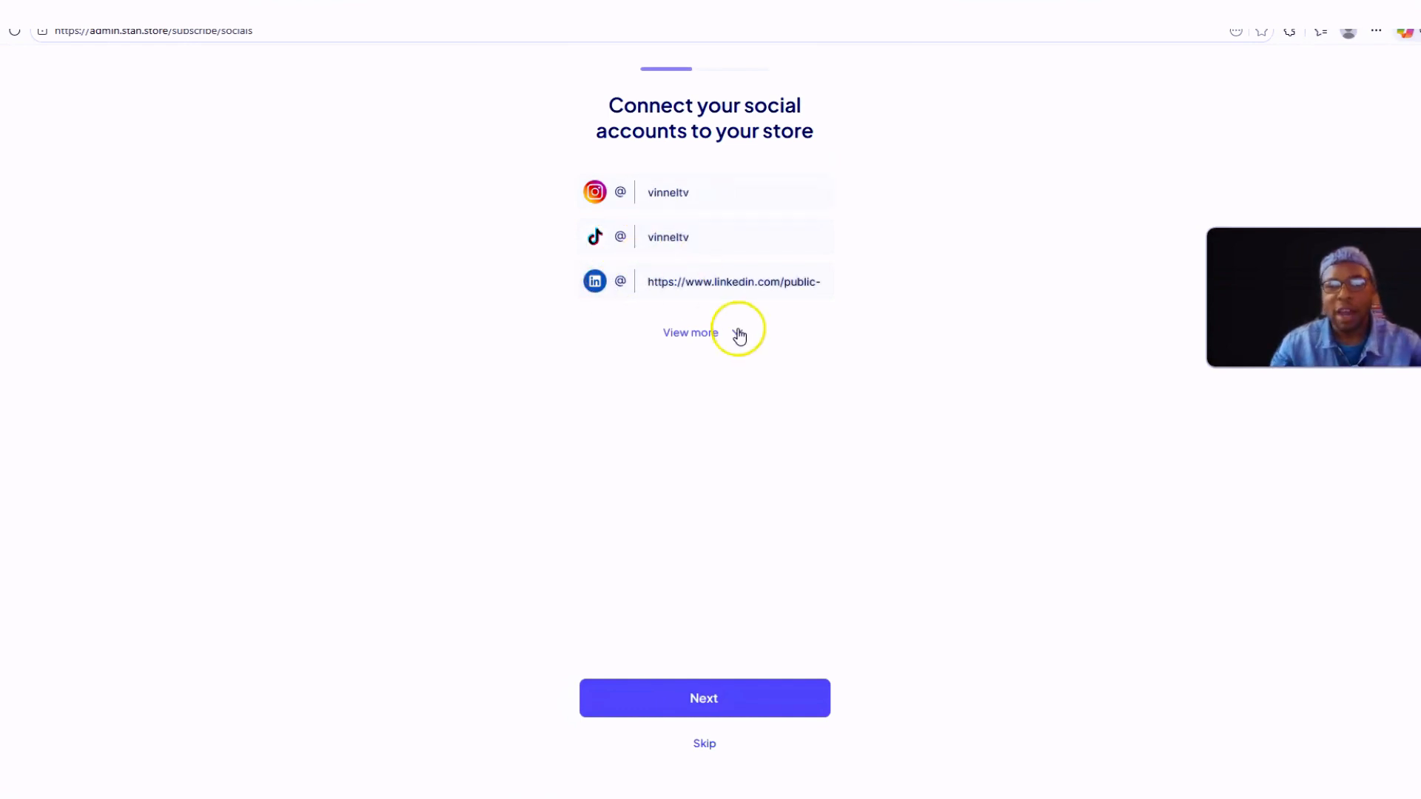
{"action": "left_click", "coordinate": [736, 331]}
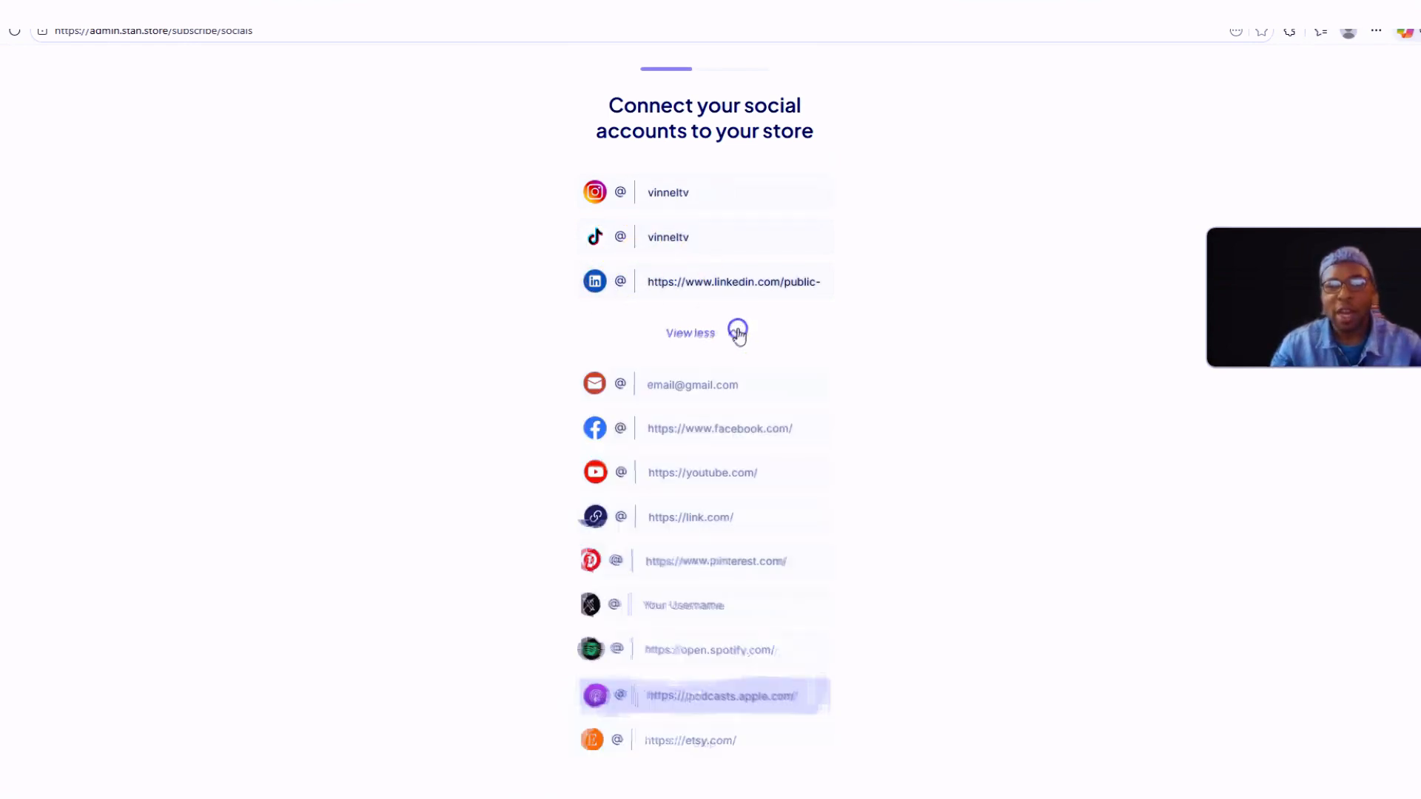
{"action": "scroll", "coordinate": [690, 531], "scroll_direction": "down", "scroll_amount": 3}
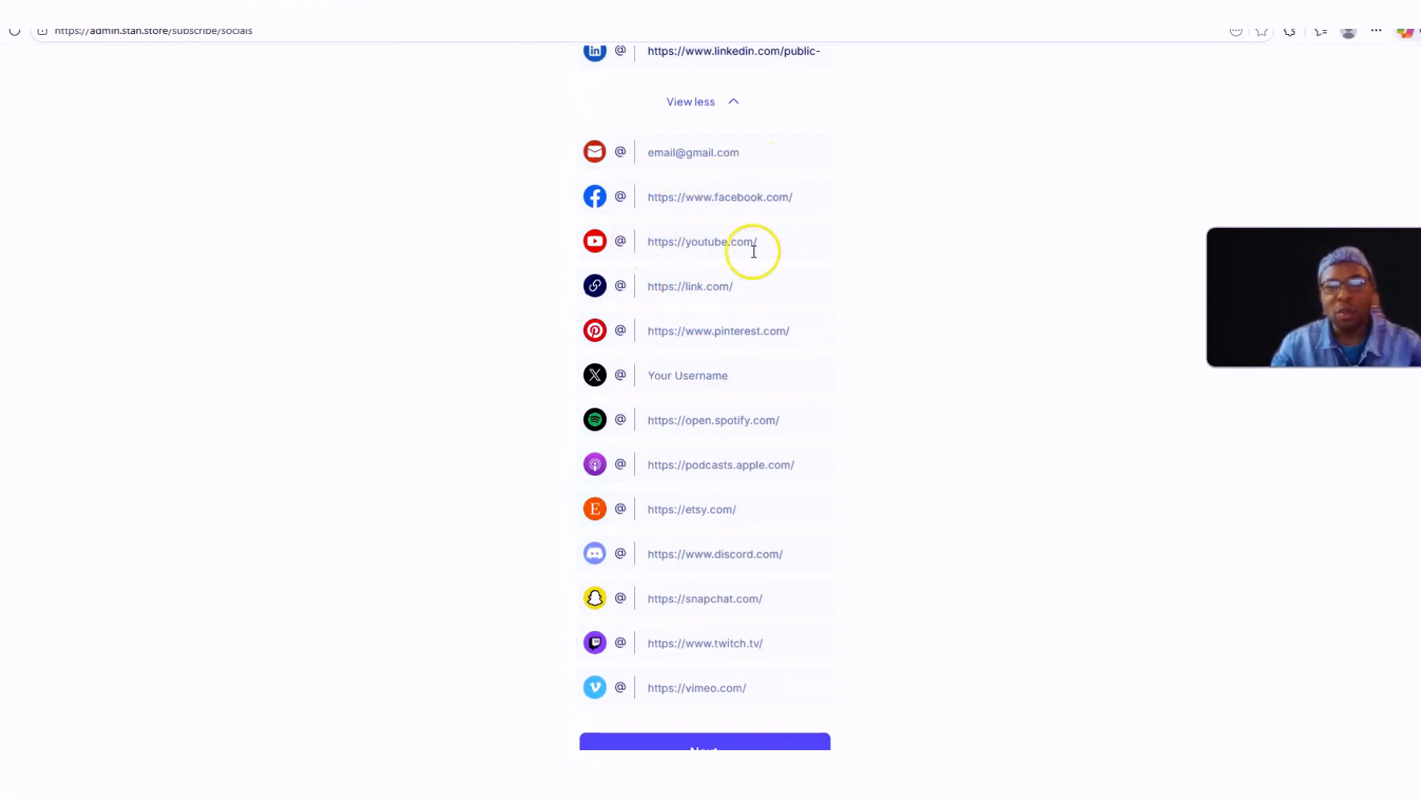
{"action": "scroll", "coordinate": [696, 502], "scroll_direction": "down", "scroll_amount": 1}
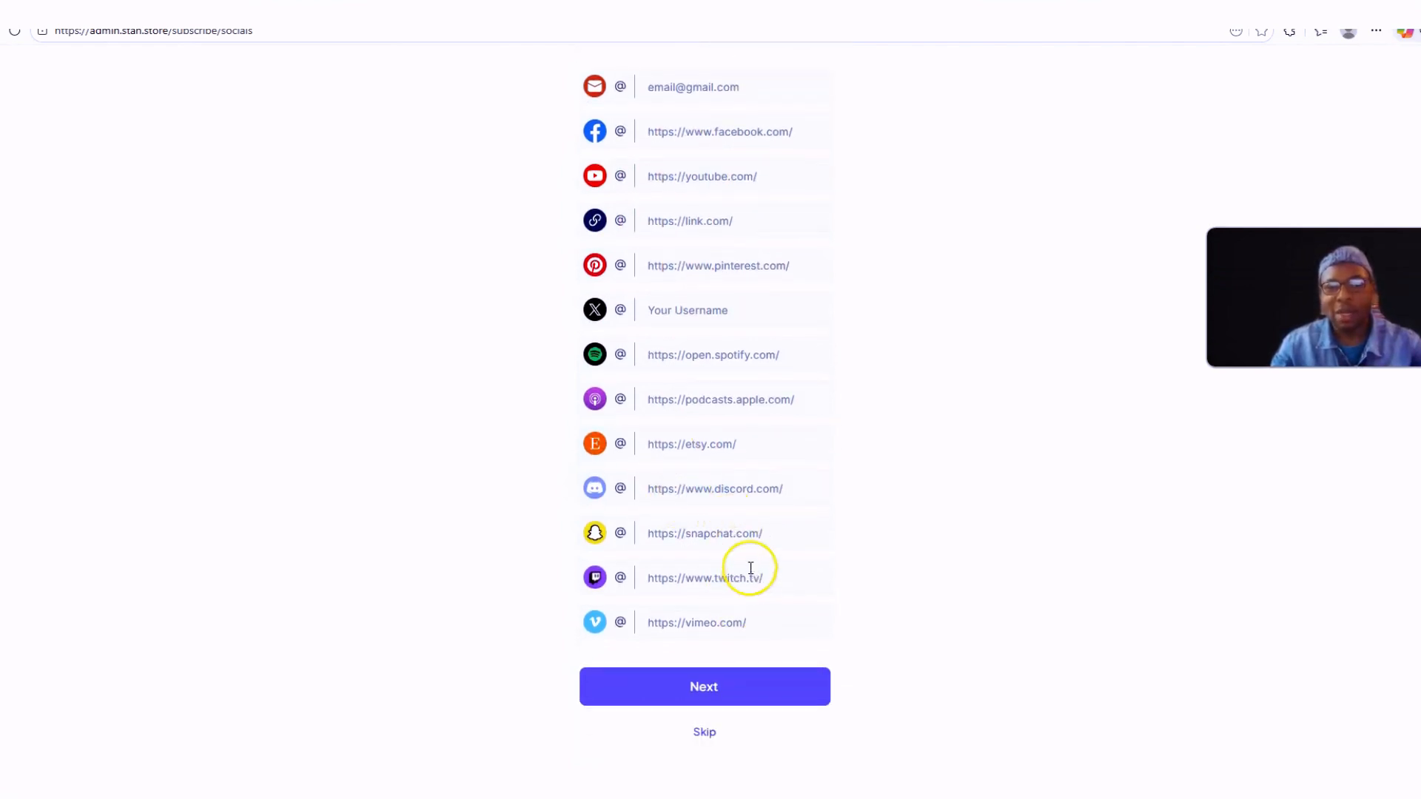
{"action": "scroll", "coordinate": [748, 564], "scroll_direction": "up", "scroll_amount": 2}
{"action": "scroll", "coordinate": [744, 585], "scroll_direction": "down", "scroll_amount": 2}
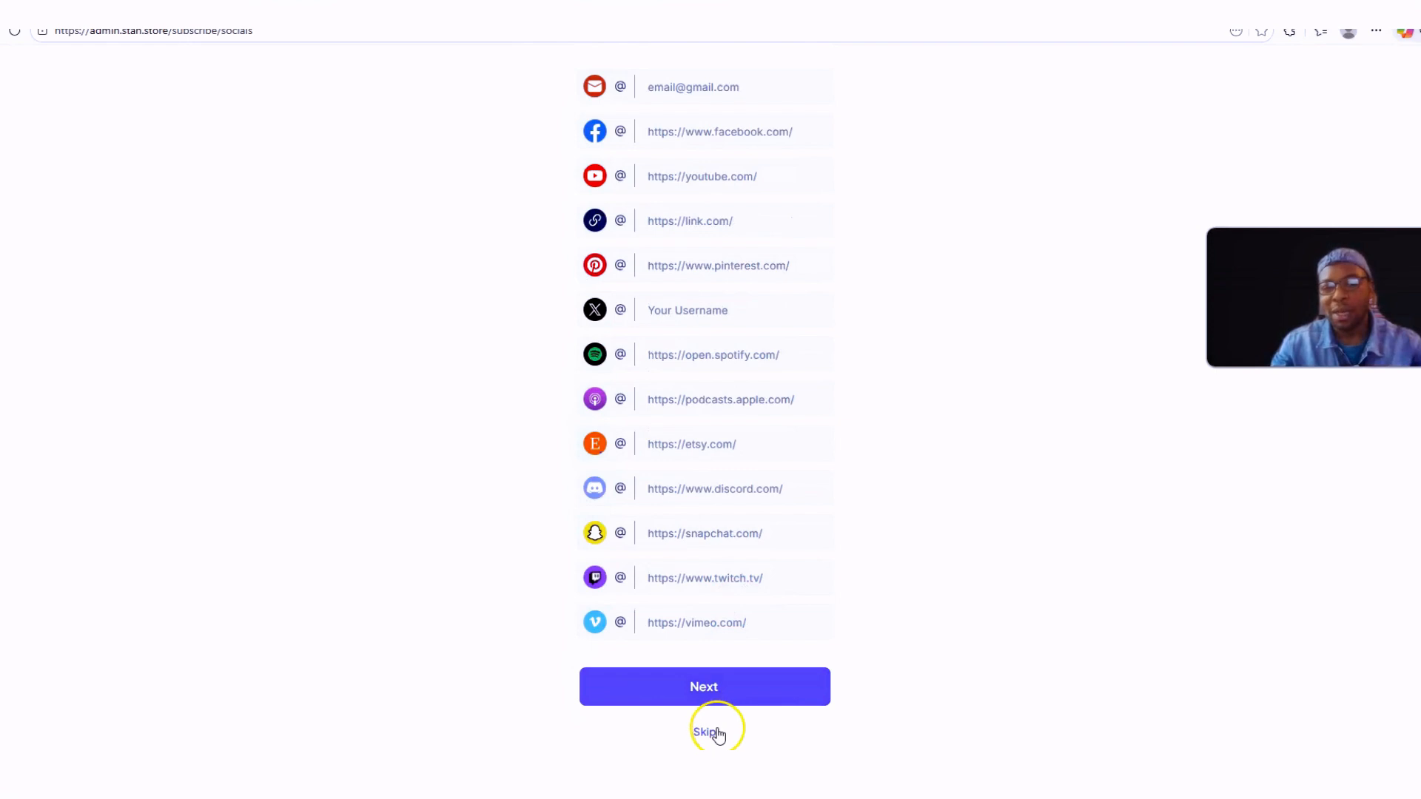
{"action": "left_click", "coordinate": [718, 691]}
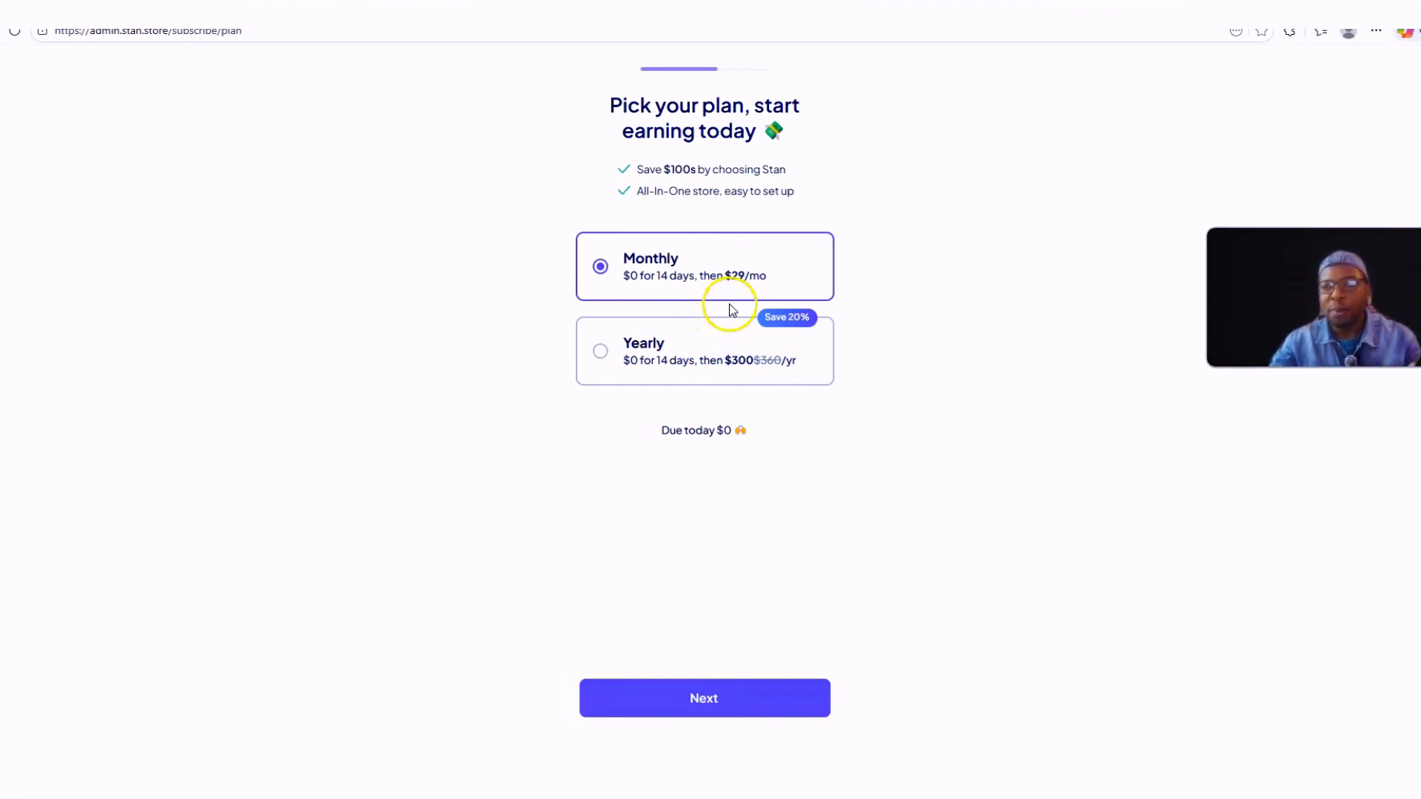
Step: Continue with the Monthly plan and start the 14-day free trial
{"action": "left_click", "coordinate": [680, 700]}
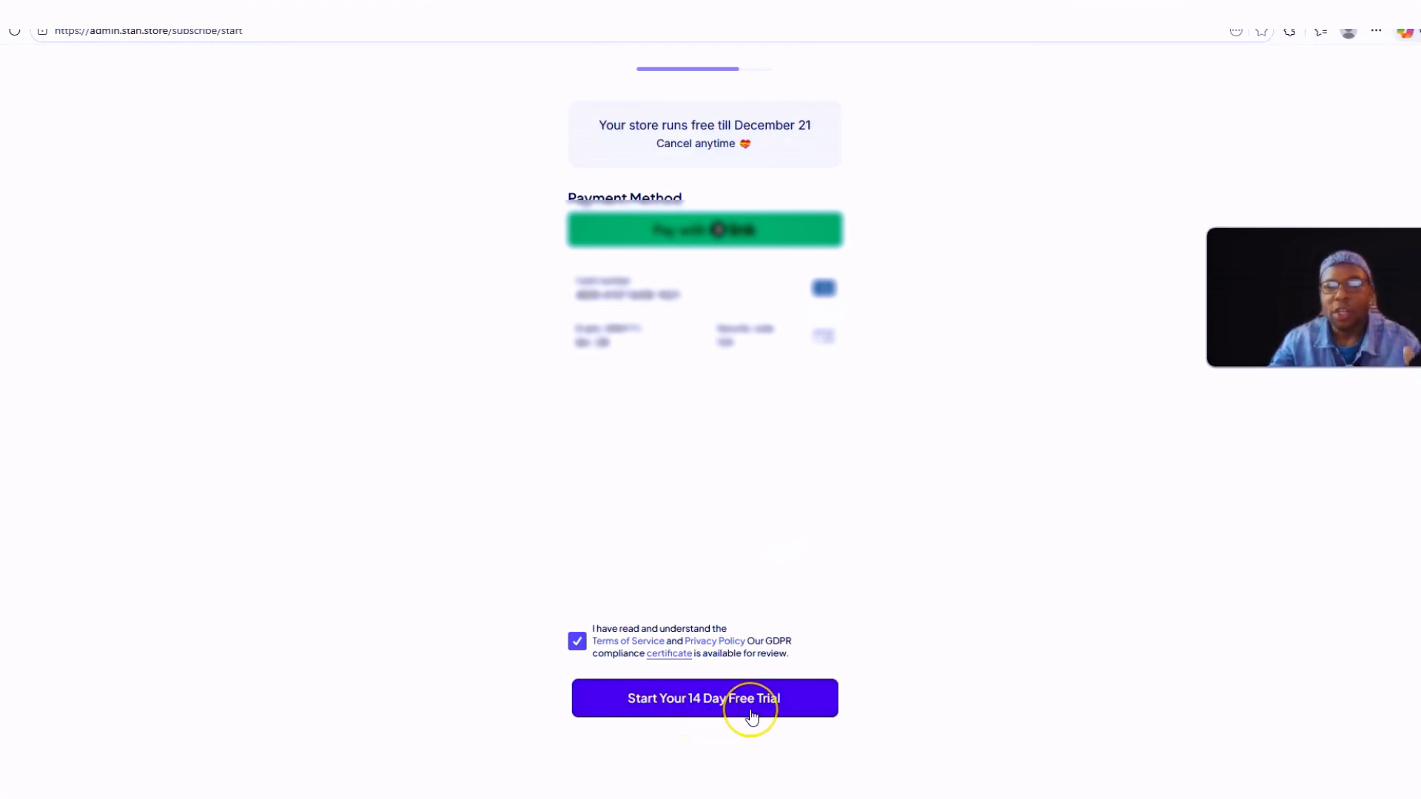
{"action": "left_click", "coordinate": [707, 704]}
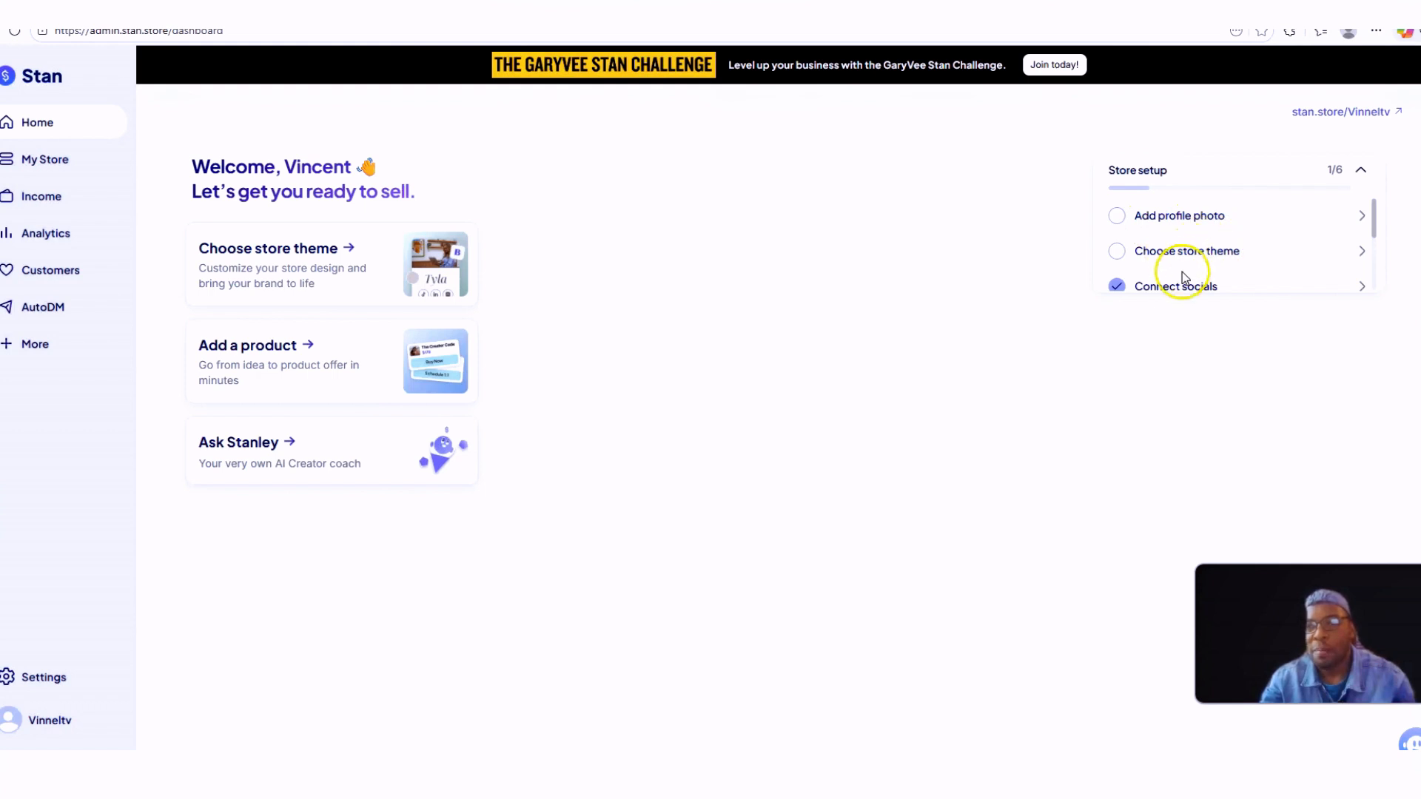
Step: Open the store theme chooser and examine the layouts of the available themes
{"action": "left_click", "coordinate": [308, 257]}
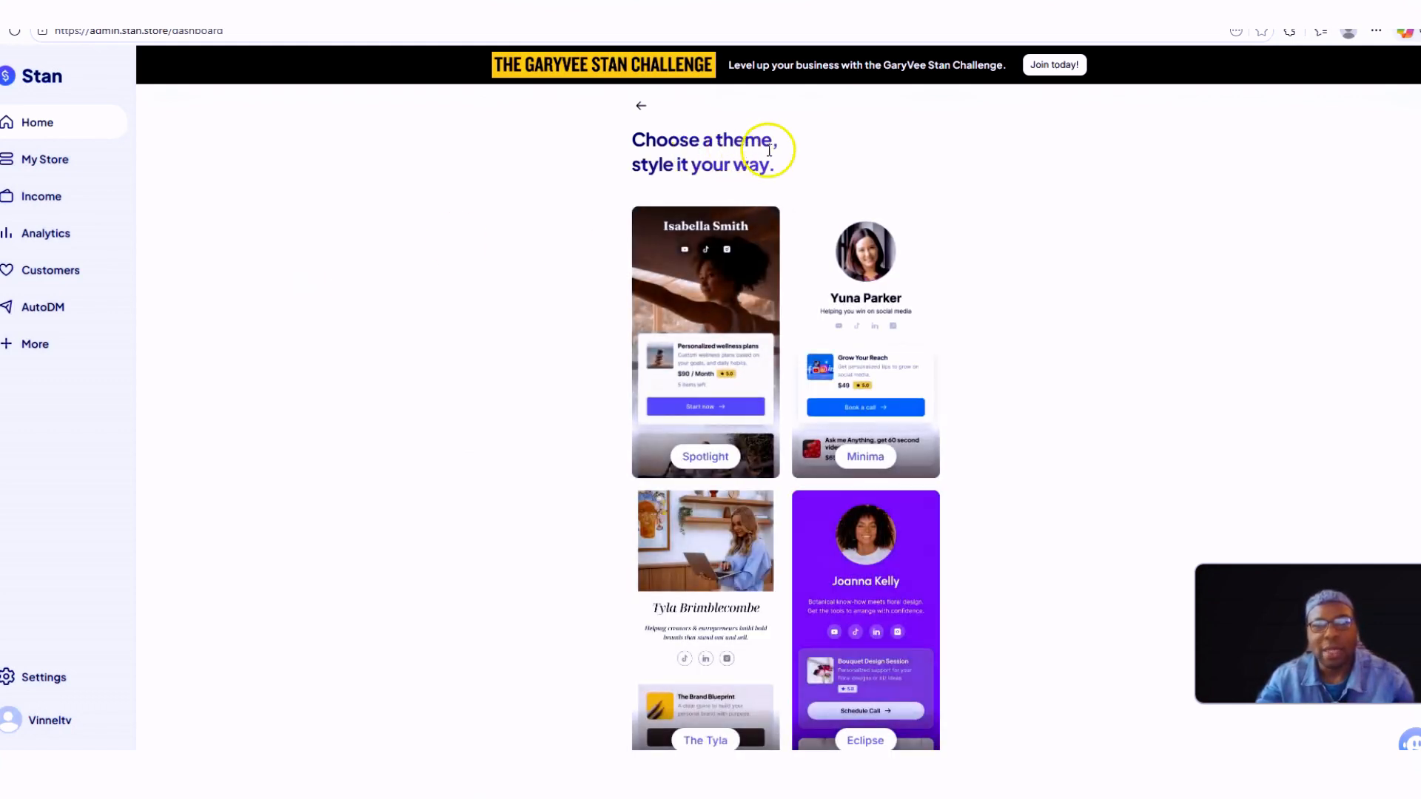
{"action": "scroll", "coordinate": [971, 330], "scroll_direction": "down", "scroll_amount": 9}
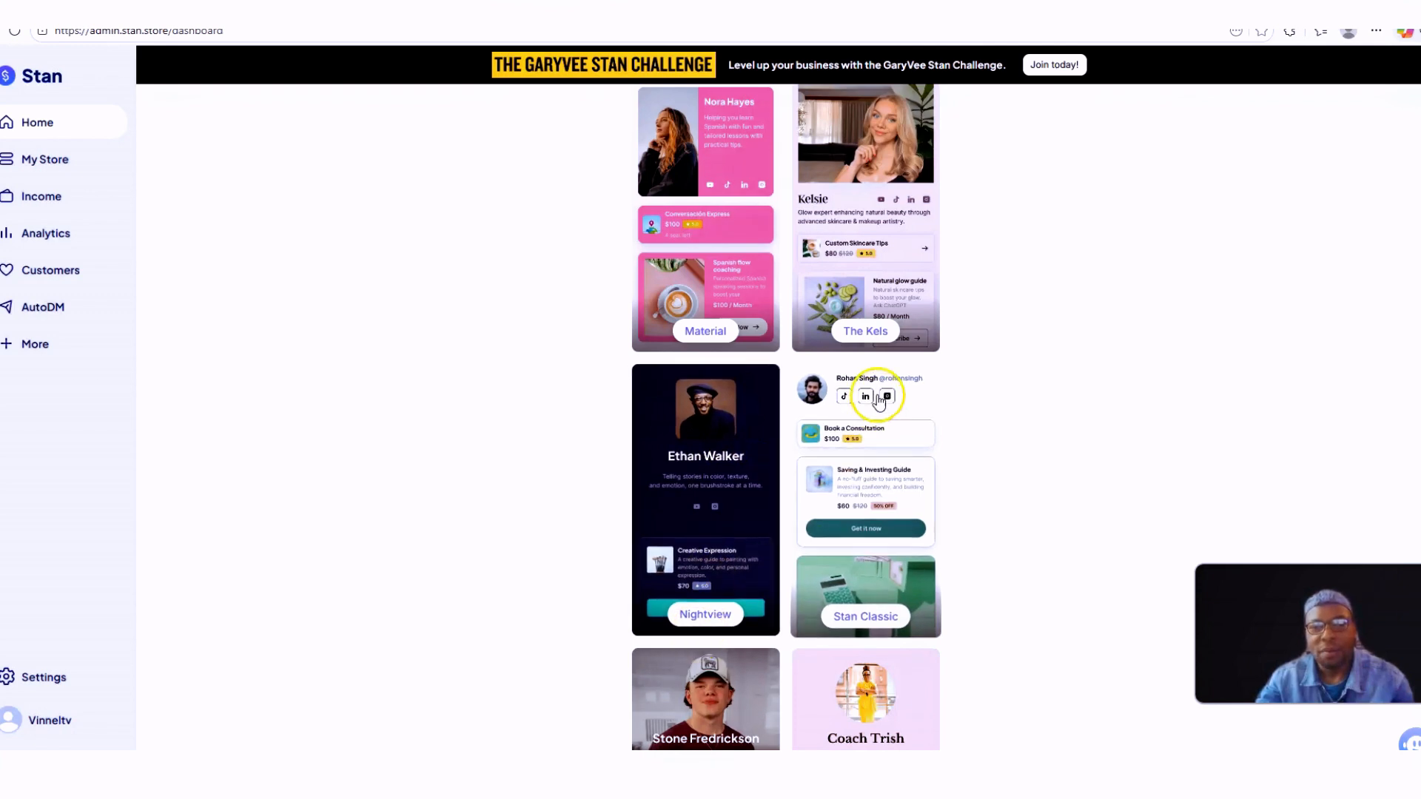
{"action": "scroll", "coordinate": [884, 378], "scroll_direction": "up", "scroll_amount": 3}
{"action": "scroll", "coordinate": [891, 348], "scroll_direction": "up", "scroll_amount": 5}
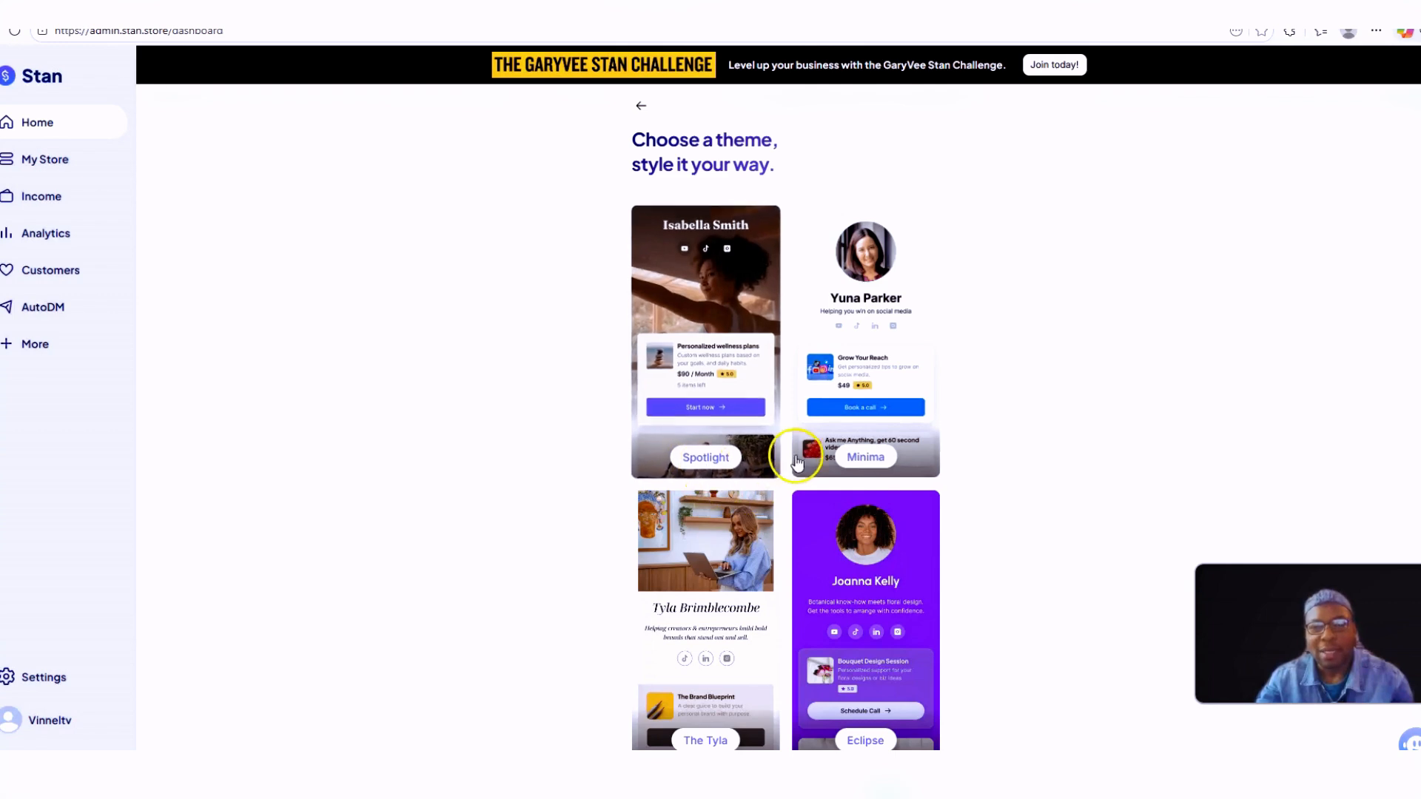
{"action": "scroll", "coordinate": [874, 474], "scroll_direction": "down", "scroll_amount": 3}
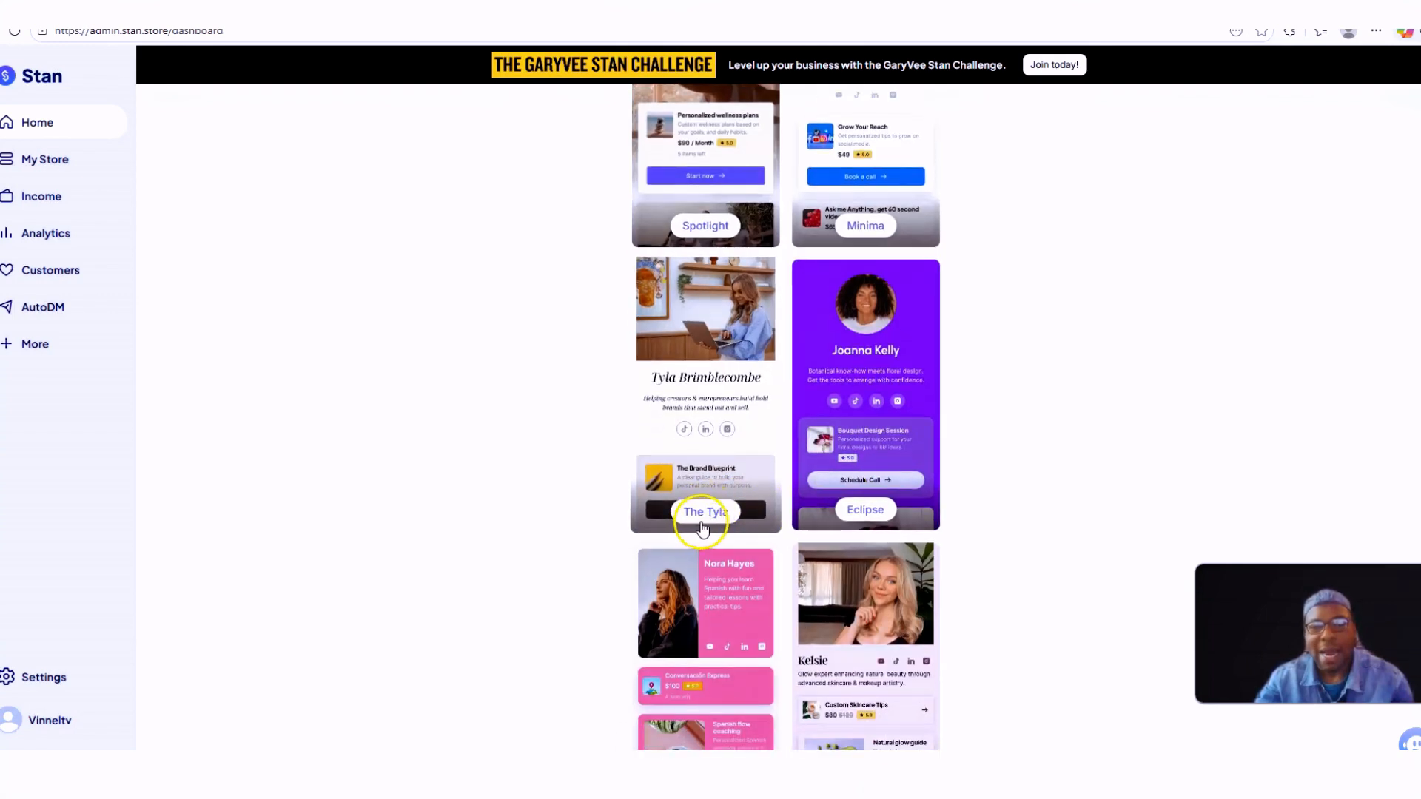
{"action": "scroll", "coordinate": [702, 528], "scroll_direction": "down", "scroll_amount": 2}
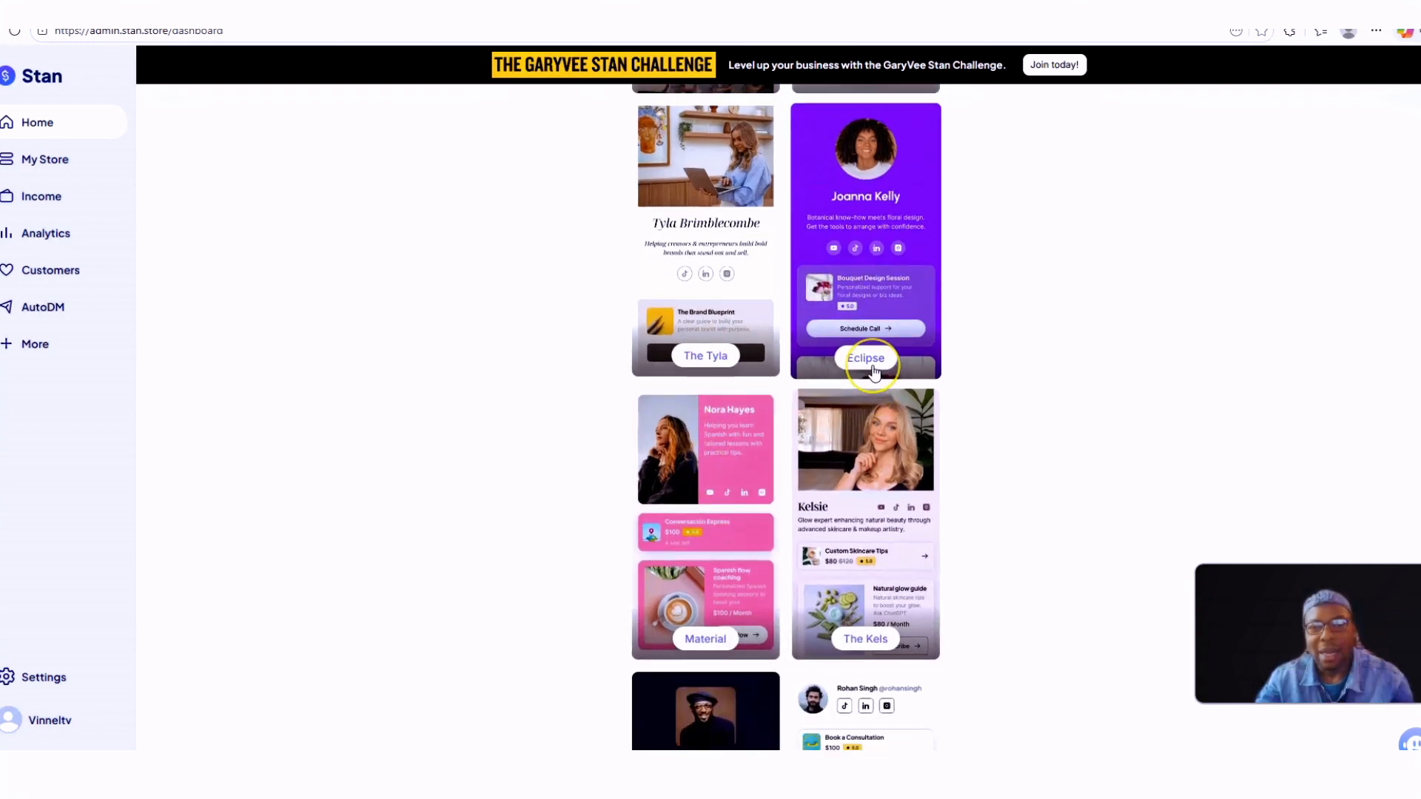
{"action": "scroll", "coordinate": [870, 367], "scroll_direction": "down", "scroll_amount": 1}
{"action": "scroll", "coordinate": [874, 372], "scroll_direction": "down", "scroll_amount": 2}
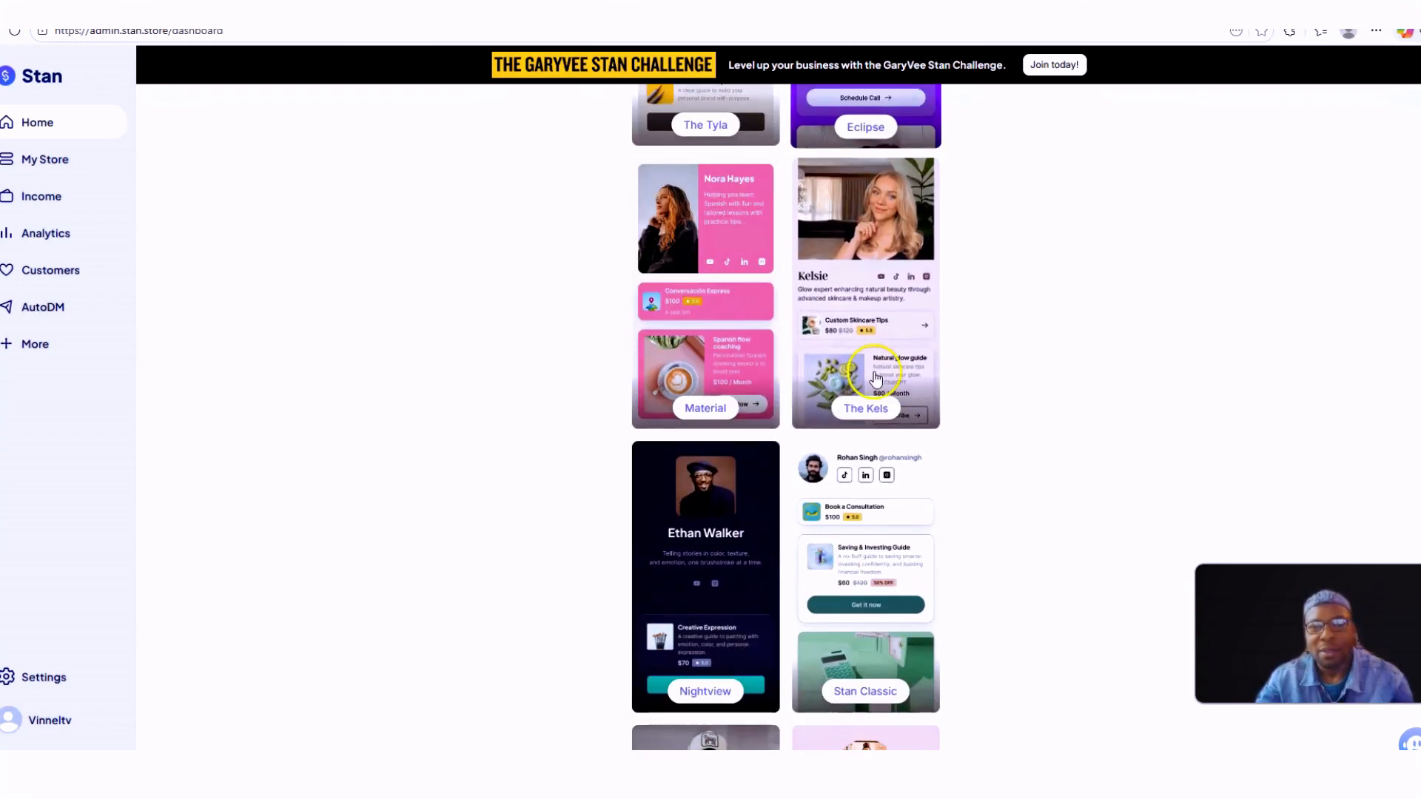
{"action": "left_click", "coordinate": [869, 433]}
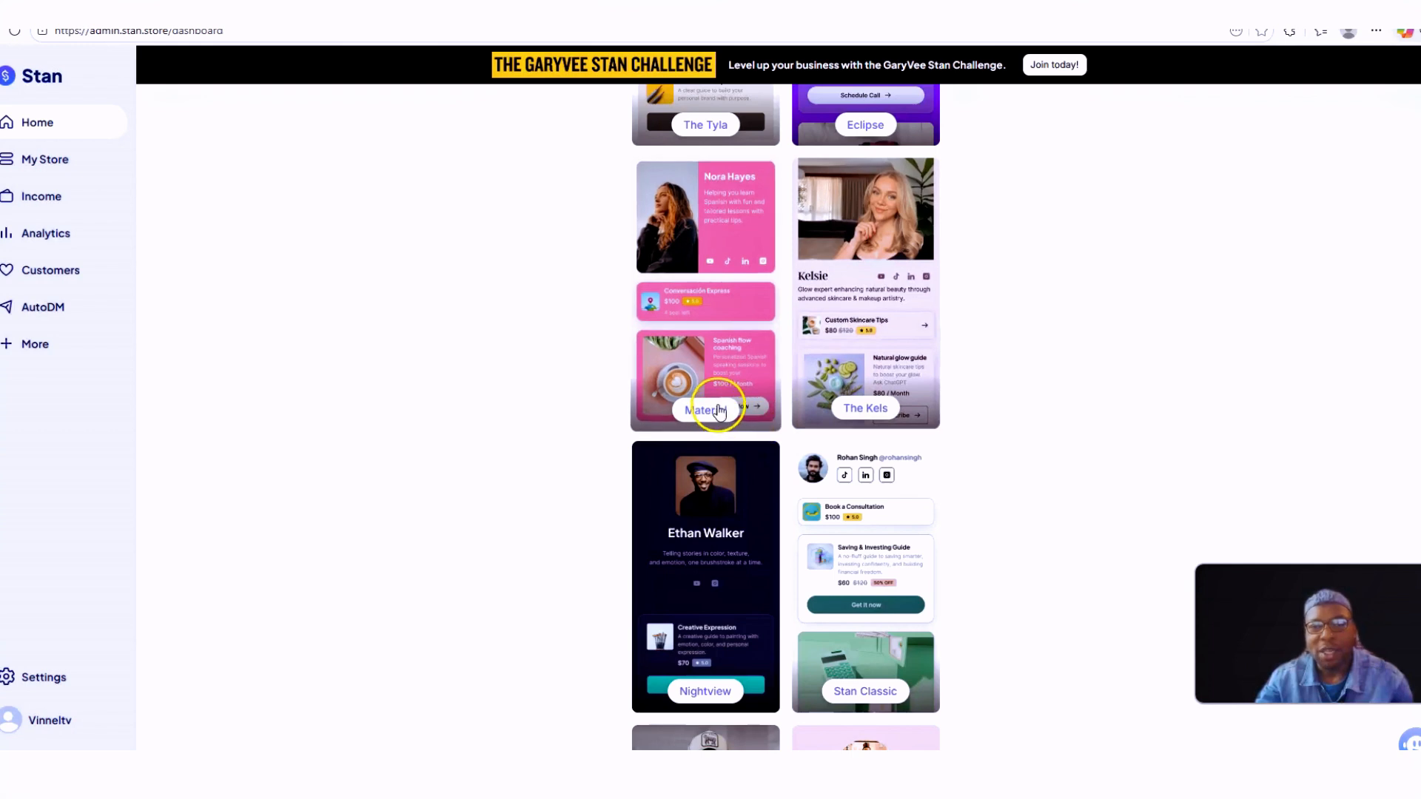
{"action": "scroll", "coordinate": [719, 415], "scroll_direction": "down", "scroll_amount": 6}
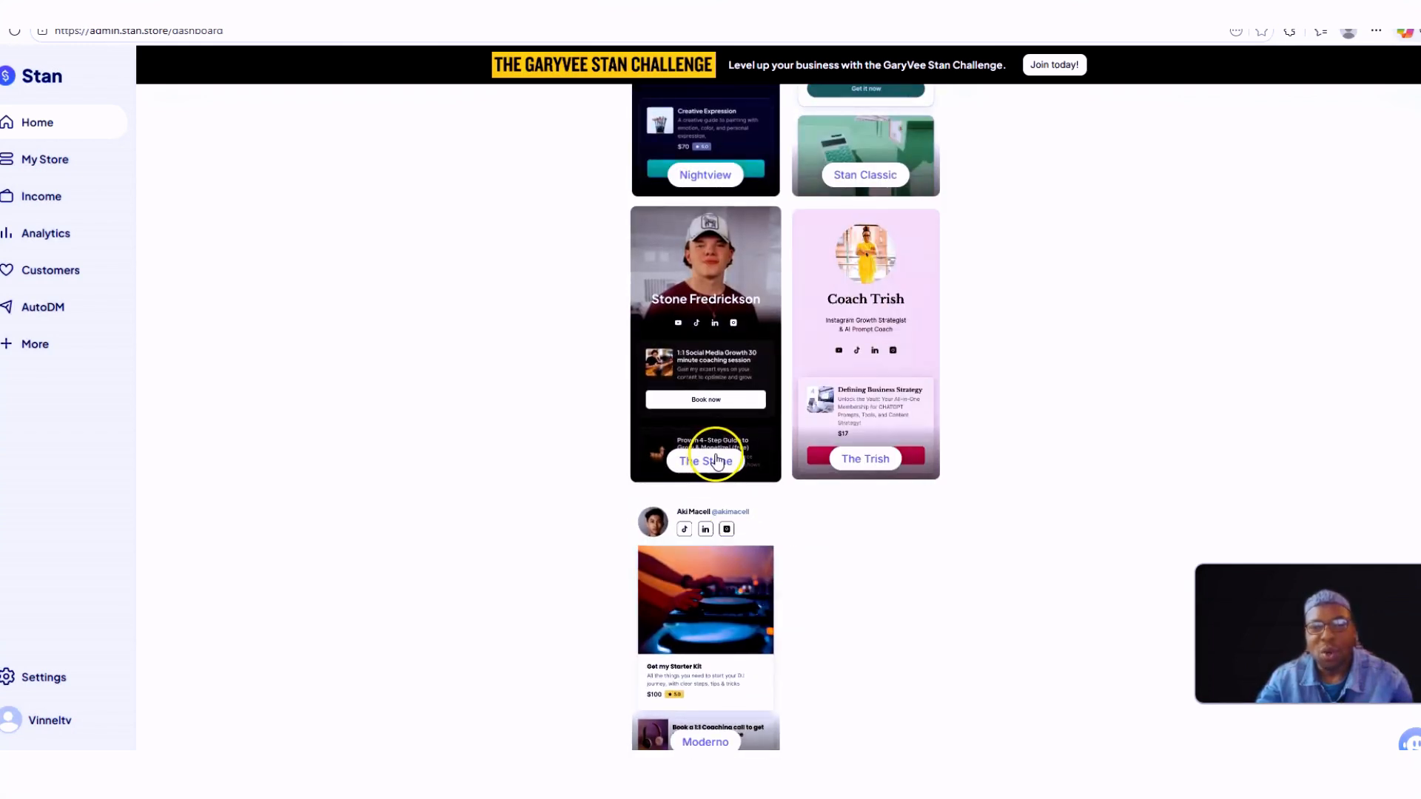
{"action": "scroll", "coordinate": [851, 482], "scroll_direction": "up", "scroll_amount": 8}
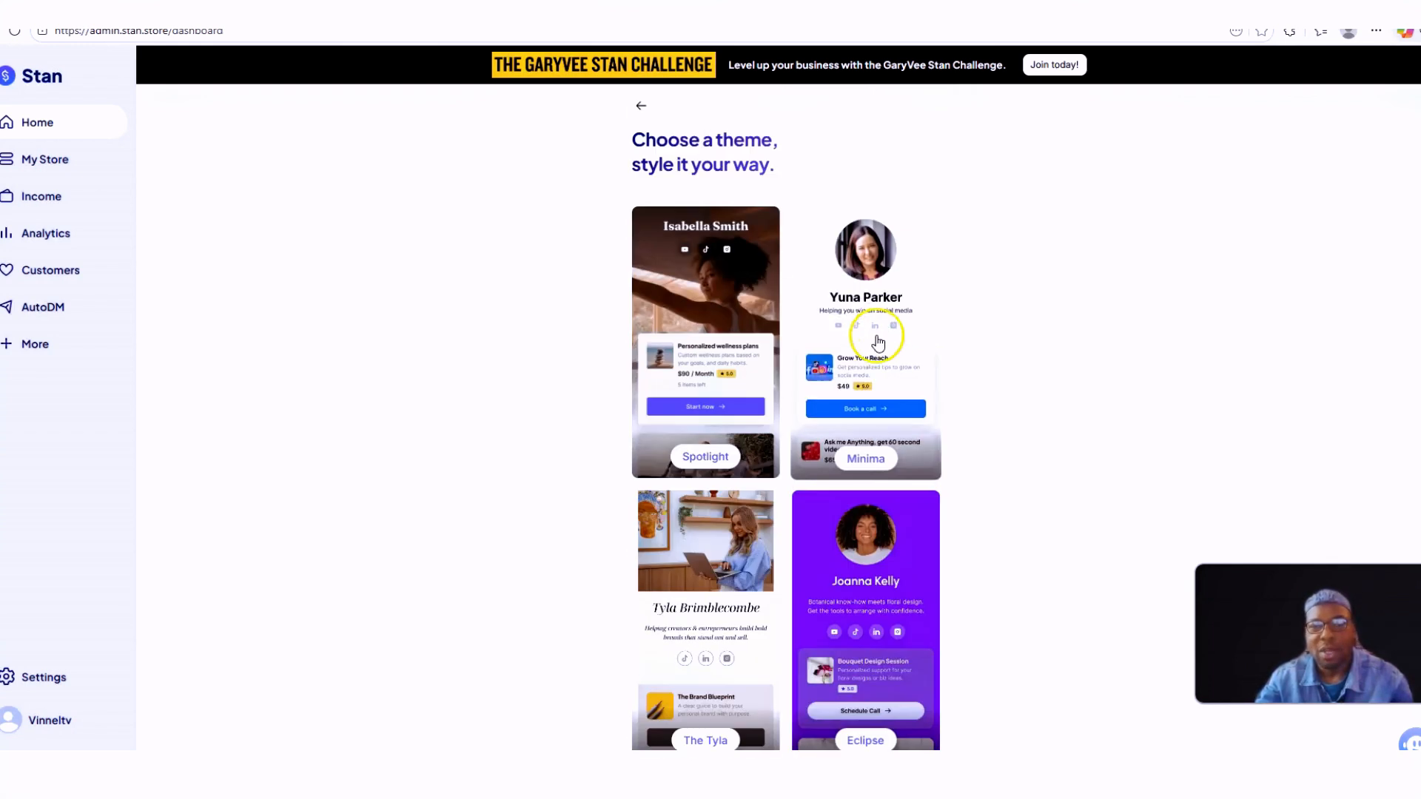
Step: Select the Minima theme for the store, save it and dismiss the notification
{"action": "left_click", "coordinate": [934, 441]}
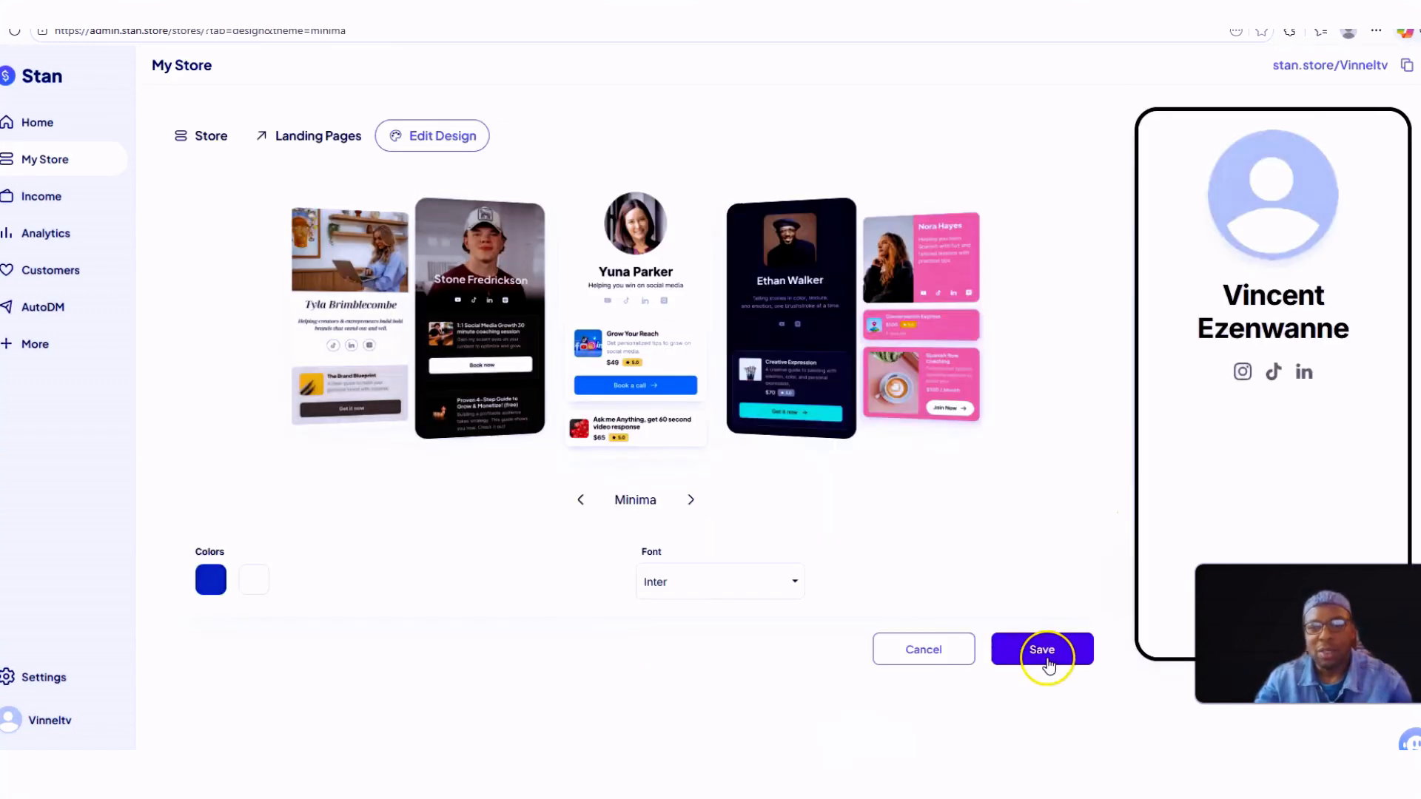
{"action": "left_click", "coordinate": [1041, 658]}
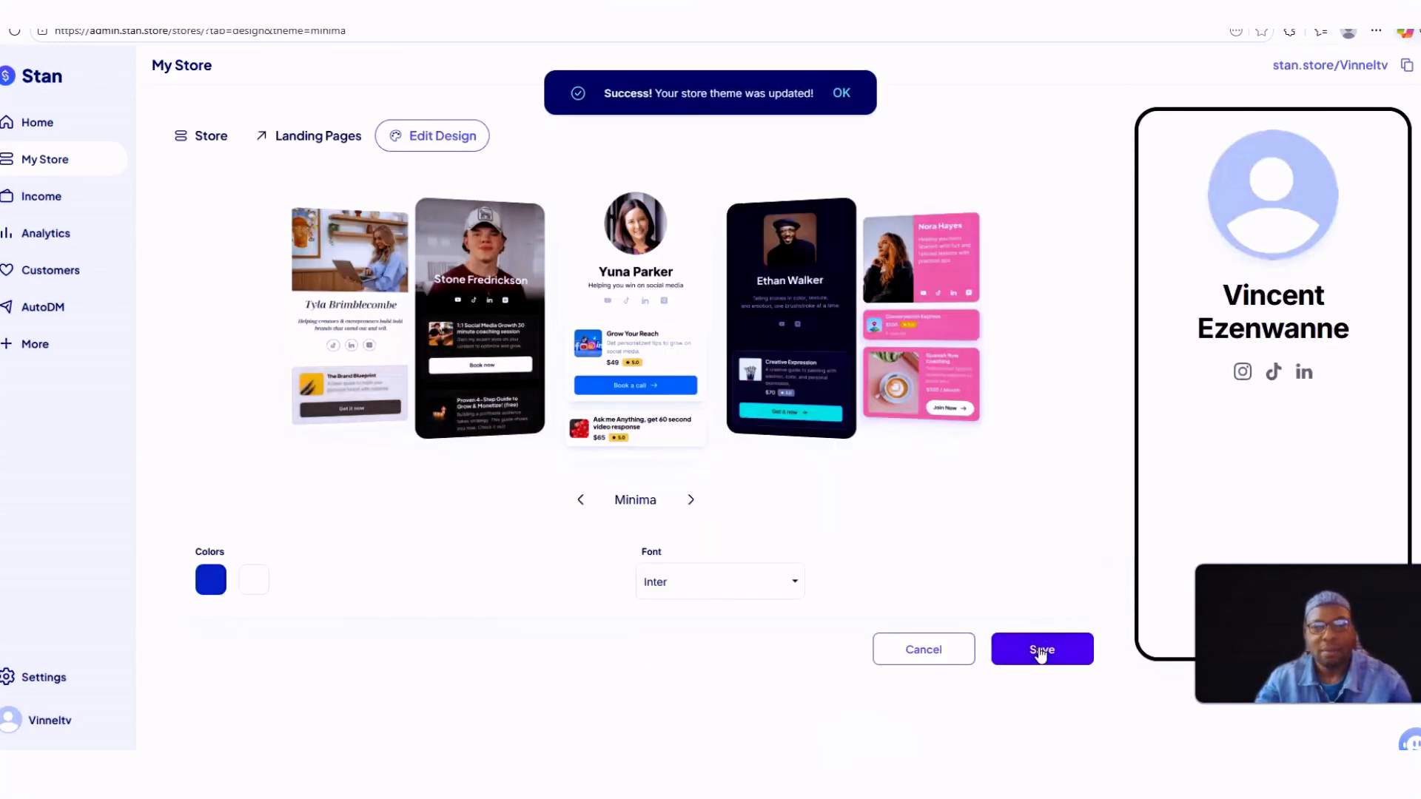
{"action": "left_click", "coordinate": [840, 95]}
{"action": "left_click", "coordinate": [1326, 65]}
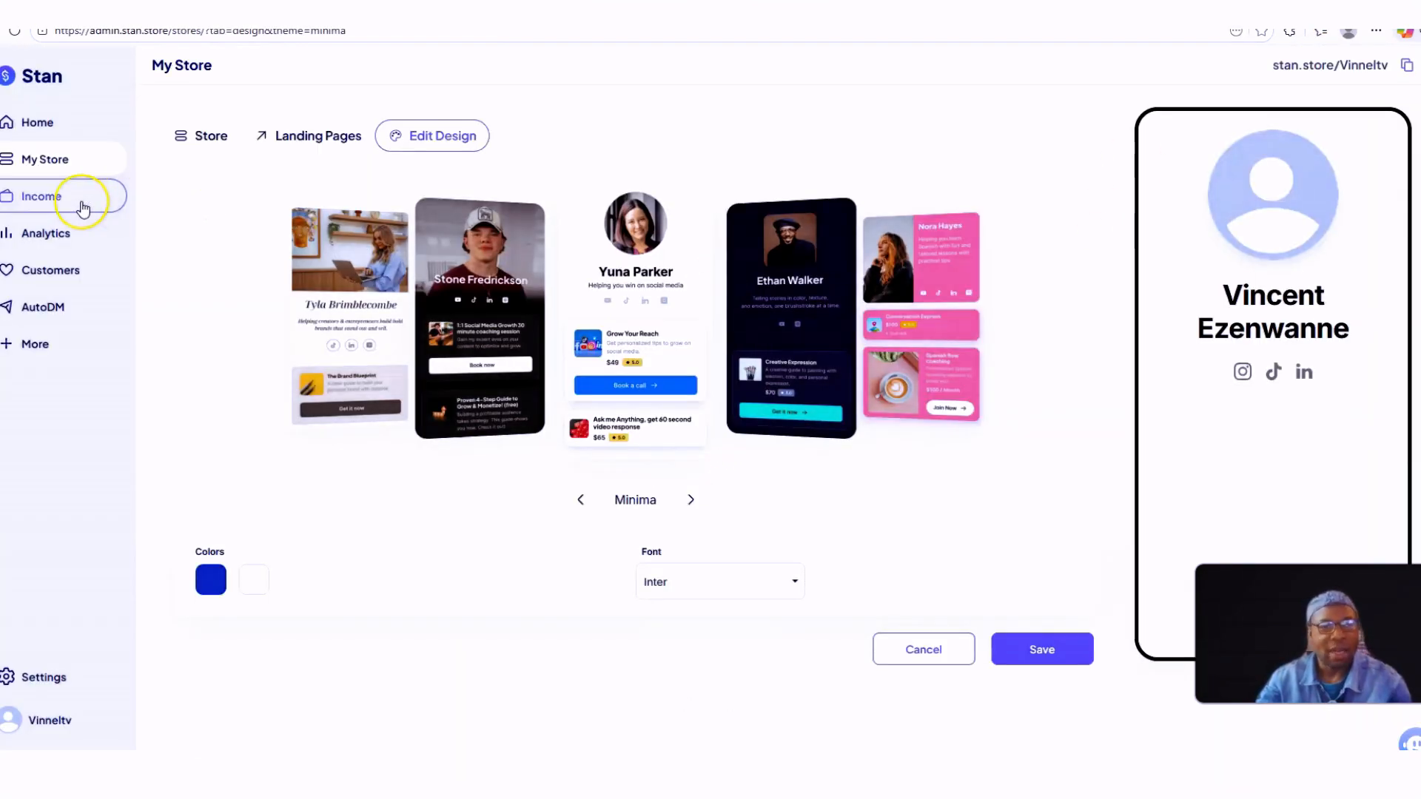
Step: Look through the store's storefront, landing pages and design sections, ending on the storefront
{"action": "left_click", "coordinate": [44, 159]}
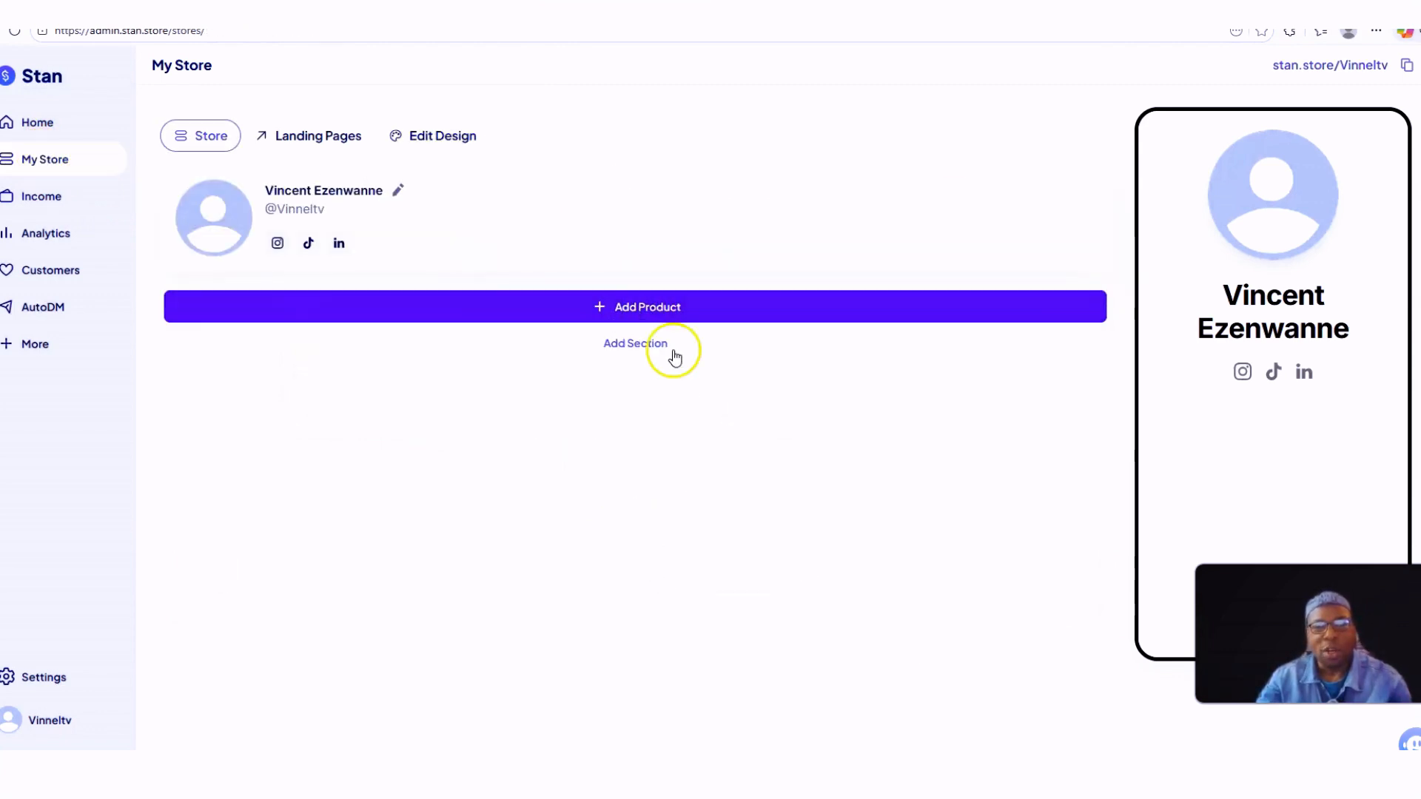
{"action": "left_click", "coordinate": [343, 139]}
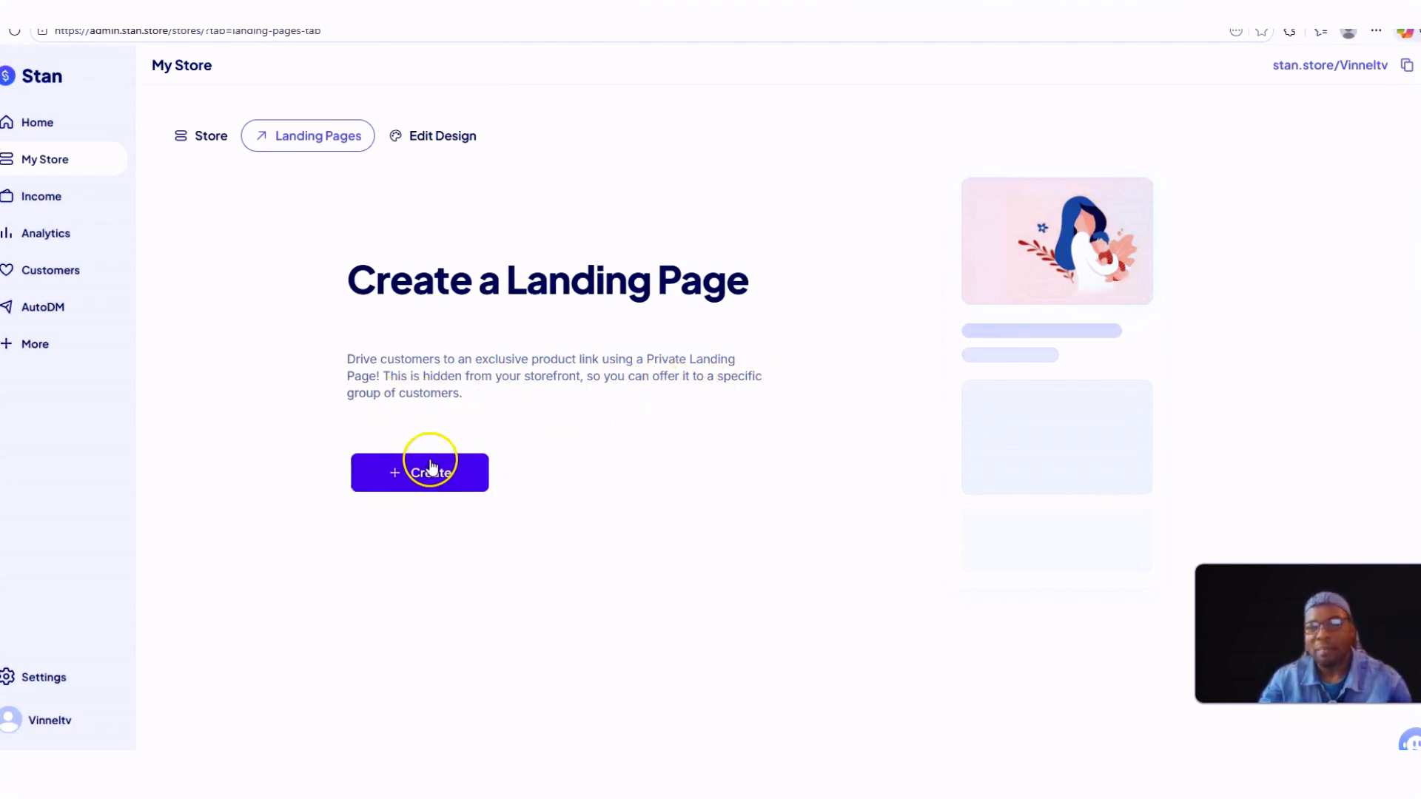
{"action": "left_click", "coordinate": [439, 140]}
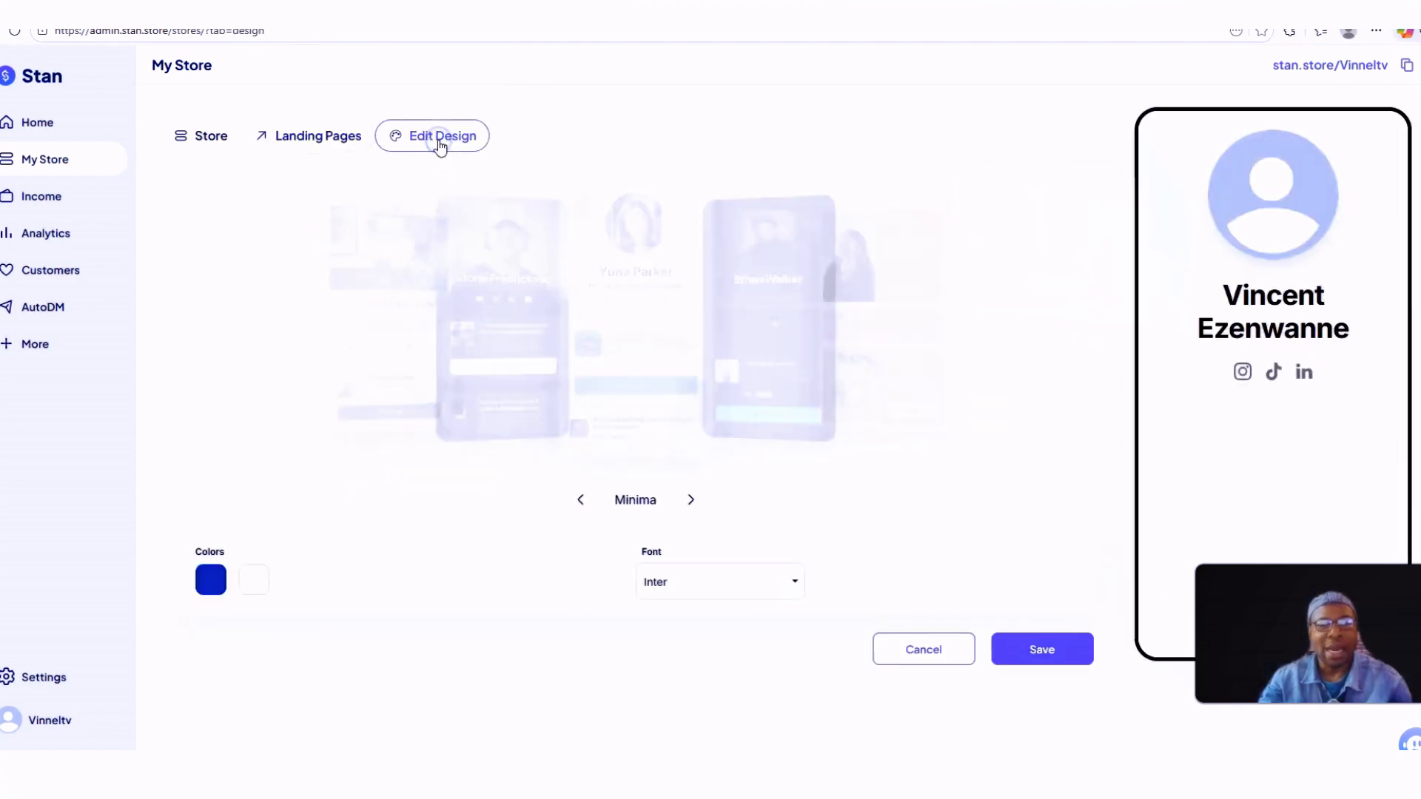
{"action": "left_click", "coordinate": [202, 141]}
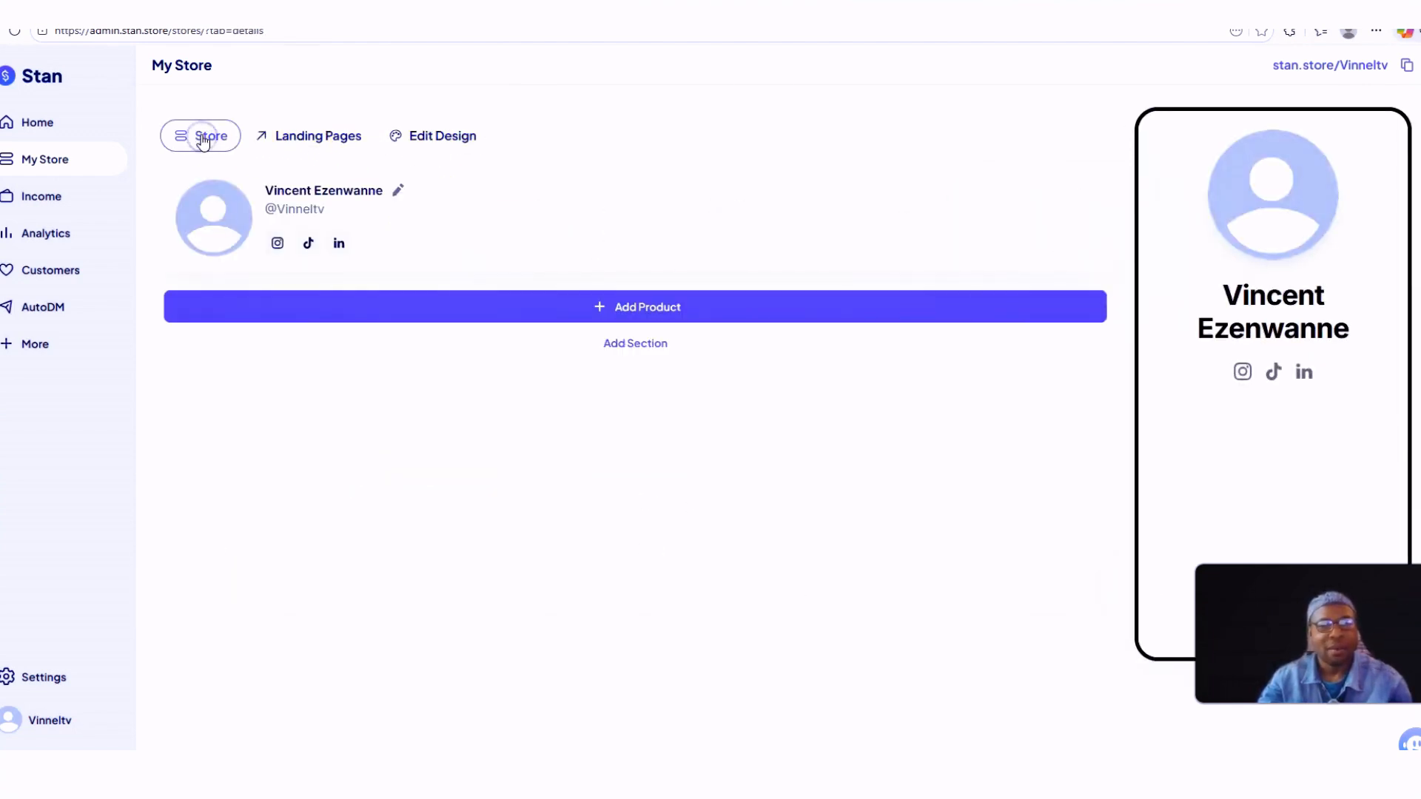
Step: Add a Digital Product to the store, review its thumbnail settings and set the title to "HP LaserJet 135w Complete WiFi Setup Guide"
{"action": "left_click", "coordinate": [638, 305]}
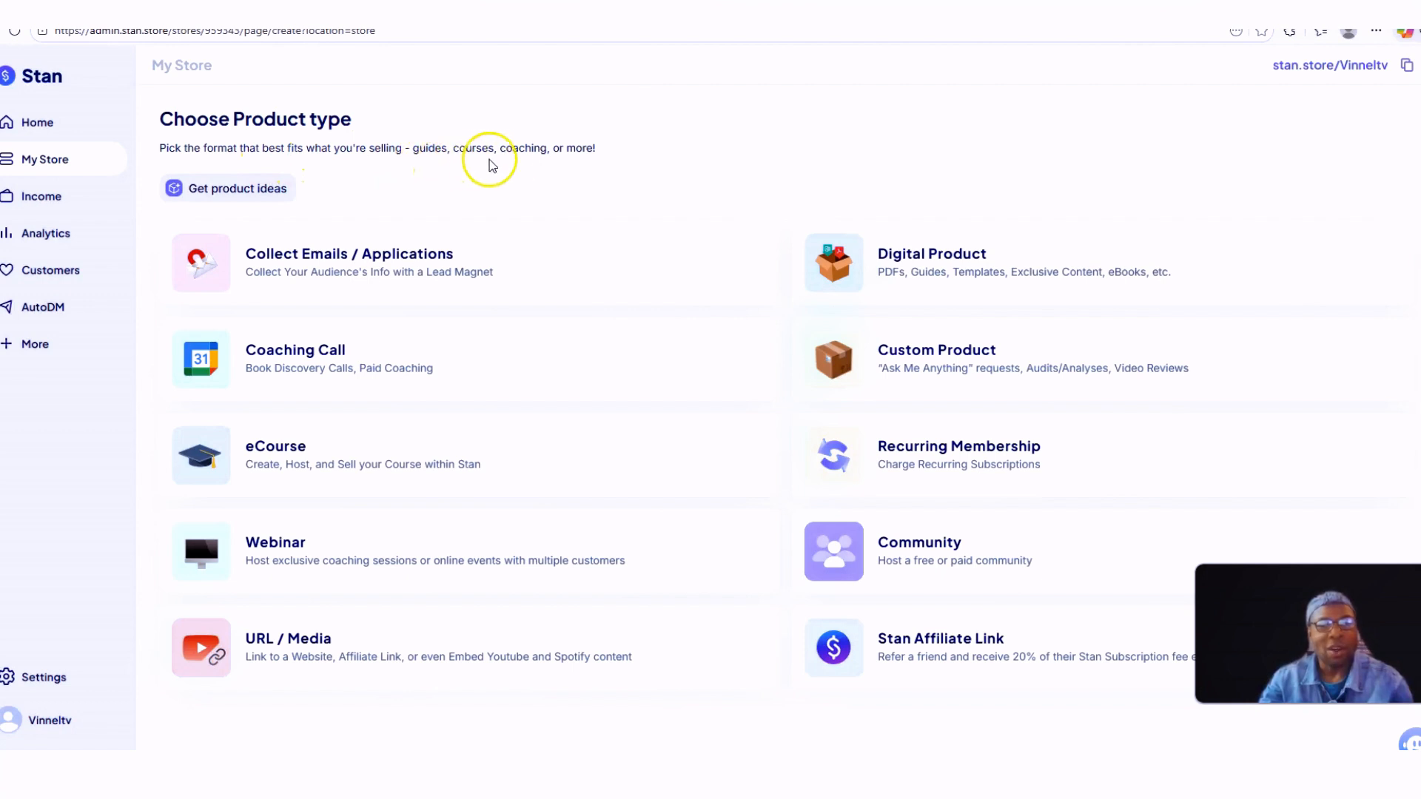
{"action": "left_click", "coordinate": [847, 267]}
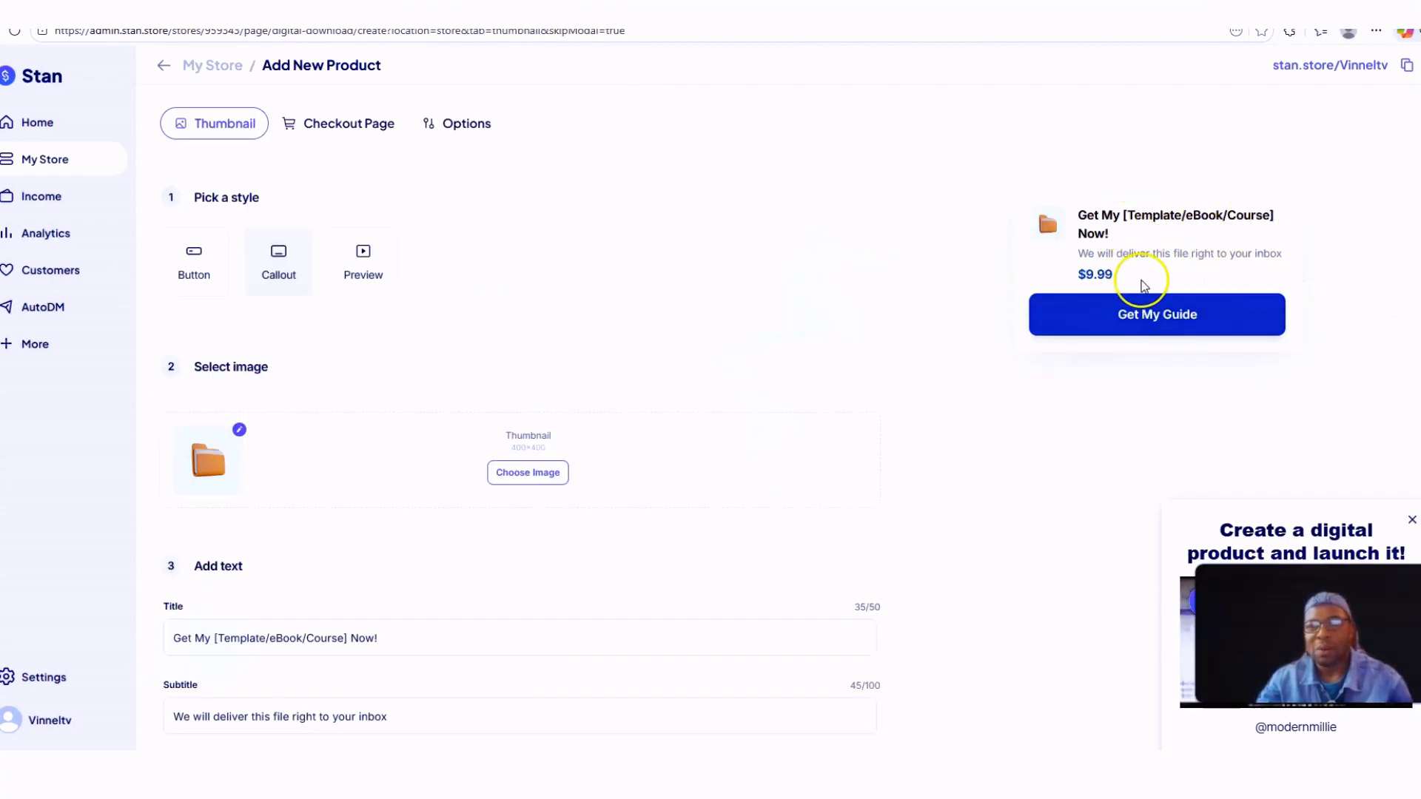
{"action": "scroll", "coordinate": [584, 327], "scroll_direction": "down", "scroll_amount": 3}
{"action": "scroll", "coordinate": [584, 326], "scroll_direction": "up", "scroll_amount": 2}
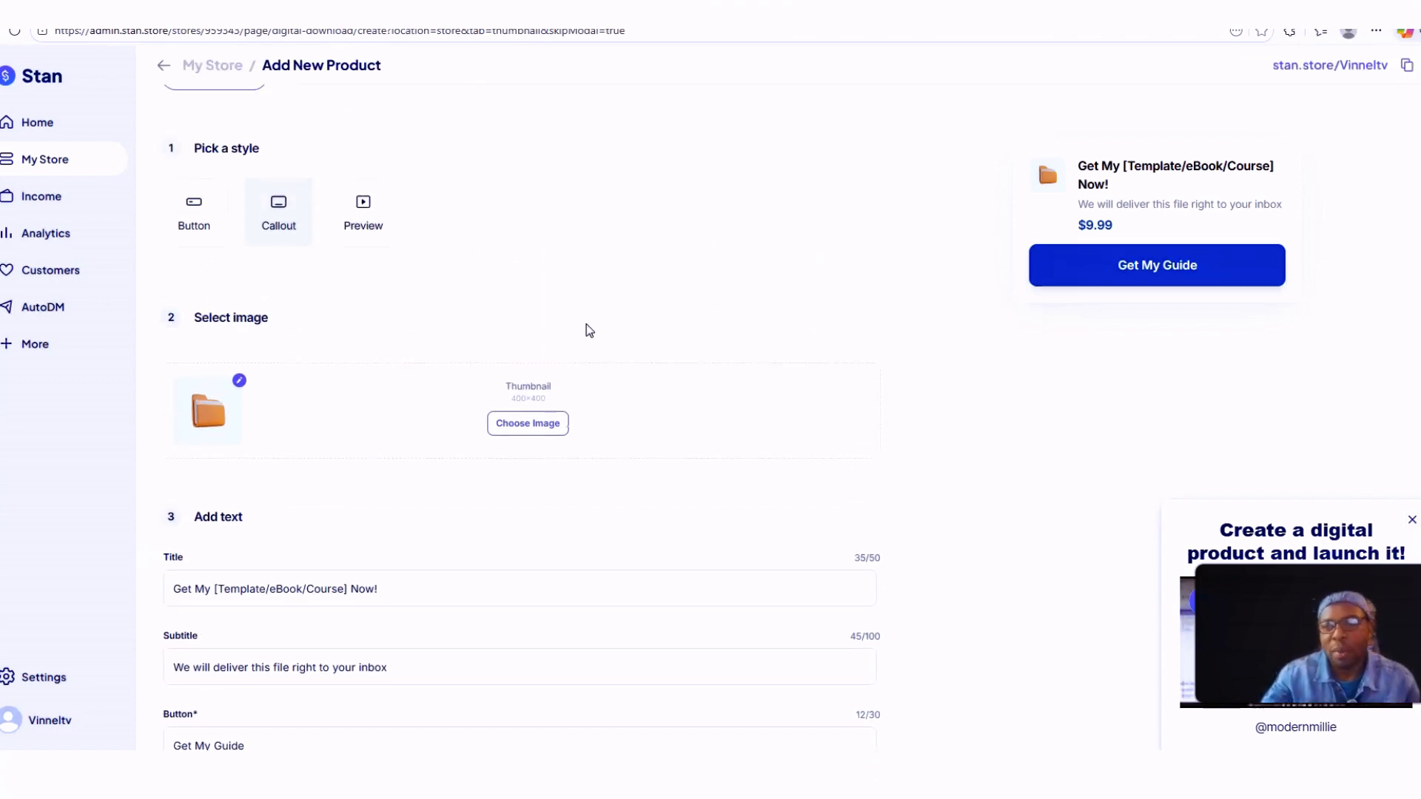
{"action": "scroll", "coordinate": [580, 326], "scroll_direction": "up", "scroll_amount": 1}
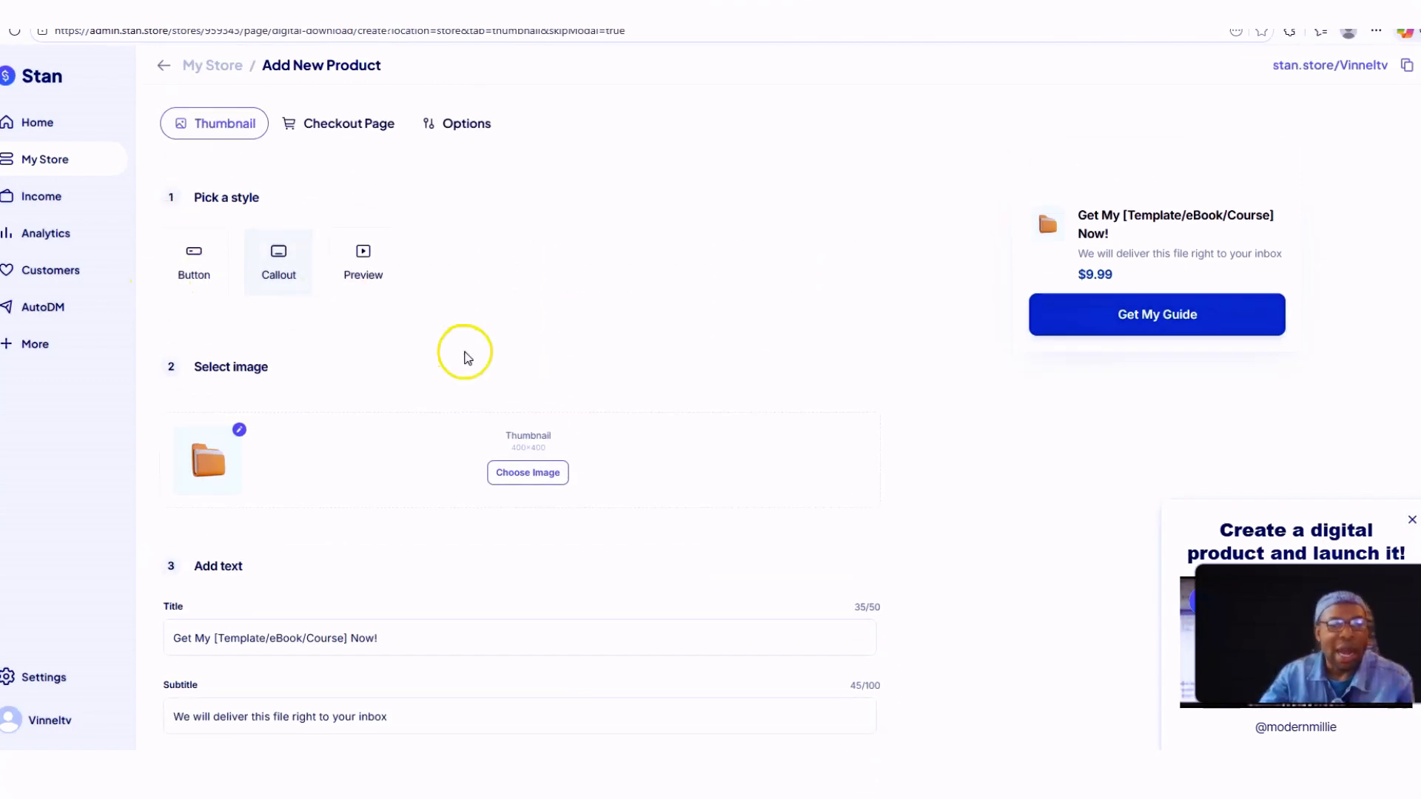
{"action": "scroll", "coordinate": [378, 416], "scroll_direction": "down", "scroll_amount": 3}
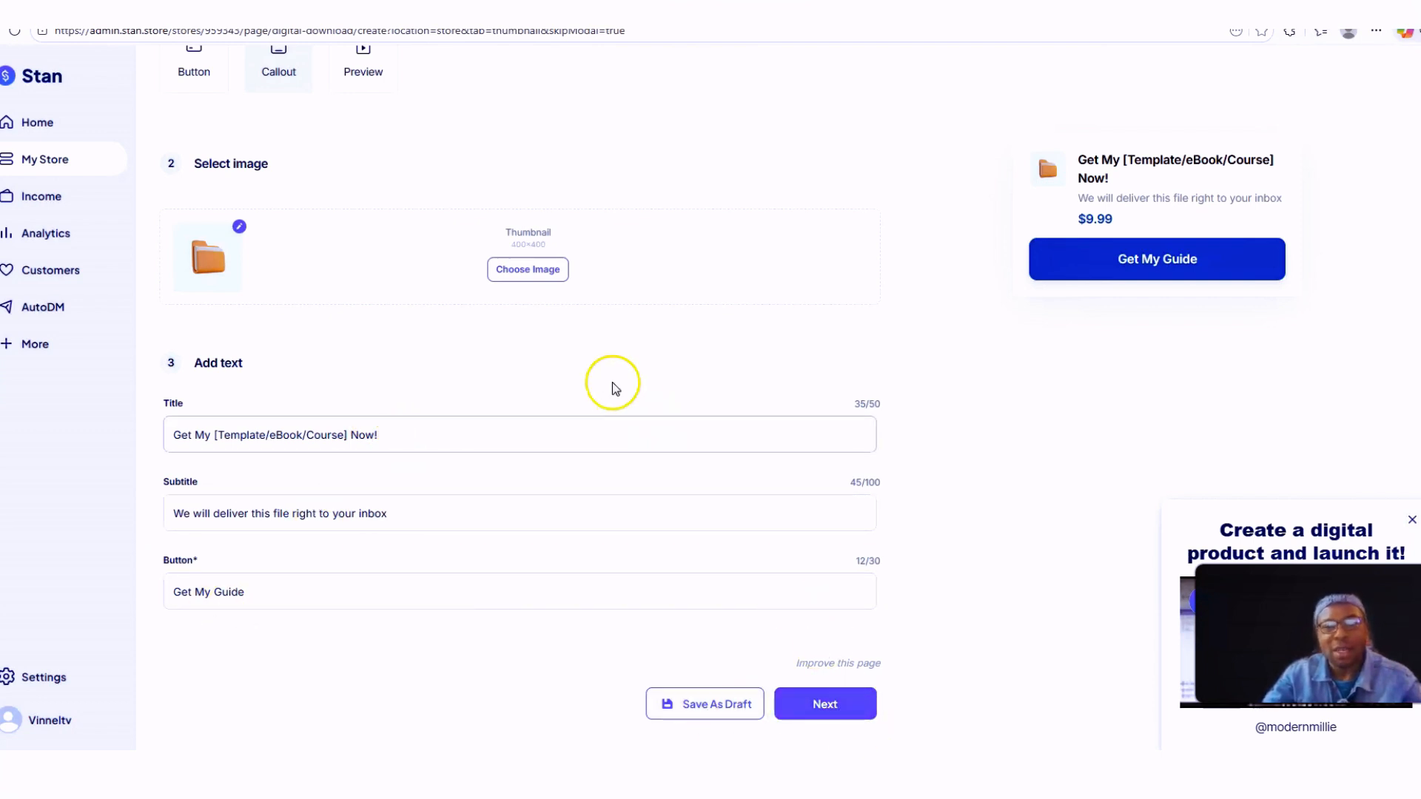
{"action": "scroll", "coordinate": [530, 352], "scroll_direction": "up", "scroll_amount": 1}
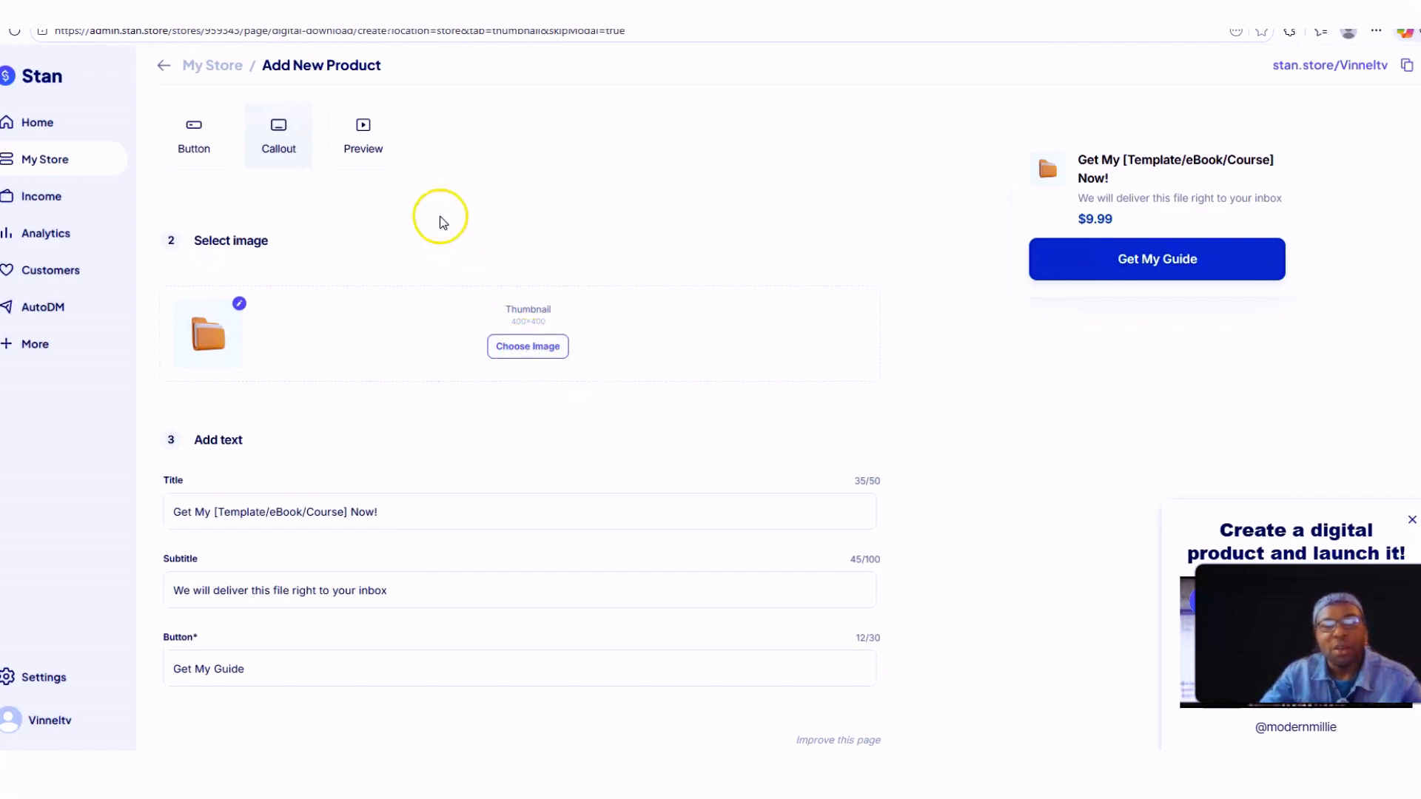
{"action": "scroll", "coordinate": [362, 133], "scroll_direction": "up", "scroll_amount": 2}
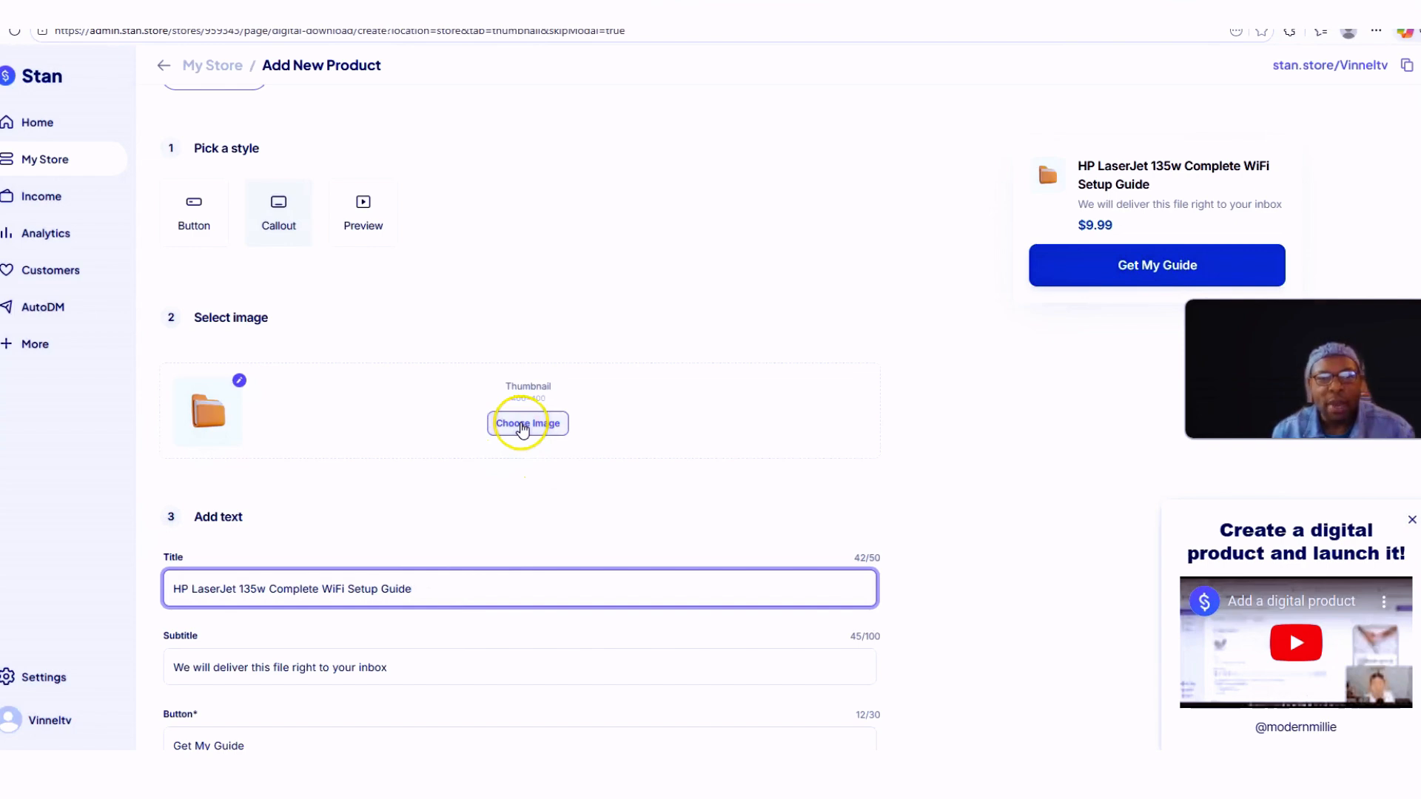
{"action": "left_click", "coordinate": [523, 425]}
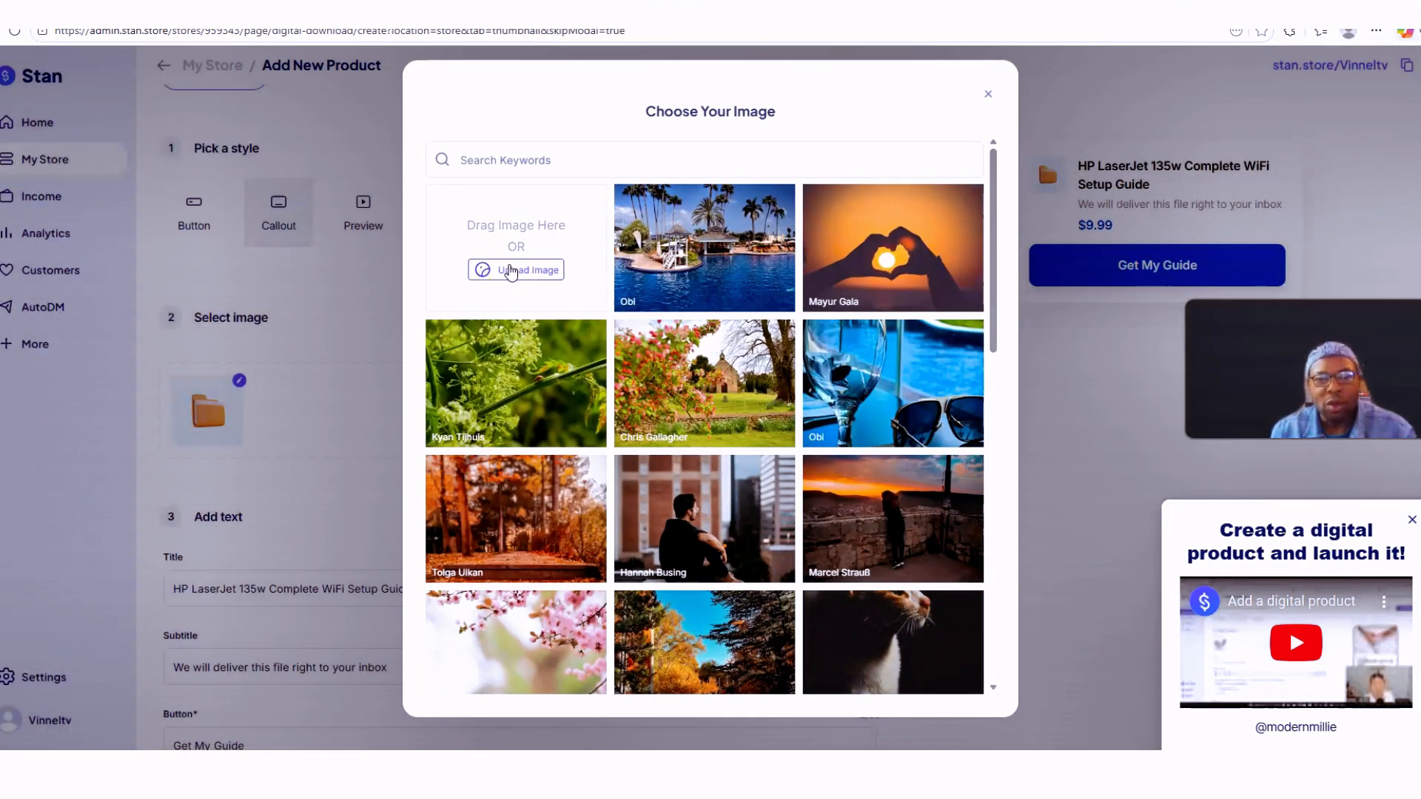
{"action": "left_click", "coordinate": [511, 270]}
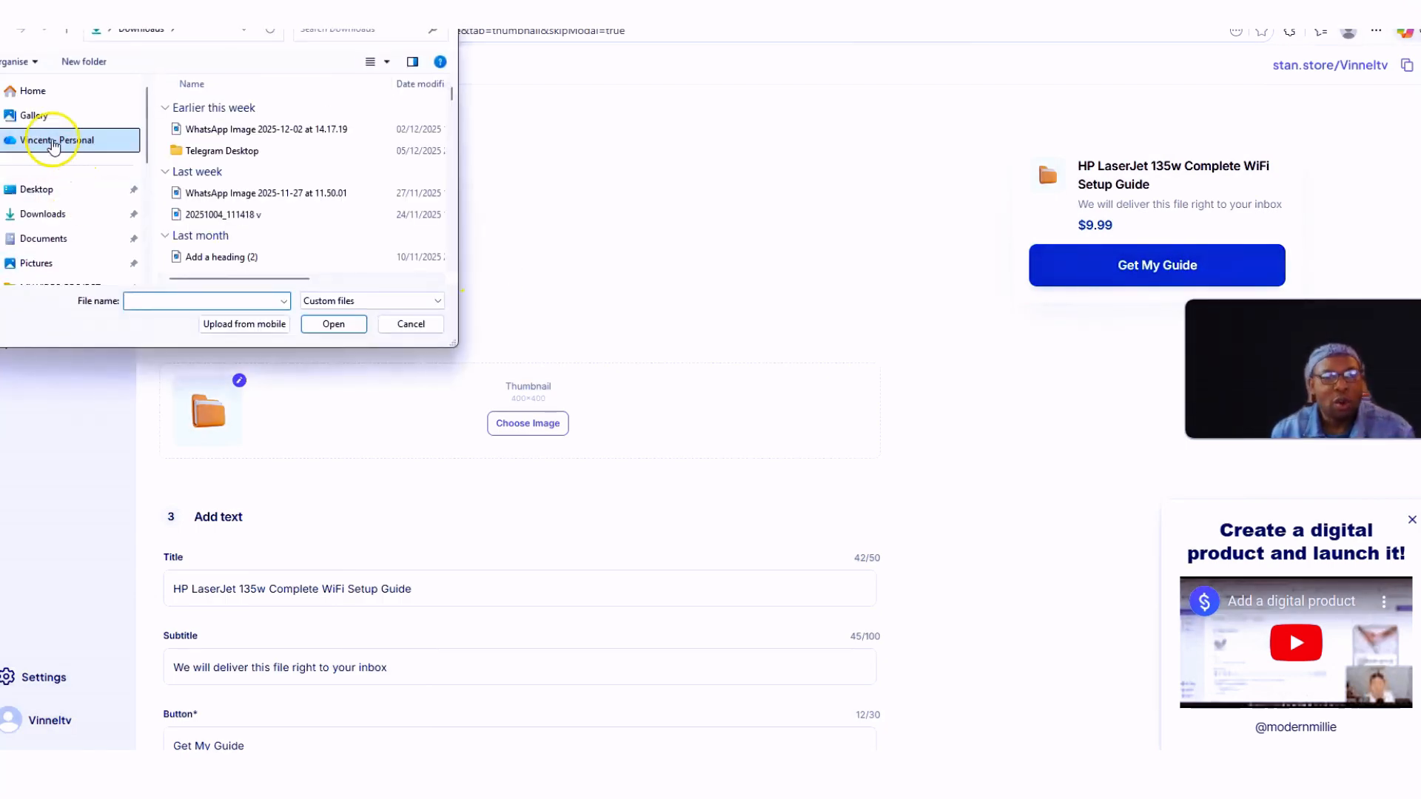
{"action": "left_click", "coordinate": [49, 114]}
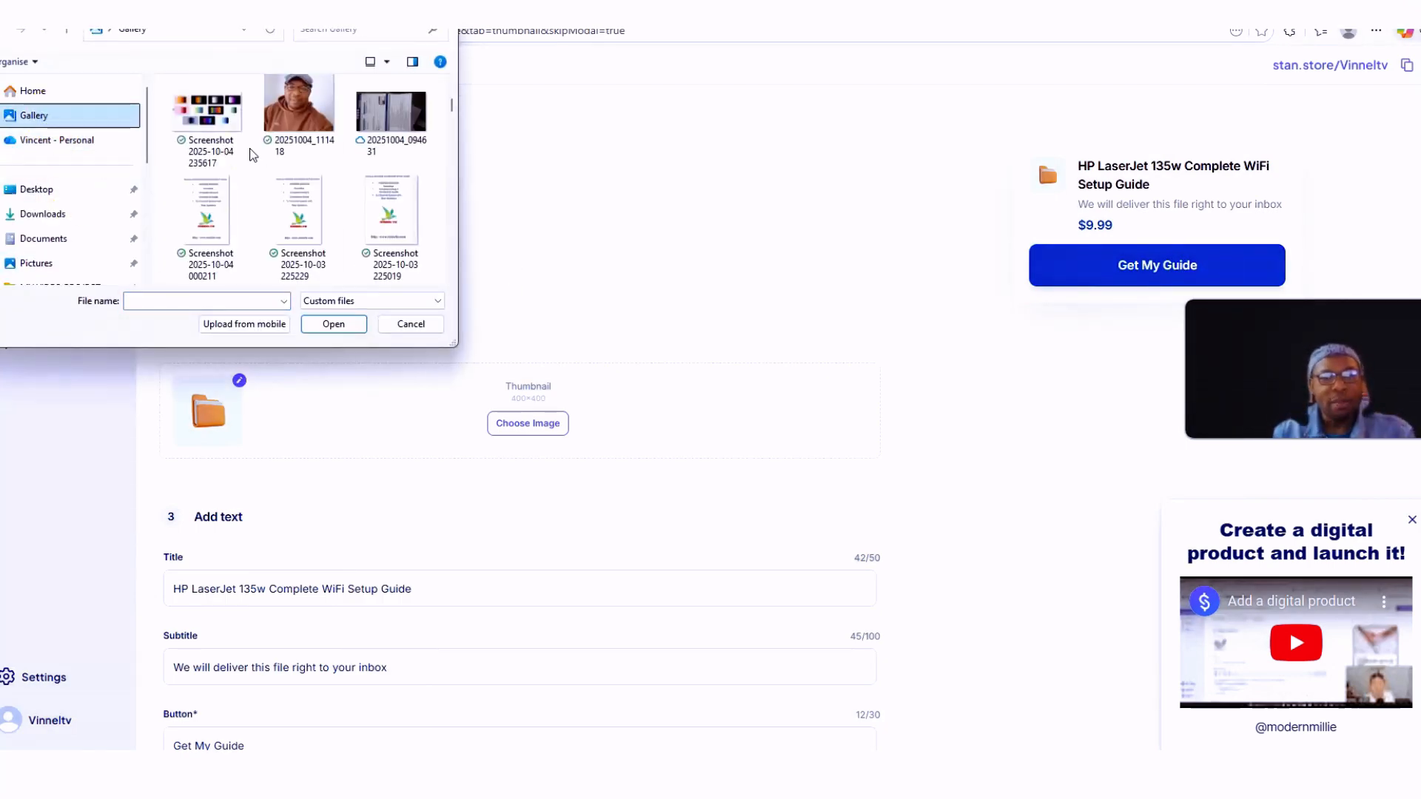
{"action": "scroll", "coordinate": [370, 215], "scroll_direction": "down", "scroll_amount": 1}
{"action": "left_click", "coordinate": [371, 214]}
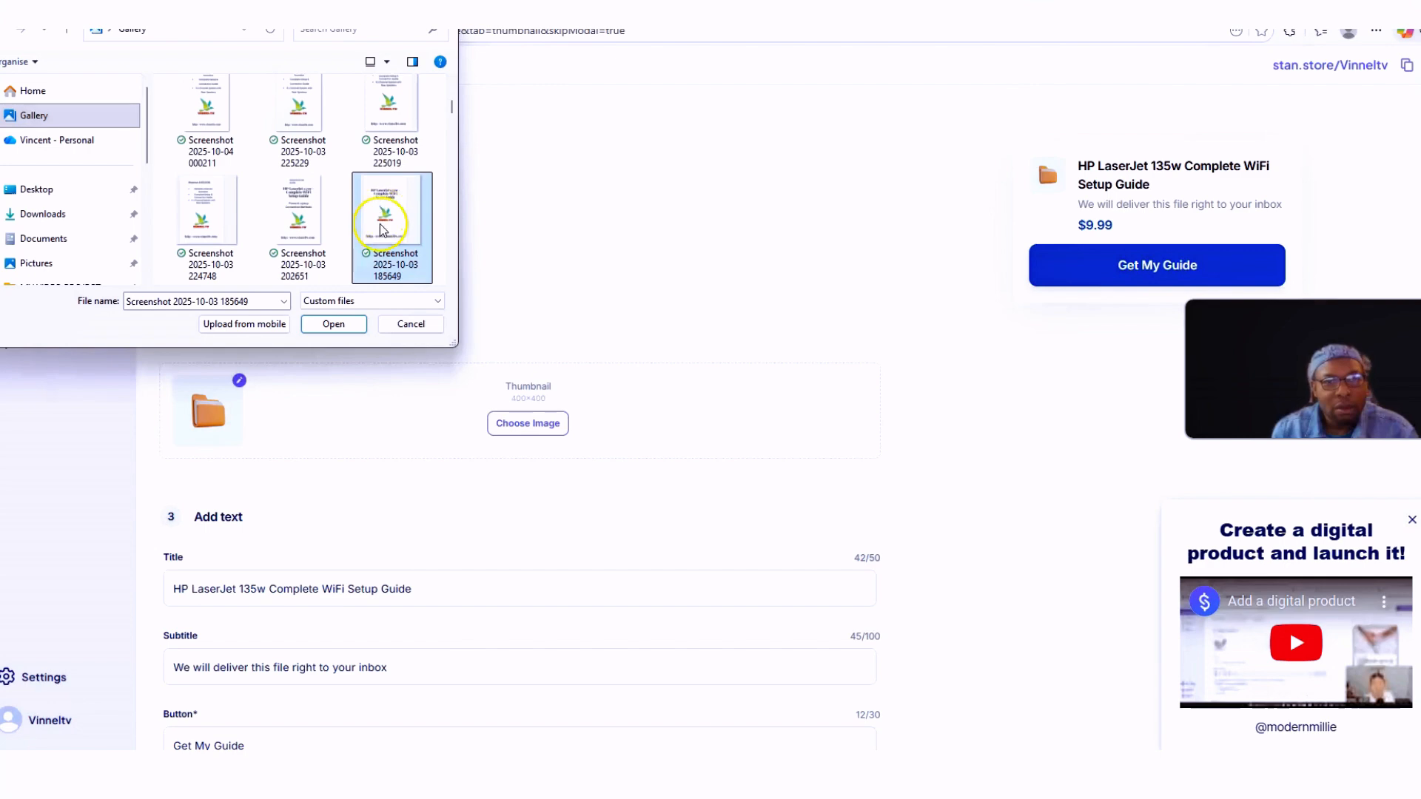
{"action": "left_click", "coordinate": [328, 323]}
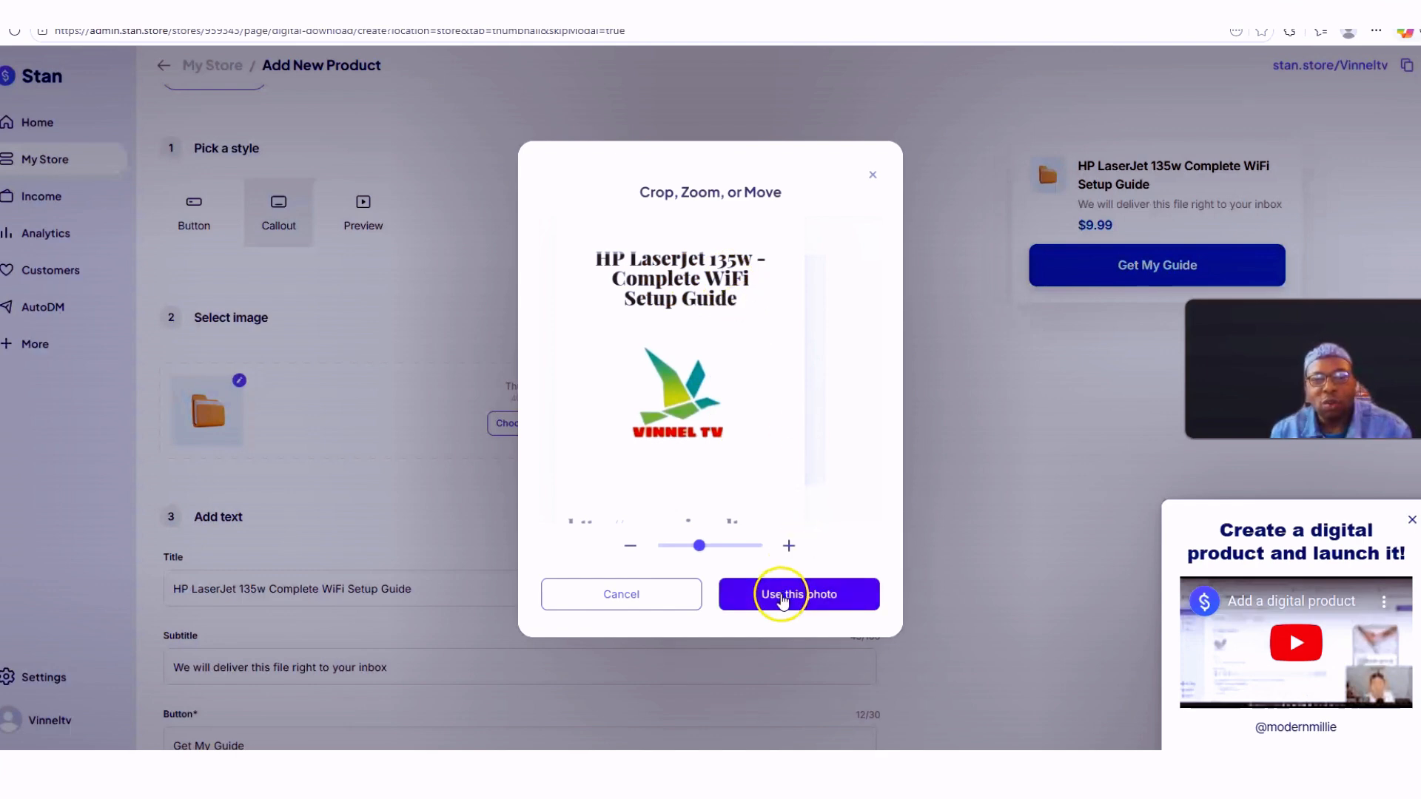
{"action": "left_click", "coordinate": [783, 601]}
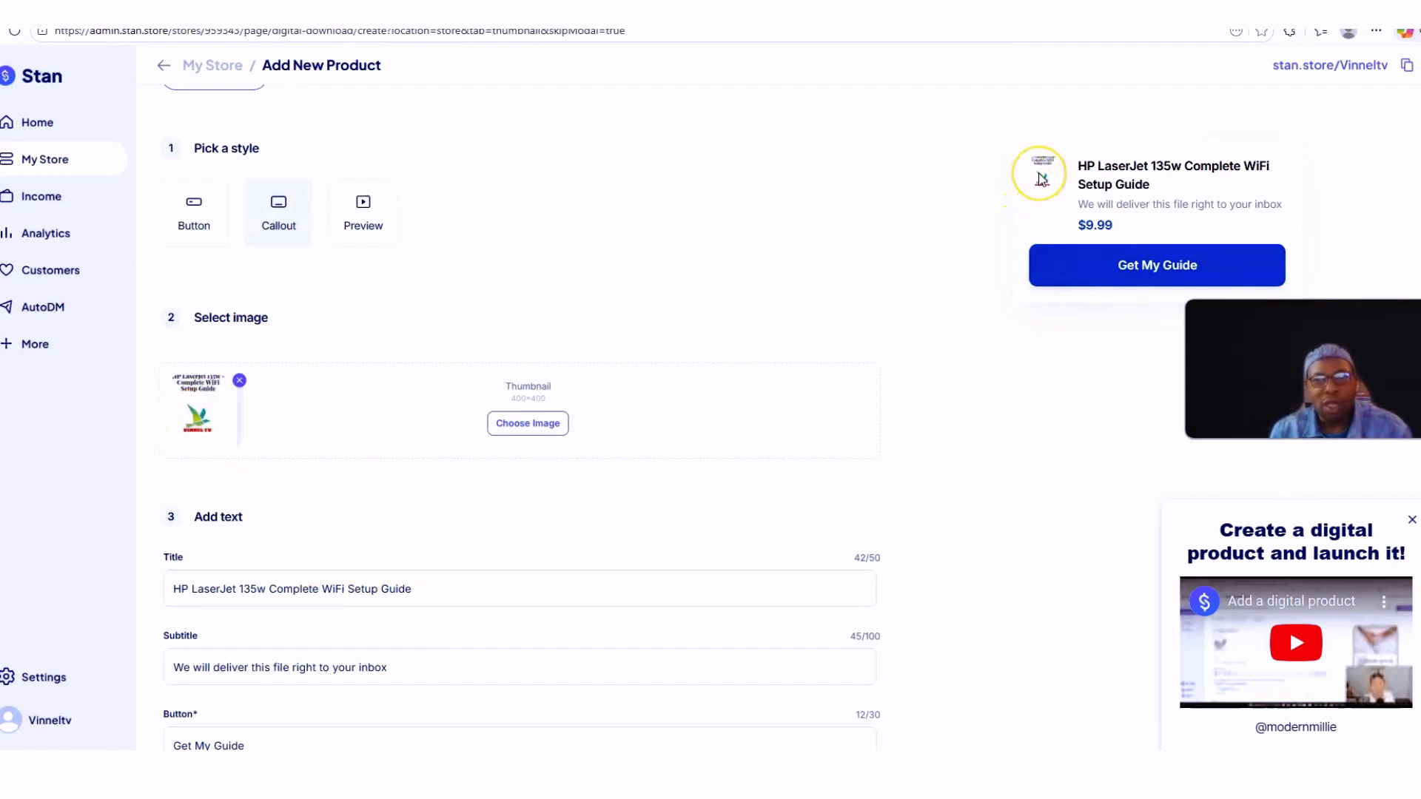
Step: Finish the thumbnail settings and continue to the new product's checkout page settings
{"action": "scroll", "coordinate": [707, 712], "scroll_direction": "down", "scroll_amount": 2}
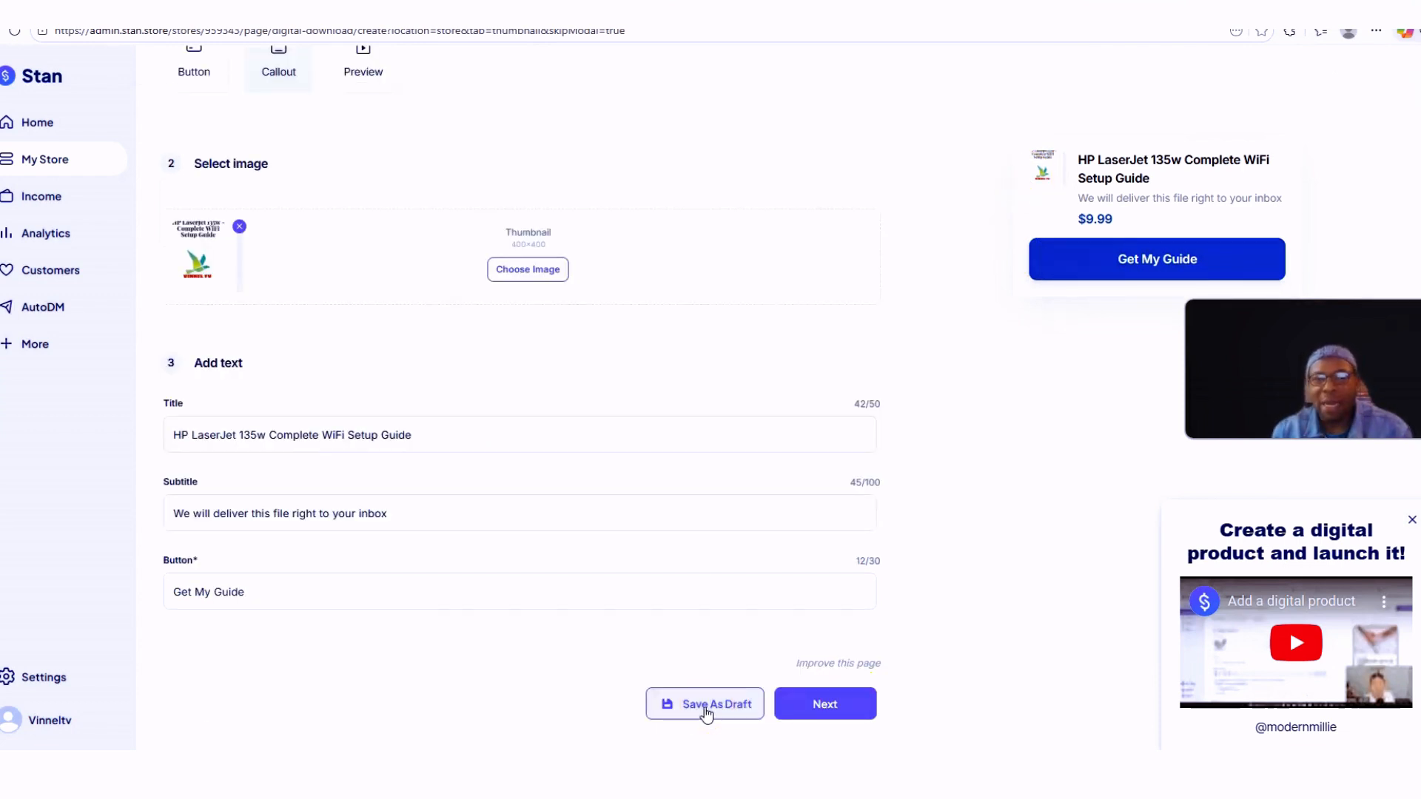
{"action": "left_click", "coordinate": [705, 711]}
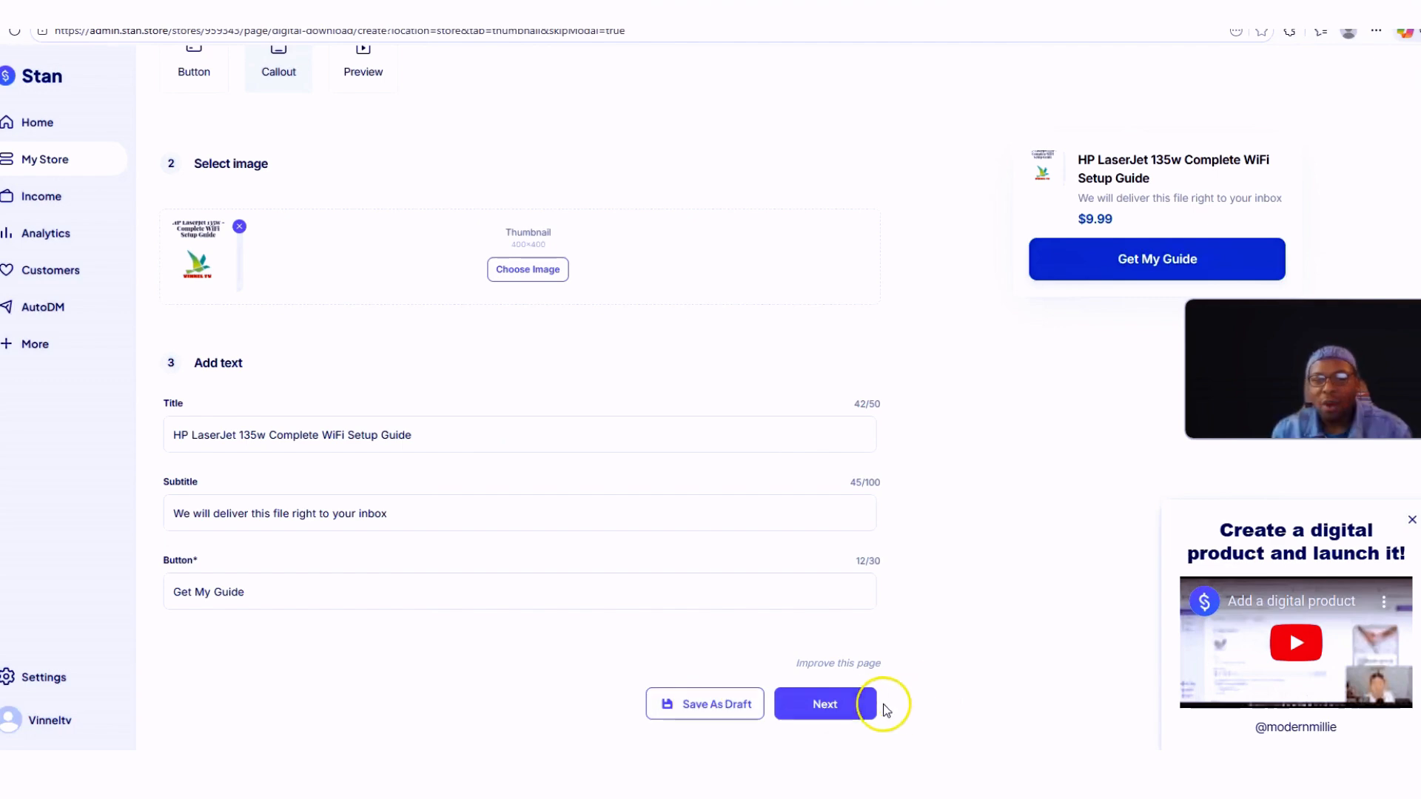
{"action": "left_click", "coordinate": [842, 706]}
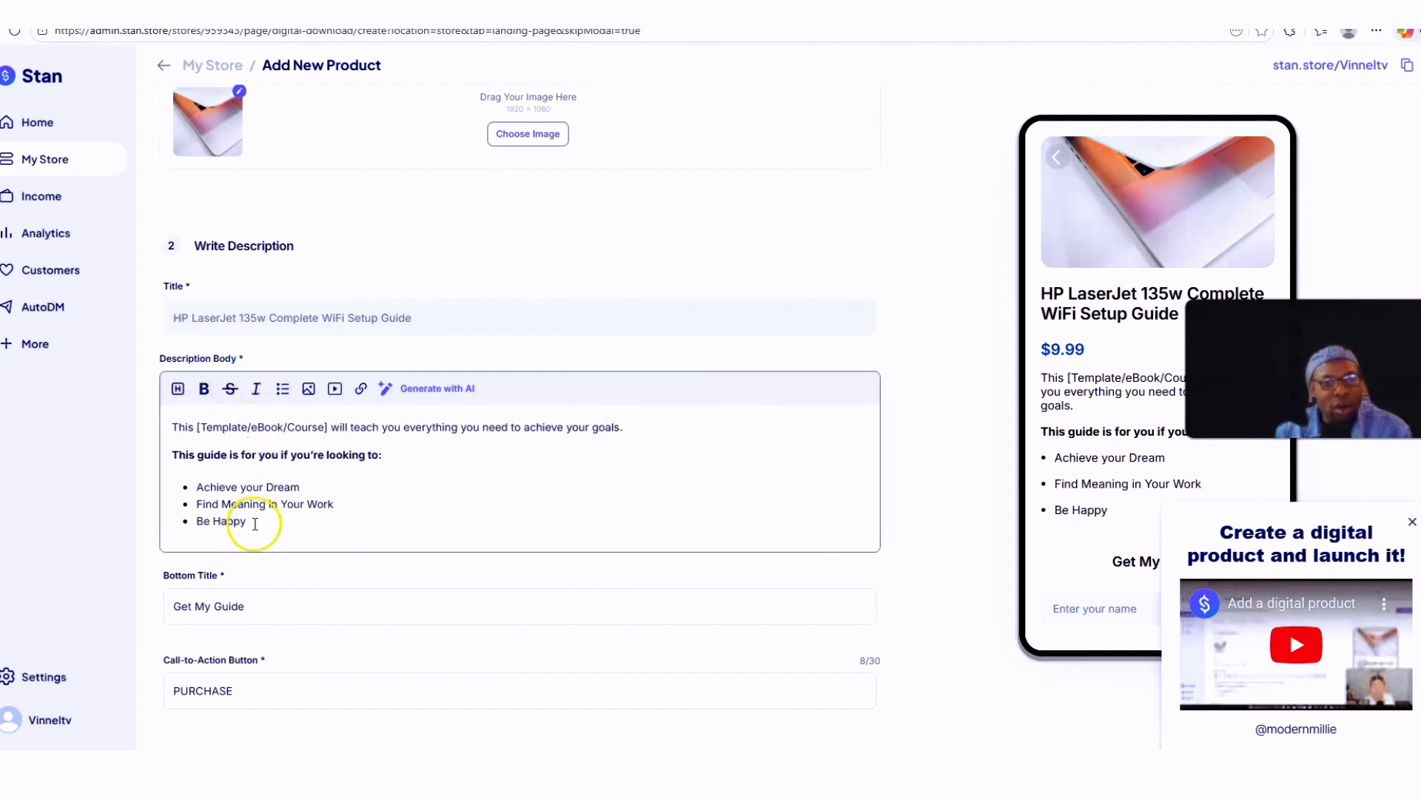
Step: Replace the placeholder description body with the copied HP LaserJet 135w Complete WiFi Setup Guide sales text
{"action": "scroll", "coordinate": [317, 485], "scroll_direction": "down", "scroll_amount": 1}
{"action": "left_click_drag", "start_coordinate": [314, 447], "coordinate": [175, 376]}
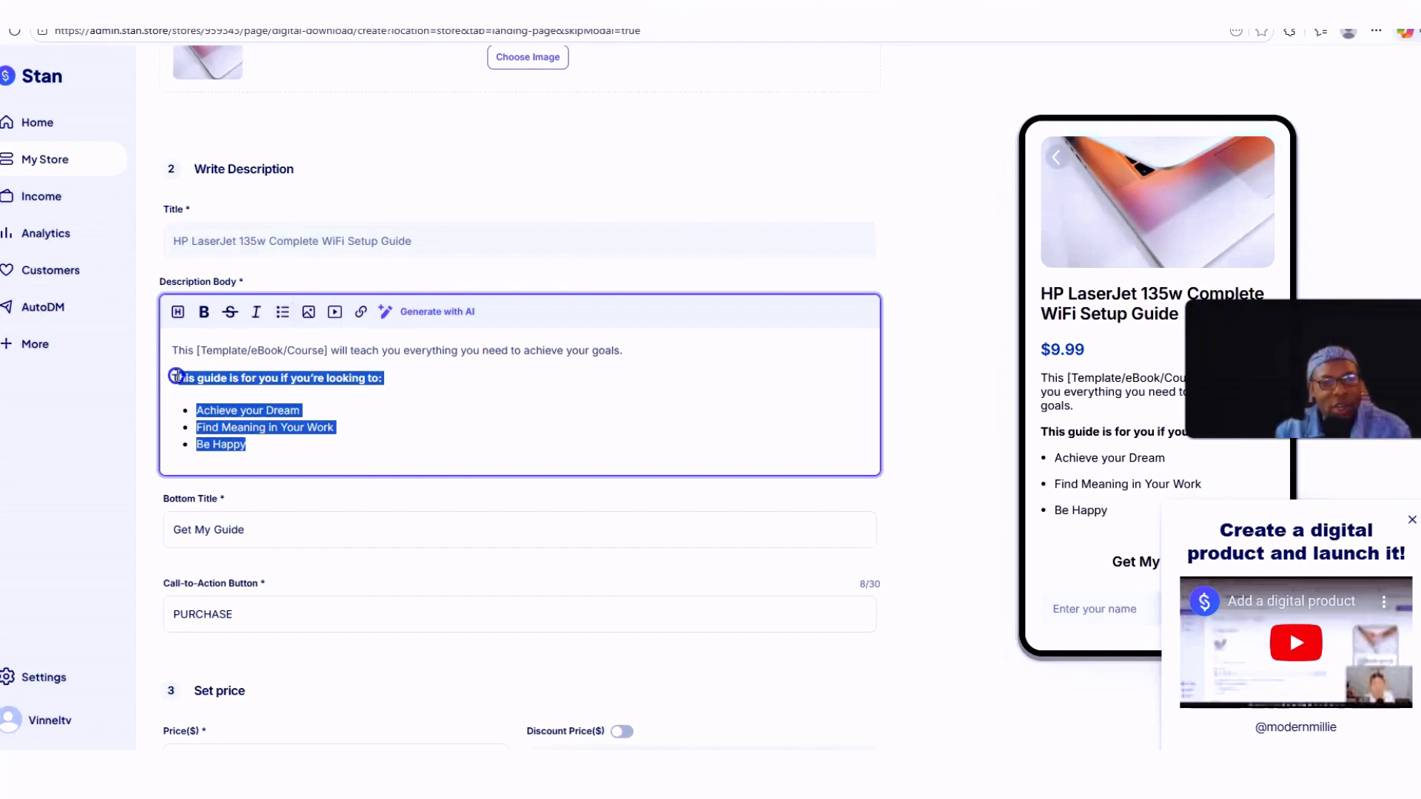
{"action": "key", "text": "ctrl+a"}
{"action": "key", "text": "BackSpace"}
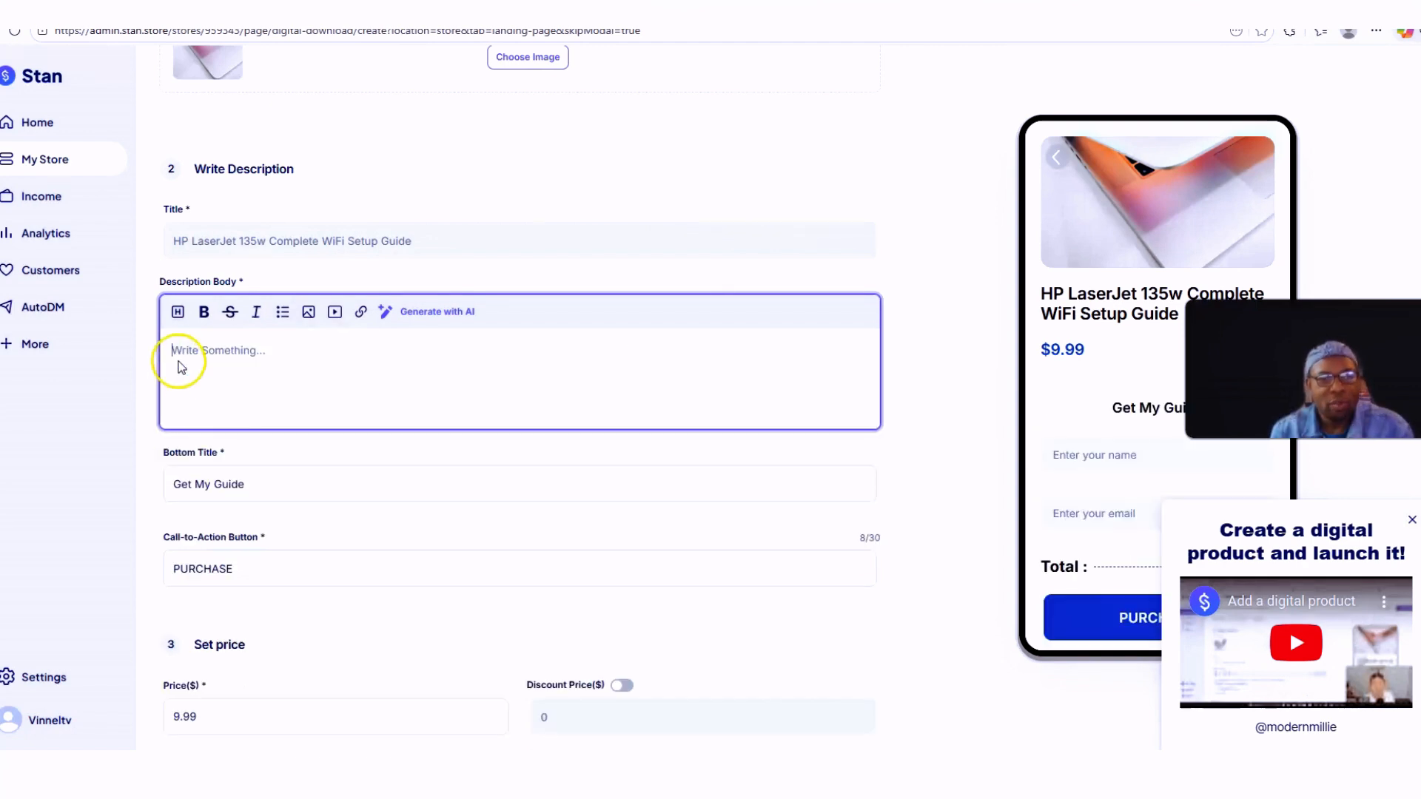
{"action": "right_click", "coordinate": [178, 358]}
{"action": "left_click", "coordinate": [260, 469]}
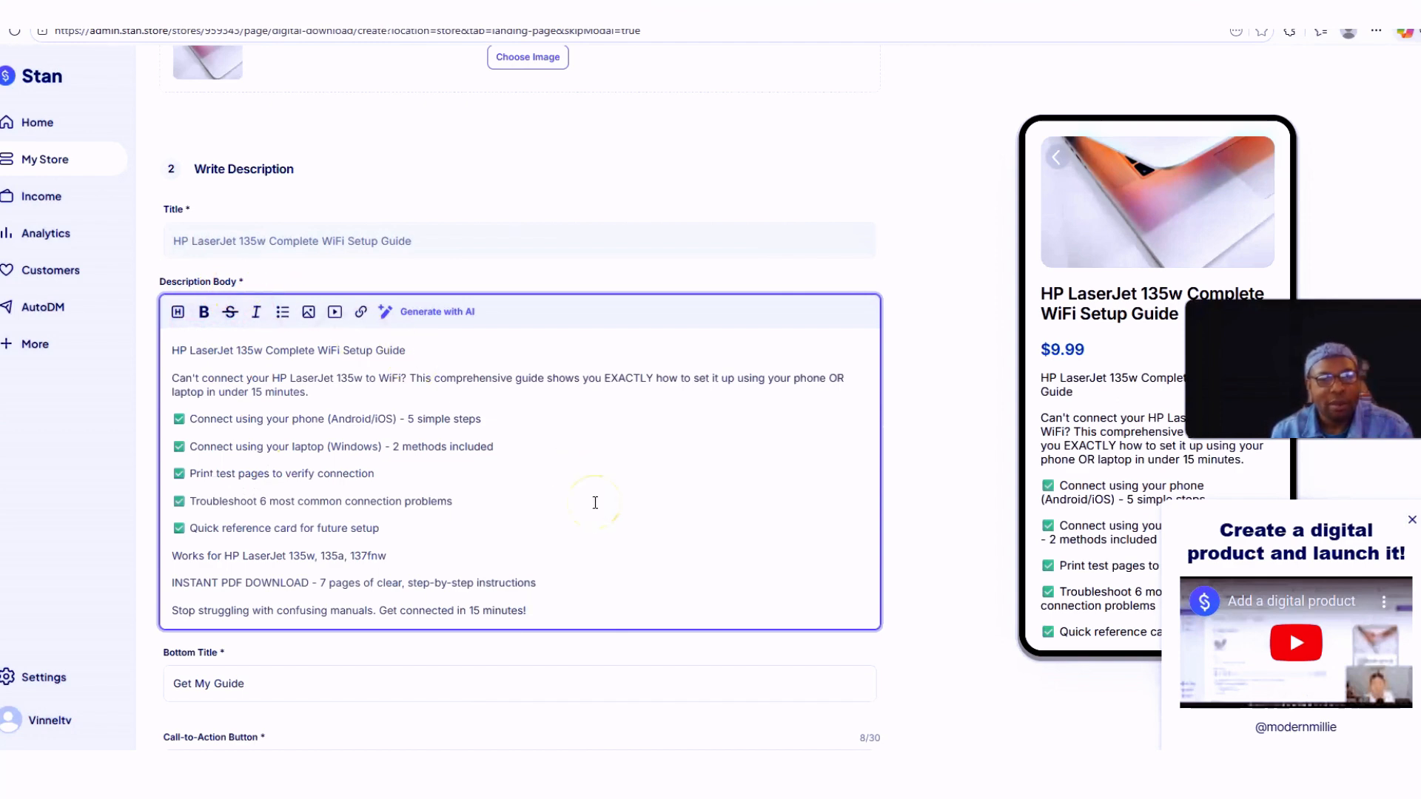
Step: Upload the "HP LaserJet 135w Complete WiFi Setup Guide" PDF from Downloads as the digital product and save the product as a draft
{"action": "scroll", "coordinate": [604, 503], "scroll_direction": "down", "scroll_amount": 1}
{"action": "scroll", "coordinate": [596, 447], "scroll_direction": "down", "scroll_amount": 7}
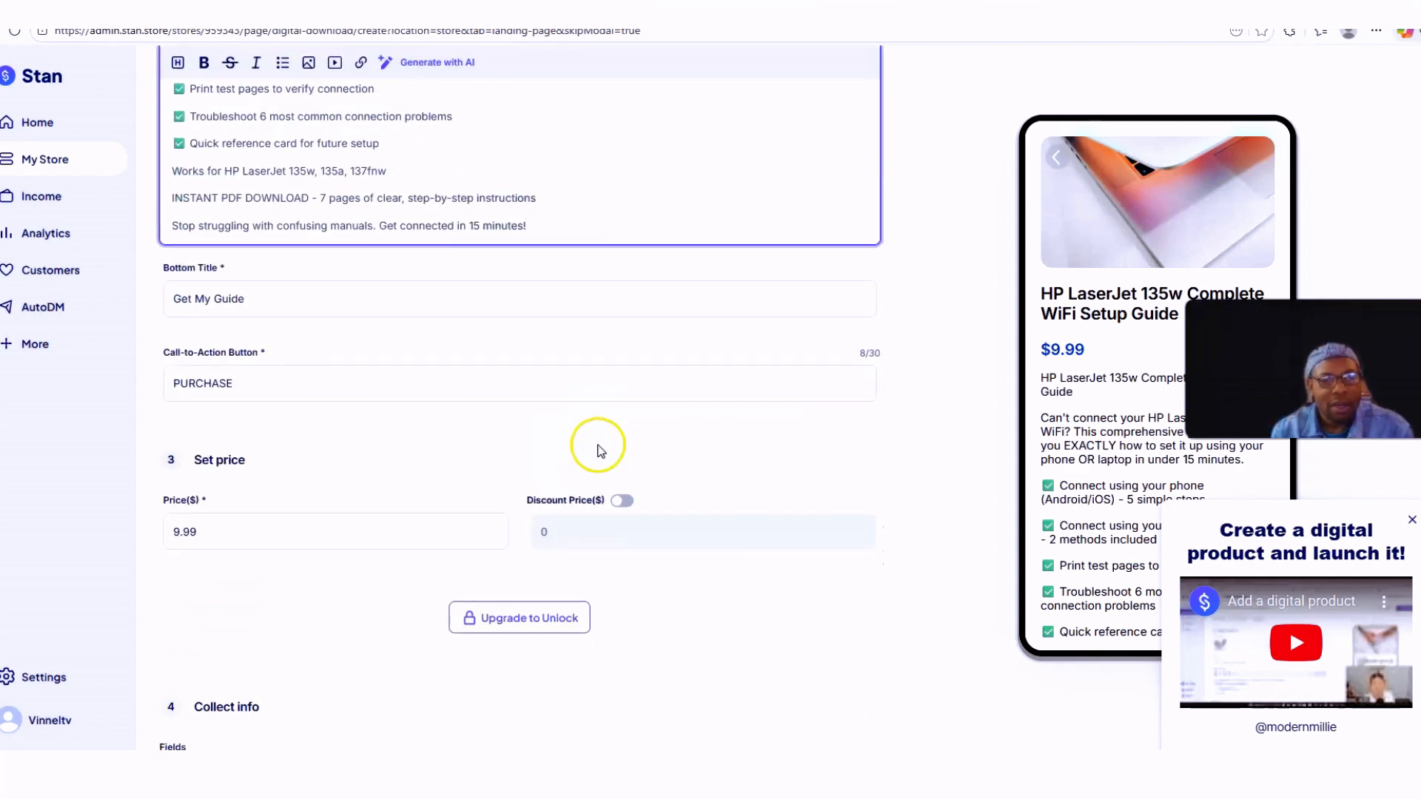
{"action": "scroll", "coordinate": [635, 465], "scroll_direction": "down", "scroll_amount": 5}
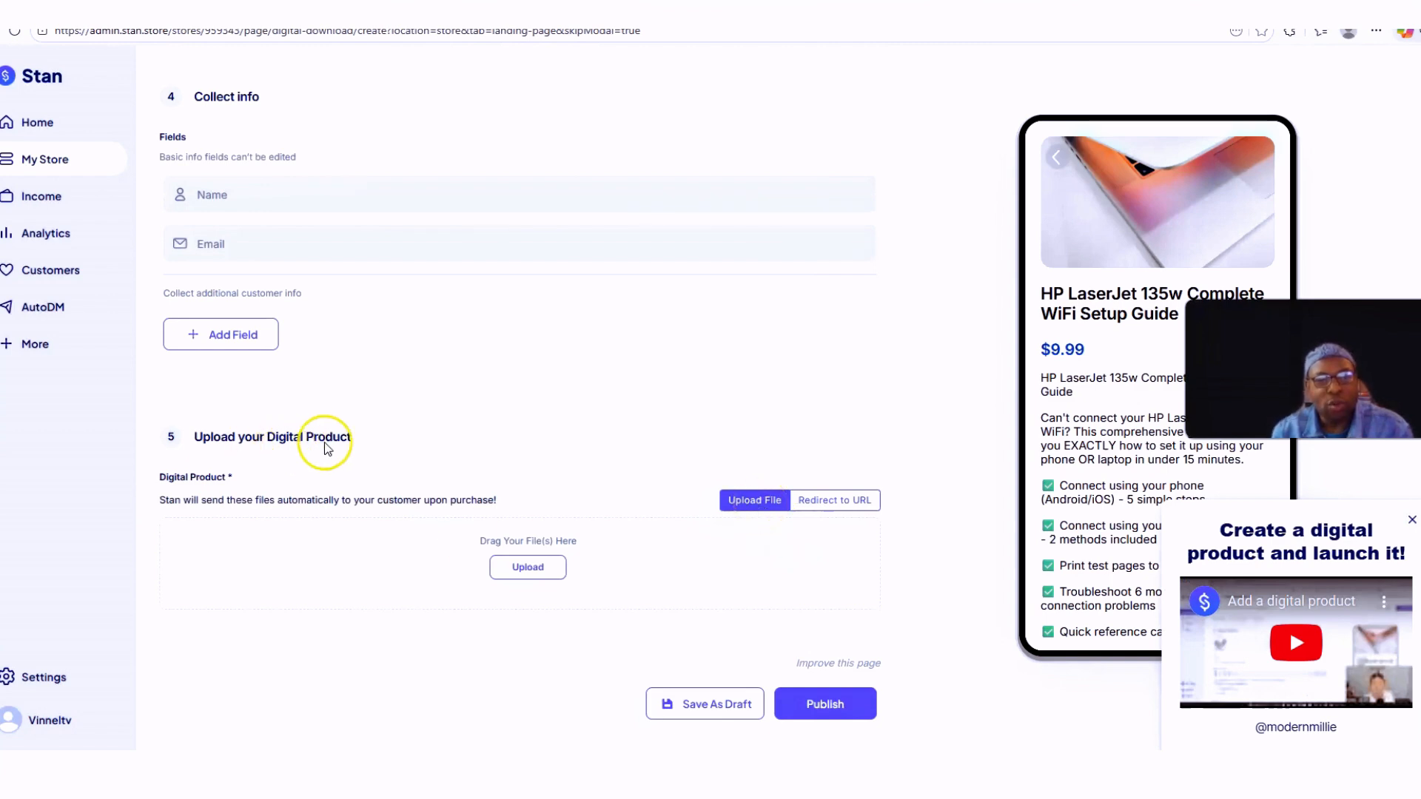
{"action": "left_click", "coordinate": [521, 568]}
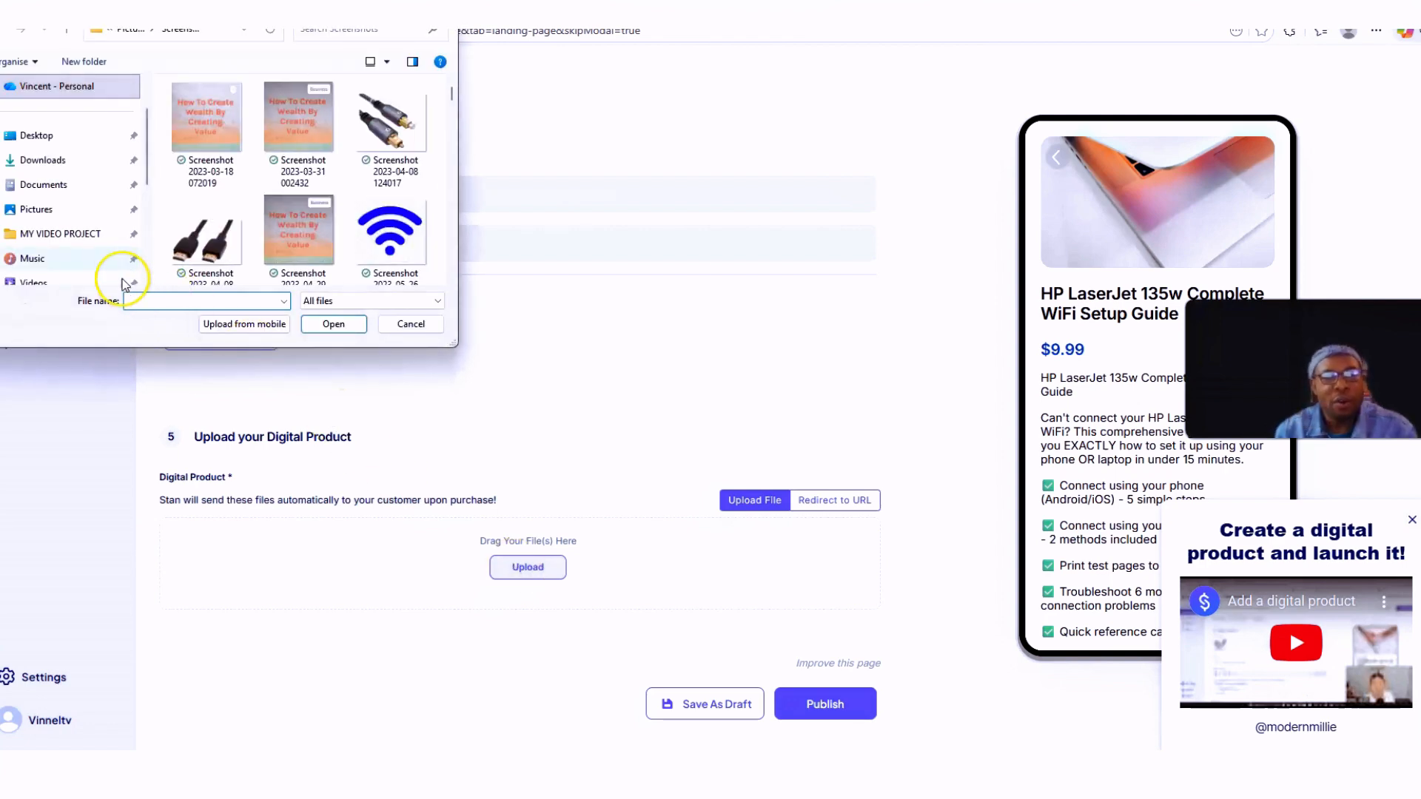
{"action": "left_click", "coordinate": [43, 160]}
{"action": "scroll", "coordinate": [314, 194], "scroll_direction": "down", "scroll_amount": 10}
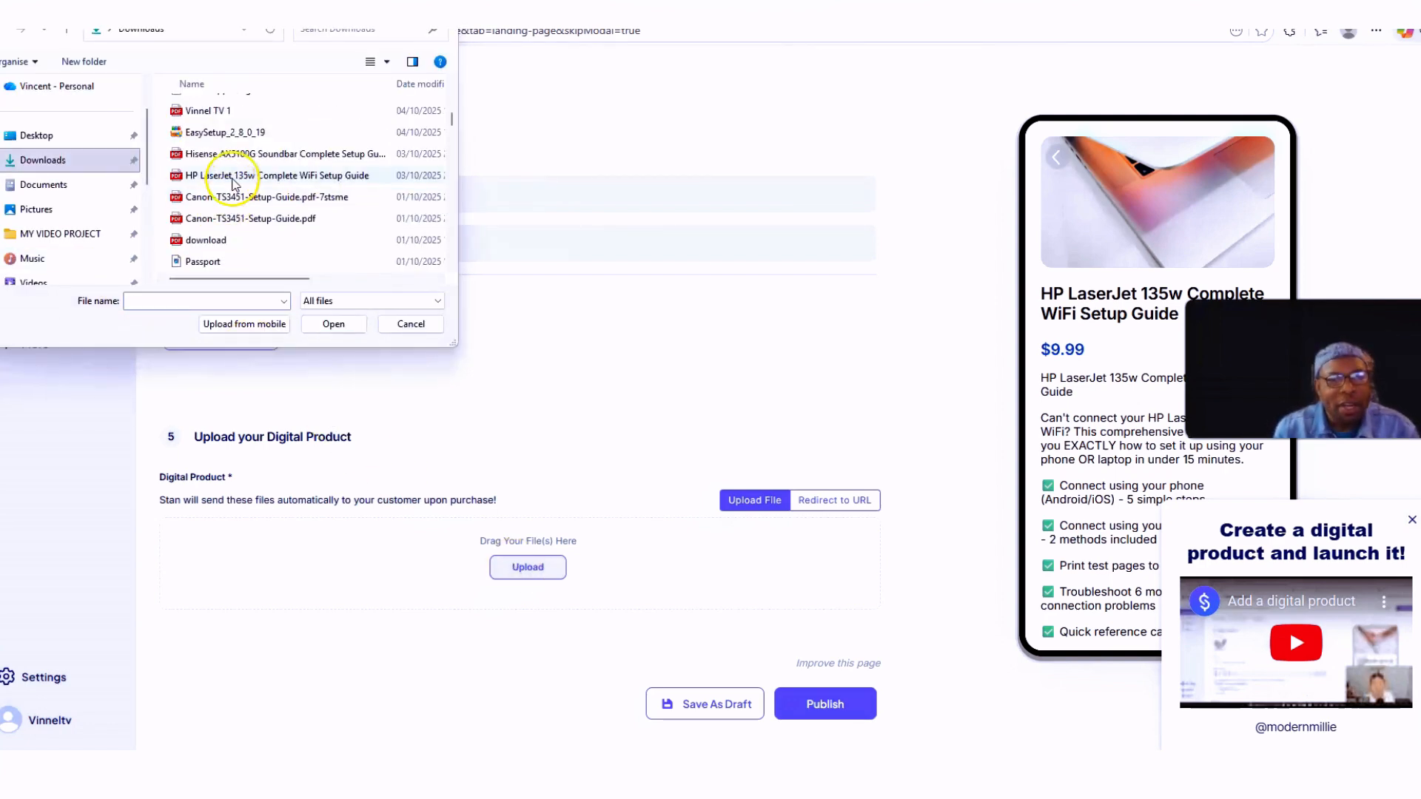
{"action": "left_click", "coordinate": [233, 182]}
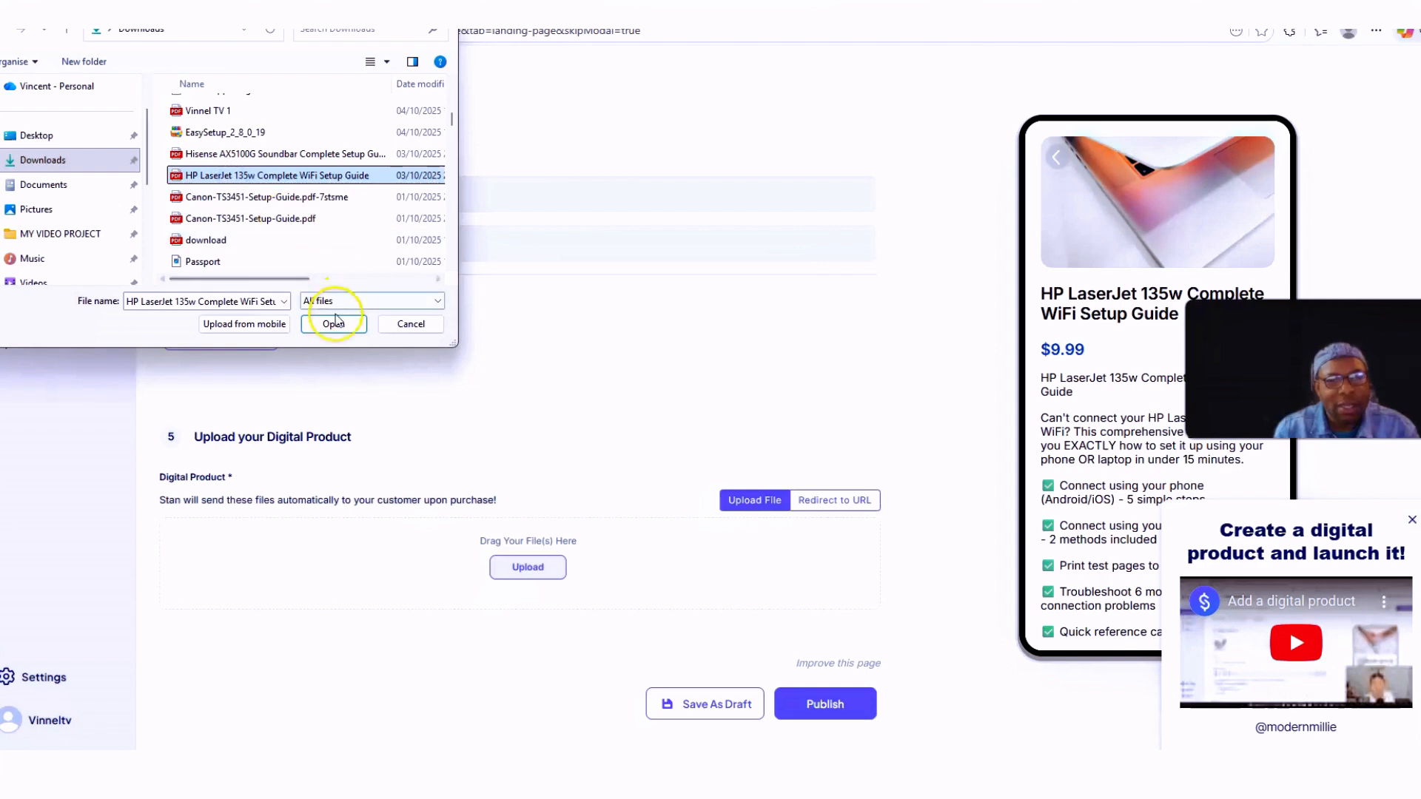
{"action": "left_click", "coordinate": [334, 328]}
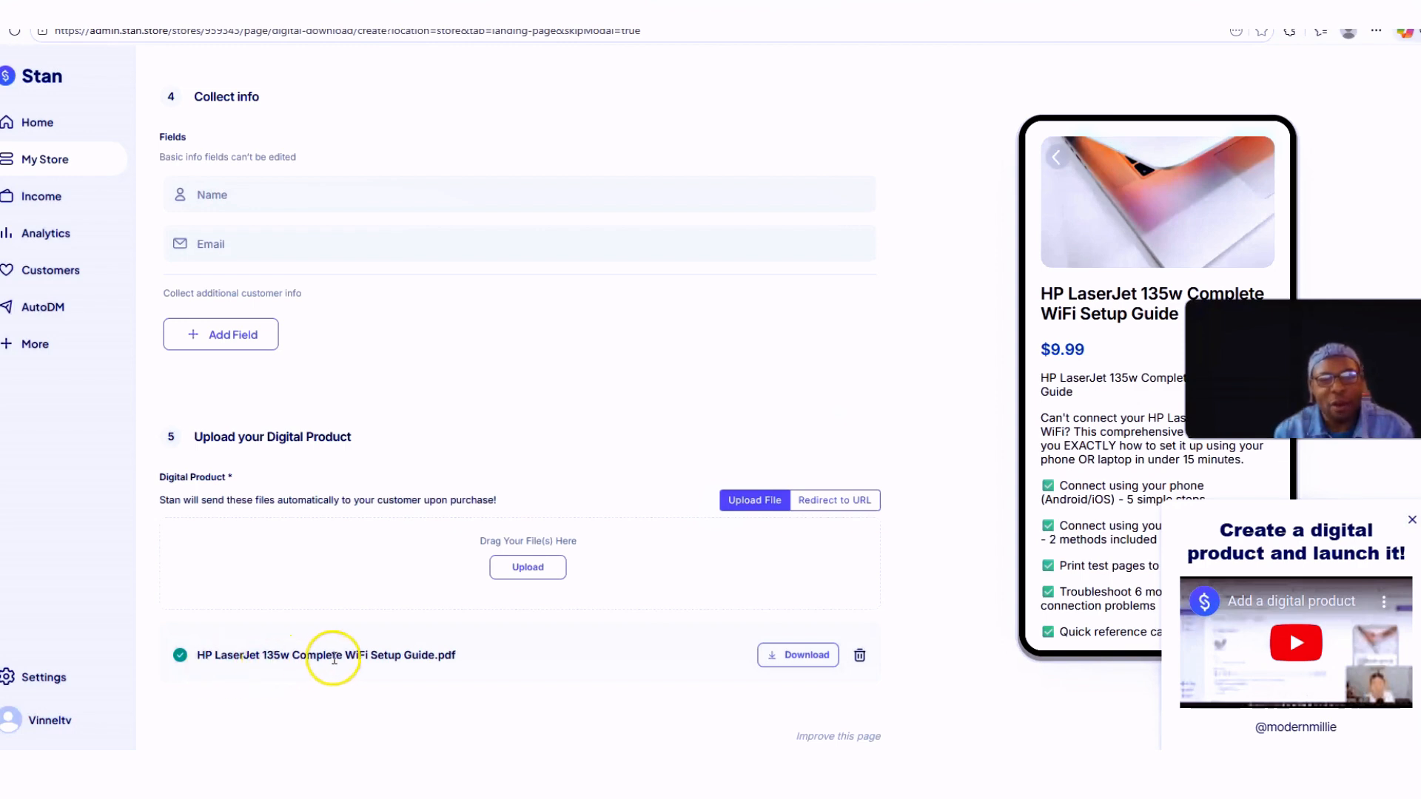
{"action": "scroll", "coordinate": [444, 651], "scroll_direction": "down", "scroll_amount": 1}
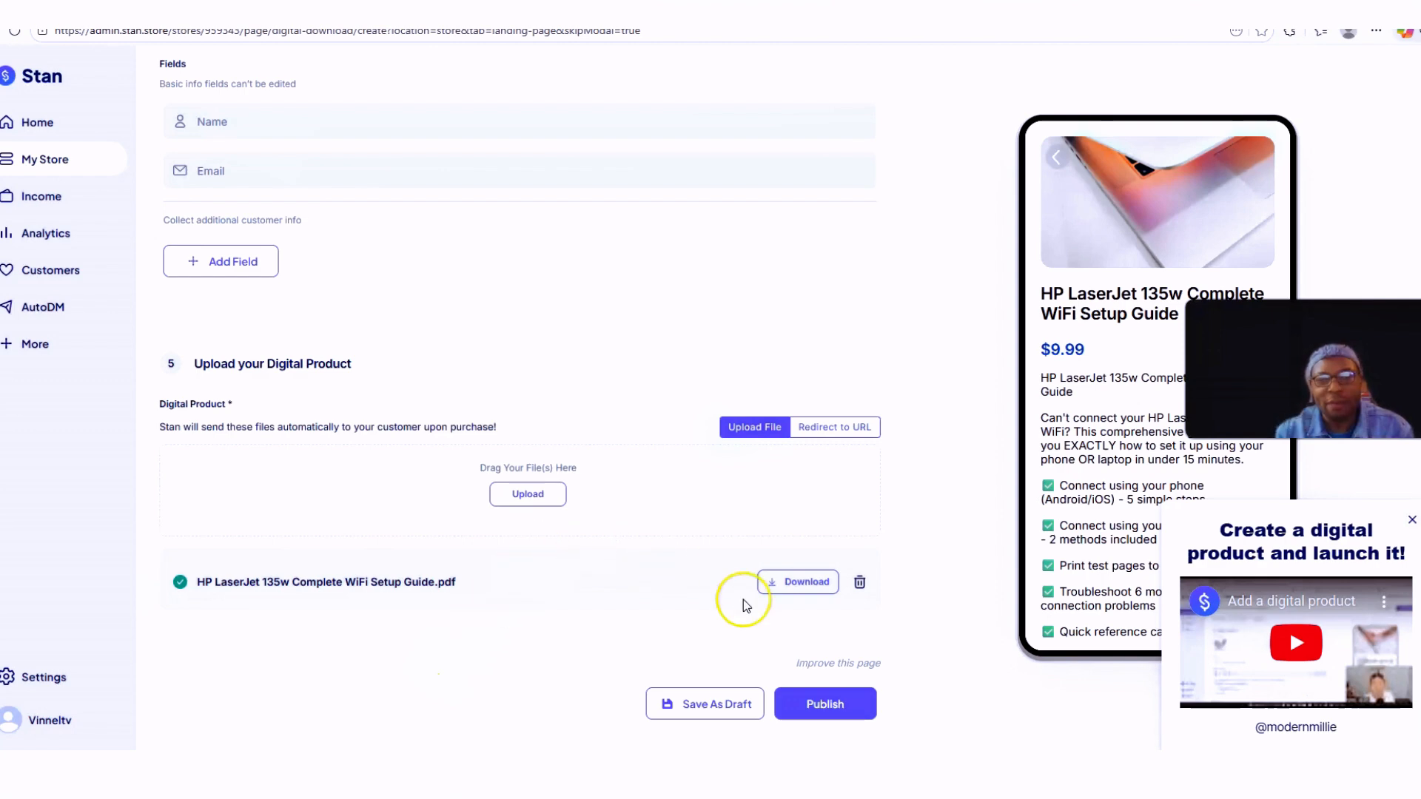
{"action": "left_click", "coordinate": [709, 704]}
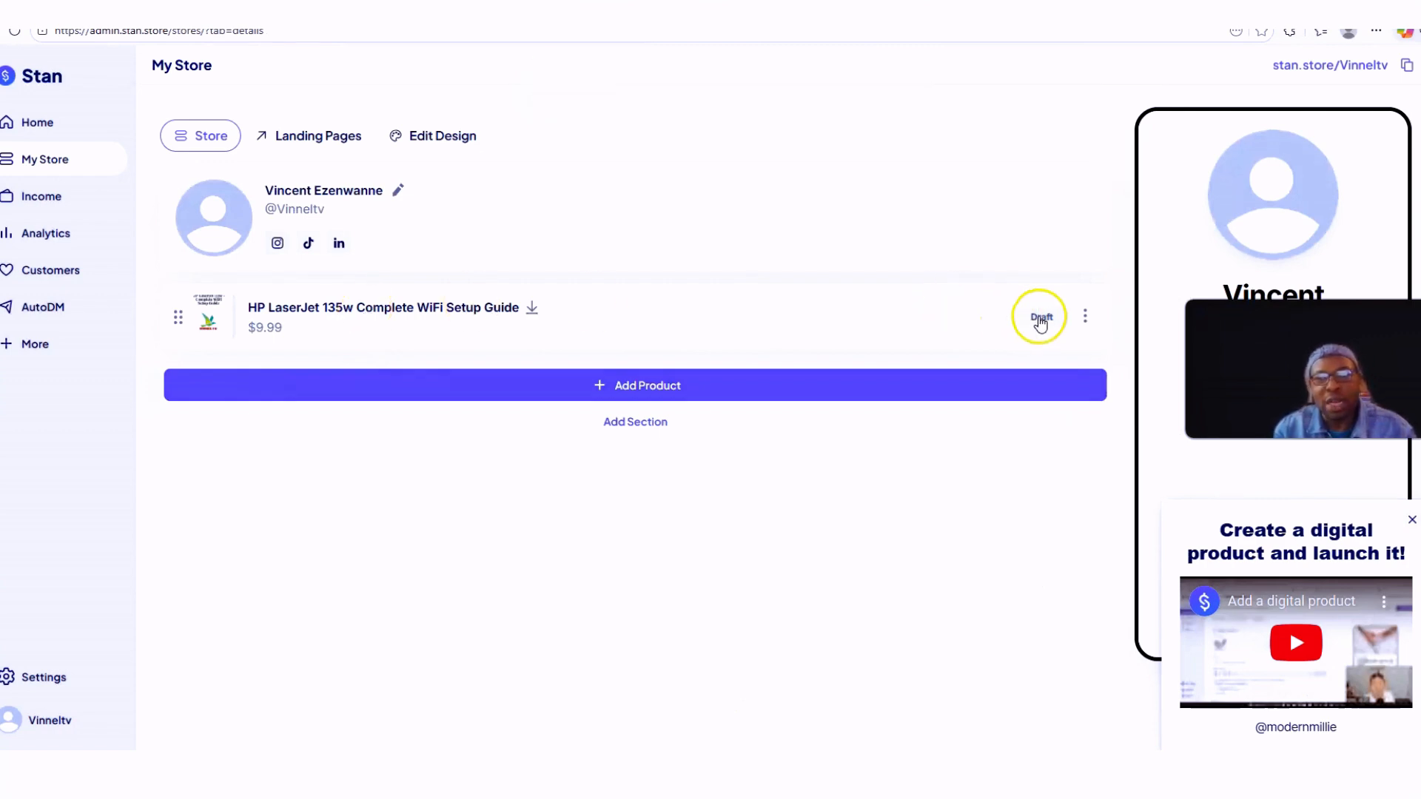
Step: Open the draft HP LaserJet 135w product for editing and review its thumbnail settings
{"action": "left_click", "coordinate": [1087, 319]}
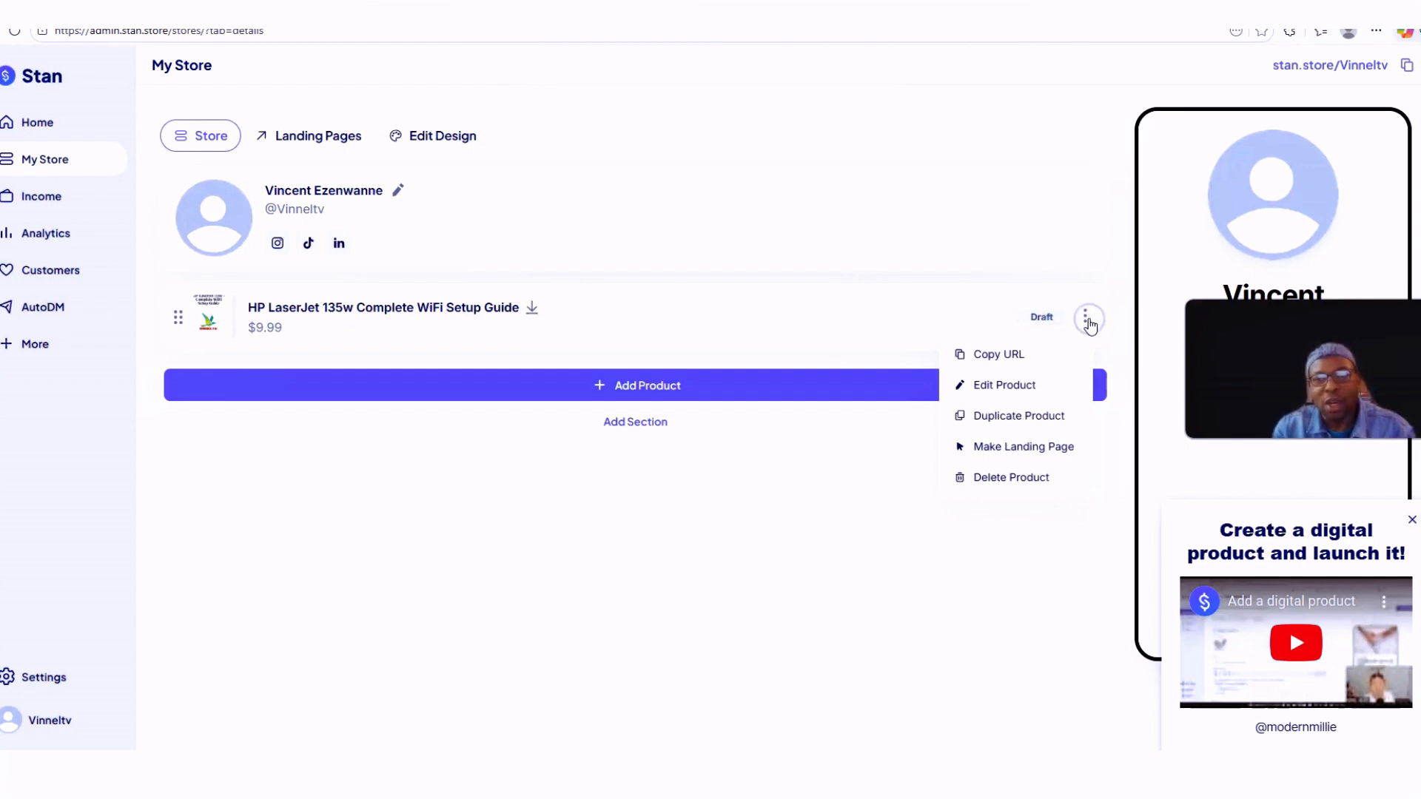
{"action": "left_click", "coordinate": [1014, 388]}
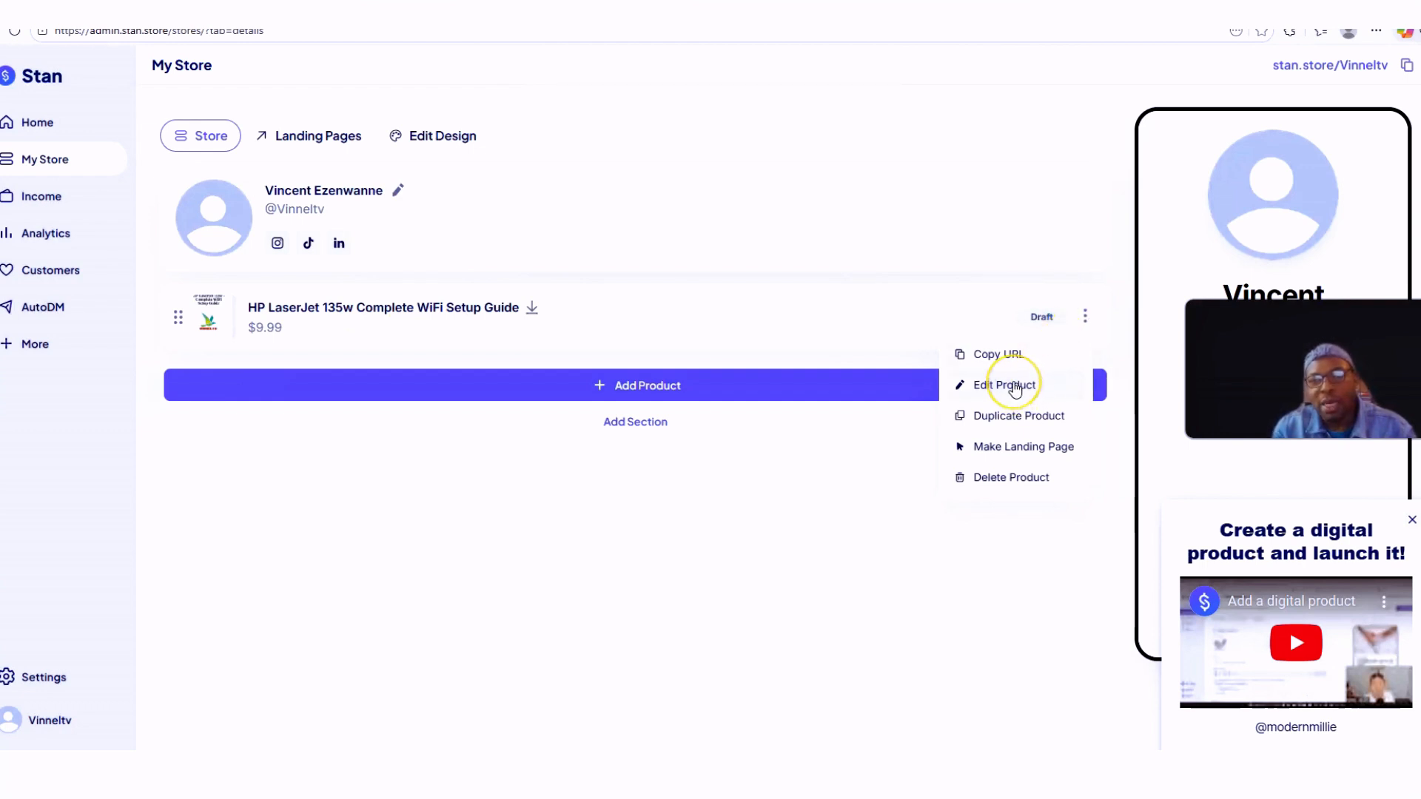
{"action": "left_click", "coordinate": [1013, 418]}
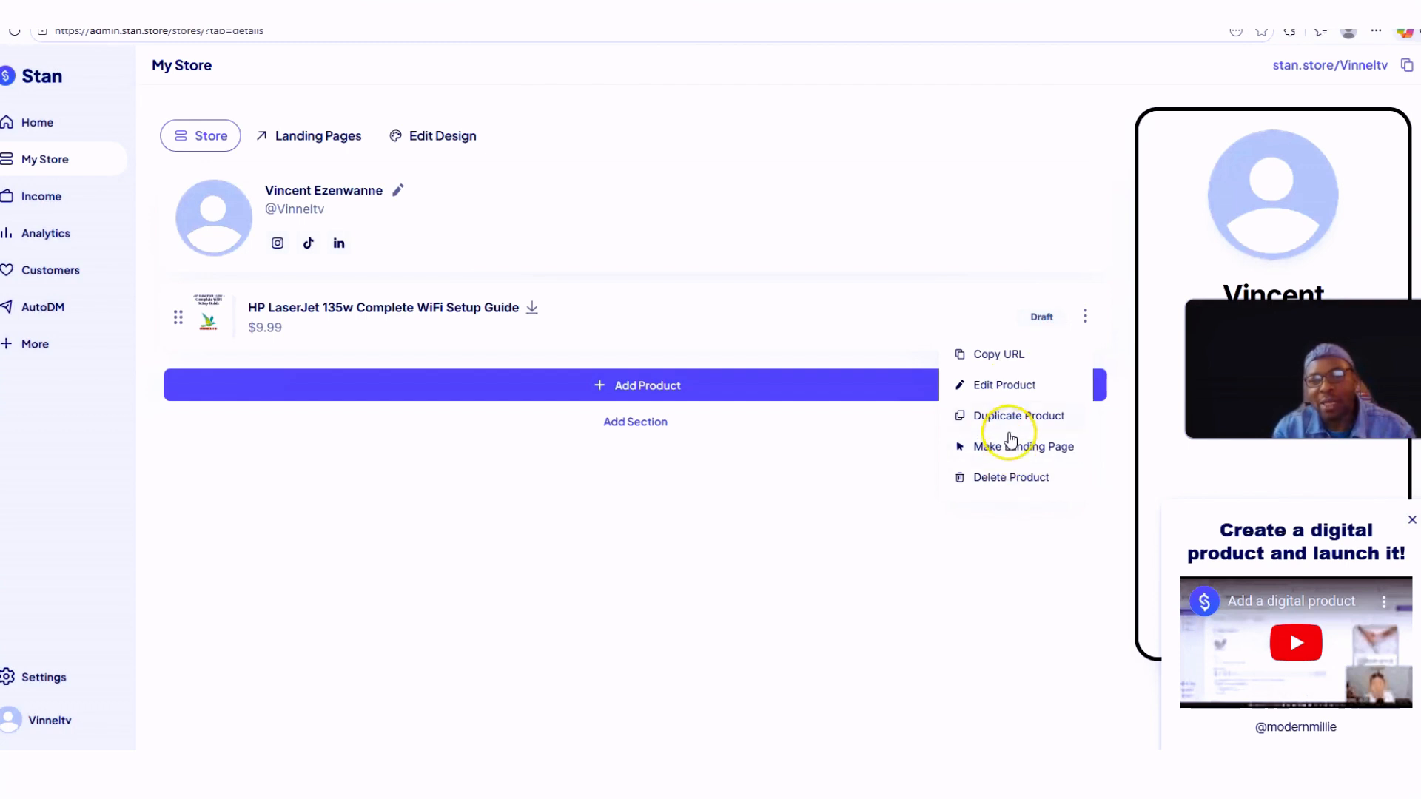
{"action": "left_click", "coordinate": [1005, 385]}
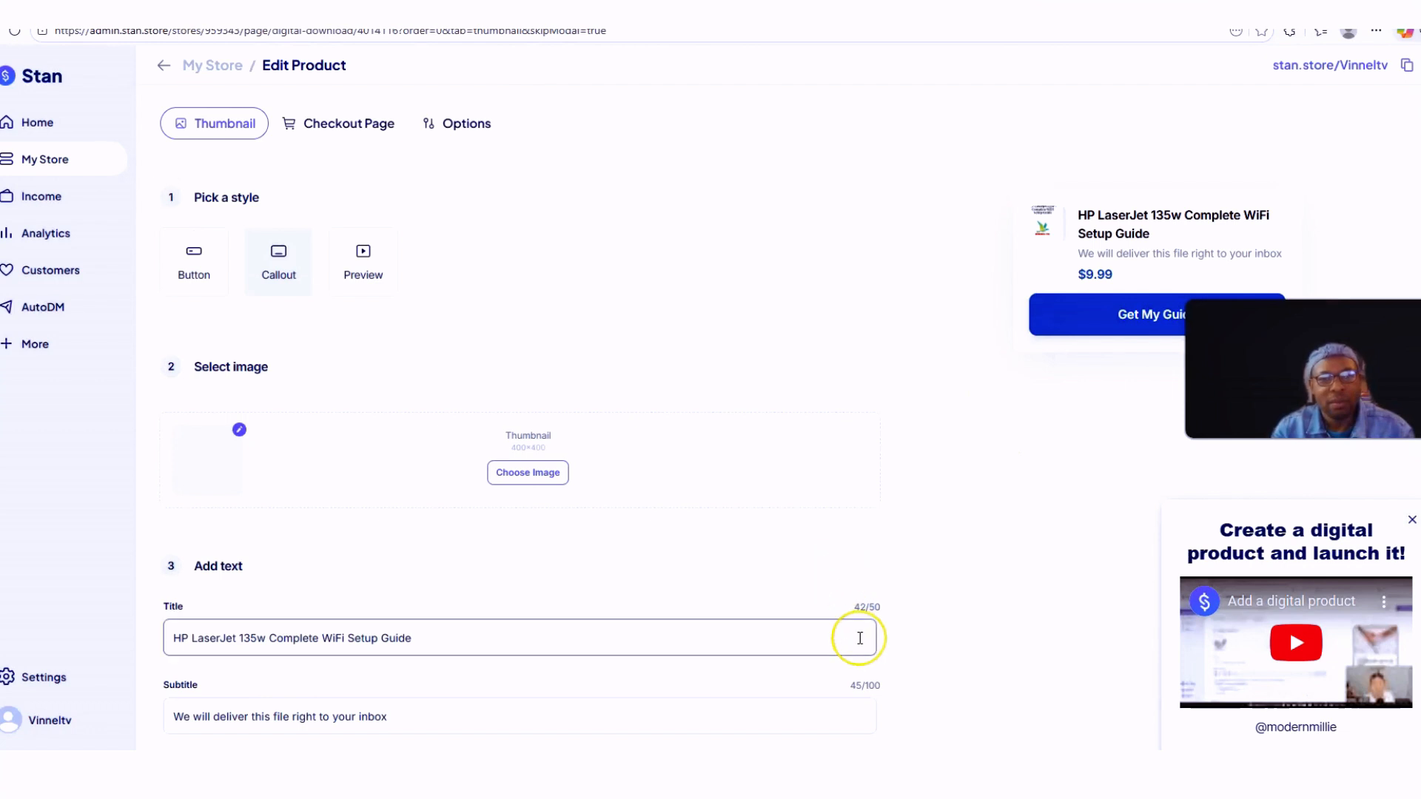
{"action": "scroll", "coordinate": [840, 622], "scroll_direction": "down", "scroll_amount": 3}
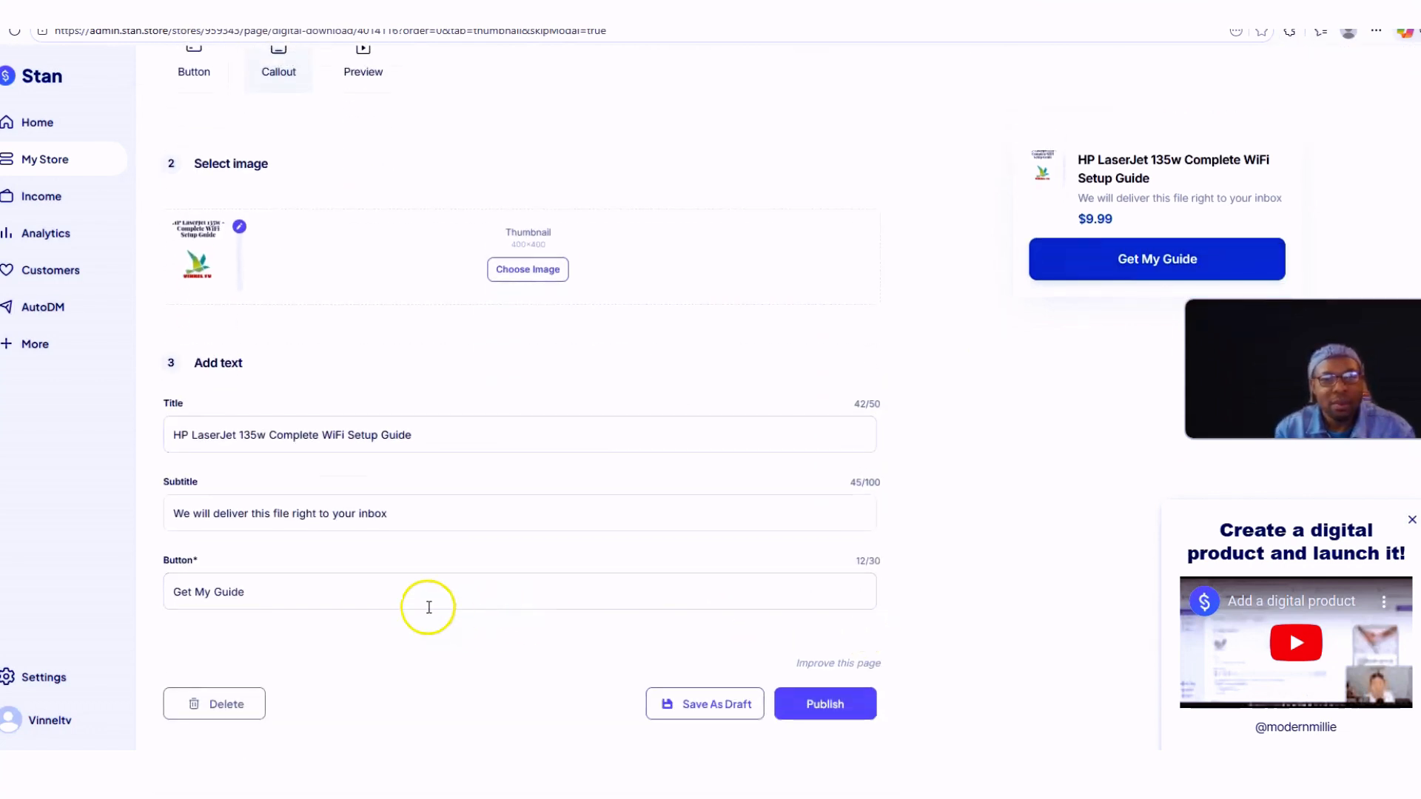
{"action": "scroll", "coordinate": [343, 131], "scroll_direction": "up", "scroll_amount": 3}
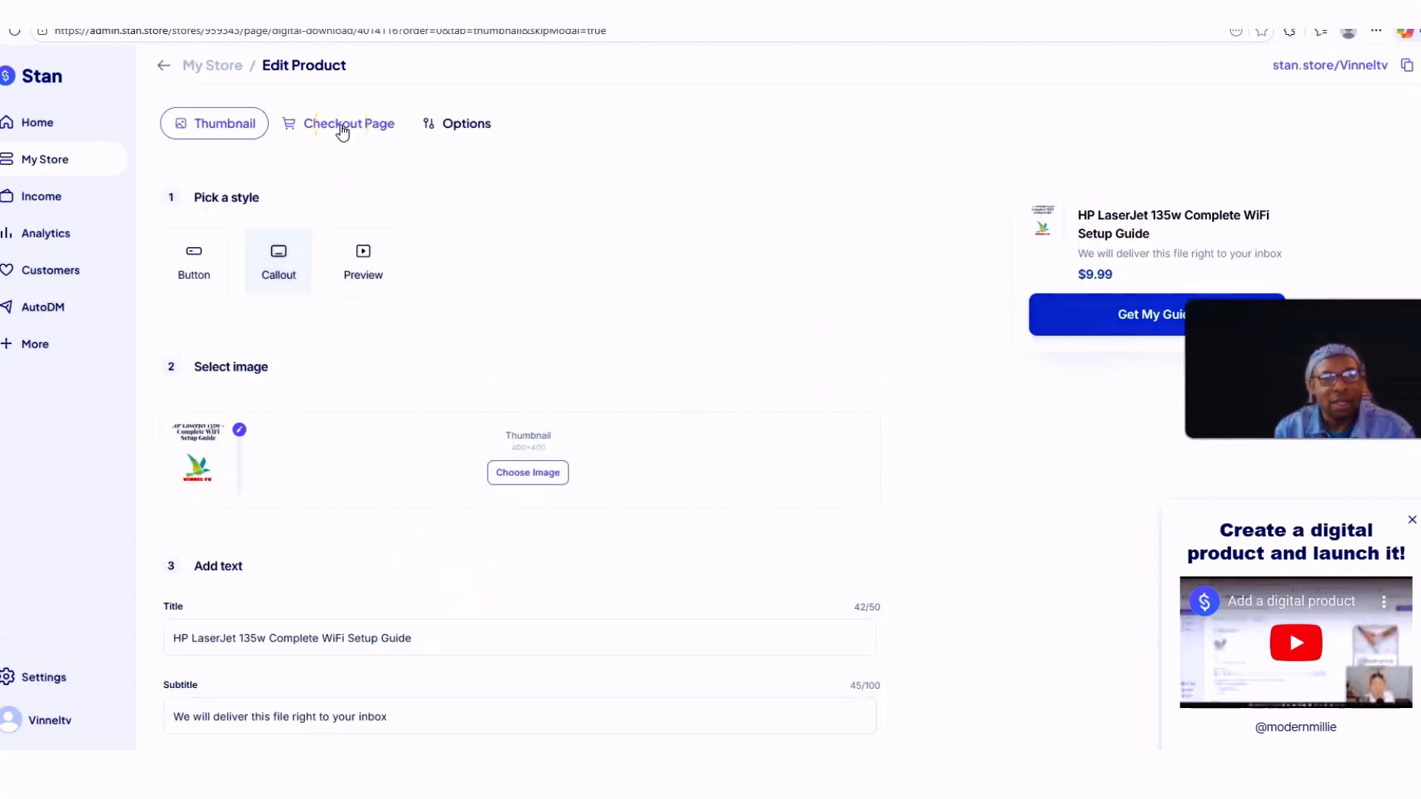
Step: Set the product's price to $20 in its checkout page settings and save it as a draft
{"action": "left_click", "coordinate": [342, 132]}
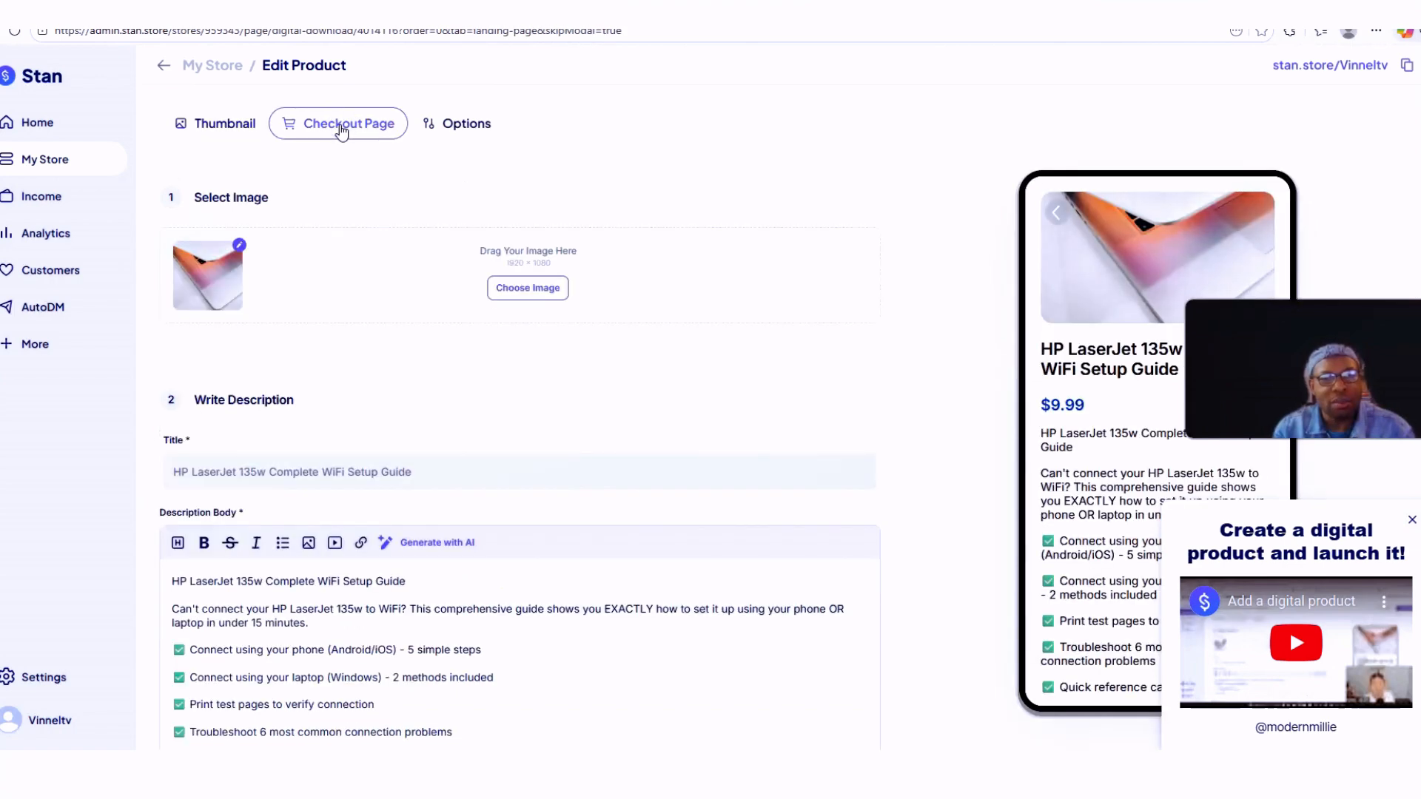
{"action": "scroll", "coordinate": [444, 365], "scroll_direction": "down", "scroll_amount": 9}
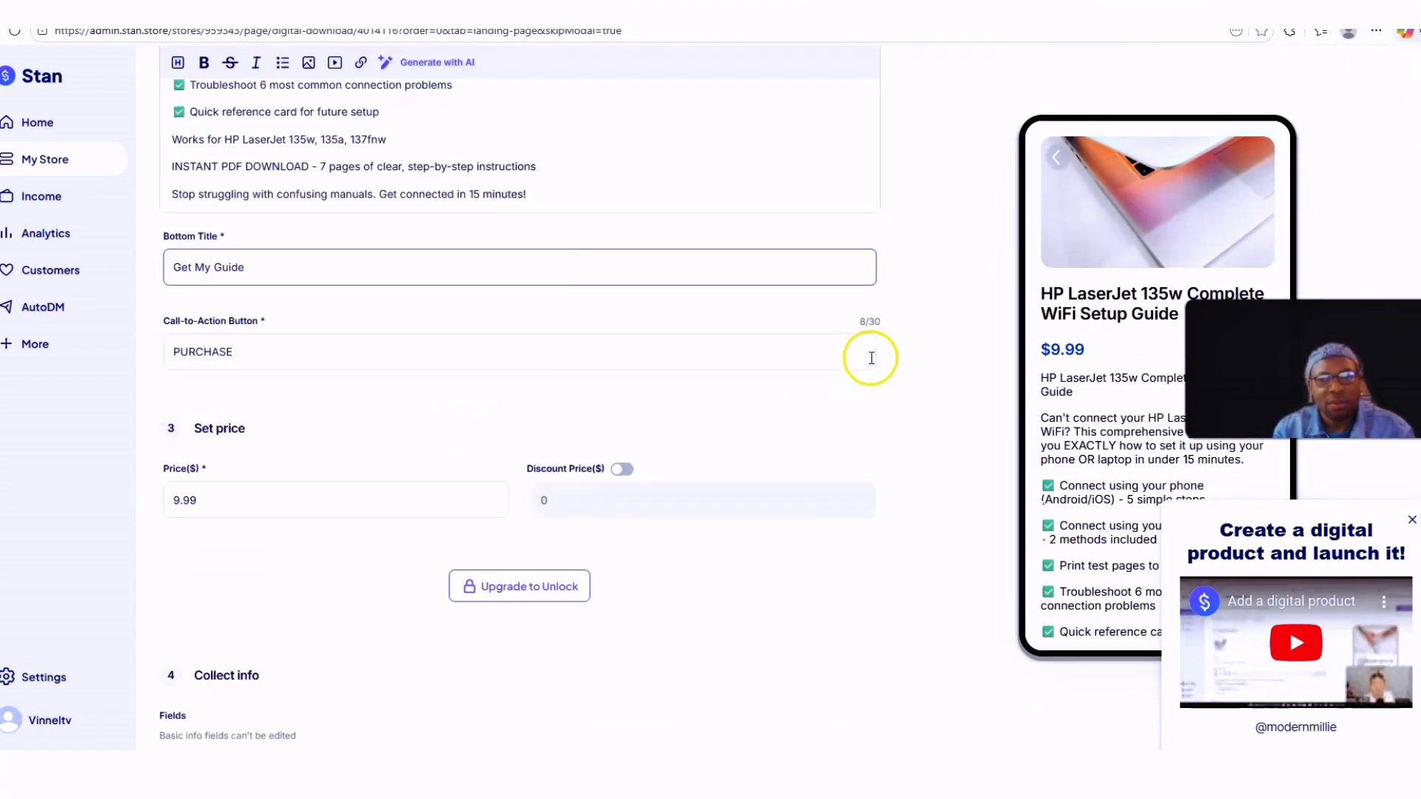
{"action": "scroll", "coordinate": [871, 358], "scroll_direction": "down", "scroll_amount": 3}
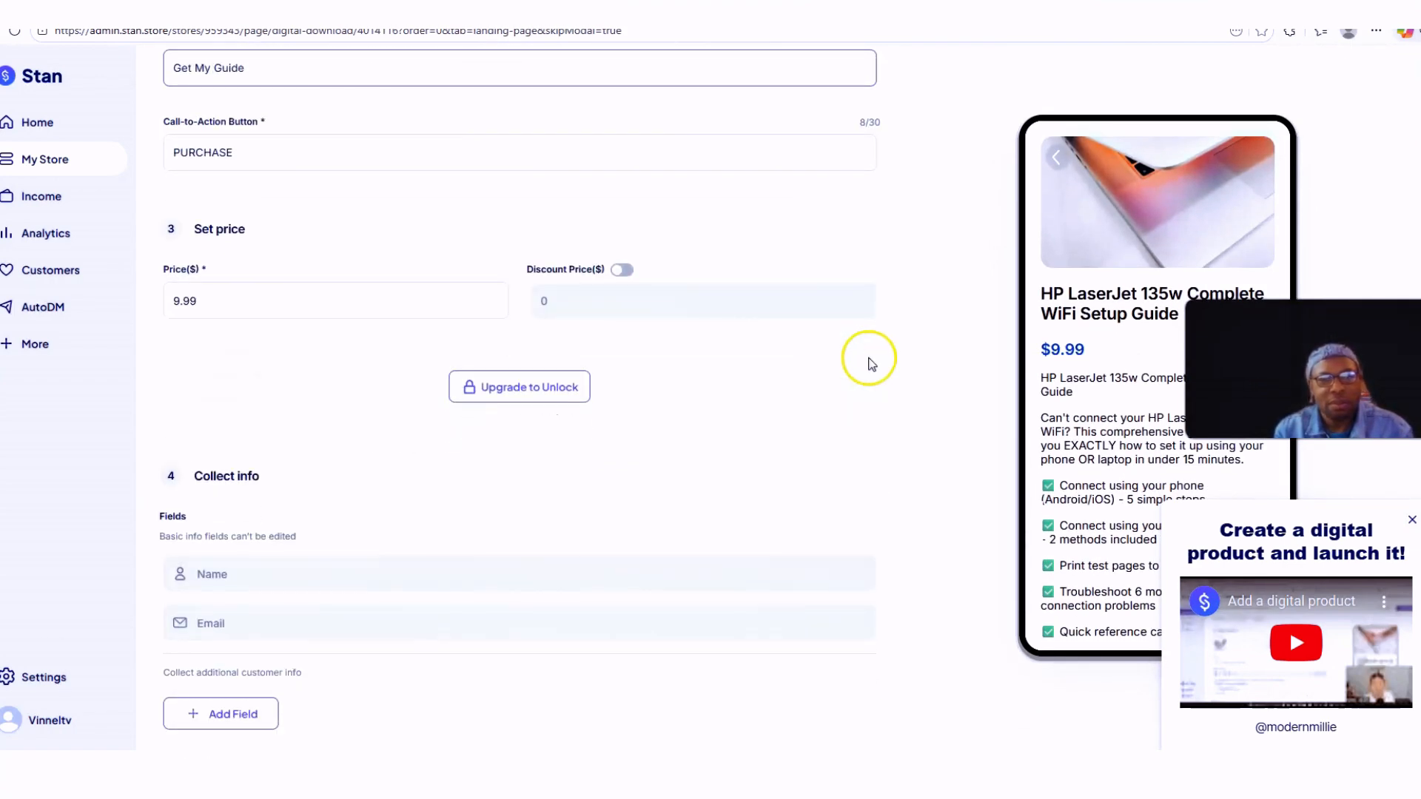
{"action": "left_click", "coordinate": [262, 299]}
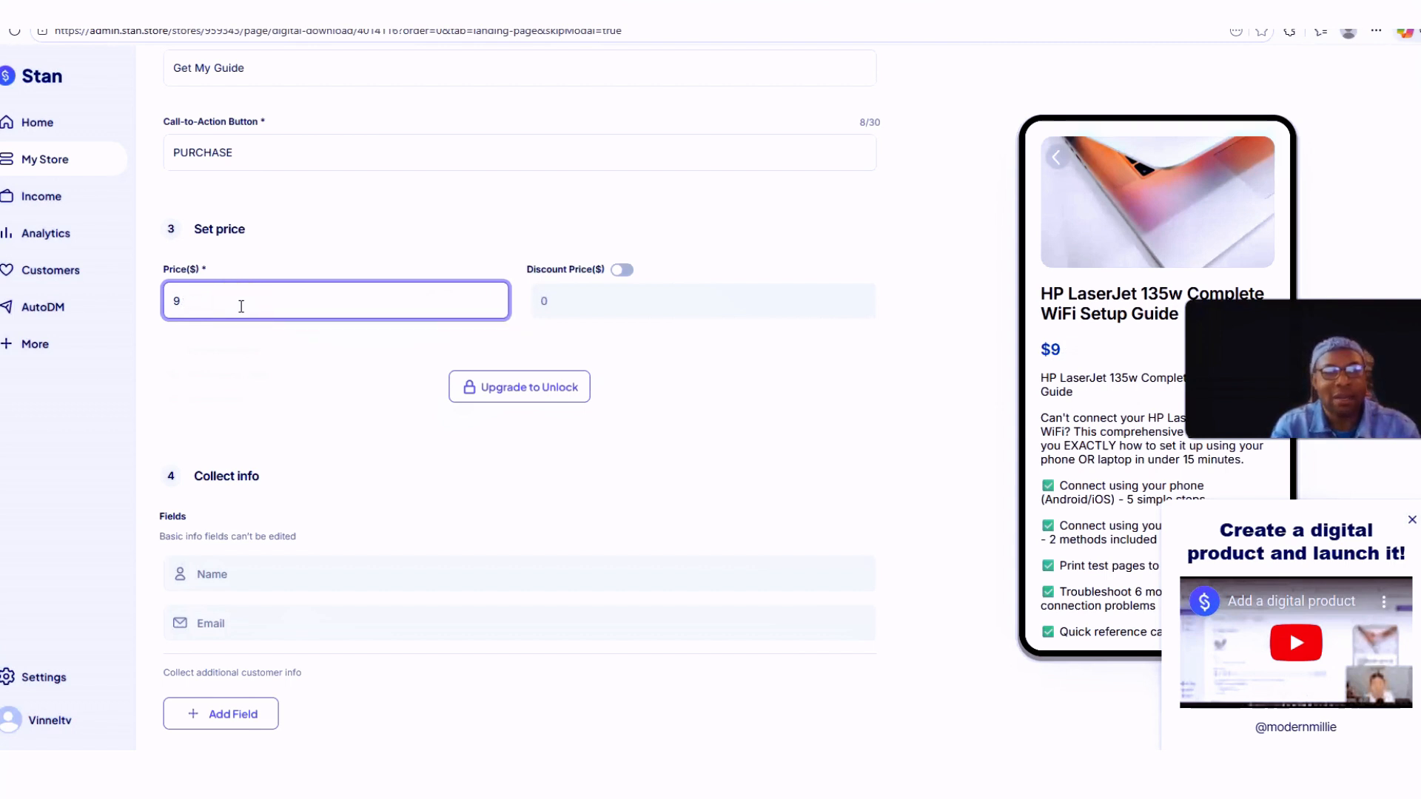
{"action": "key", "text": "BackSpace"}
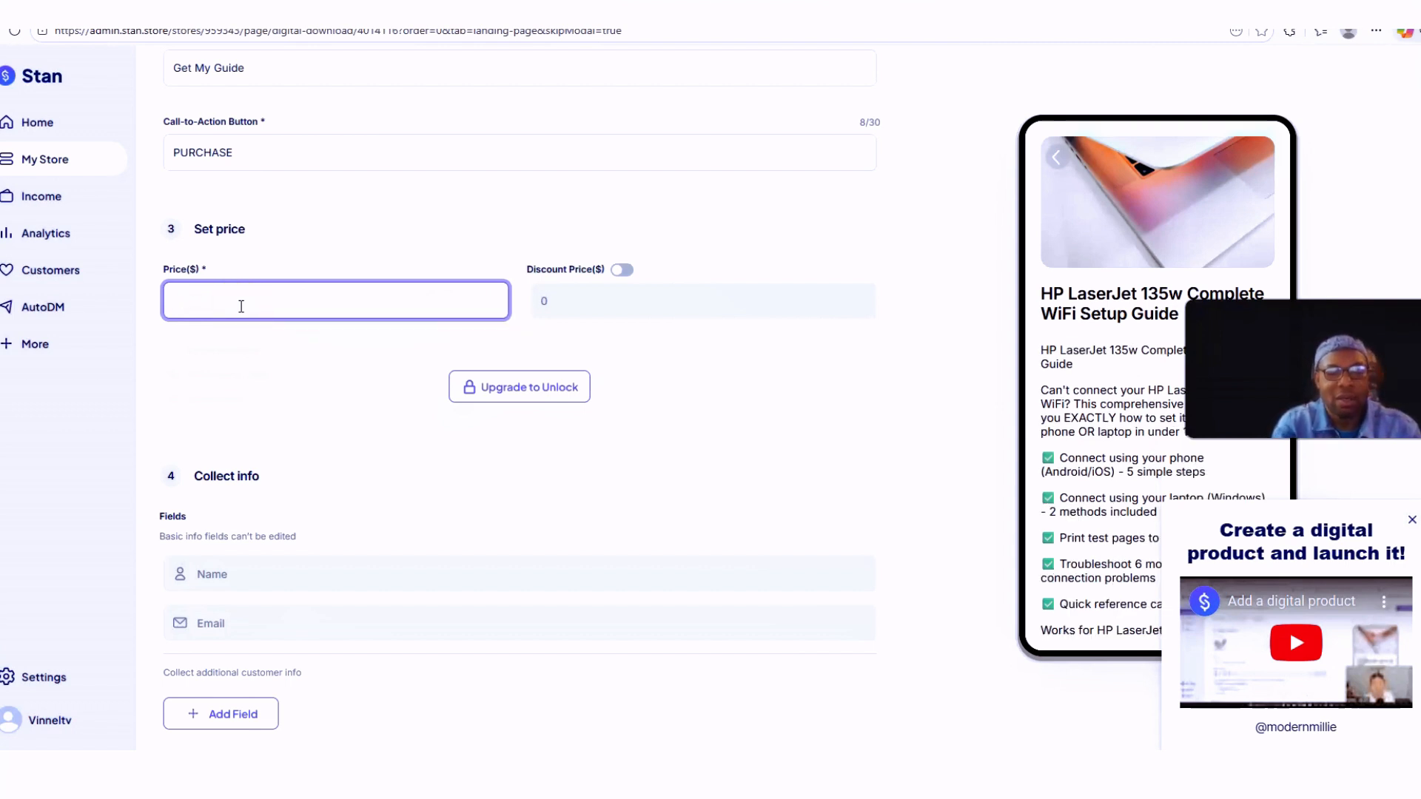
{"action": "type", "text": "20"}
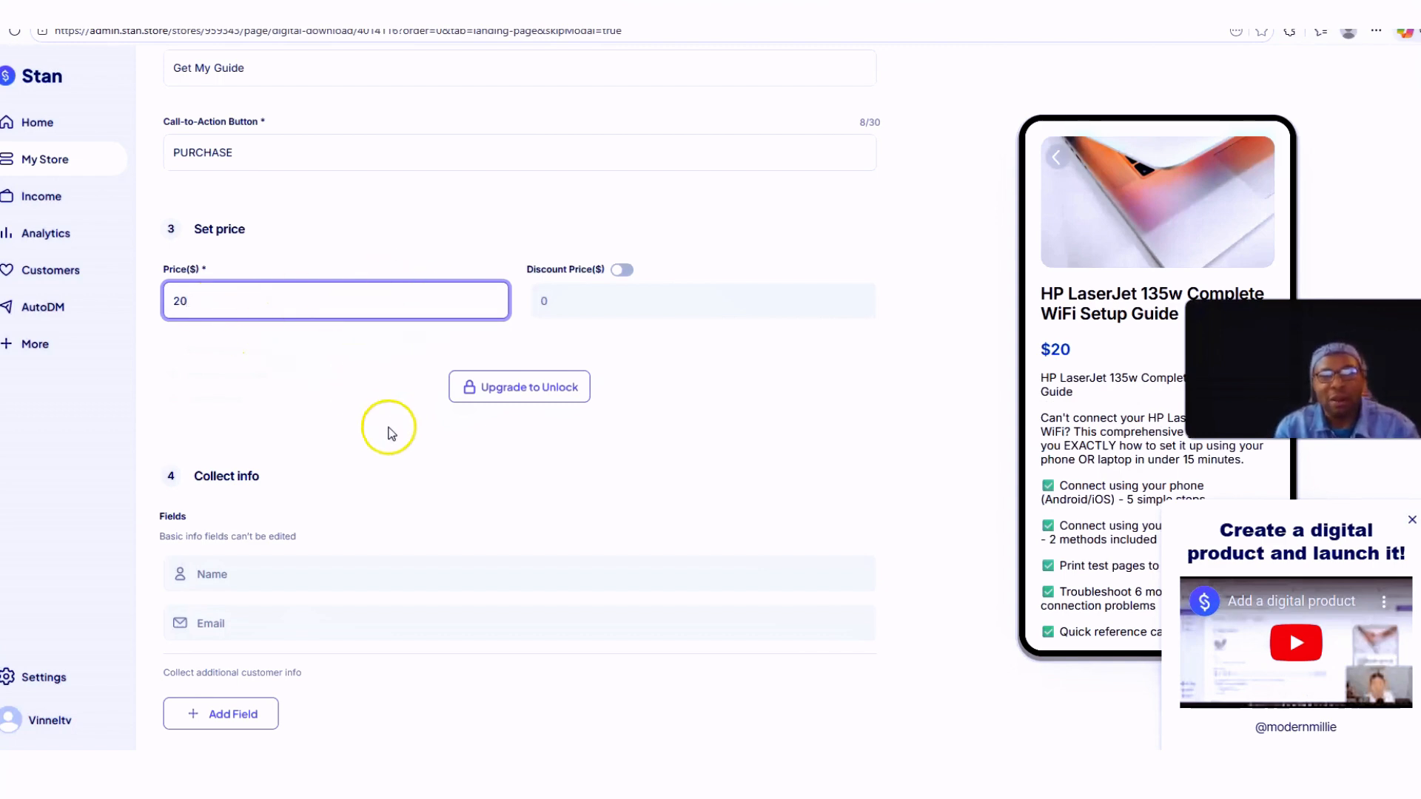
{"action": "scroll", "coordinate": [391, 433], "scroll_direction": "down", "scroll_amount": 5}
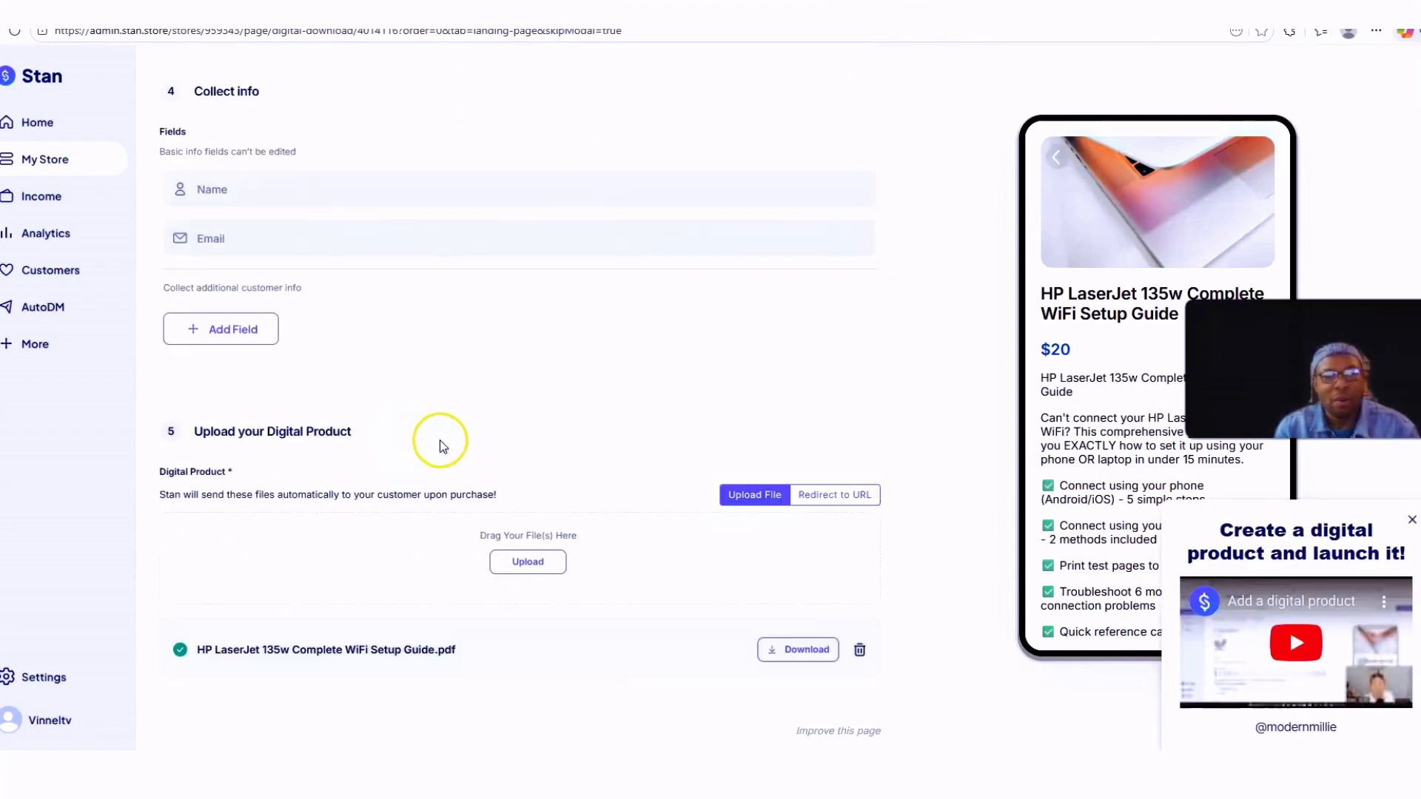
{"action": "scroll", "coordinate": [818, 547], "scroll_direction": "down", "scroll_amount": 1}
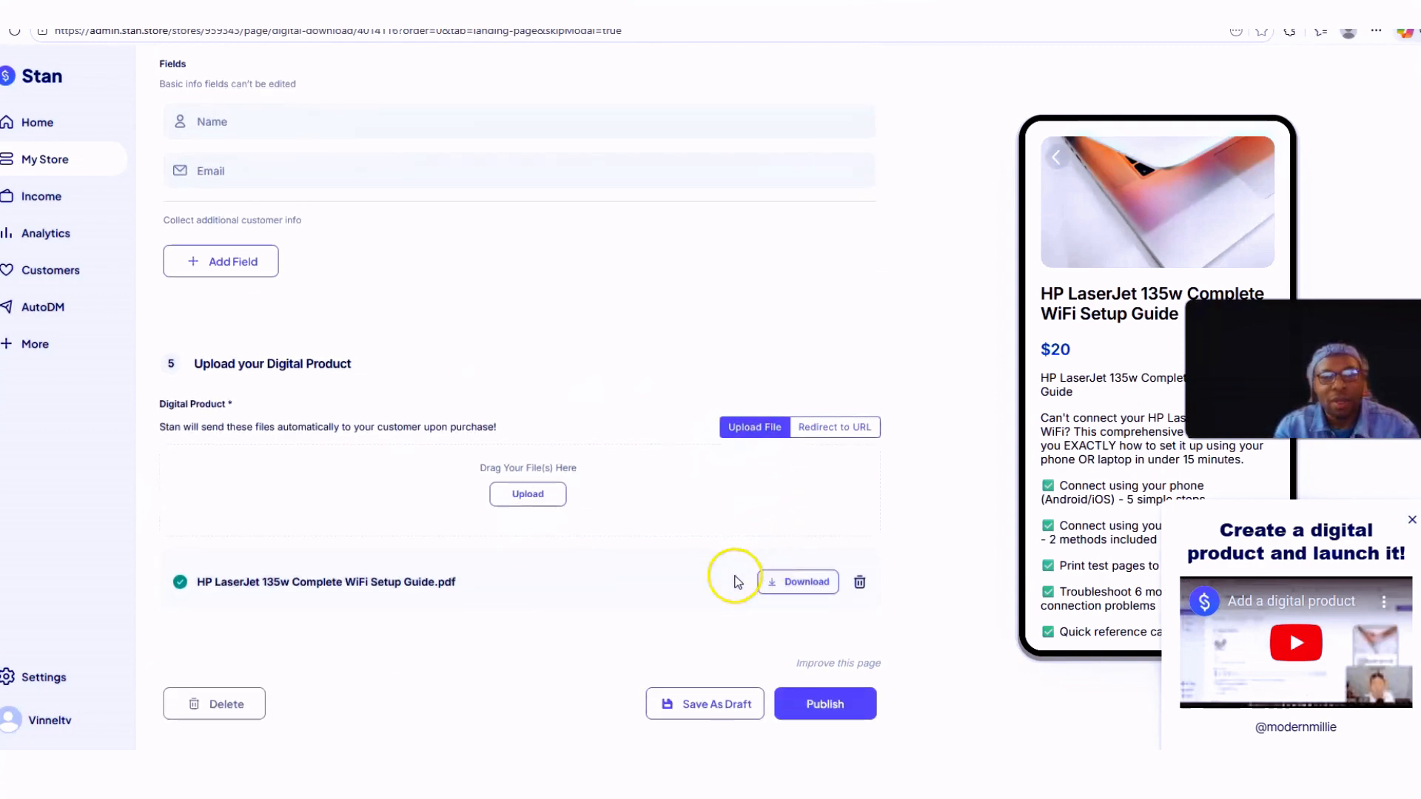
{"action": "left_click", "coordinate": [701, 707]}
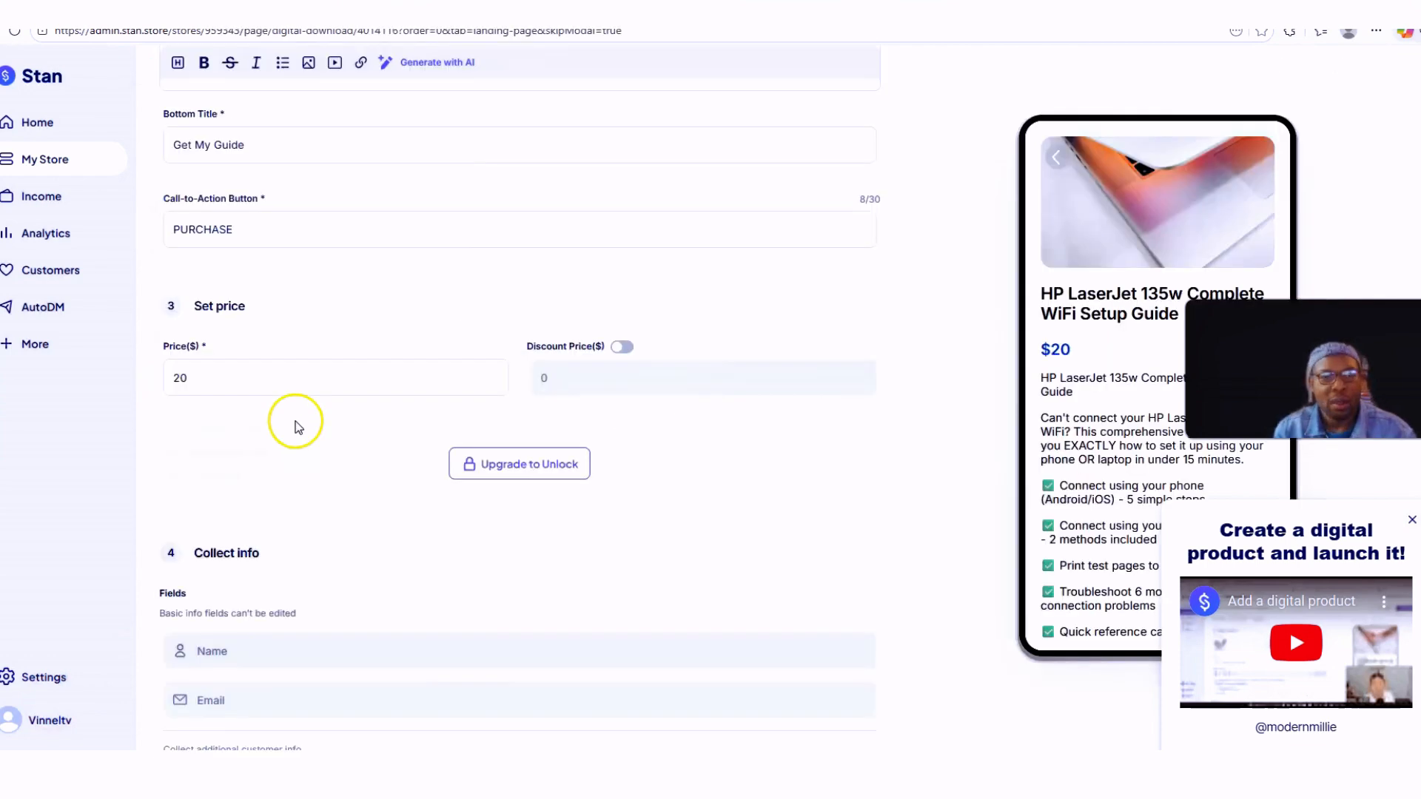
Step: Set the HP LaserJet 135w guide's price to $12
{"action": "left_click", "coordinate": [243, 380]}
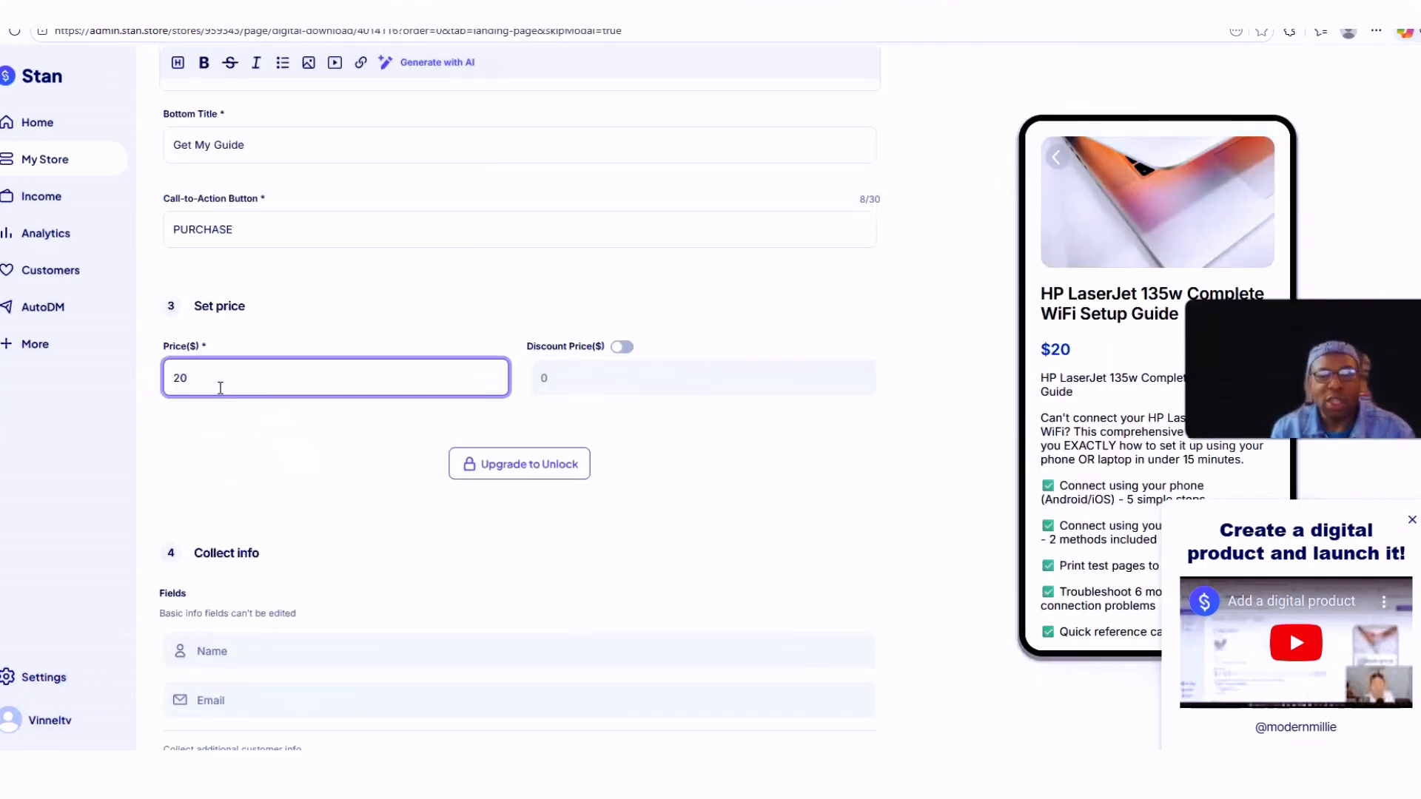
{"action": "key", "text": "BackSpace"}
{"action": "type", "text": "1"}
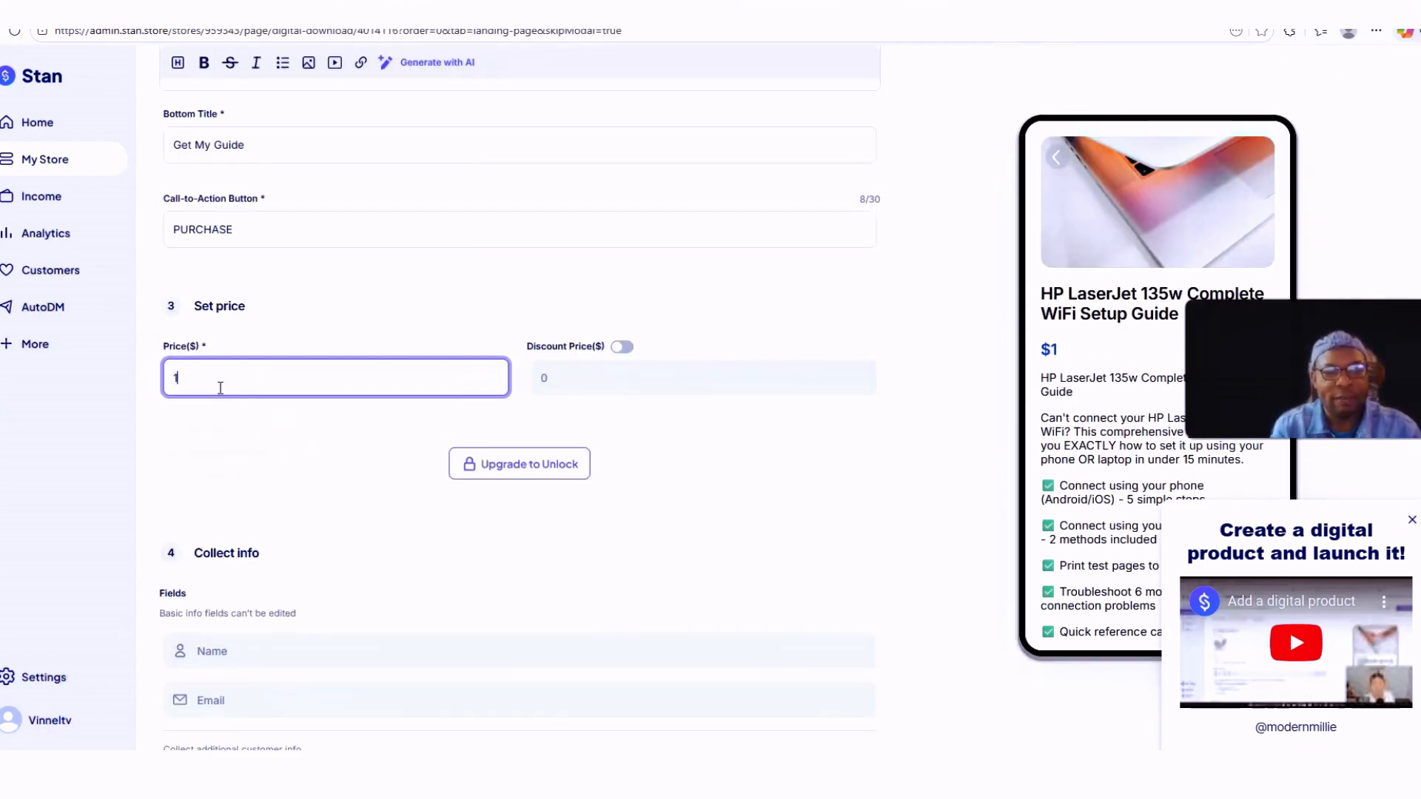
Step: Add a multiple choice field to the additional customer info with the options "Name" and "Email"
{"action": "scroll", "coordinate": [341, 449], "scroll_direction": "down", "scroll_amount": 5}
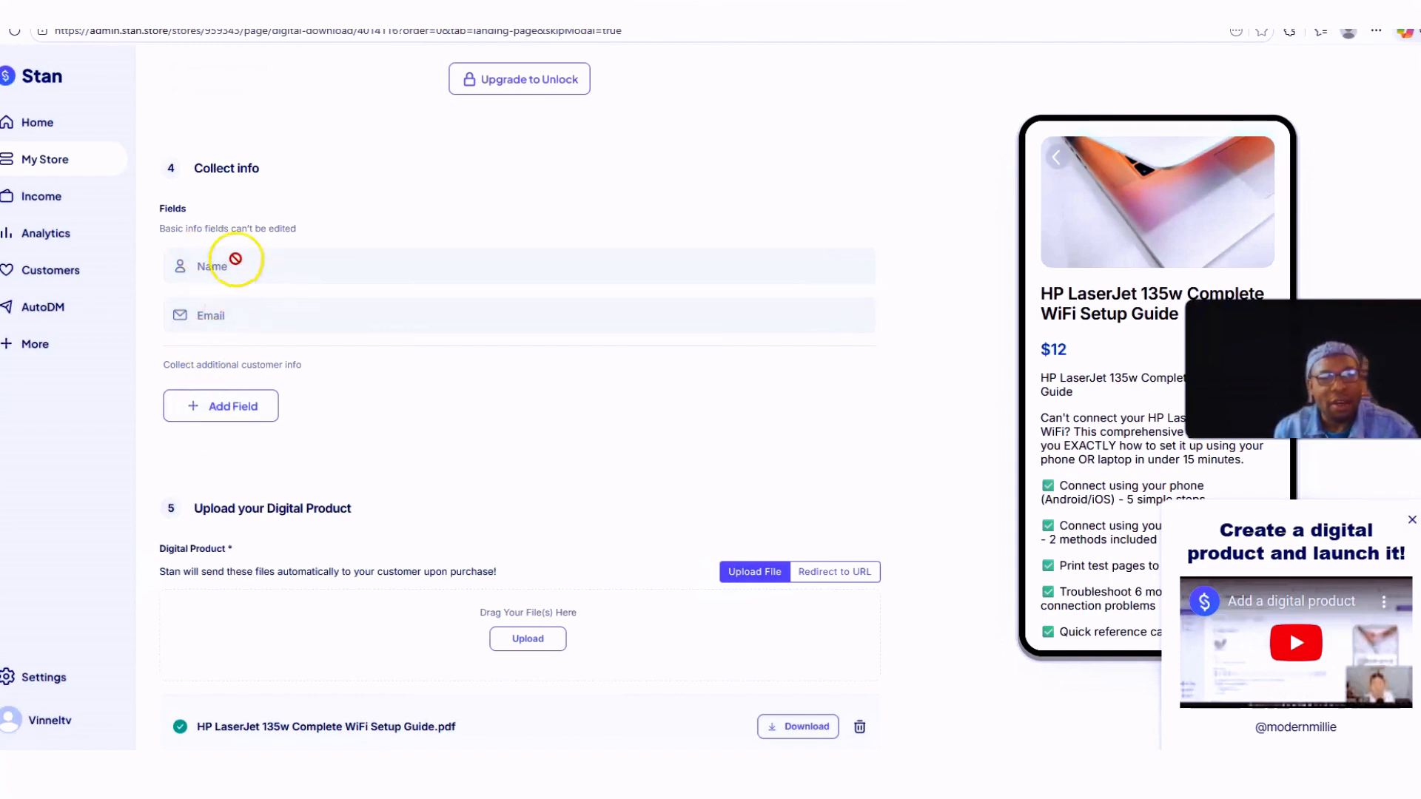
{"action": "left_click", "coordinate": [220, 409]}
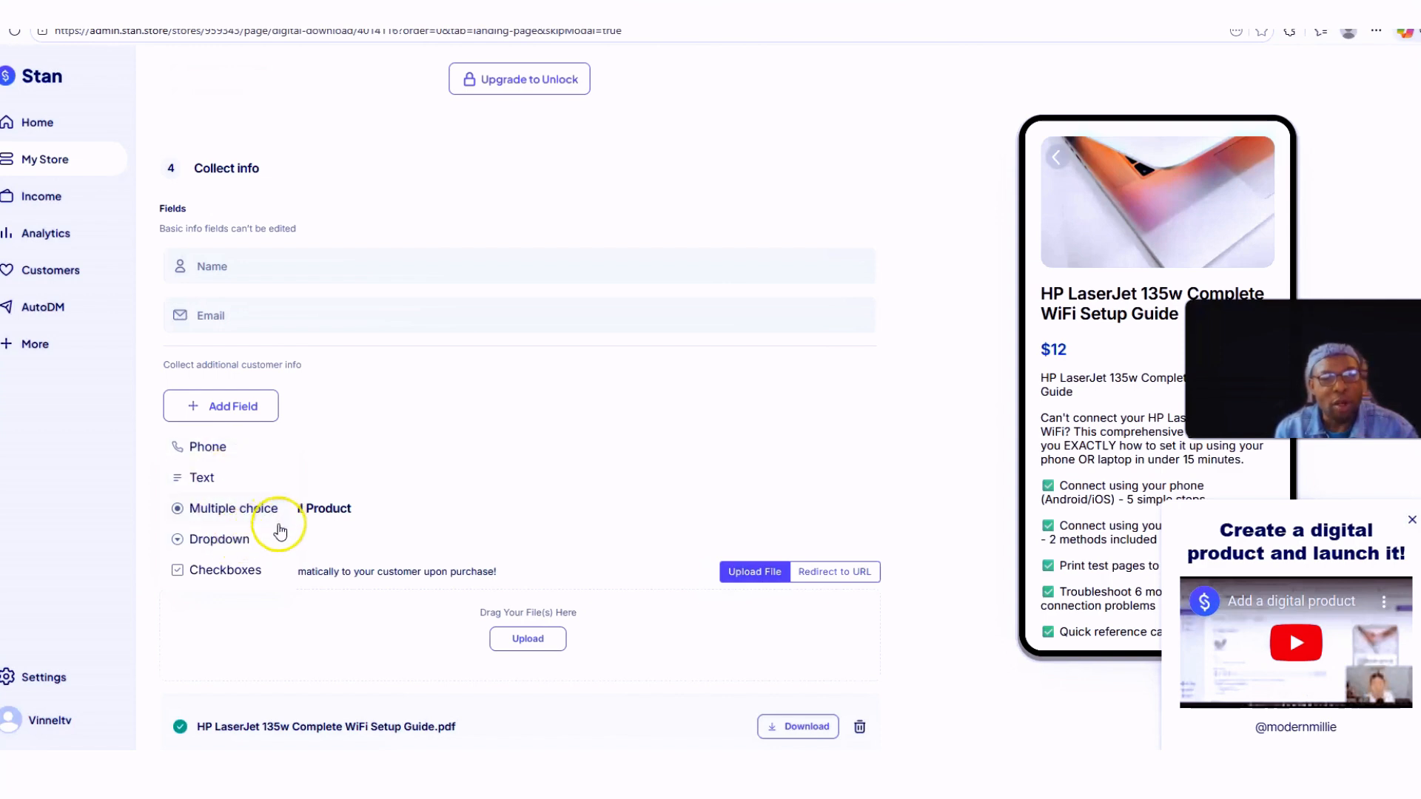
{"action": "scroll", "coordinate": [215, 436], "scroll_direction": "down", "scroll_amount": 1}
{"action": "left_click", "coordinate": [215, 433]}
{"action": "left_click", "coordinate": [295, 398]}
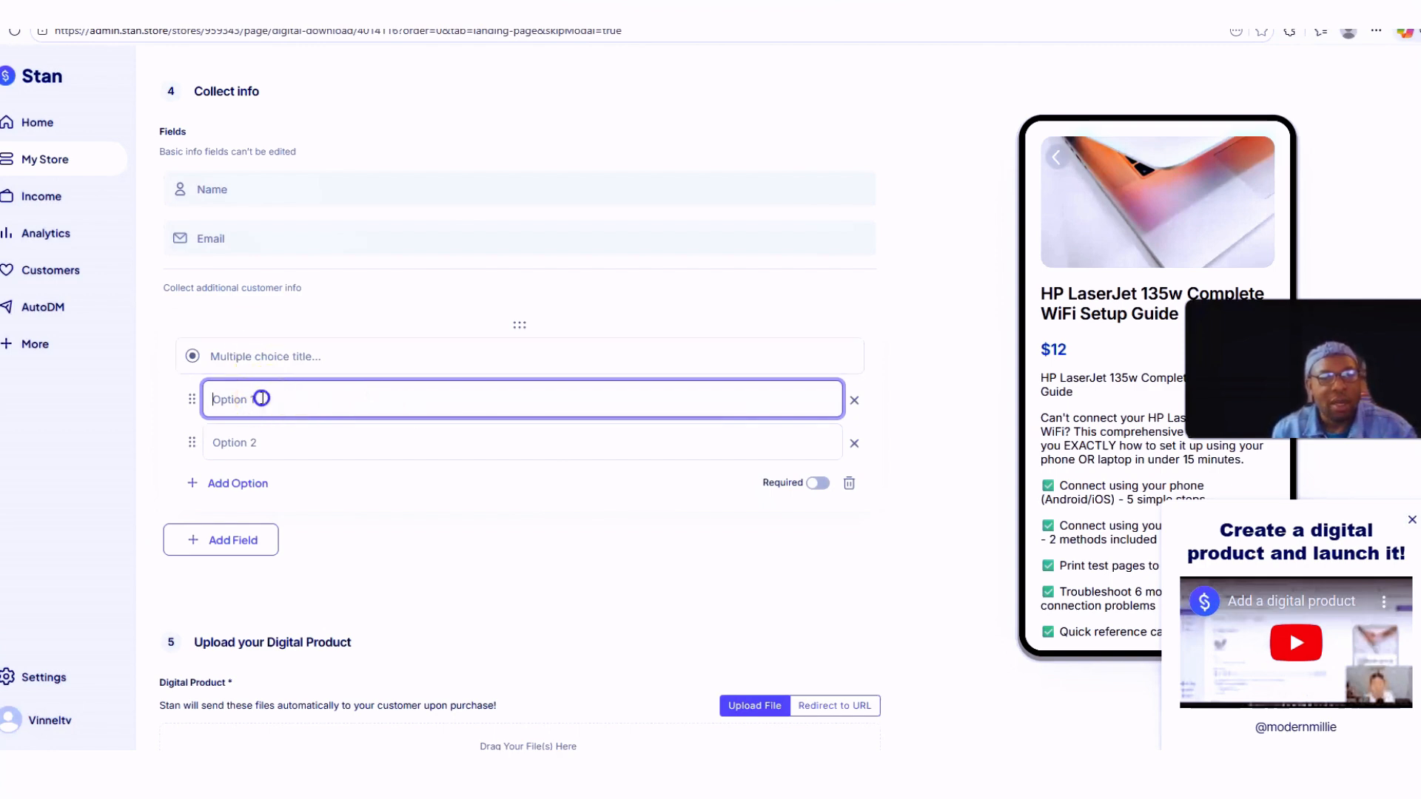
{"action": "key", "text": "Caps_Lock"}
{"action": "type", "text": "N"}
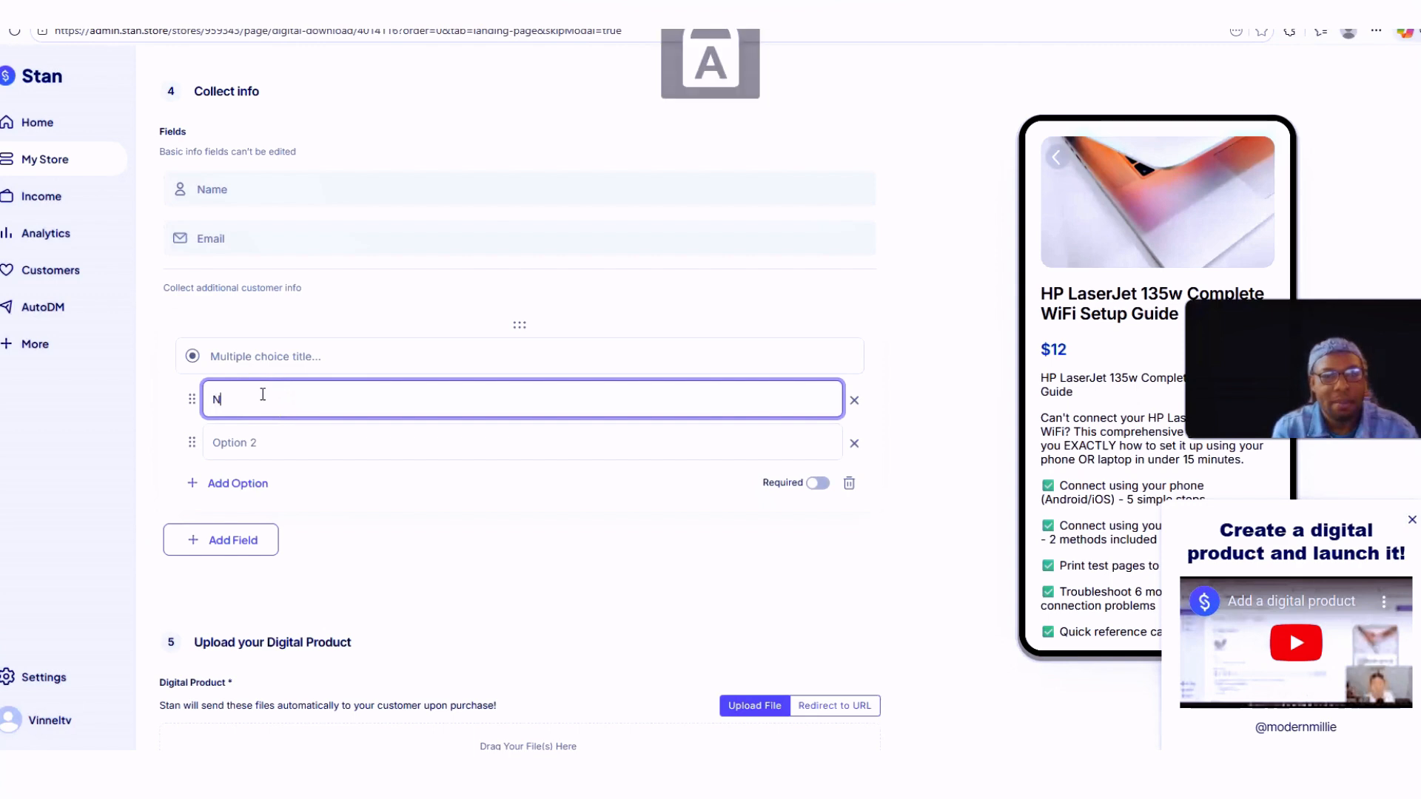
{"action": "type", "text": "ame"}
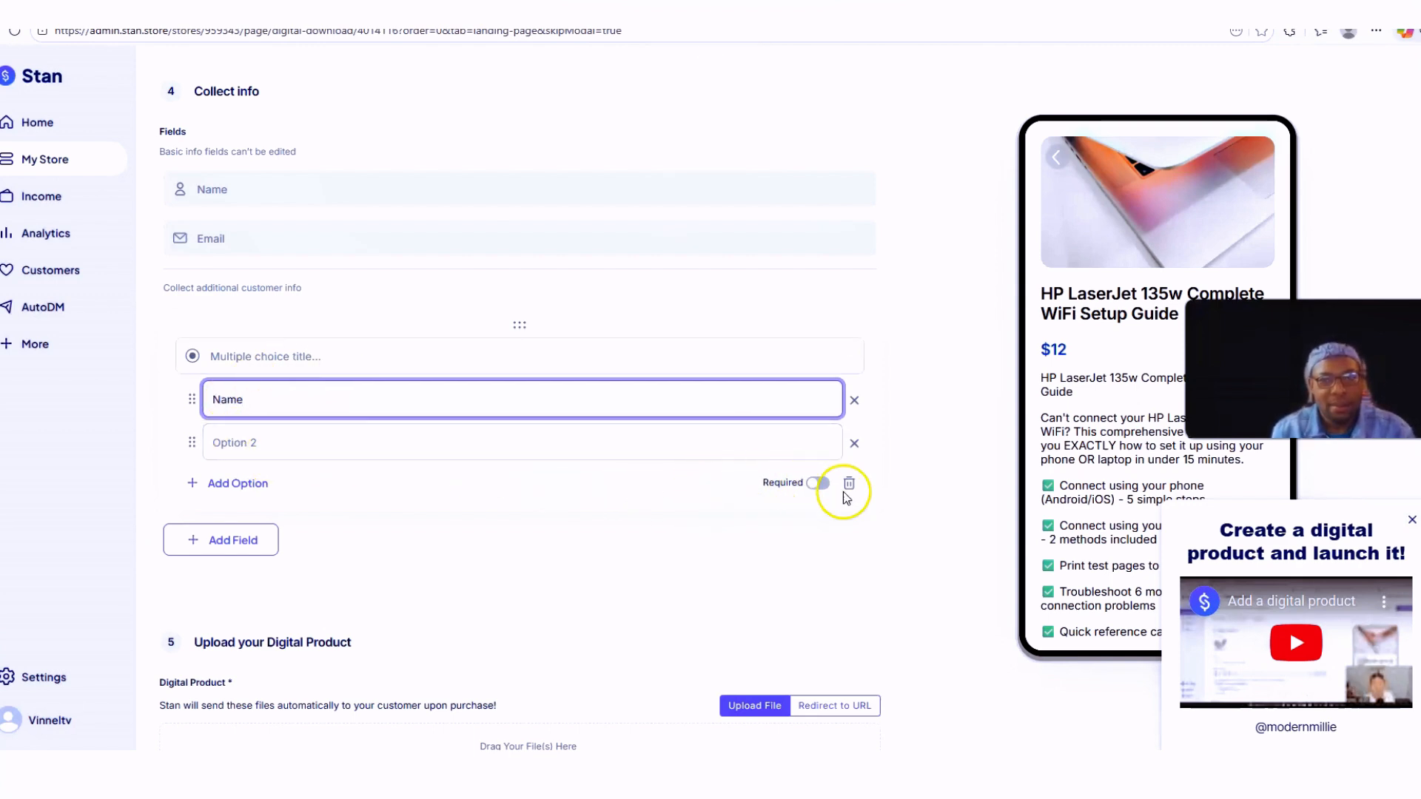
{"action": "left_click", "coordinate": [232, 446]}
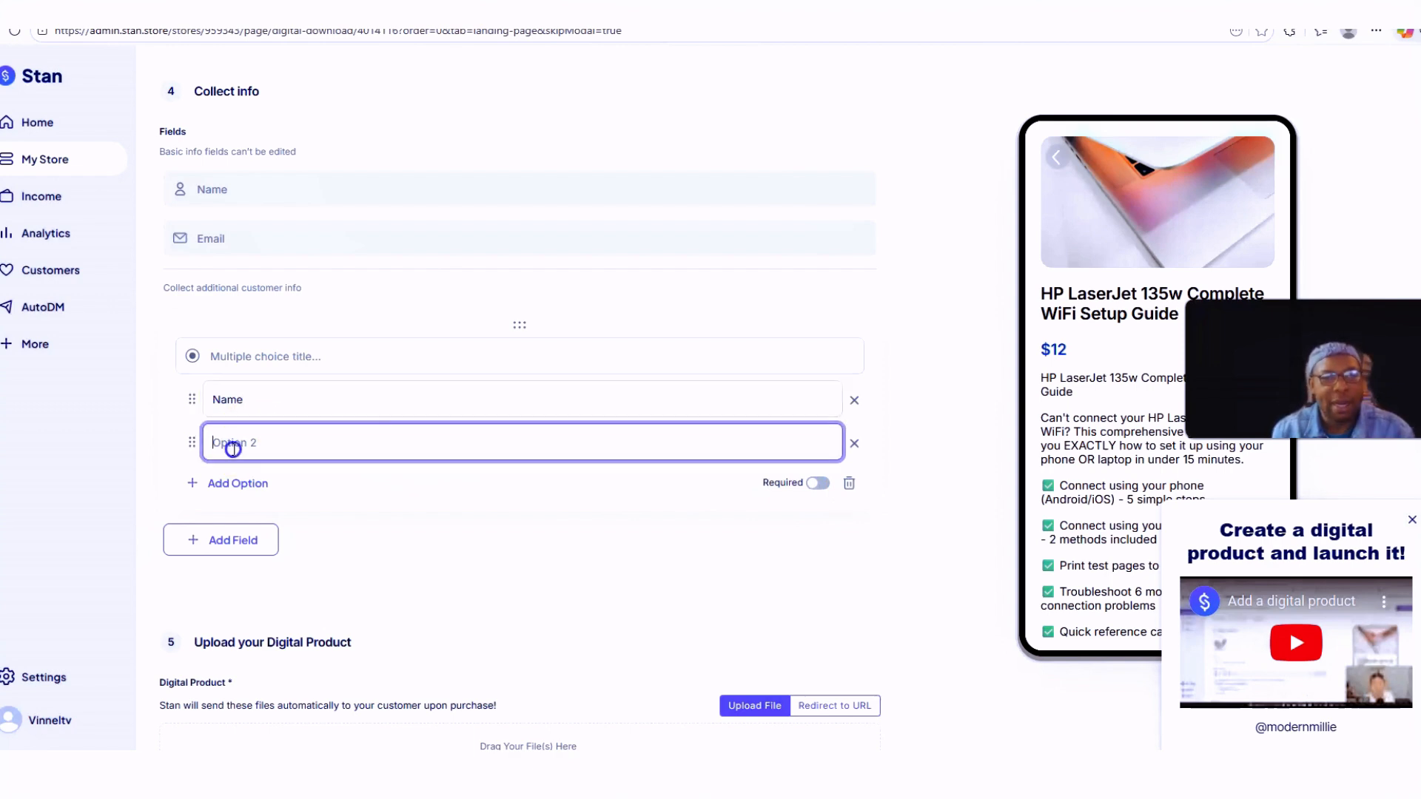
{"action": "key", "text": "Caps_Lock"}
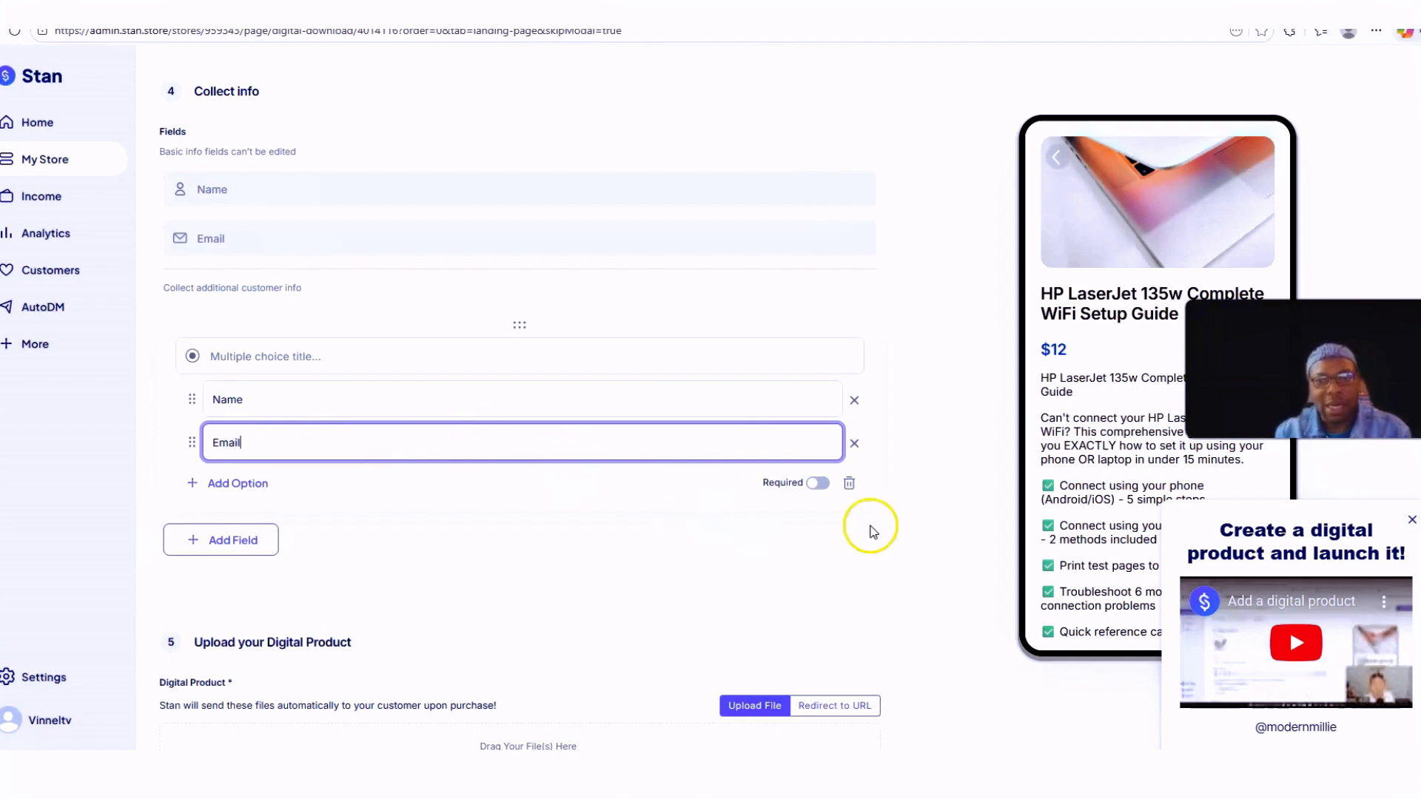
Step: Make the multiple choice field required and save the product as a draft
{"action": "left_click", "coordinate": [817, 484]}
{"action": "scroll", "coordinate": [666, 666], "scroll_direction": "down", "scroll_amount": 4}
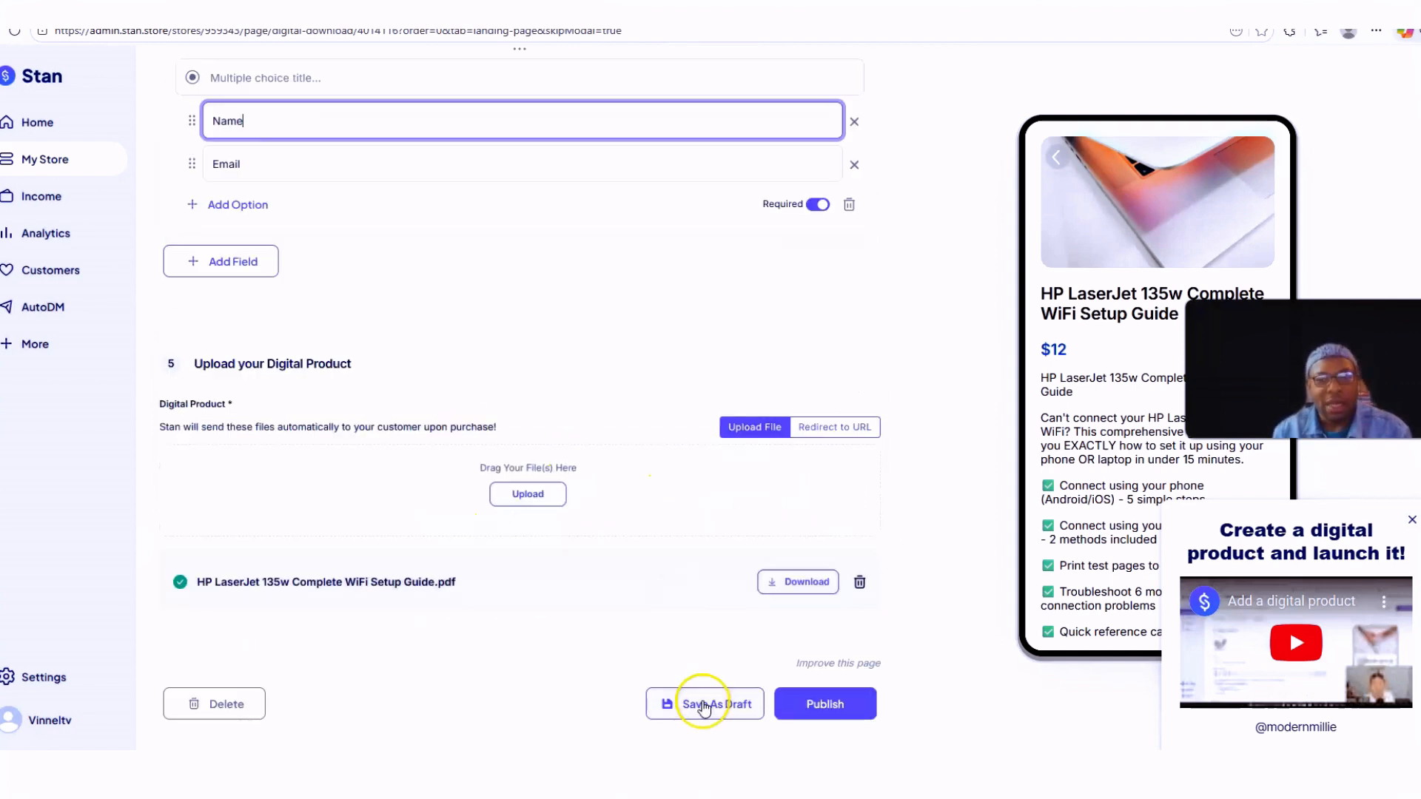
{"action": "left_click", "coordinate": [716, 707]}
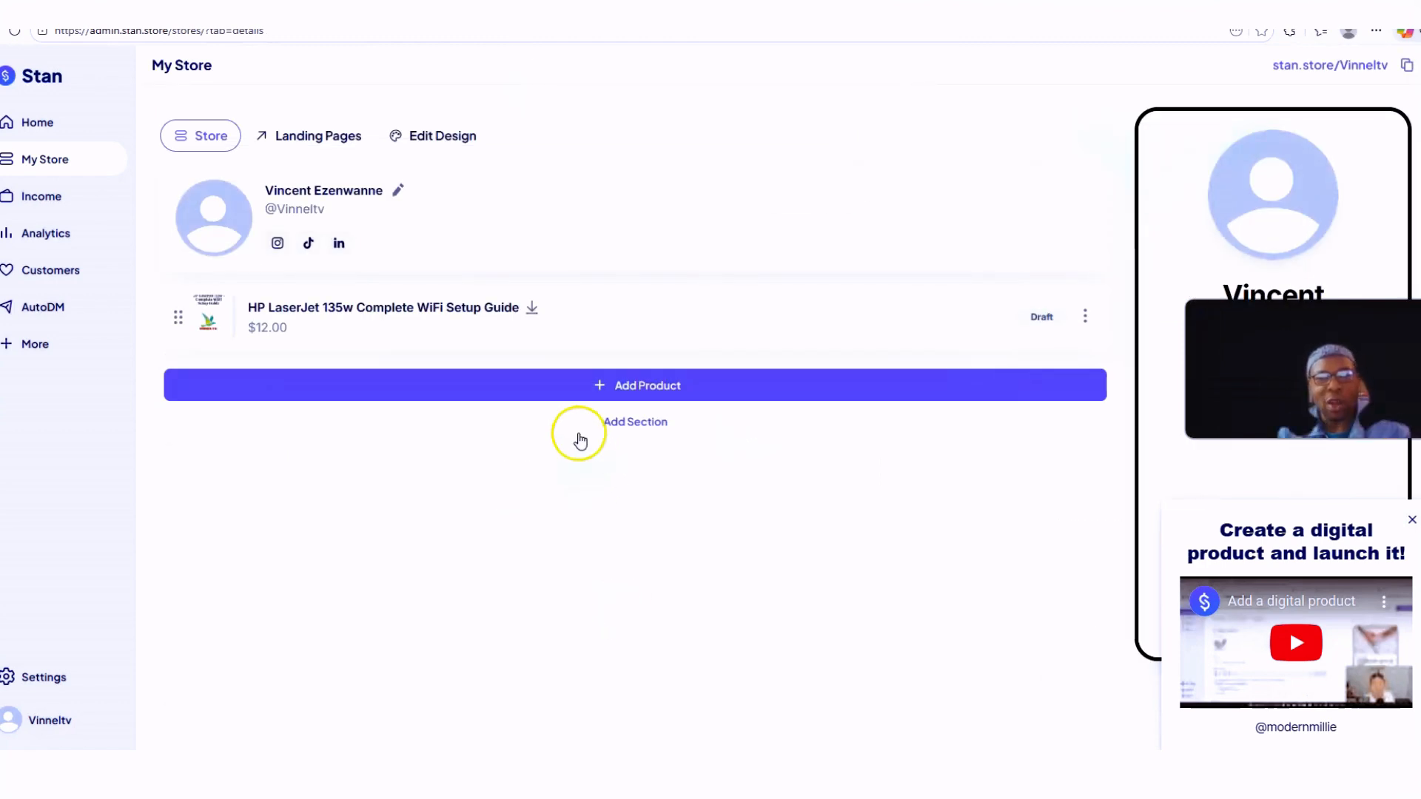
Step: Open the store header for editing and choose the portrait photo from the Gallery folder as the profile picture
{"action": "left_click", "coordinate": [215, 220]}
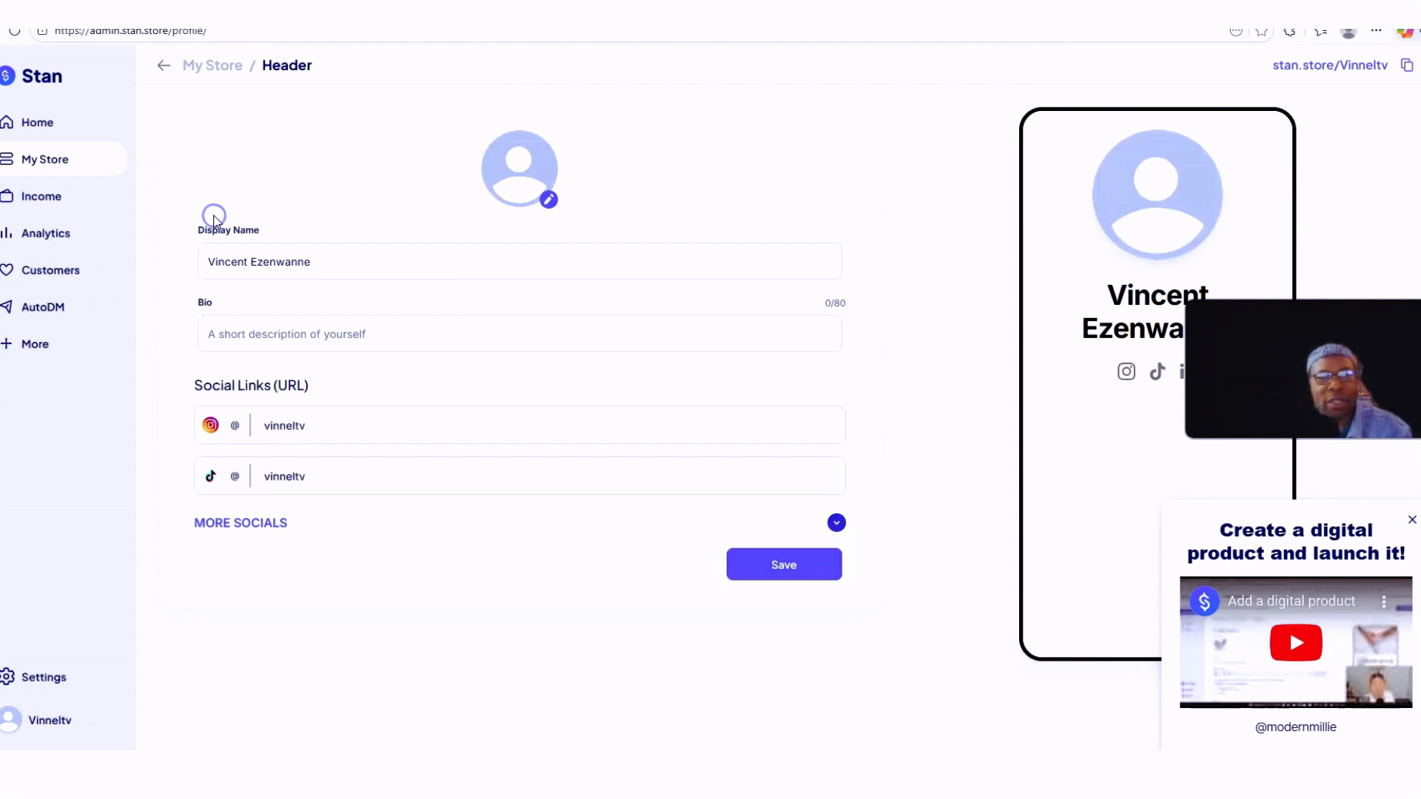
{"action": "left_click", "coordinate": [548, 198]}
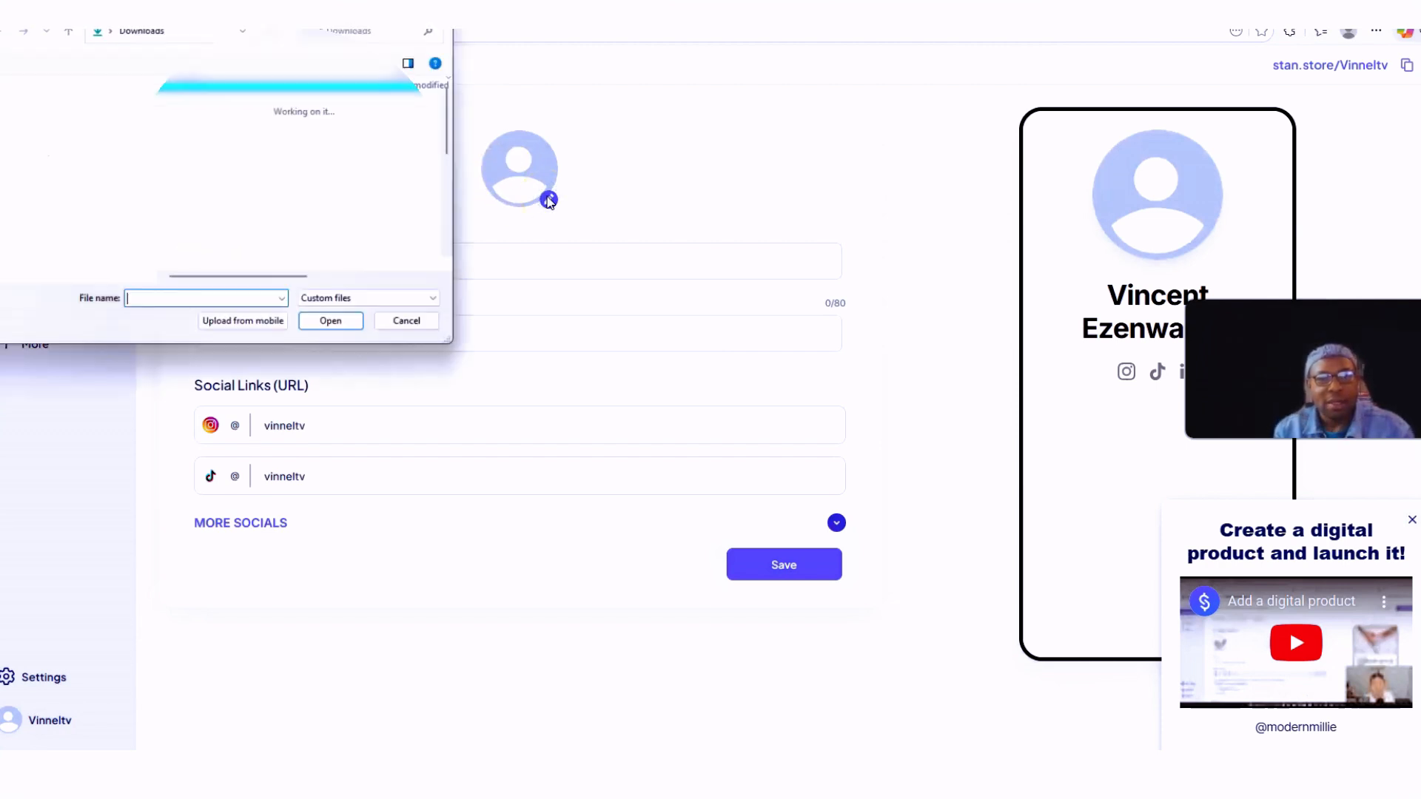
{"action": "left_click", "coordinate": [51, 120]}
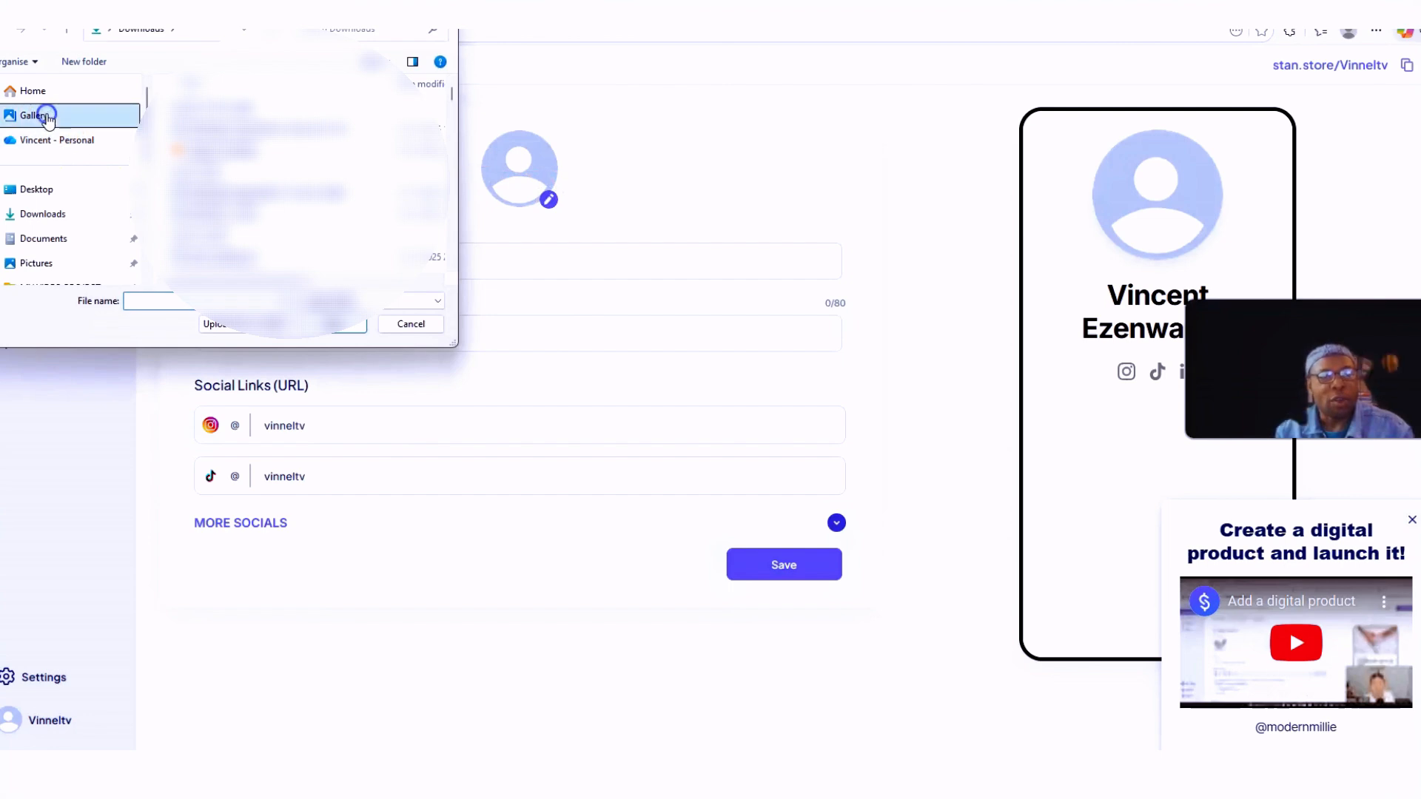
{"action": "scroll", "coordinate": [298, 193], "scroll_direction": "down", "scroll_amount": 5}
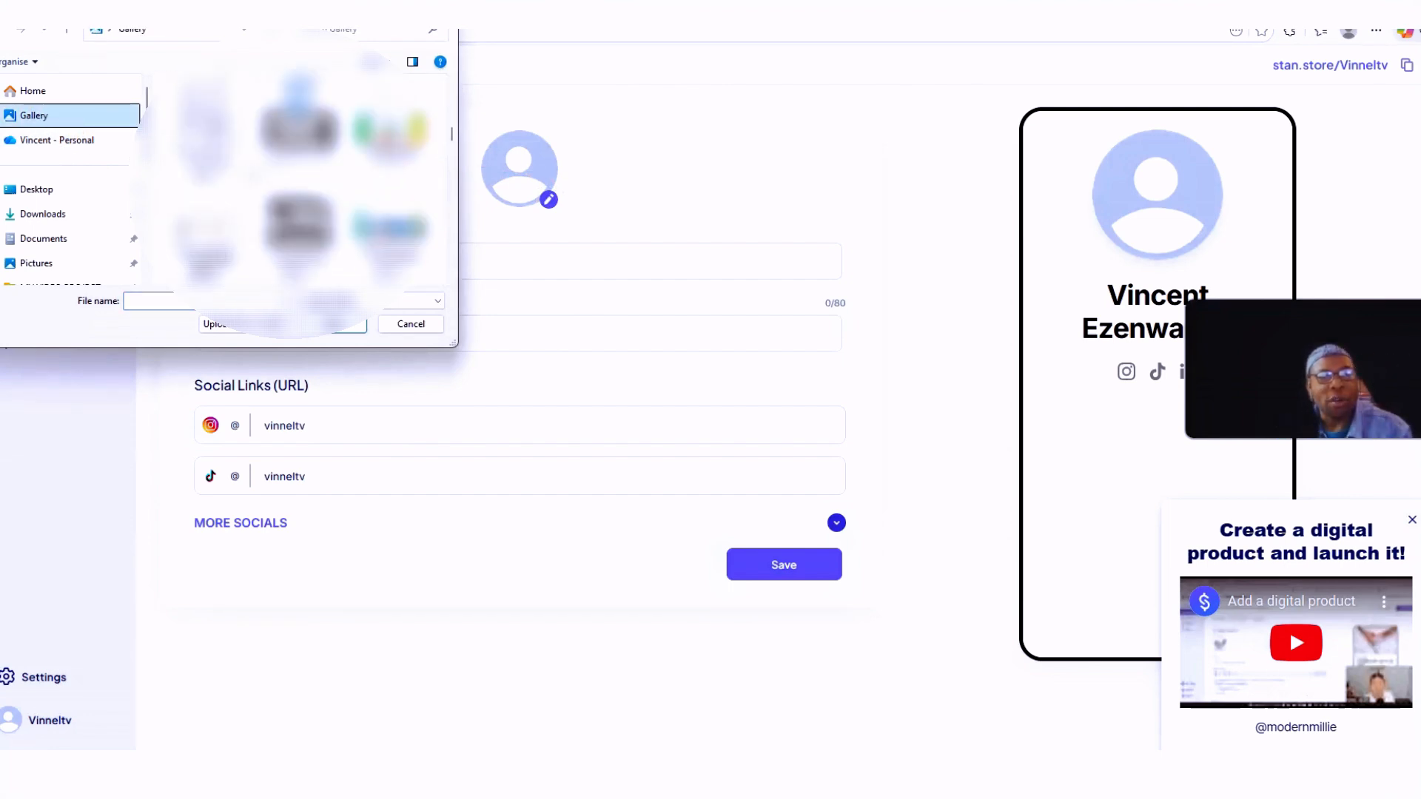
{"action": "left_click", "coordinate": [393, 221]}
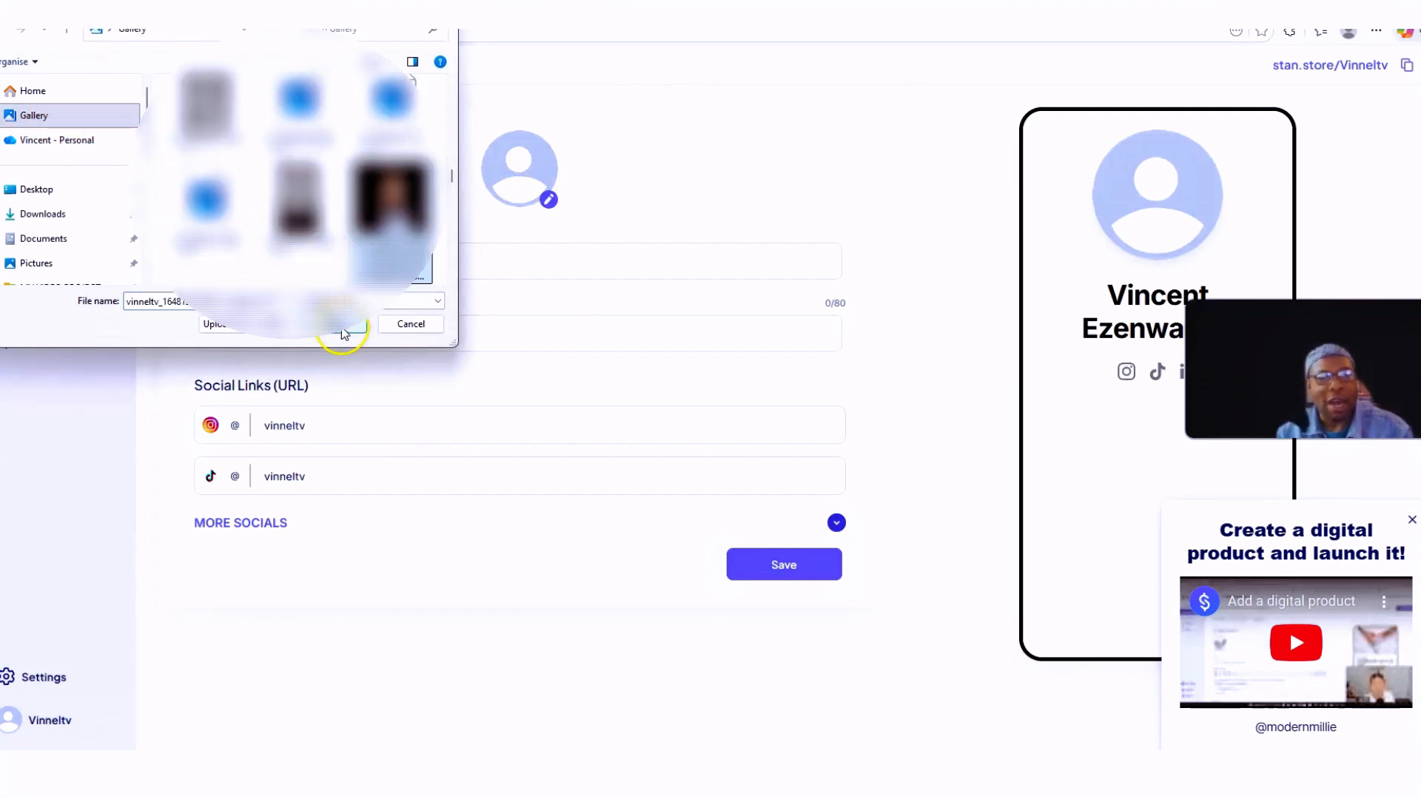
{"action": "left_click", "coordinate": [341, 326]}
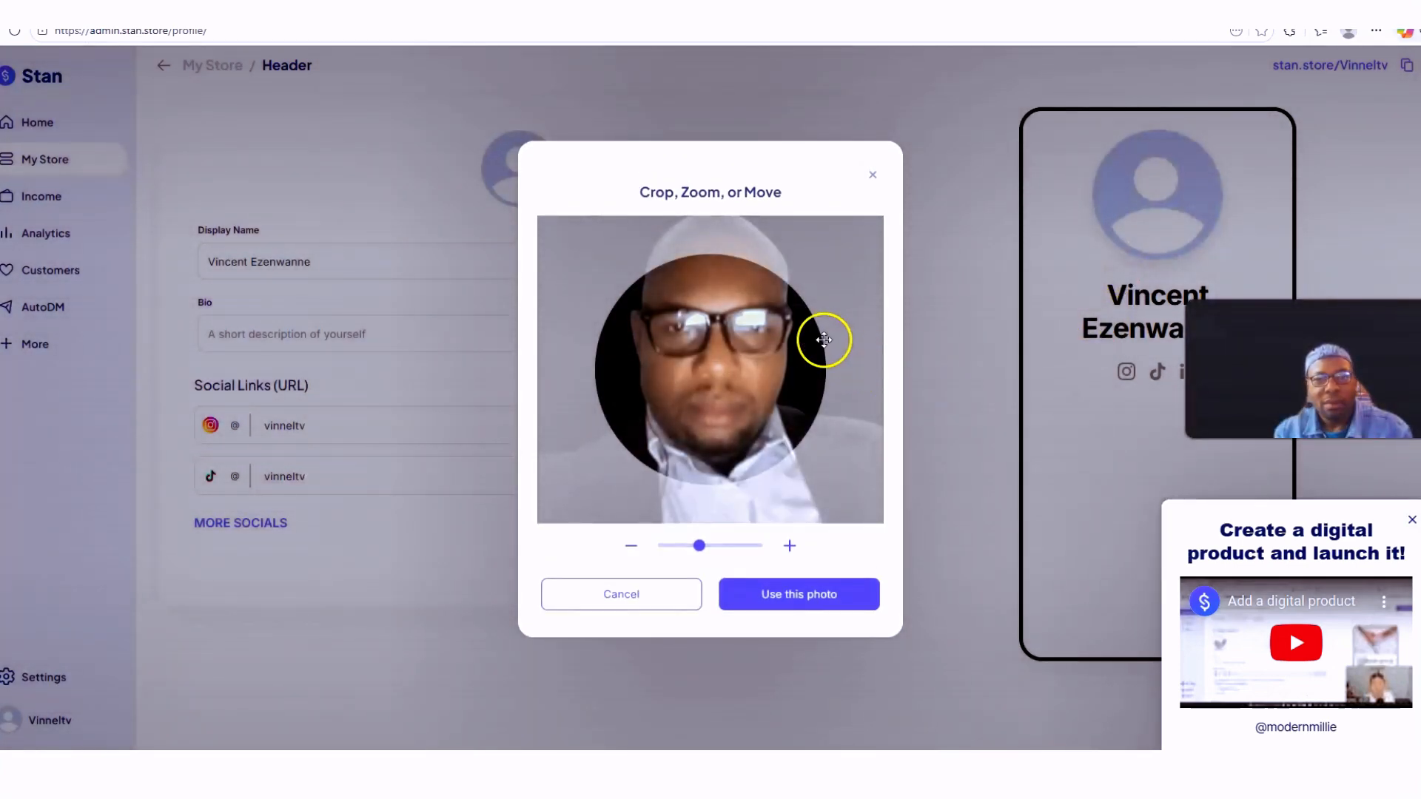
Step: Zoom out the profile photo crop, use the photo and save the store header
{"action": "left_click_drag", "start_coordinate": [699, 546], "coordinate": [655, 557]}
{"action": "left_click", "coordinate": [805, 601]}
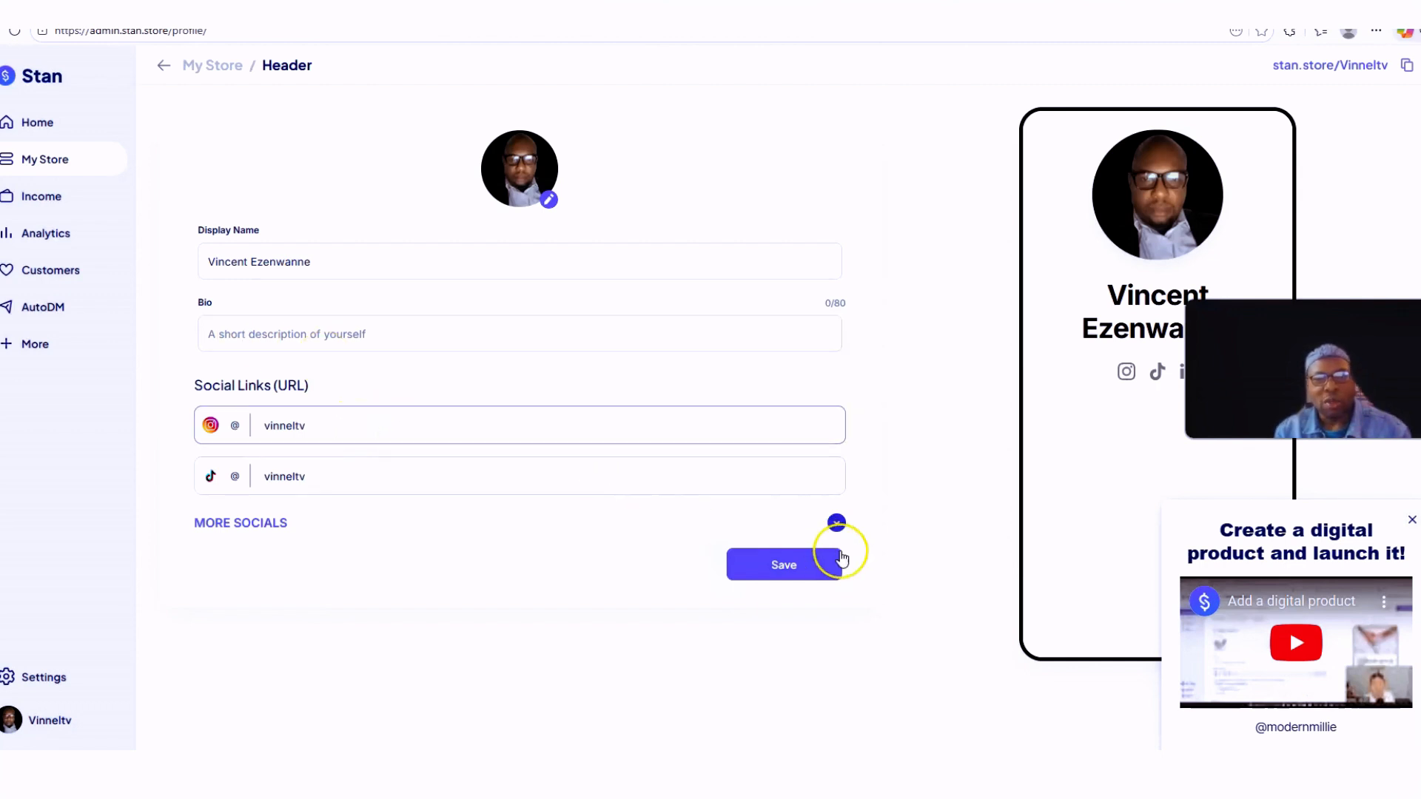
{"action": "left_click", "coordinate": [789, 565]}
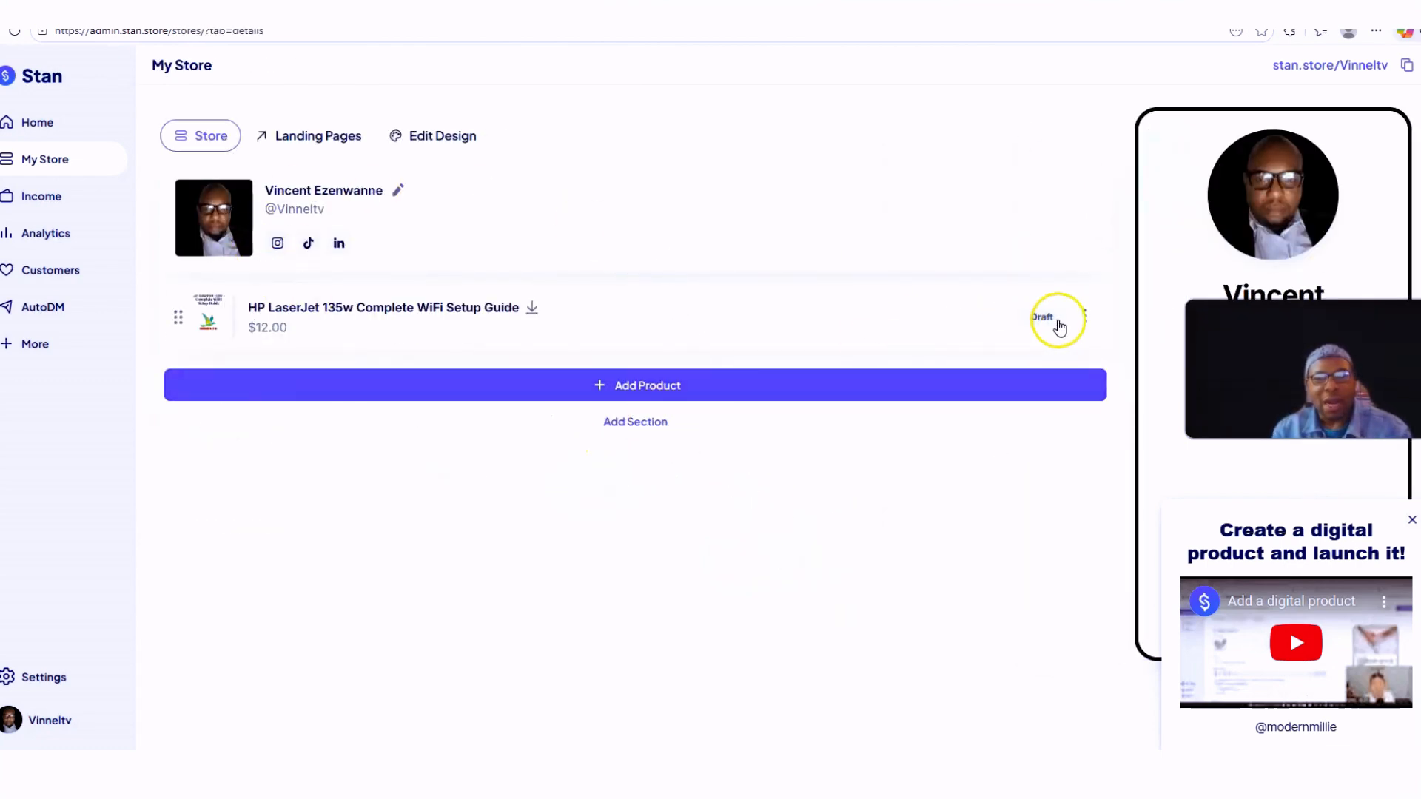
Step: Reopen the draft HP LaserJet 135w product, set its thumbnail style to Preview and publish it
{"action": "left_click", "coordinate": [1085, 317]}
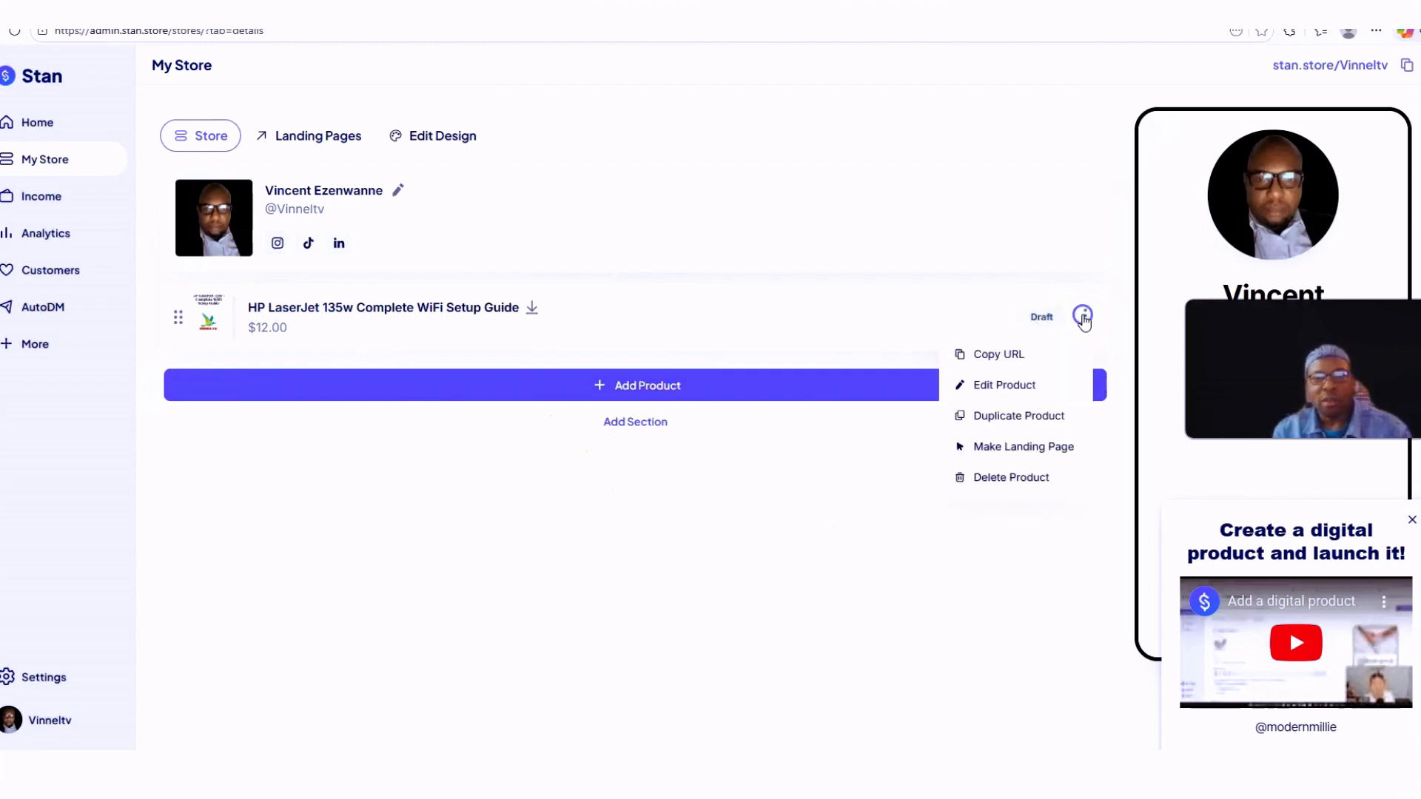
{"action": "left_click", "coordinate": [1005, 385]}
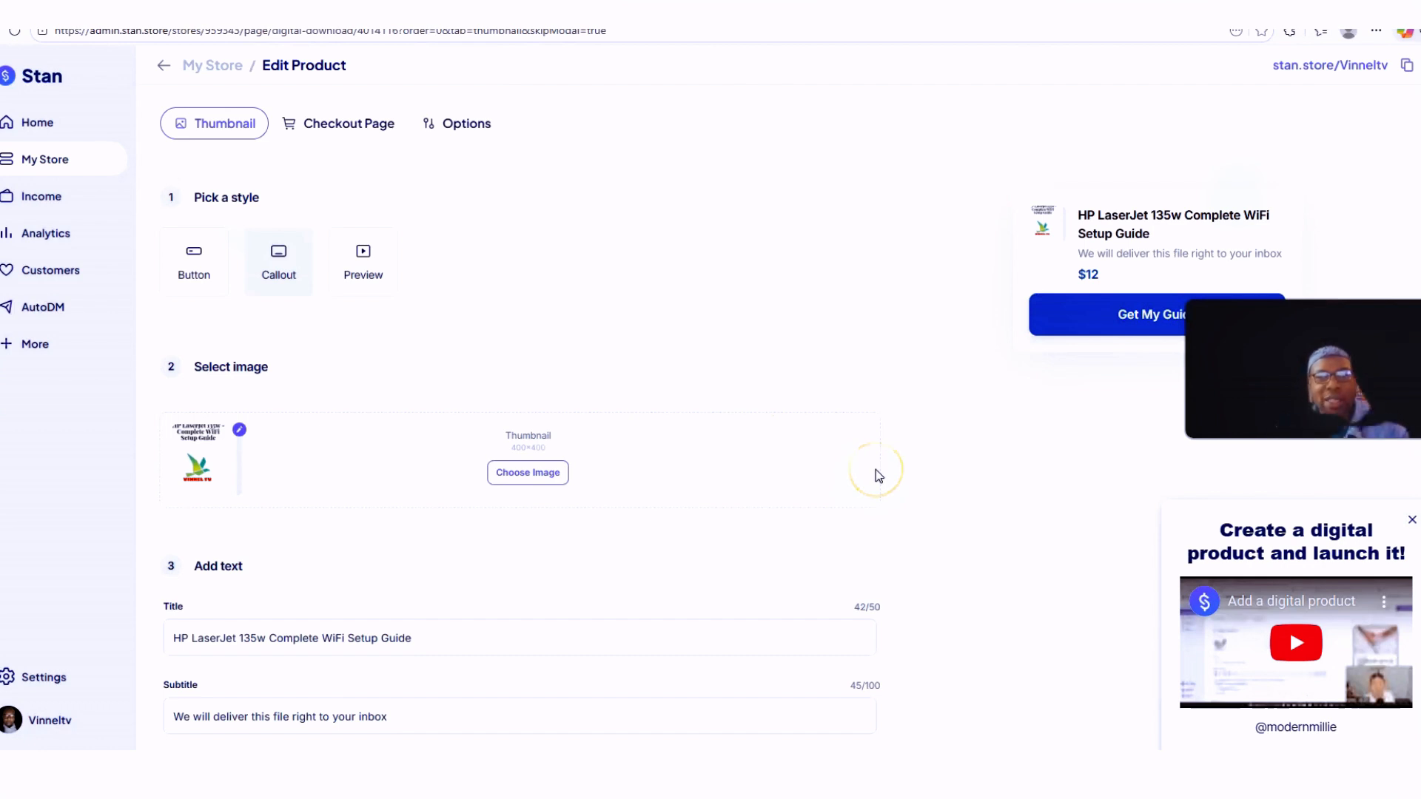
{"action": "scroll", "coordinate": [876, 469], "scroll_direction": "down", "scroll_amount": 3}
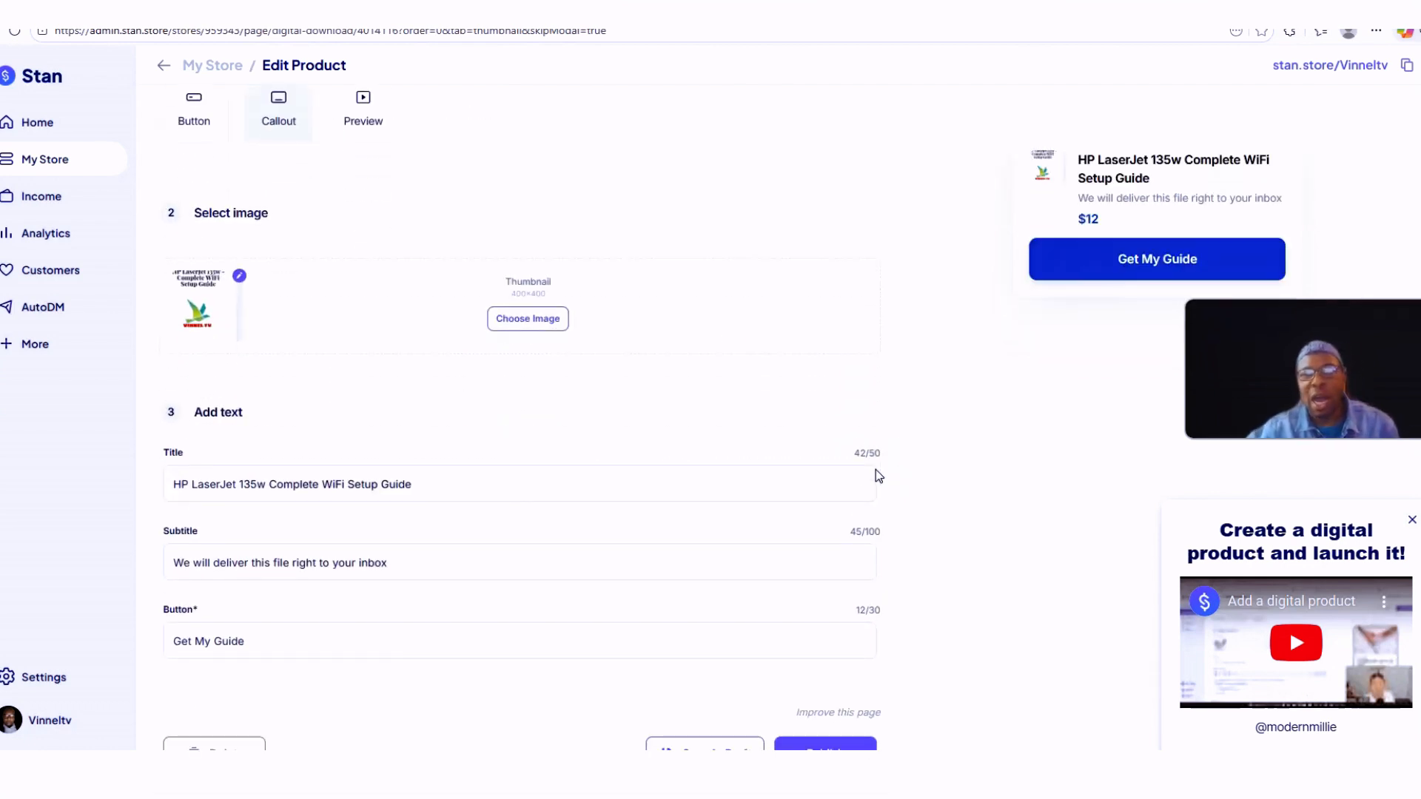
{"action": "scroll", "coordinate": [877, 444], "scroll_direction": "up", "scroll_amount": 3}
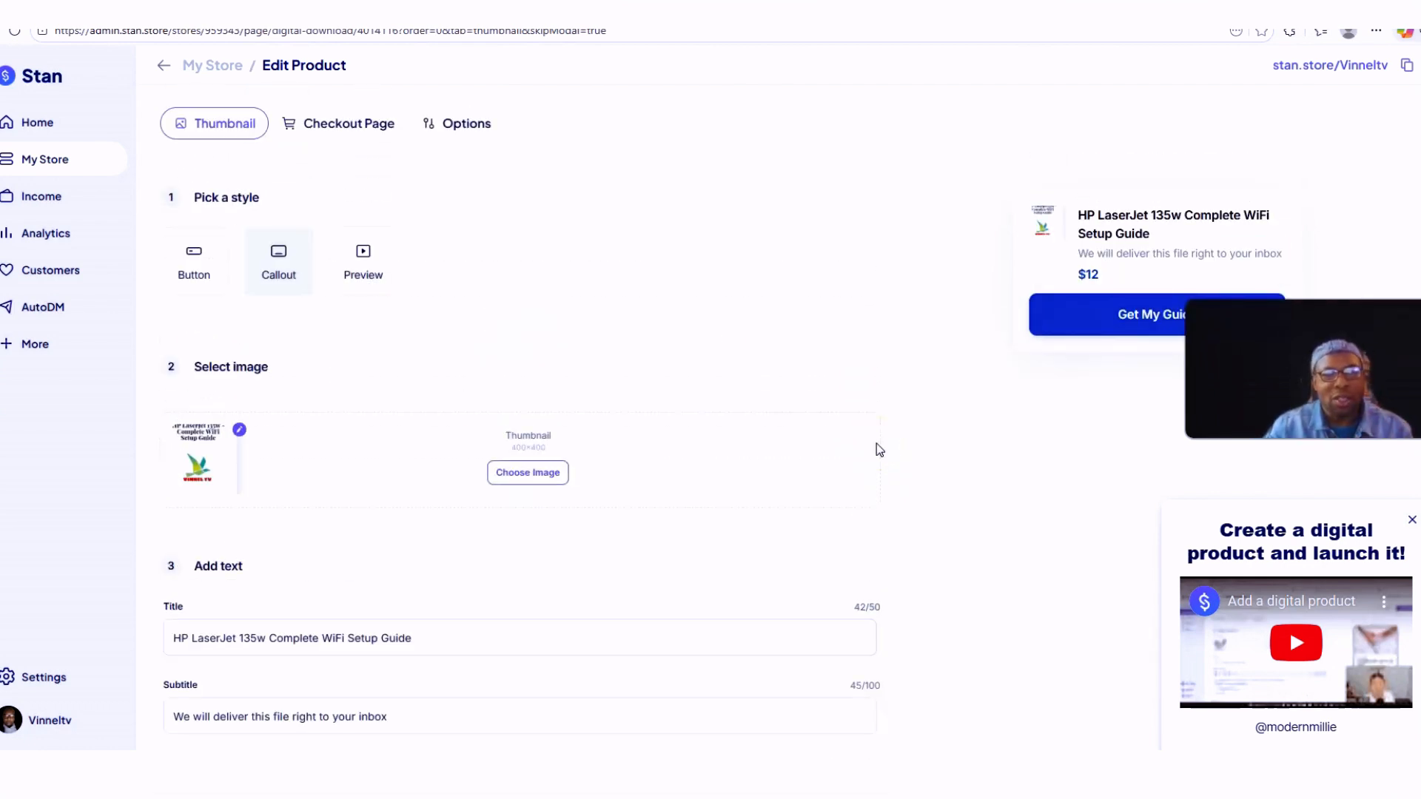
{"action": "left_click", "coordinate": [369, 260]}
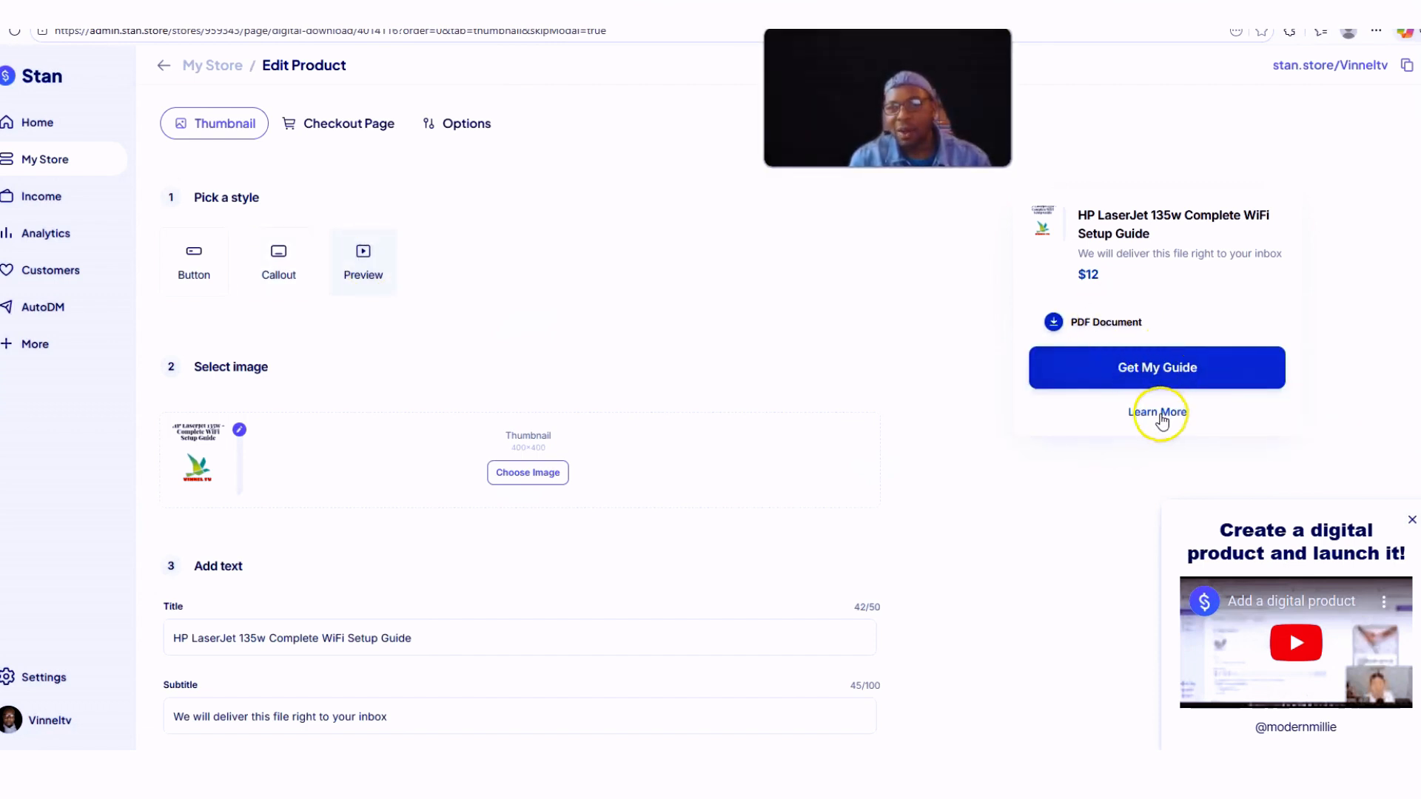
{"action": "left_click", "coordinate": [1160, 415]}
{"action": "left_click", "coordinate": [194, 268]}
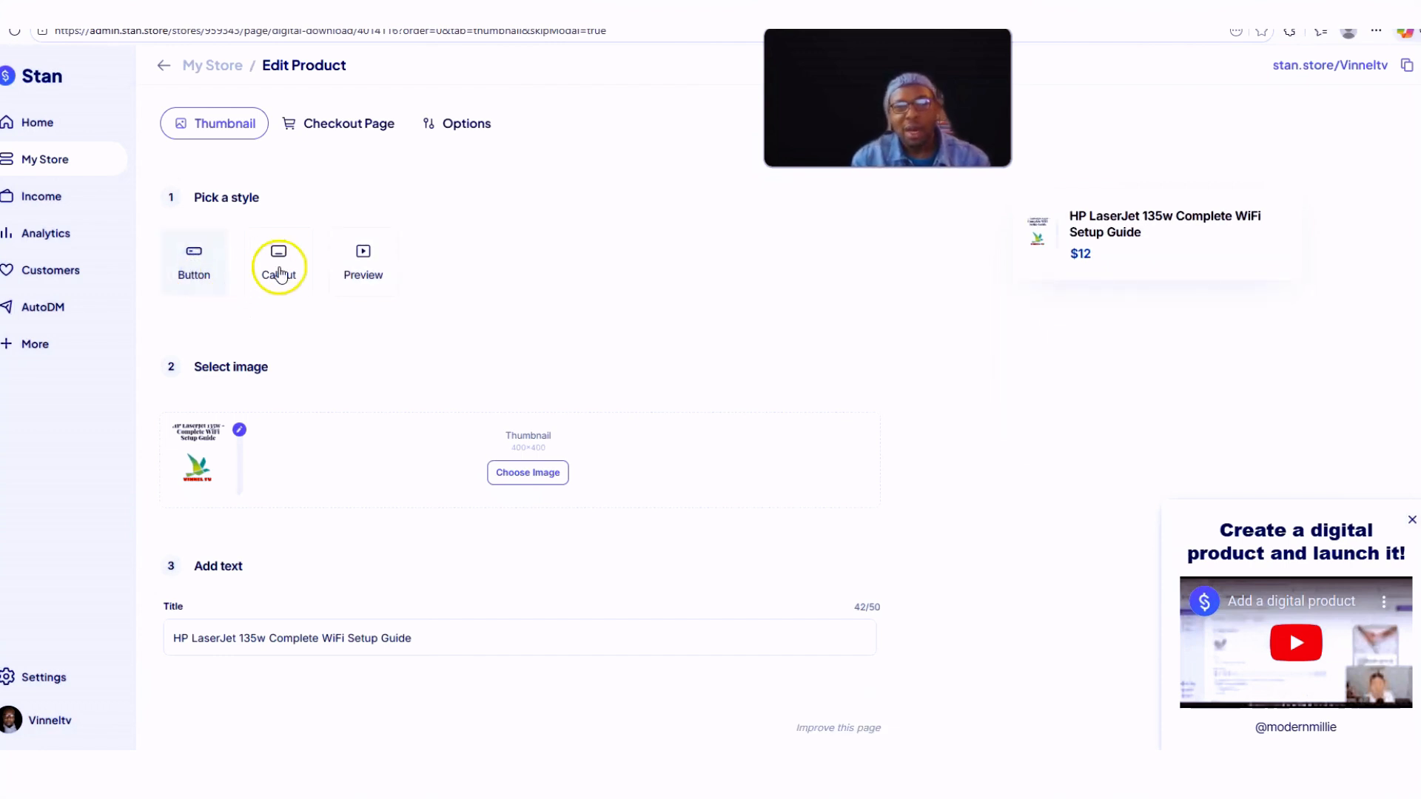
{"action": "left_click", "coordinate": [273, 281]}
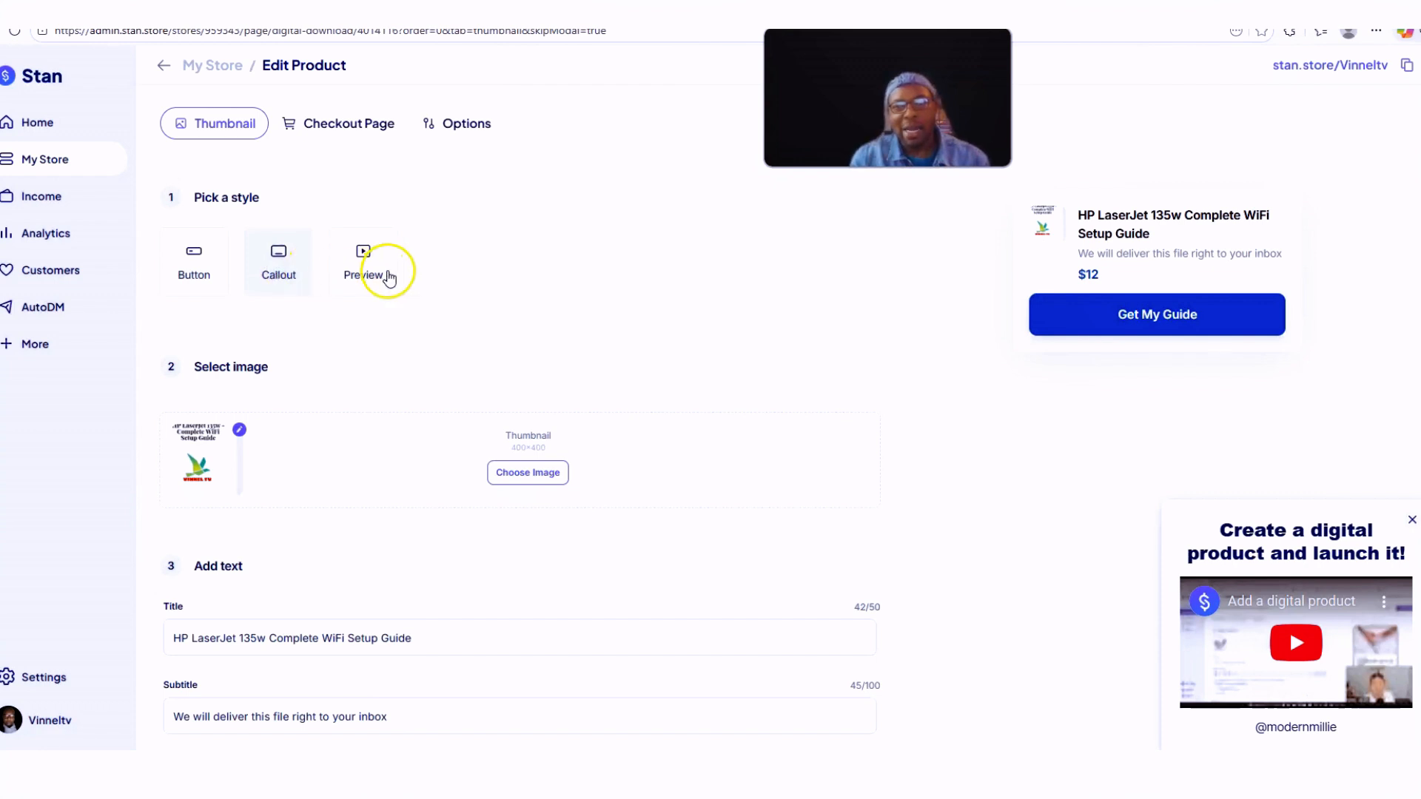
{"action": "left_click", "coordinate": [363, 265]}
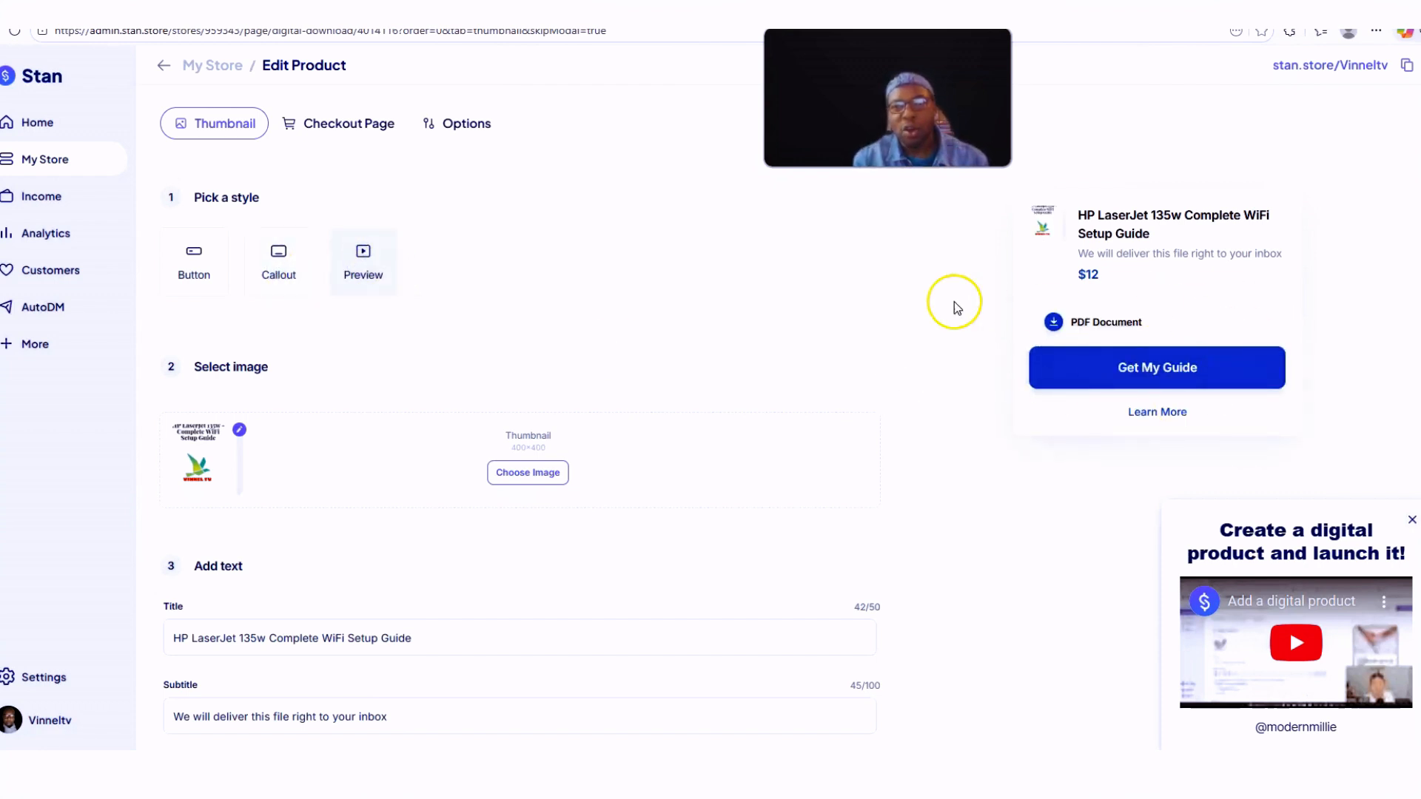
{"action": "scroll", "coordinate": [686, 410], "scroll_direction": "down", "scroll_amount": 3}
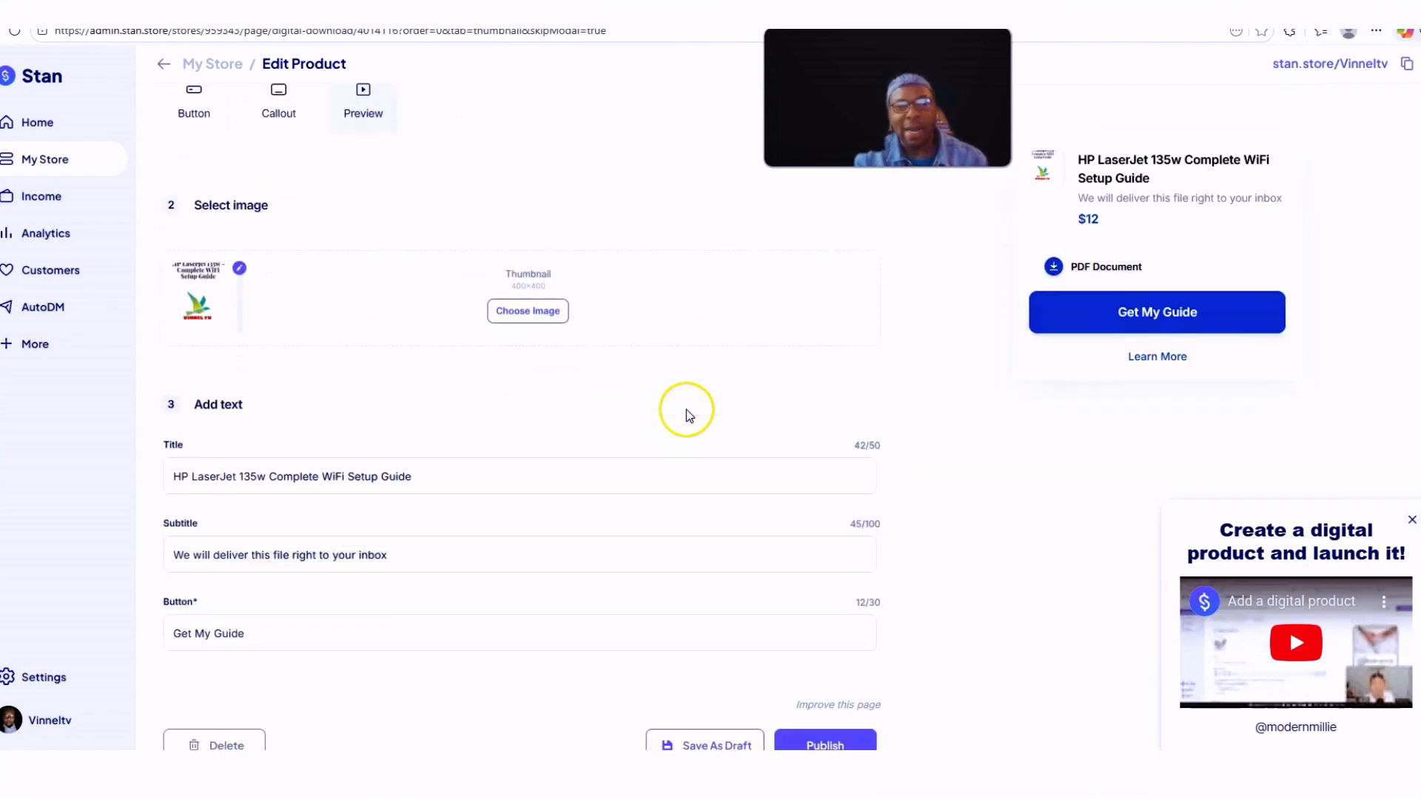
{"action": "left_click", "coordinate": [814, 704]}
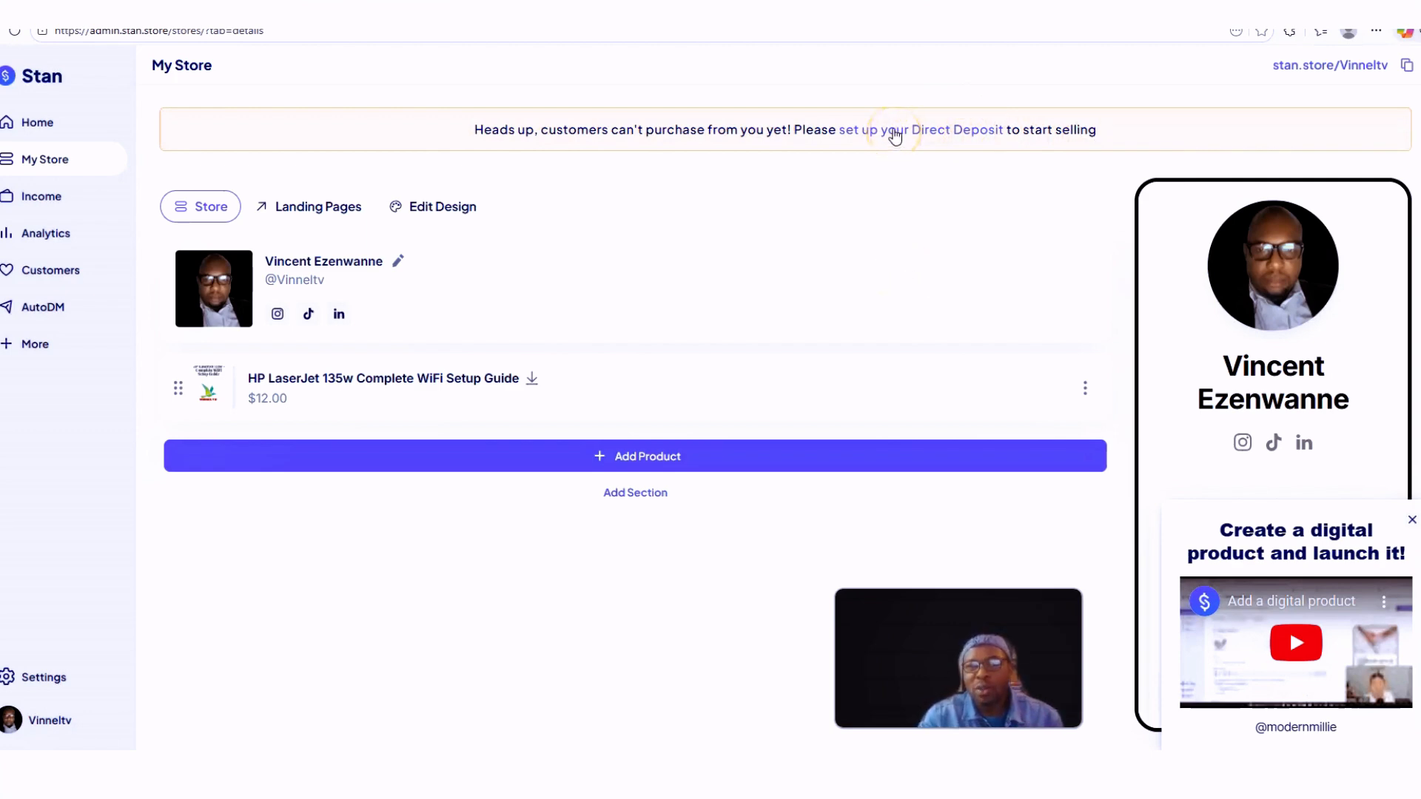
Step: Go to the direct deposit payment settings and enable Marketing Consent (GDPR) and Terms & Conditions
{"action": "left_click", "coordinate": [894, 131]}
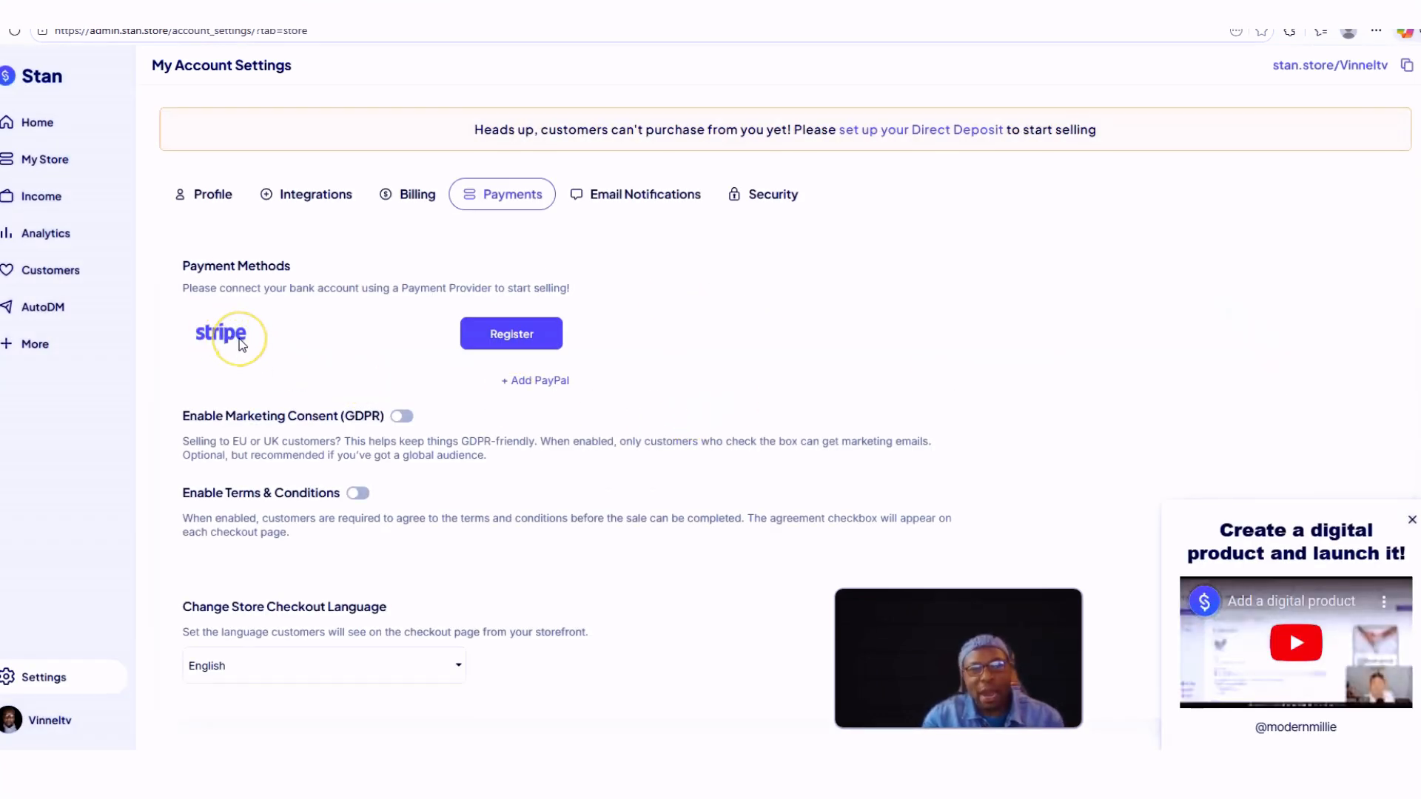
{"action": "left_click", "coordinate": [401, 418]}
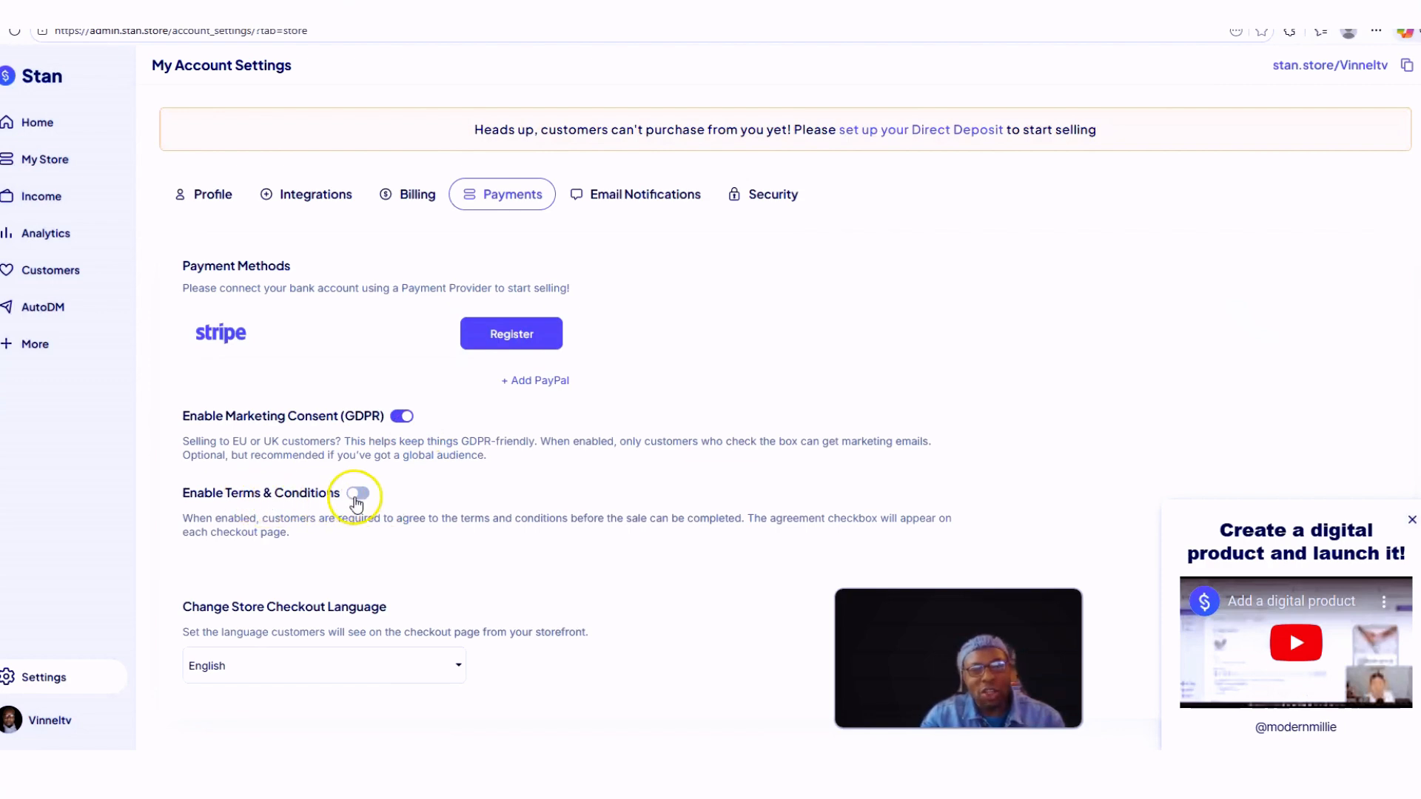
{"action": "left_click", "coordinate": [358, 494]}
{"action": "scroll", "coordinate": [498, 476], "scroll_direction": "down", "scroll_amount": 3}
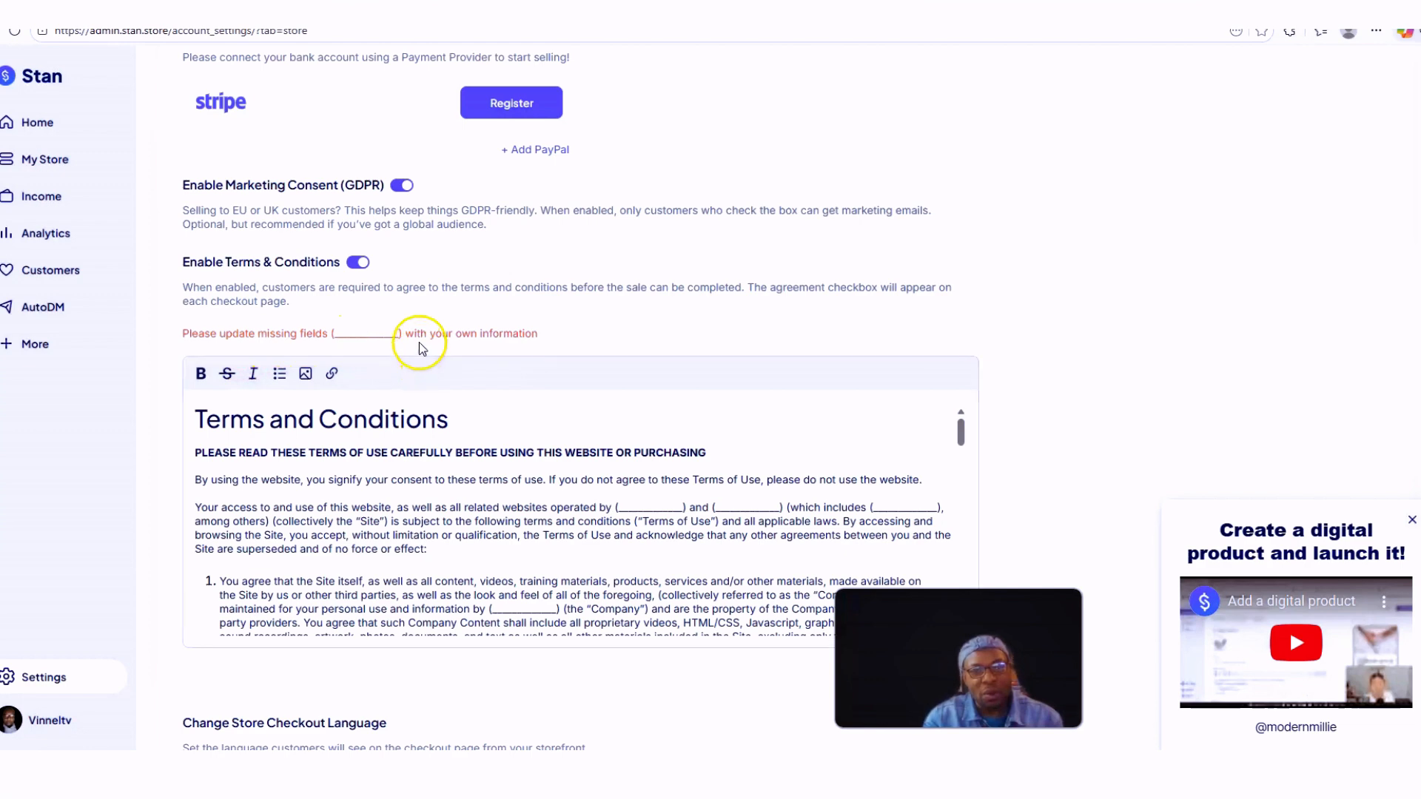
Step: Check the available store checkout languages and keep English
{"action": "scroll", "coordinate": [489, 445], "scroll_direction": "down", "scroll_amount": 5}
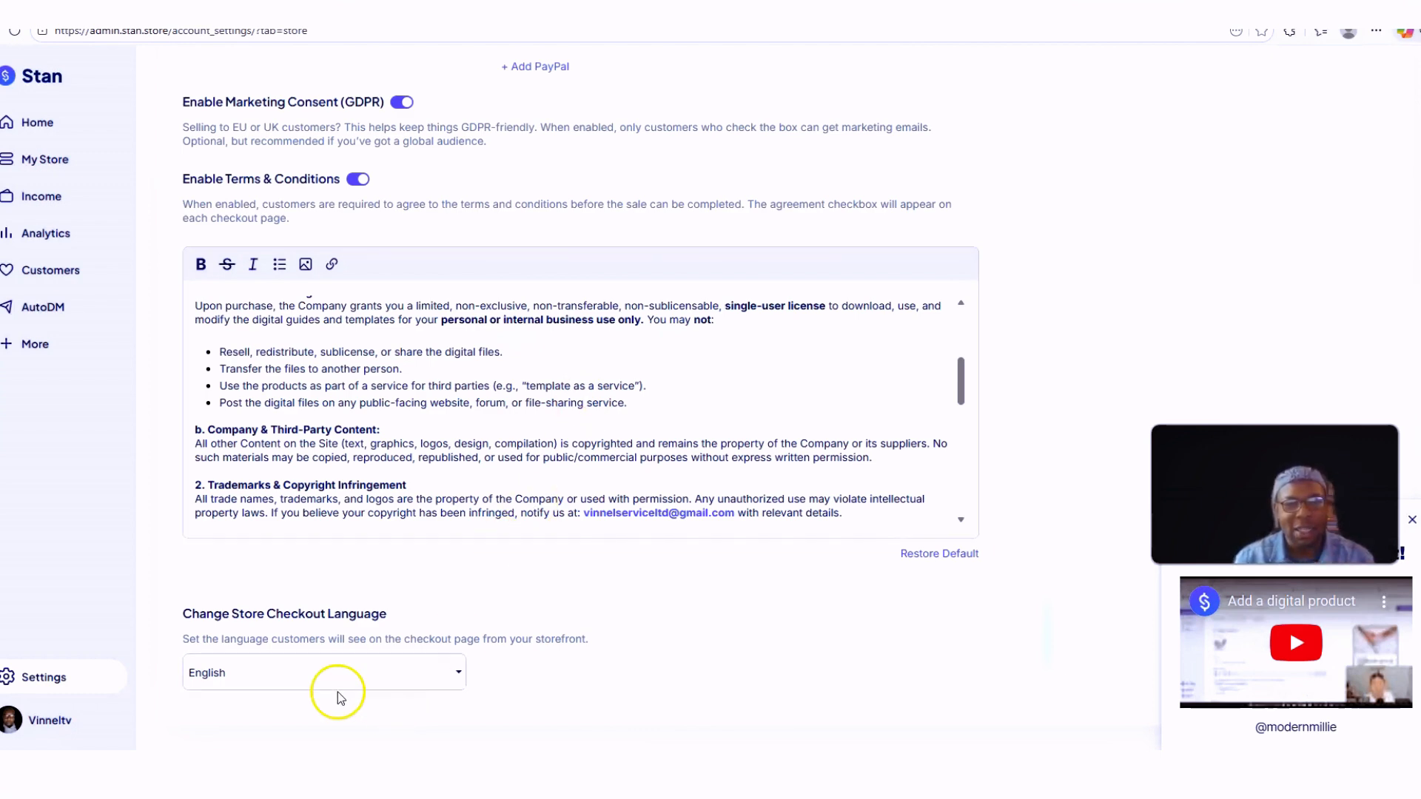
{"action": "left_click", "coordinate": [455, 670]}
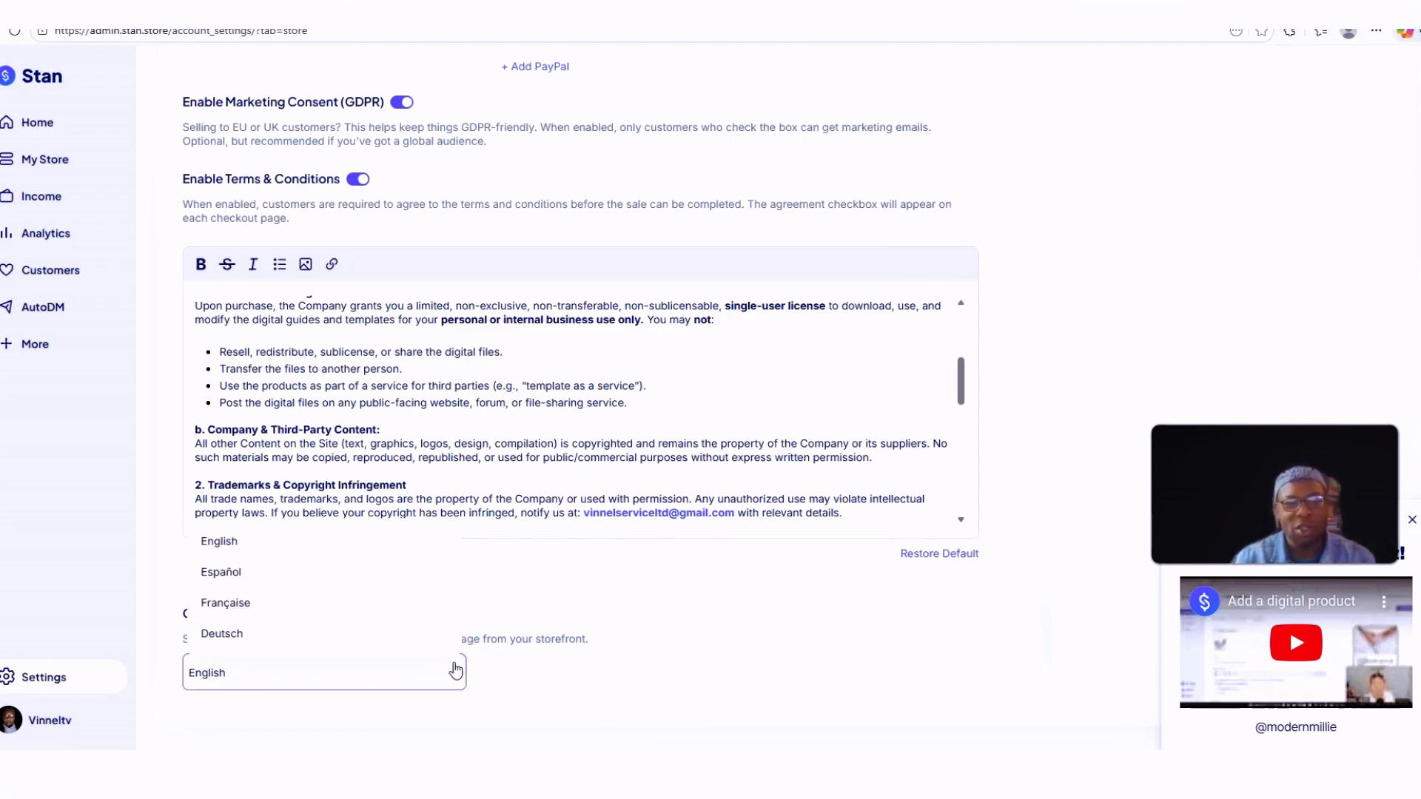
{"action": "left_click", "coordinate": [358, 679]}
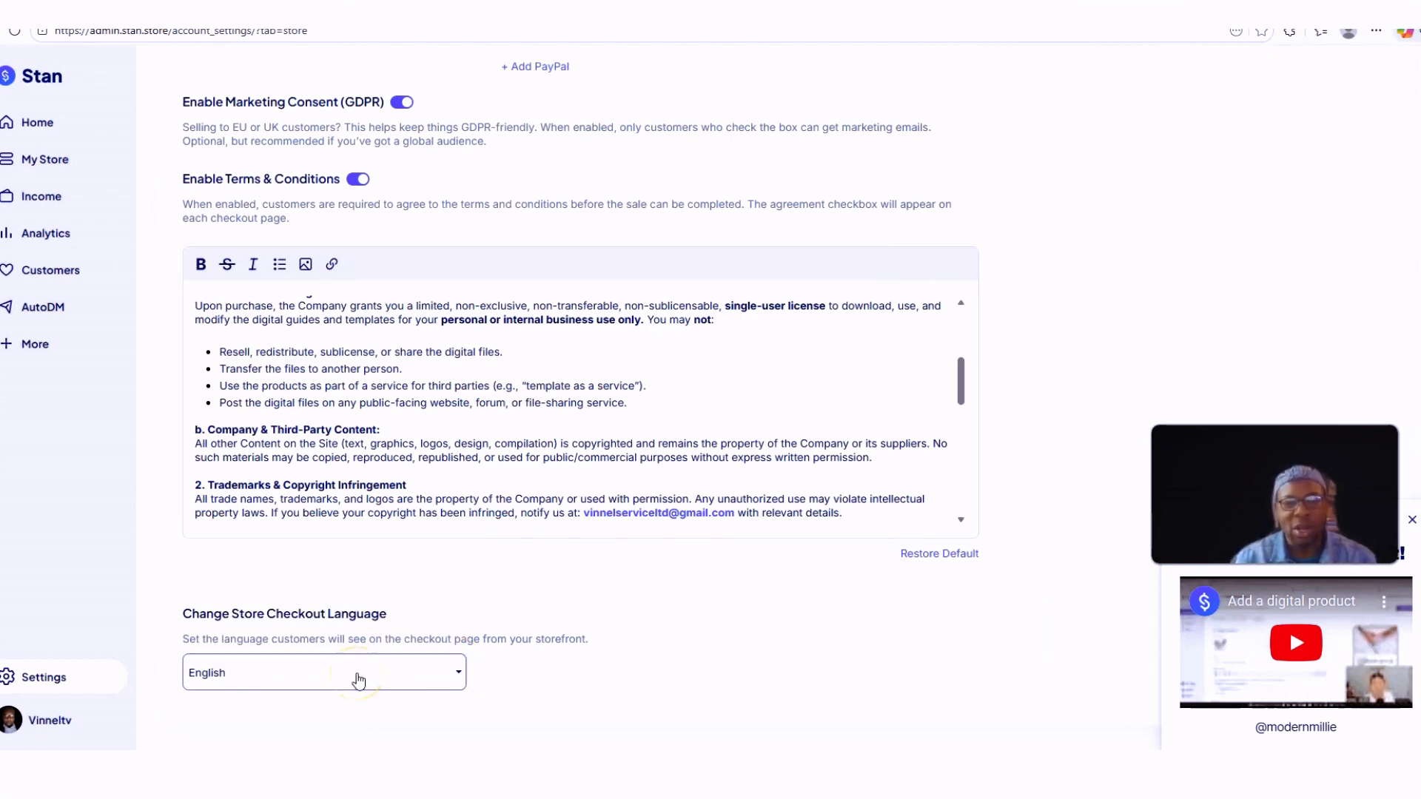
{"action": "scroll", "coordinate": [338, 344], "scroll_direction": "up", "scroll_amount": 5}
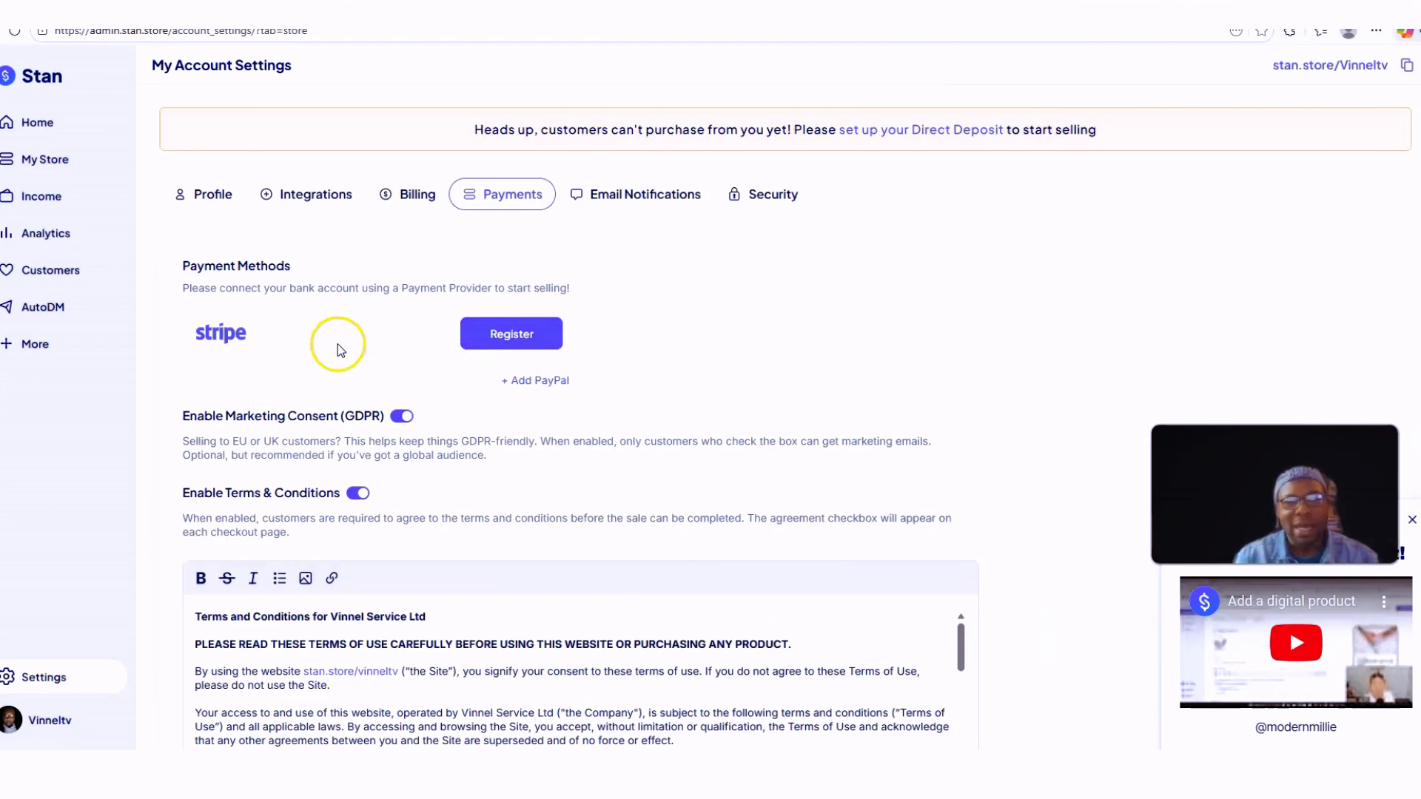
{"action": "left_click", "coordinate": [535, 382]}
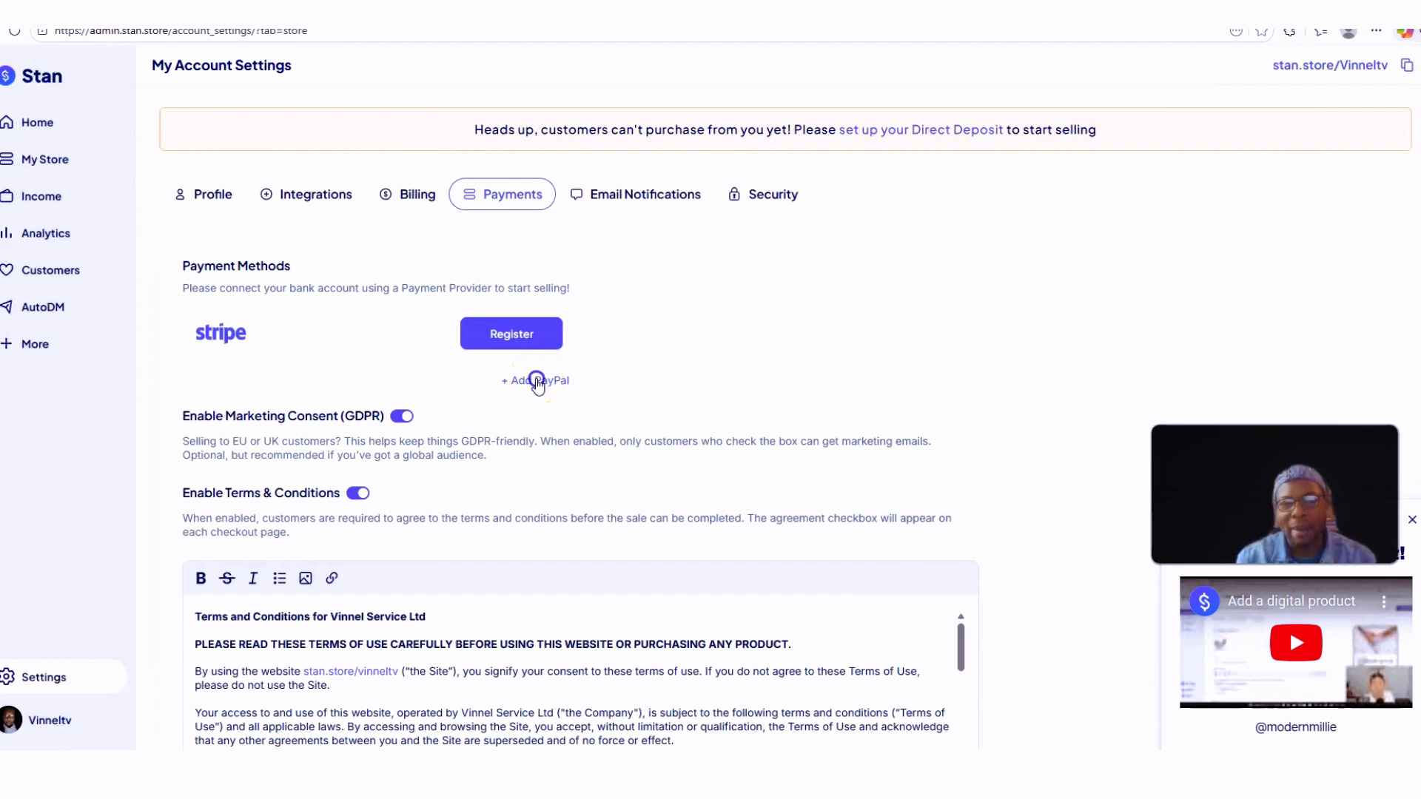
{"action": "left_click", "coordinate": [780, 388]}
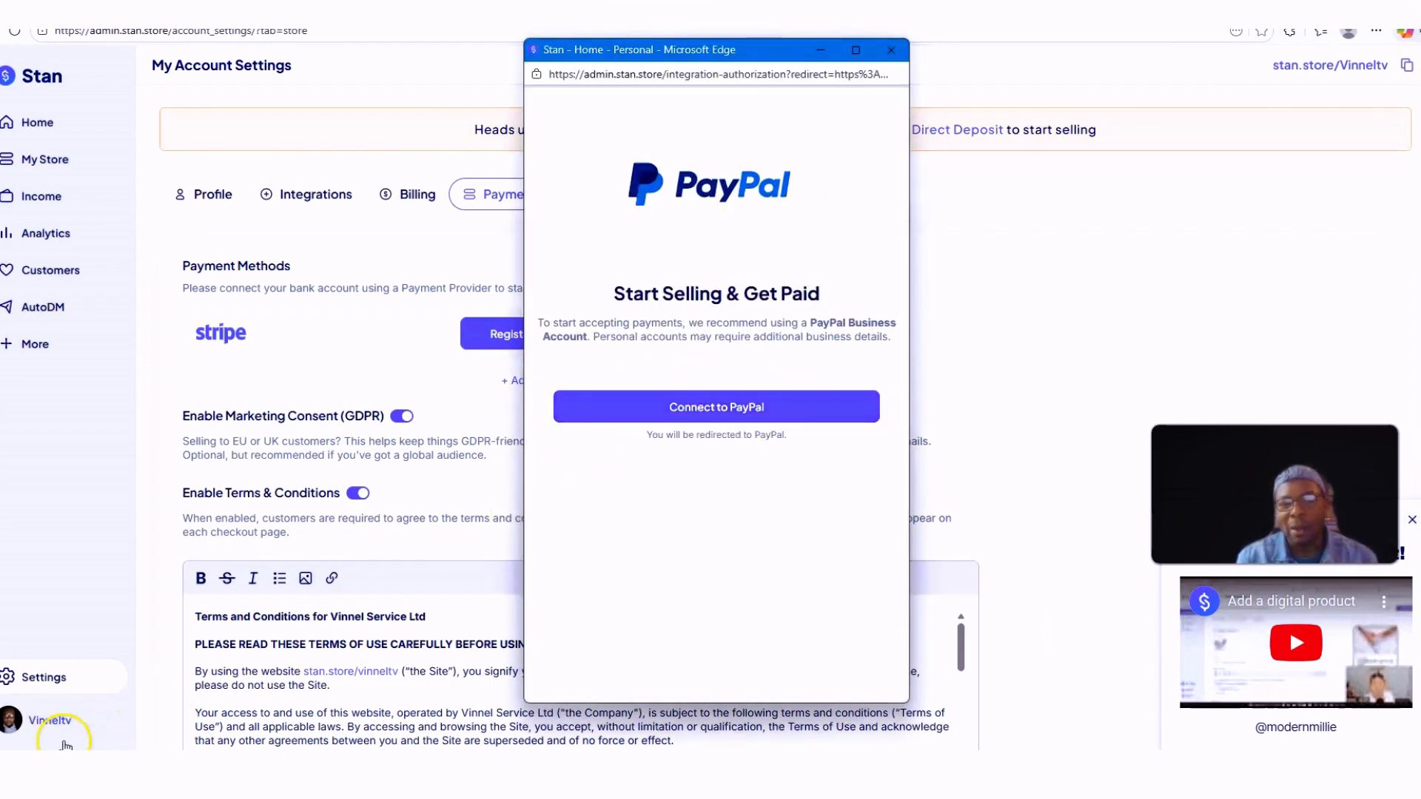
Step: Start the Stripe registration with United Kingdom as home country and create the Stan Stripe account
{"action": "left_click", "coordinate": [512, 335]}
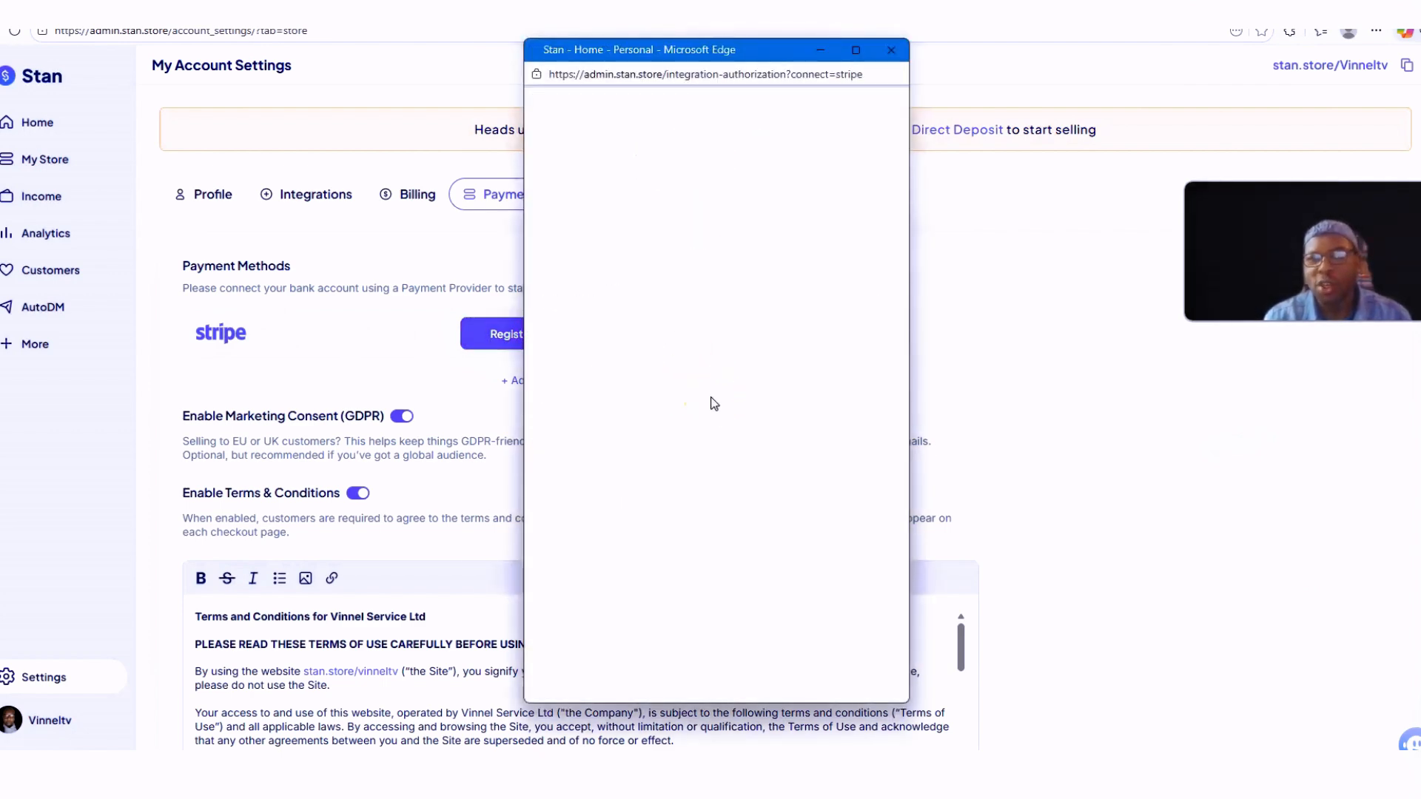
{"action": "left_click", "coordinate": [872, 413]}
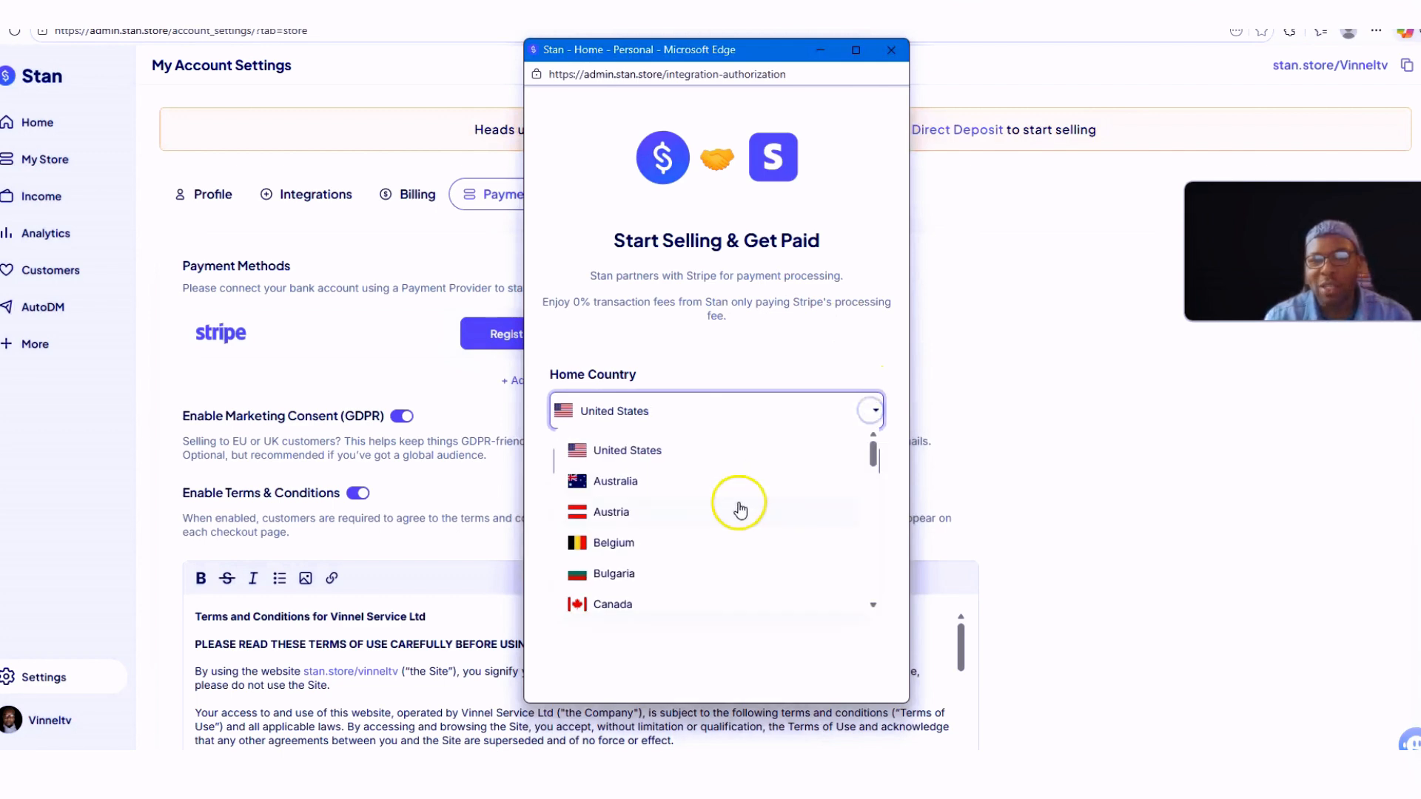
{"action": "scroll", "coordinate": [736, 507], "scroll_direction": "down", "scroll_amount": 5}
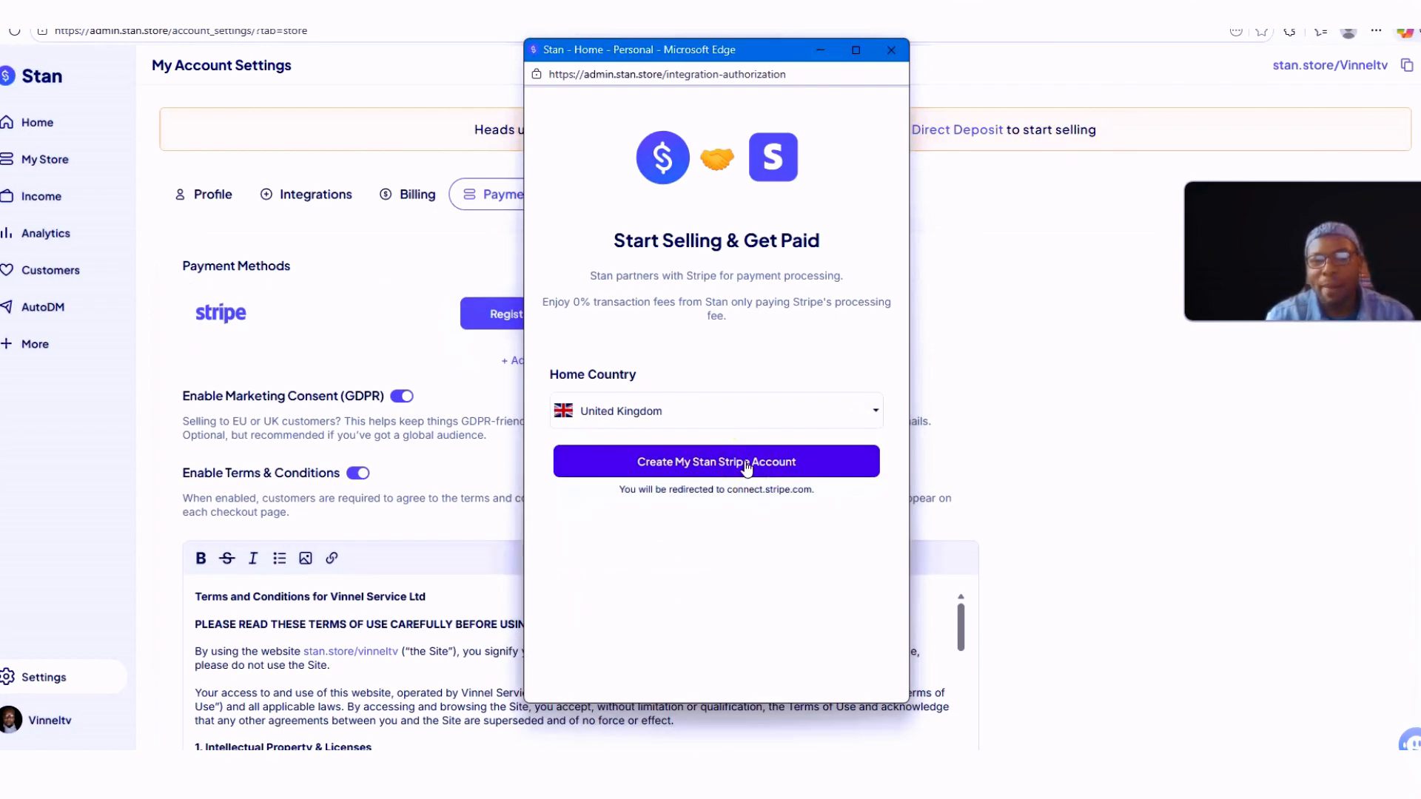
{"action": "left_click", "coordinate": [747, 463]}
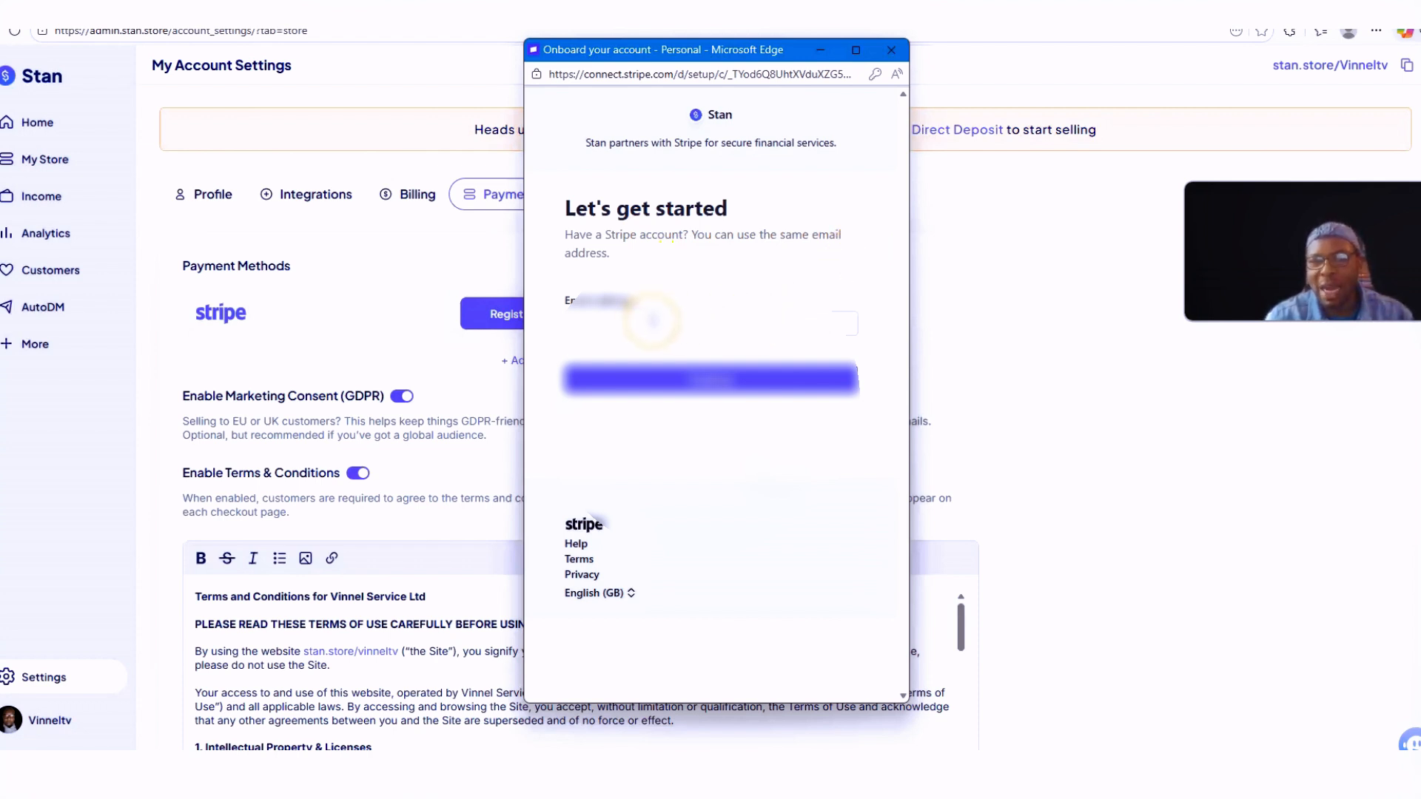
Step: Enter the Stripe account's email address, continue with the saved account information and confirm it
{"action": "left_click", "coordinate": [642, 320]}
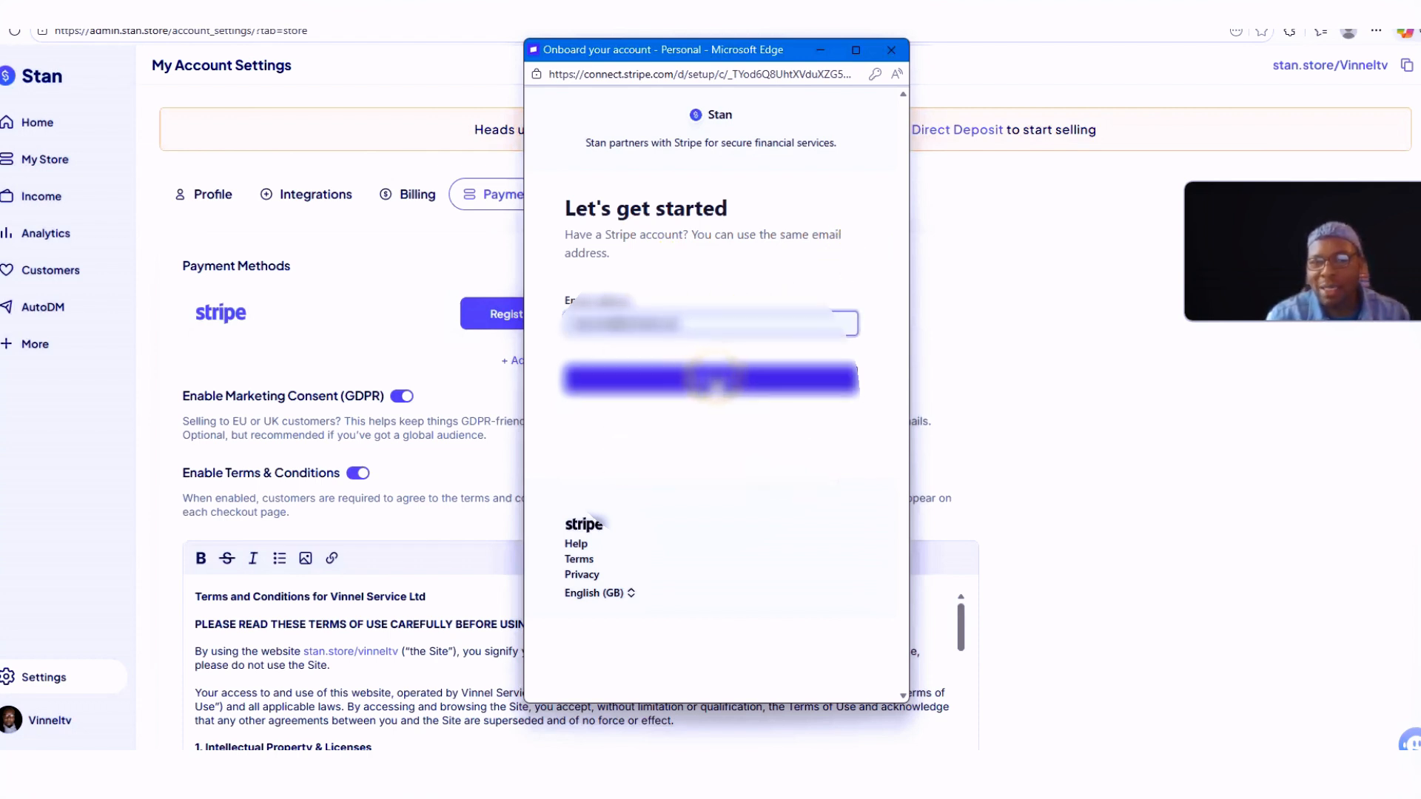
{"action": "left_click", "coordinate": [714, 384]}
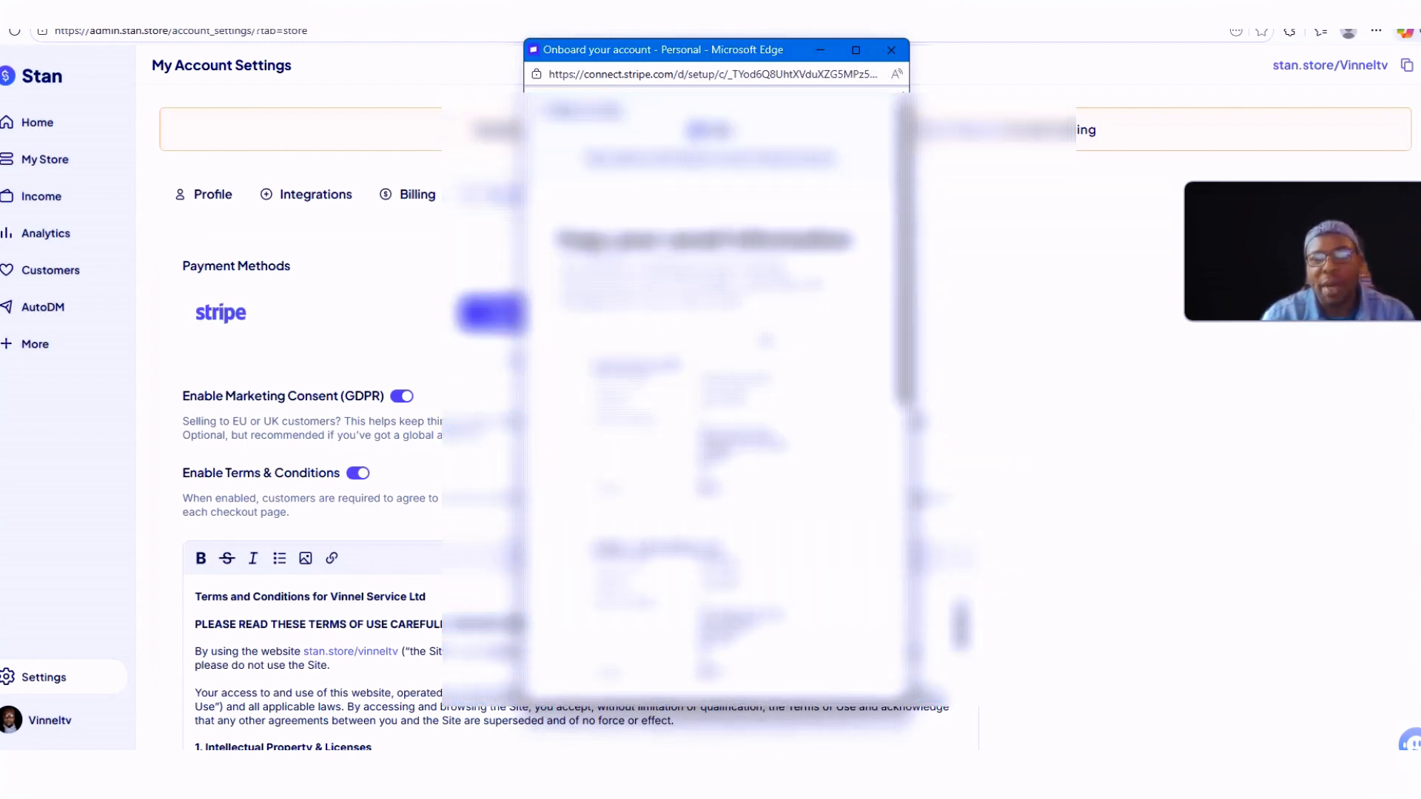
{"action": "scroll", "coordinate": [766, 339], "scroll_direction": "down", "scroll_amount": 5}
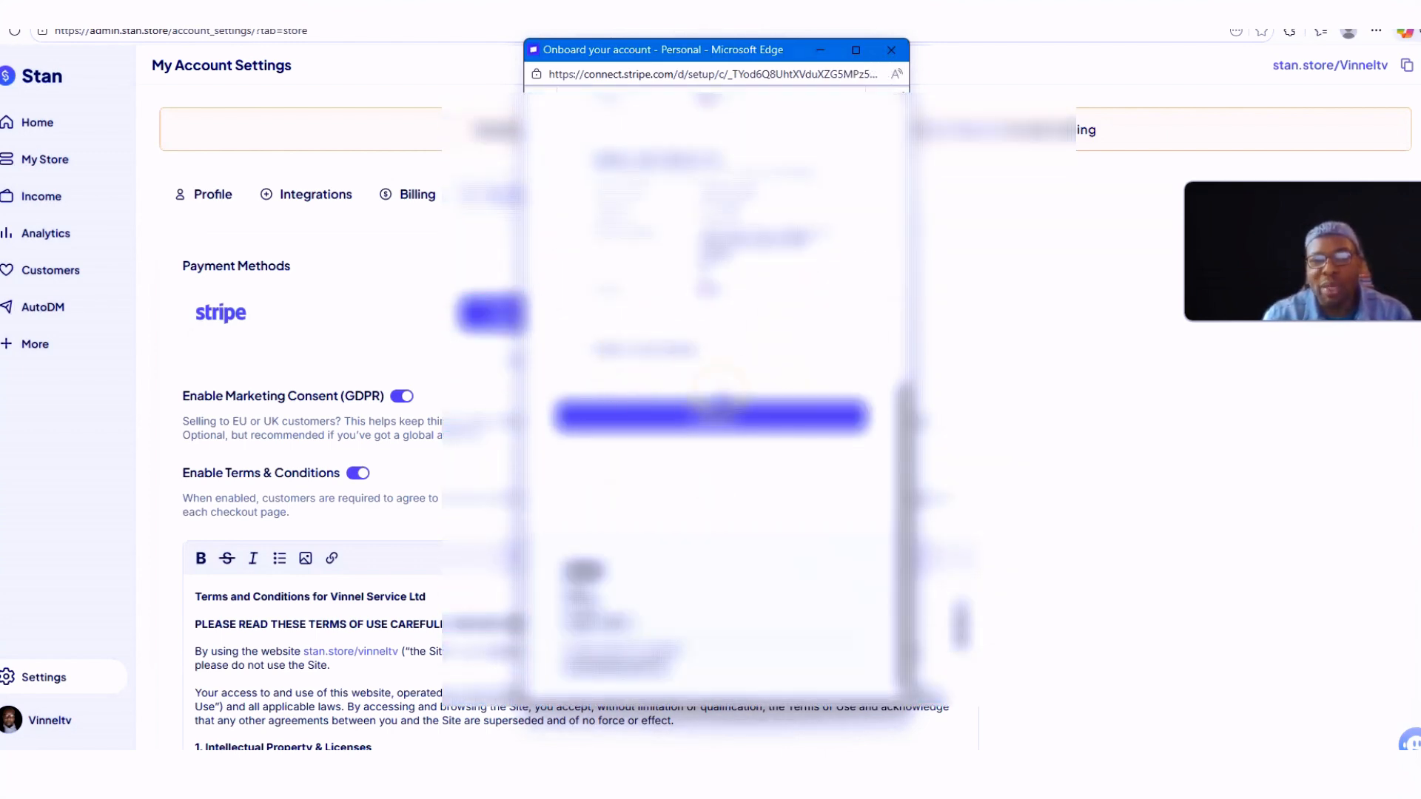
{"action": "left_click", "coordinate": [713, 416]}
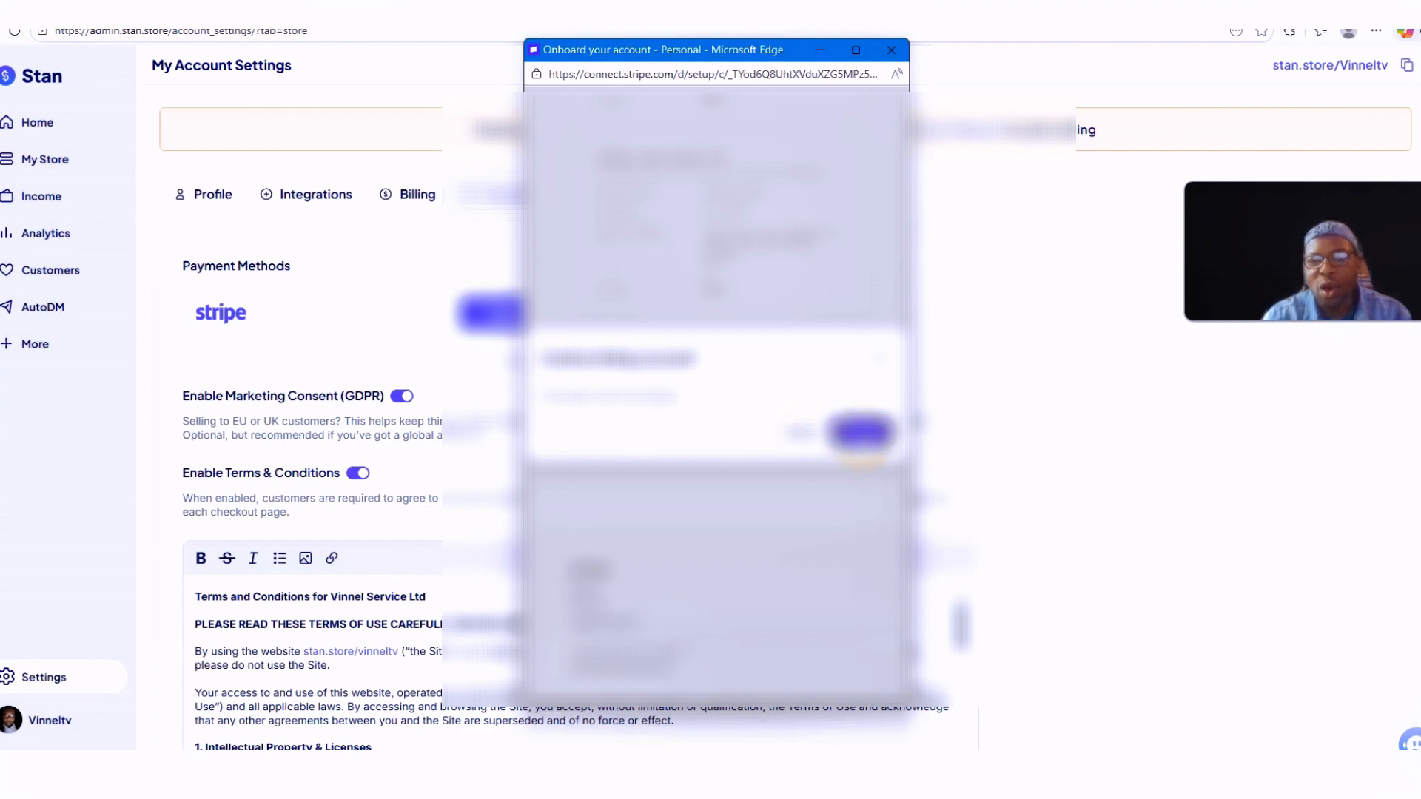
{"action": "left_click", "coordinate": [861, 431]}
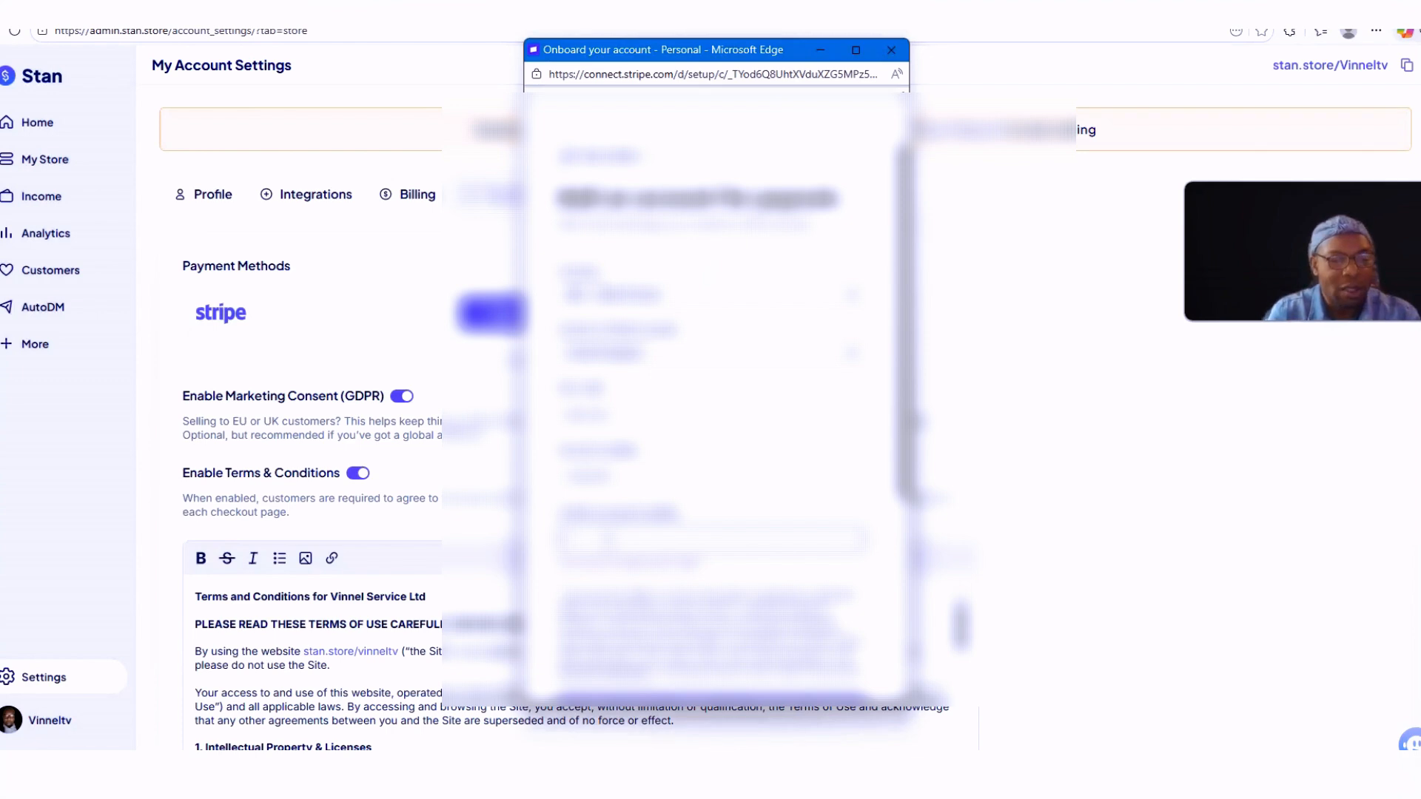
Step: Complete the payout bank account details, including the account number confirmation, and submit the reviewed Stripe onboarding
{"action": "scroll", "coordinate": [715, 444], "scroll_direction": "down", "scroll_amount": 2}
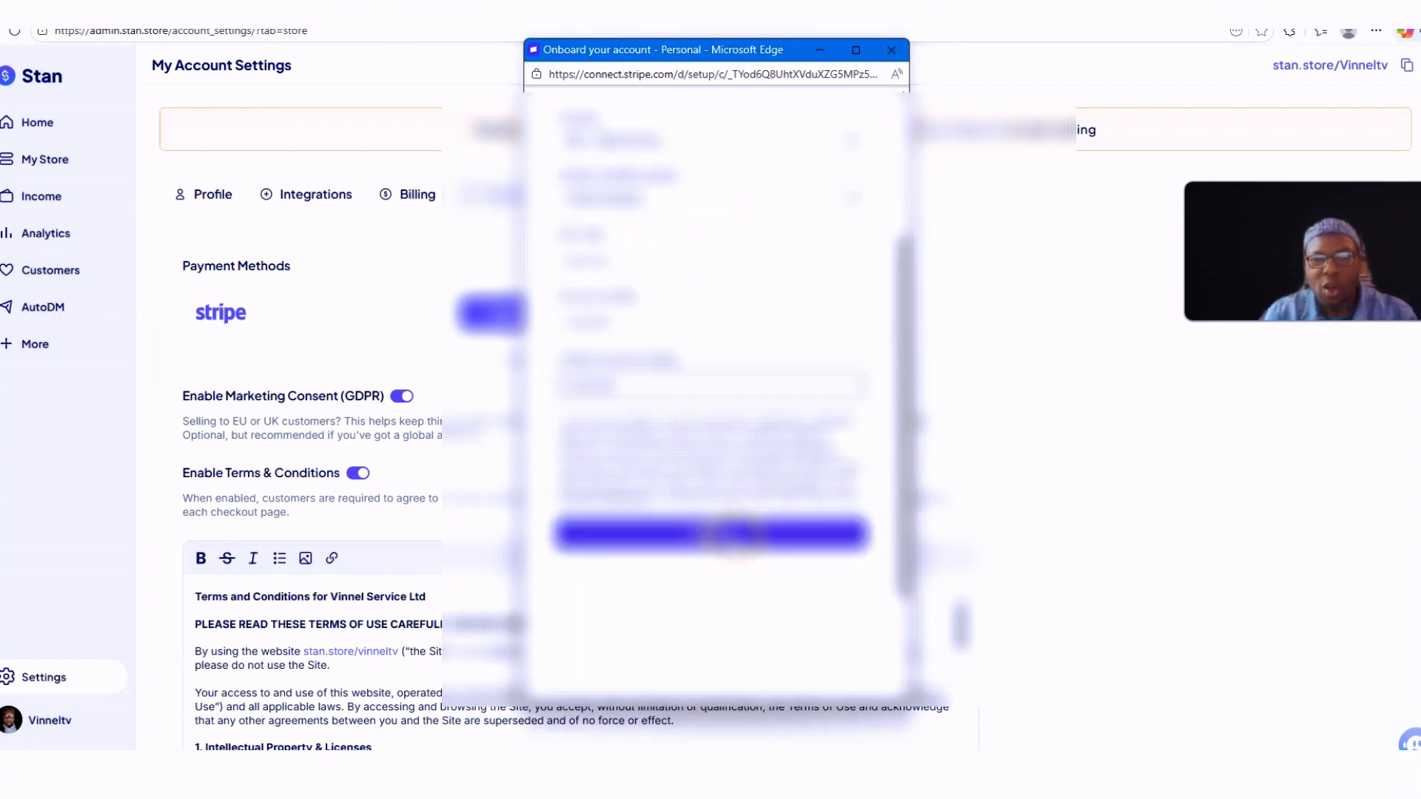
{"action": "left_click", "coordinate": [731, 532]}
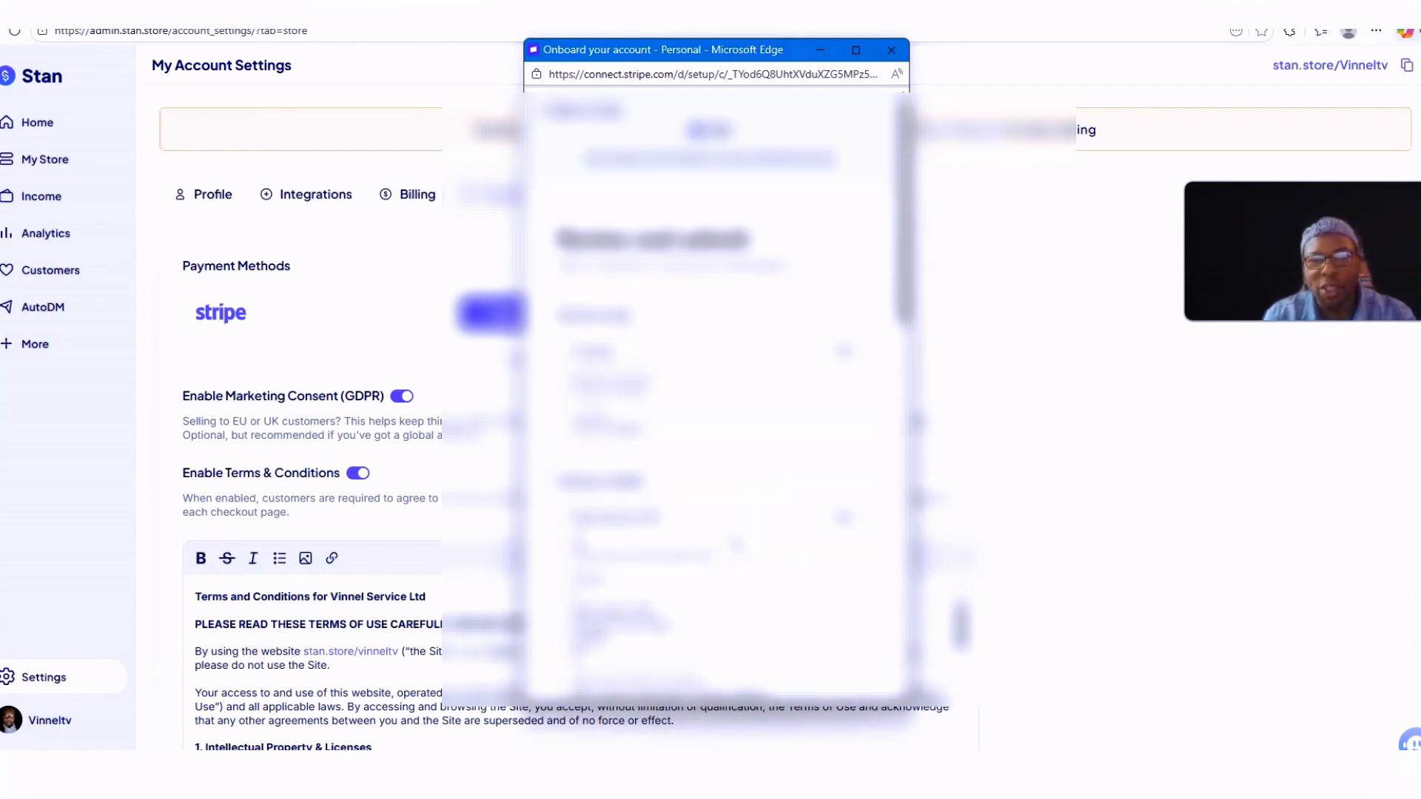
{"action": "left_click", "coordinate": [821, 465]}
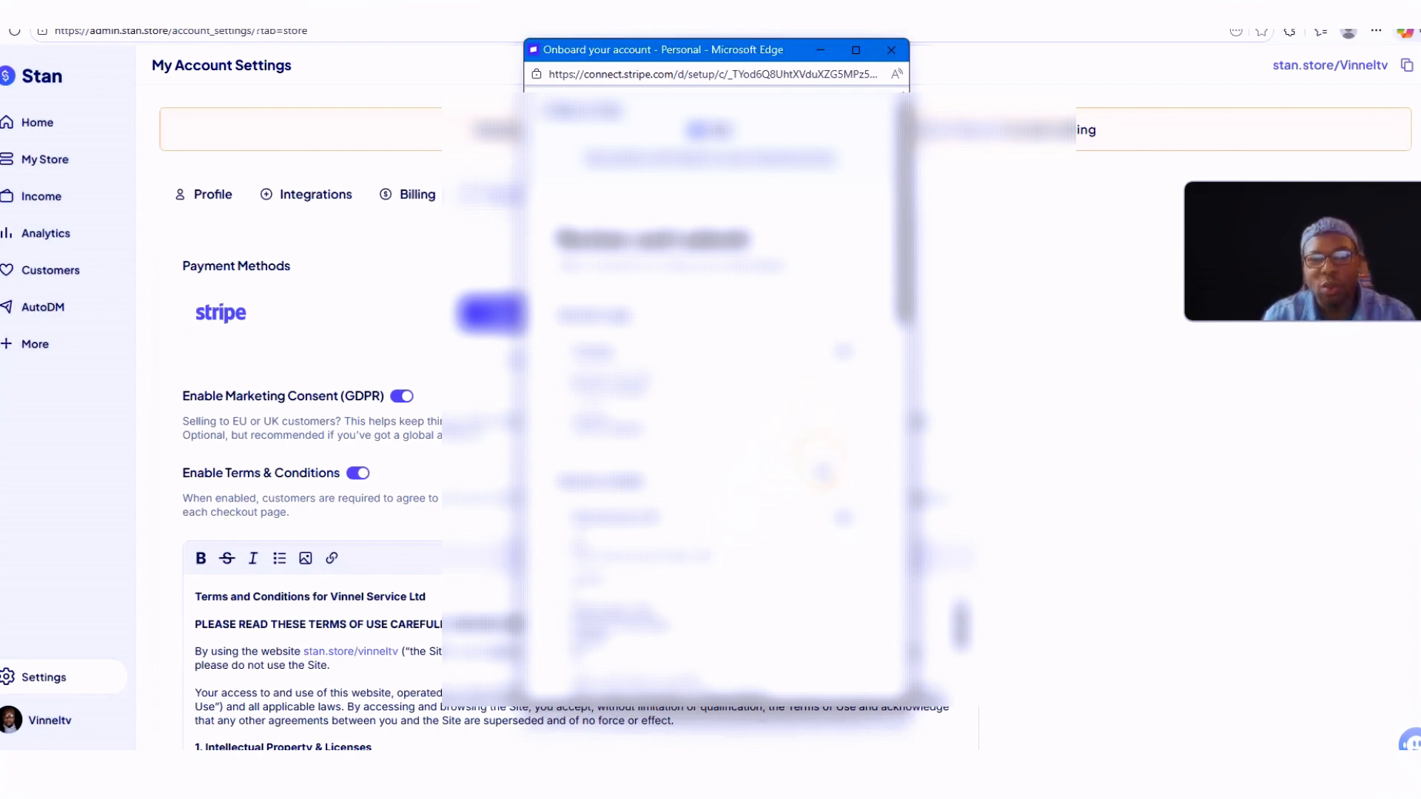
{"action": "scroll", "coordinate": [821, 474], "scroll_direction": "down", "scroll_amount": 5}
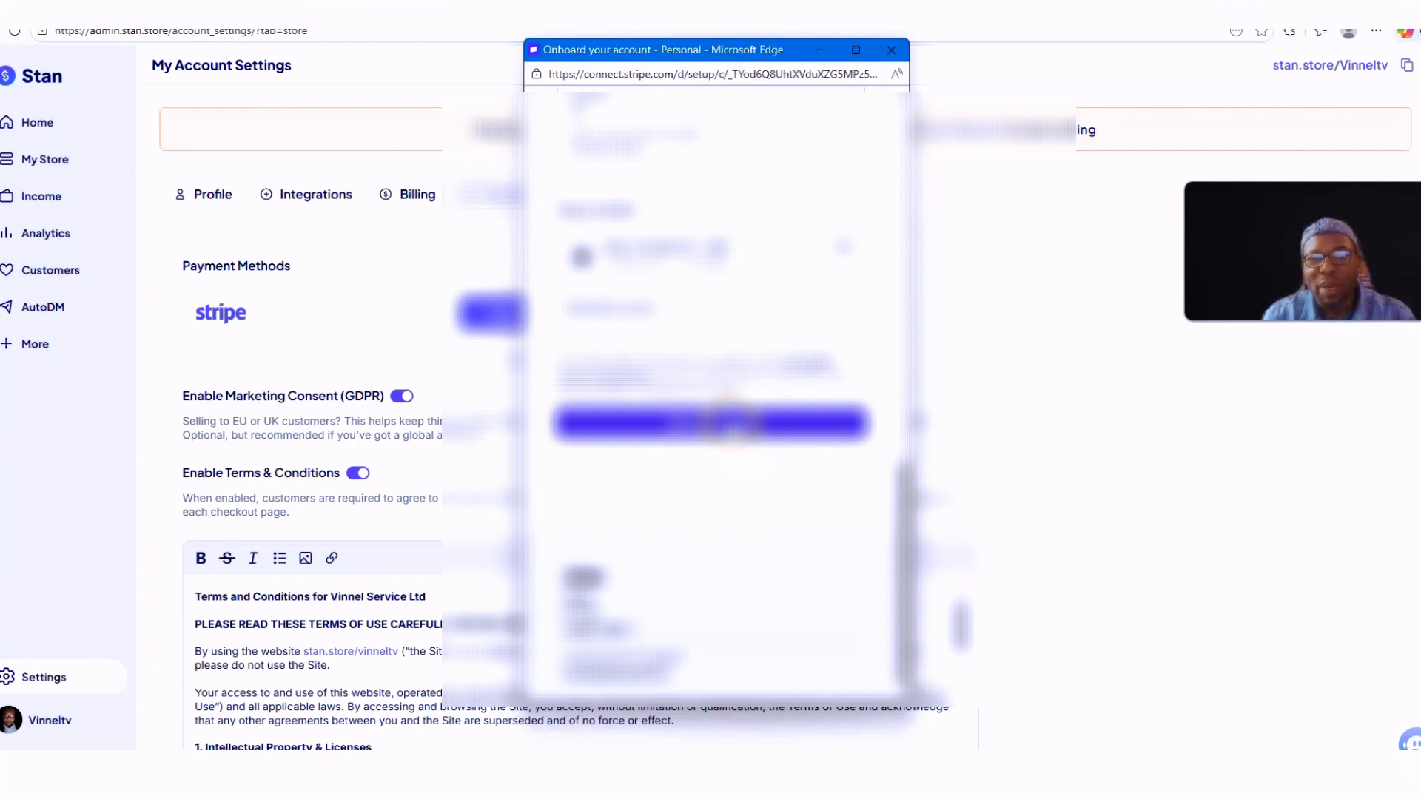
{"action": "left_click", "coordinate": [729, 423]}
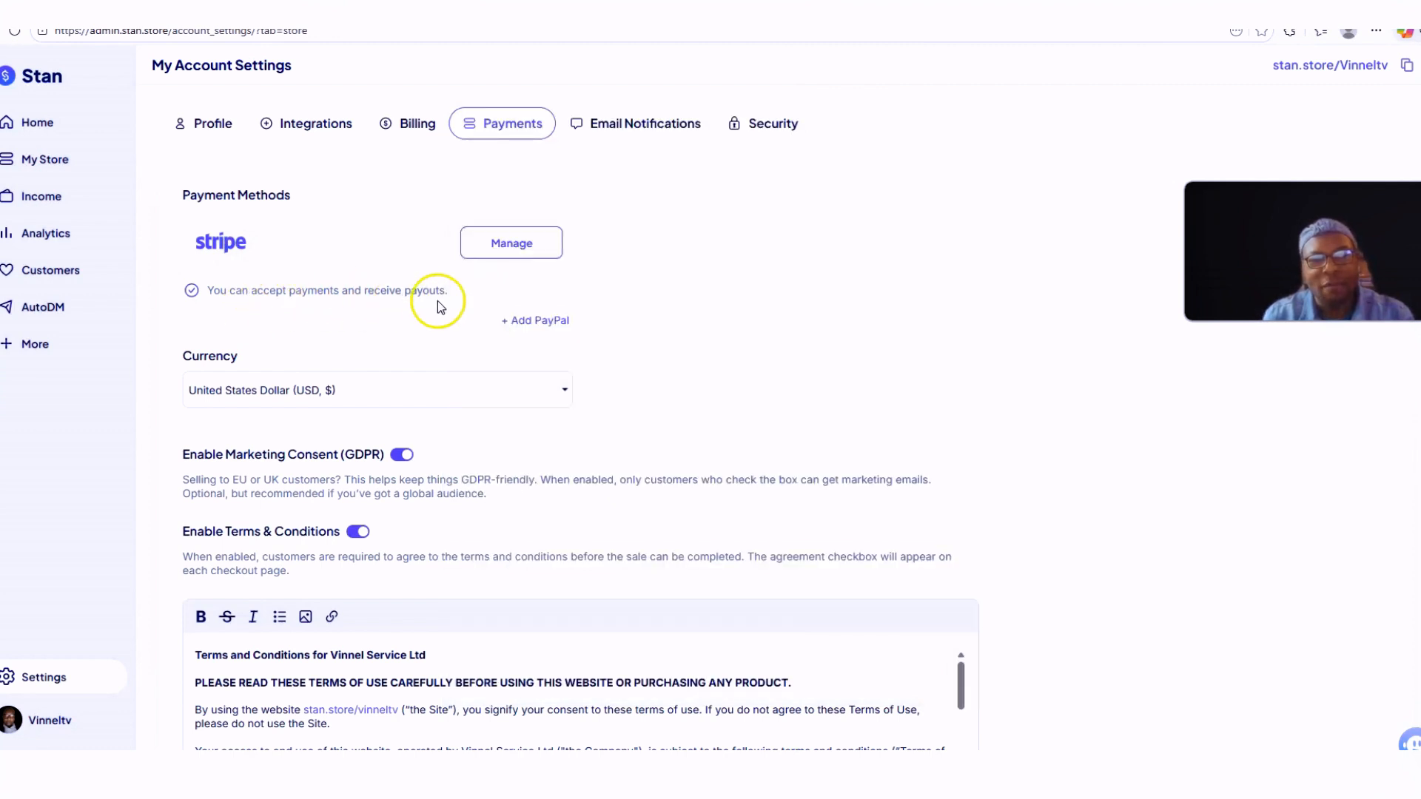
Step: Set the store currency to British Pound (GBP, £) and save it
{"action": "left_click", "coordinate": [554, 394]}
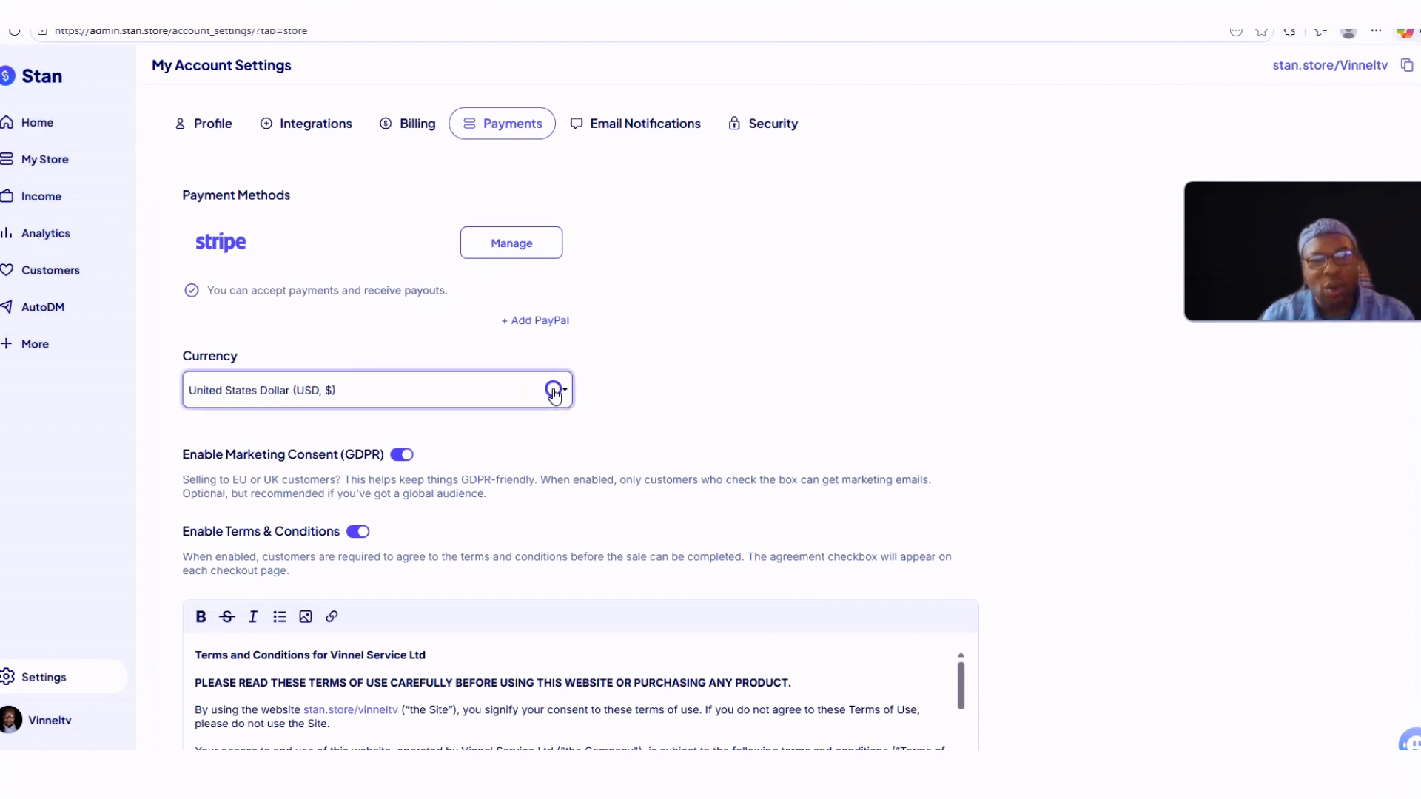
{"action": "scroll", "coordinate": [505, 479], "scroll_direction": "down", "scroll_amount": 1}
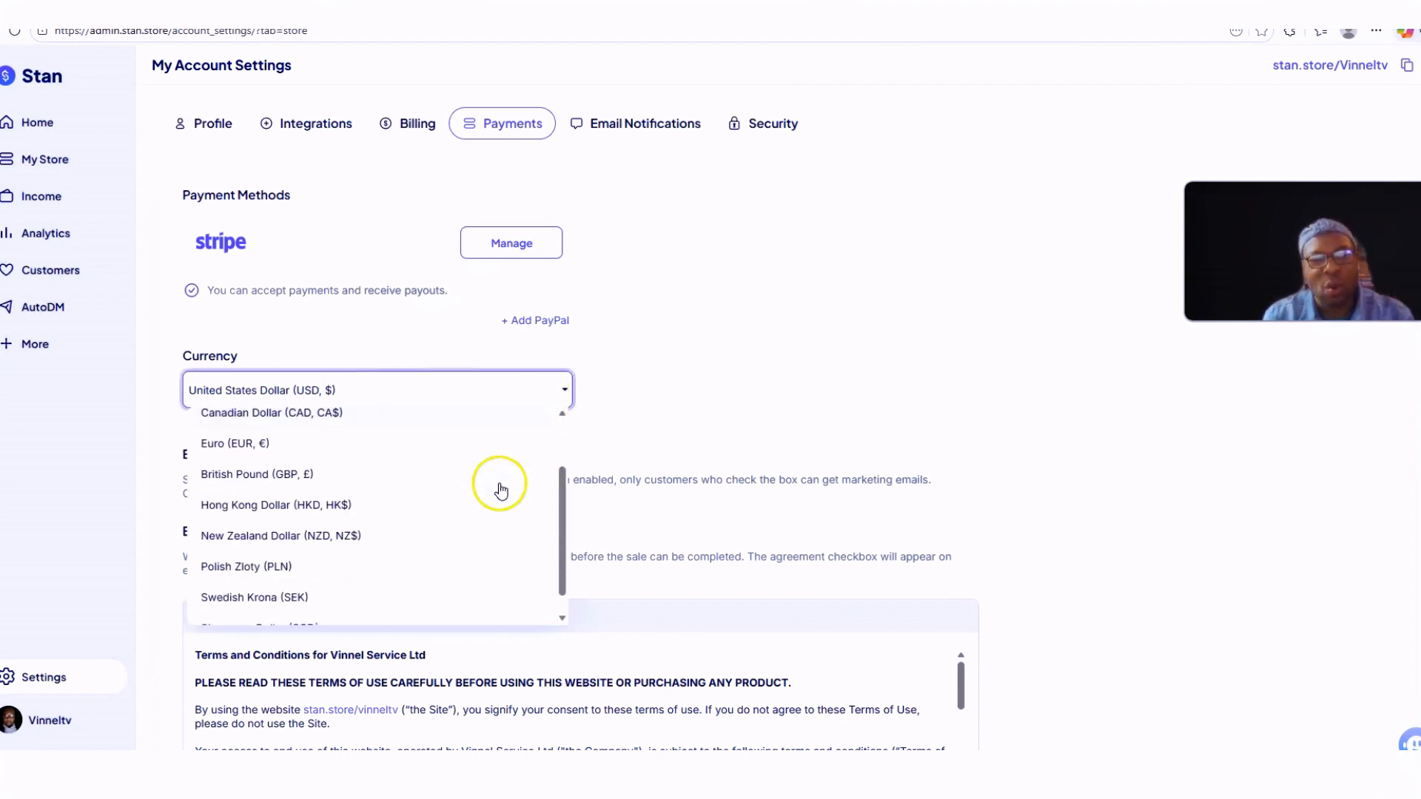
{"action": "scroll", "coordinate": [501, 490], "scroll_direction": "down", "scroll_amount": 1}
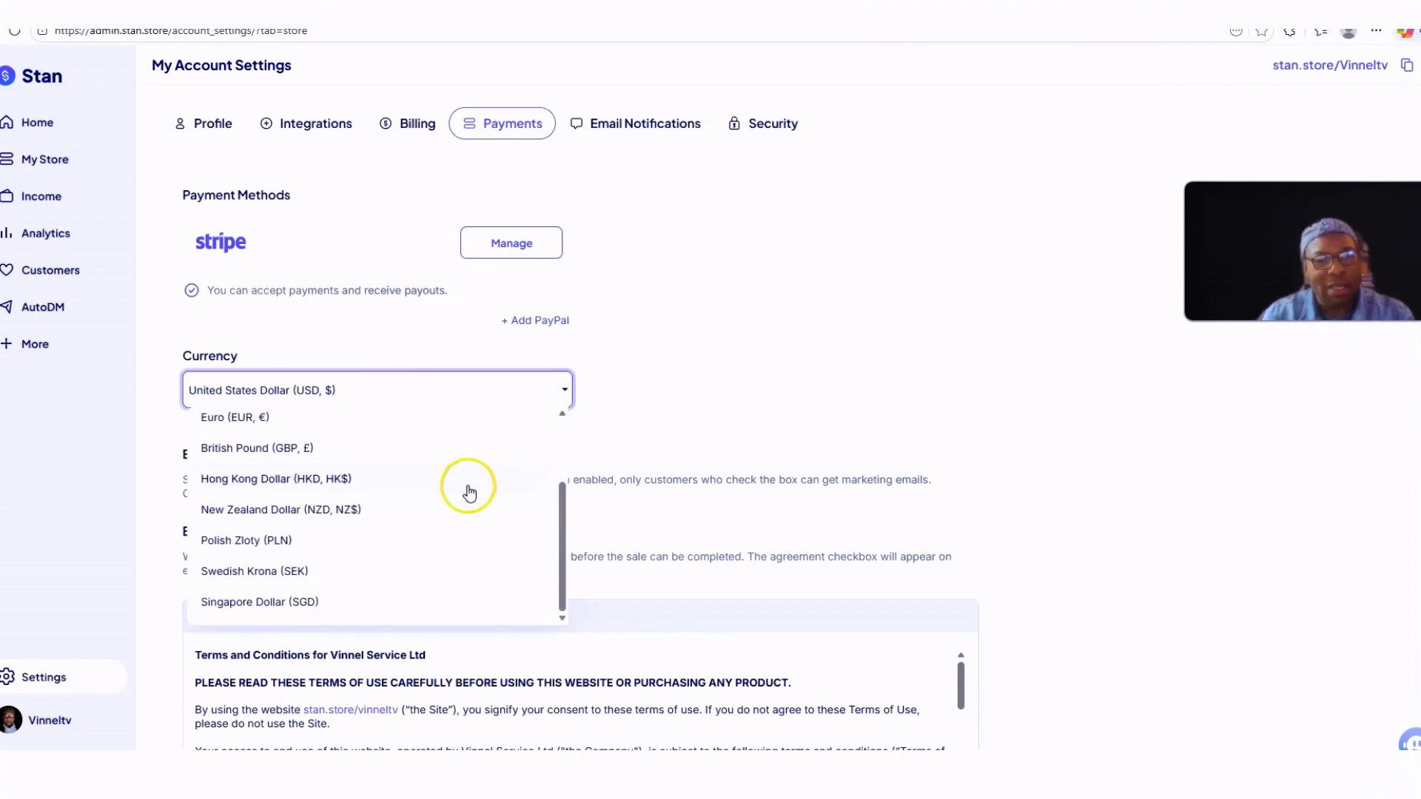
{"action": "left_click", "coordinate": [327, 450]}
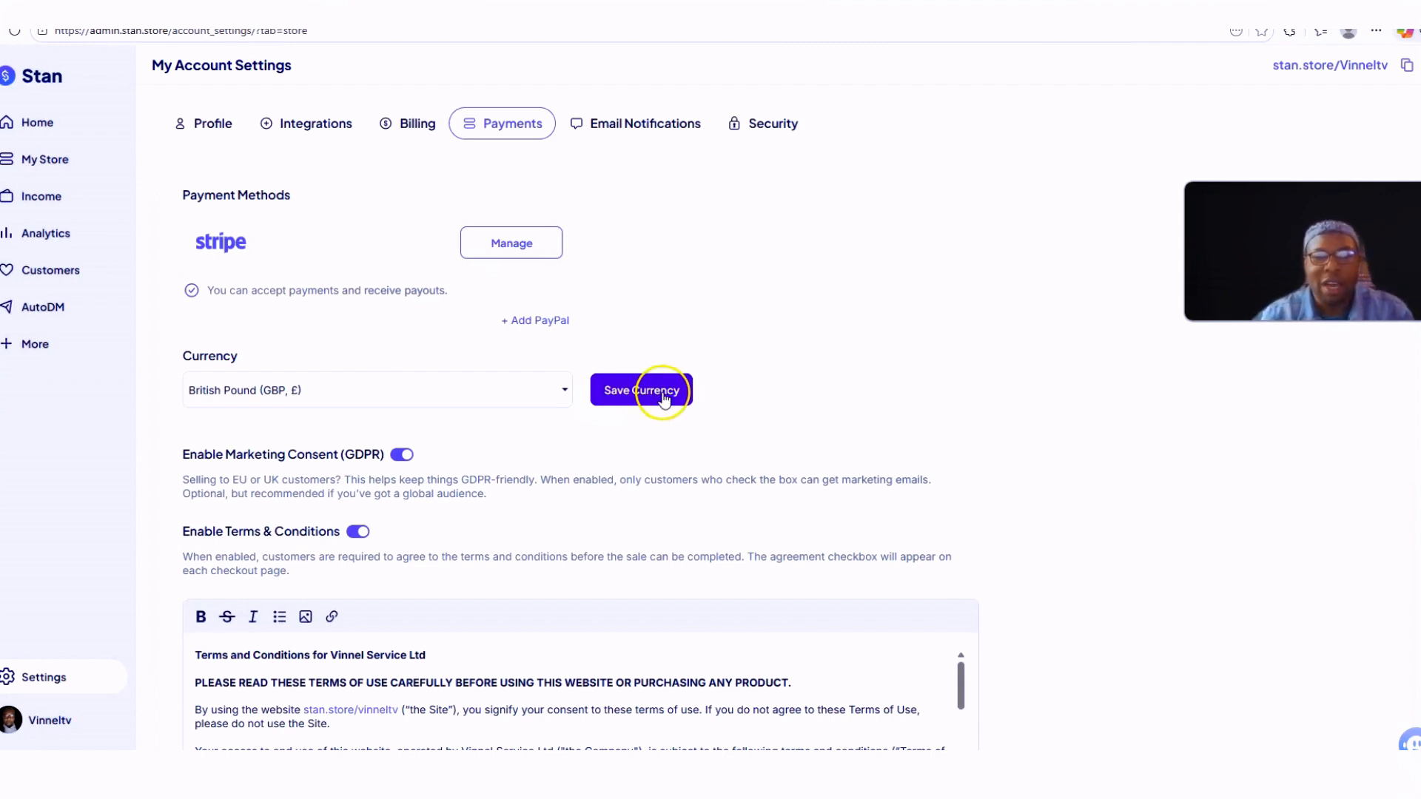
{"action": "left_click", "coordinate": [658, 395]}
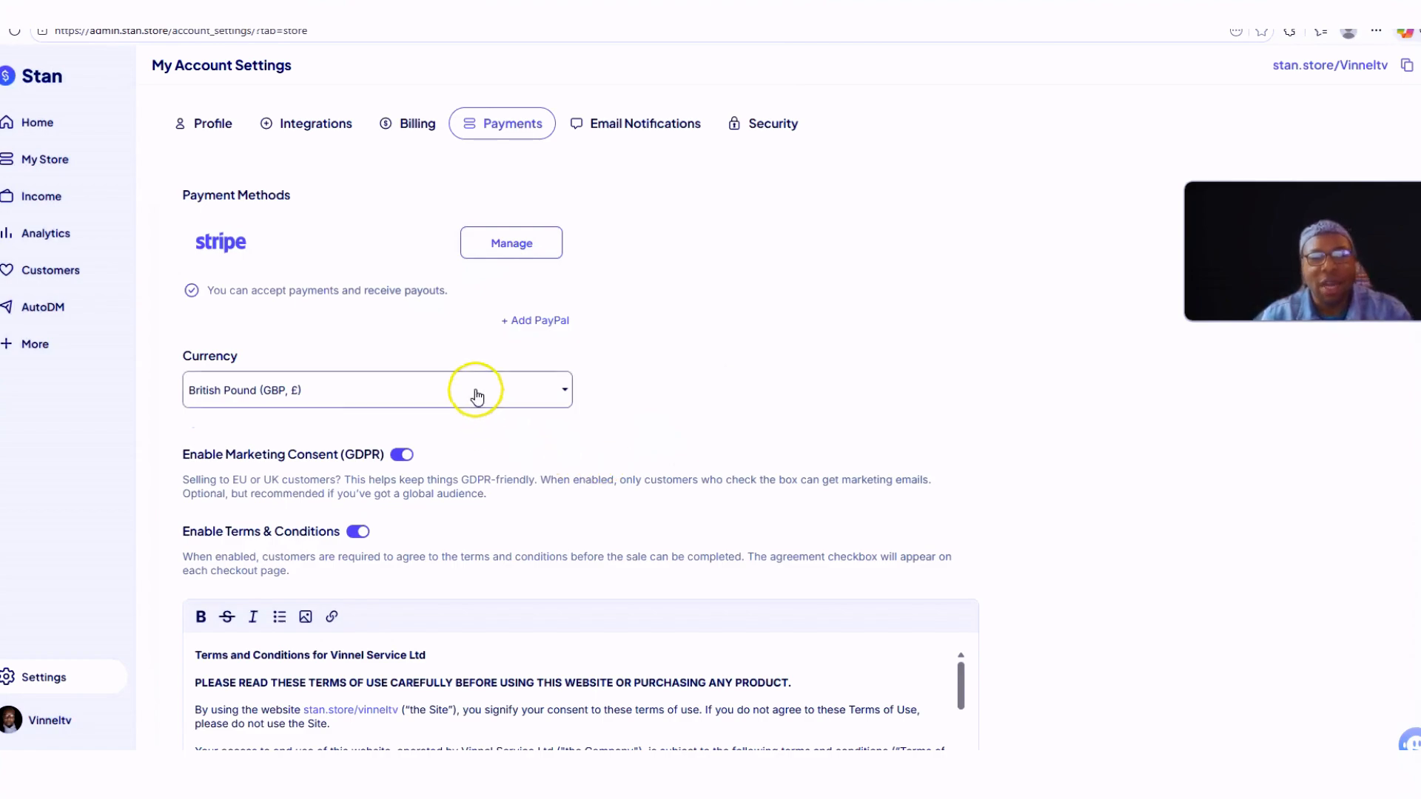
Step: Enable automatic taxes in the payment settings, provide the business tax address and keep Inclusive tax pricing
{"action": "scroll", "coordinate": [735, 340], "scroll_direction": "down", "scroll_amount": 5}
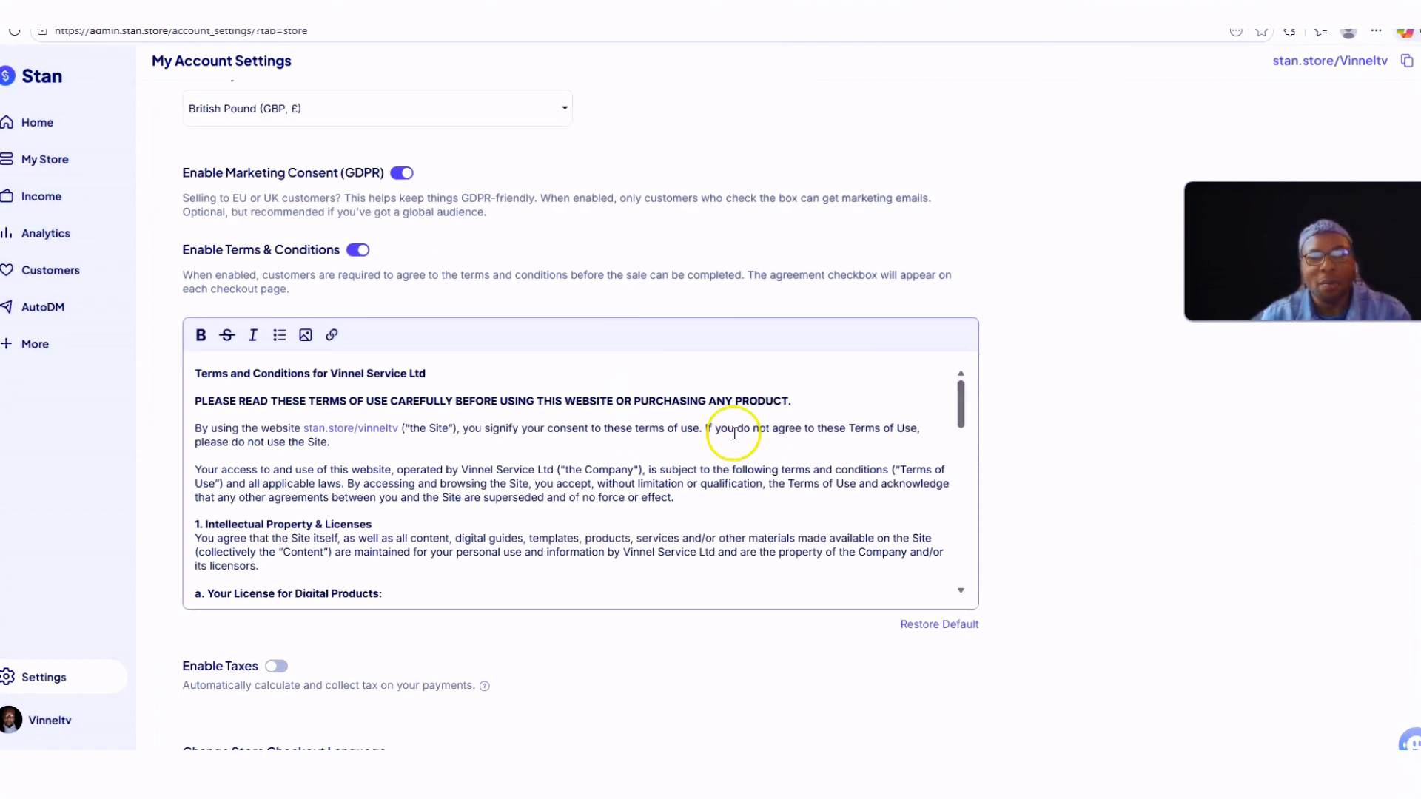
{"action": "scroll", "coordinate": [799, 413], "scroll_direction": "up", "scroll_amount": 5}
{"action": "scroll", "coordinate": [1031, 532], "scroll_direction": "down", "scroll_amount": 4}
{"action": "scroll", "coordinate": [1030, 531], "scroll_direction": "down", "scroll_amount": 2}
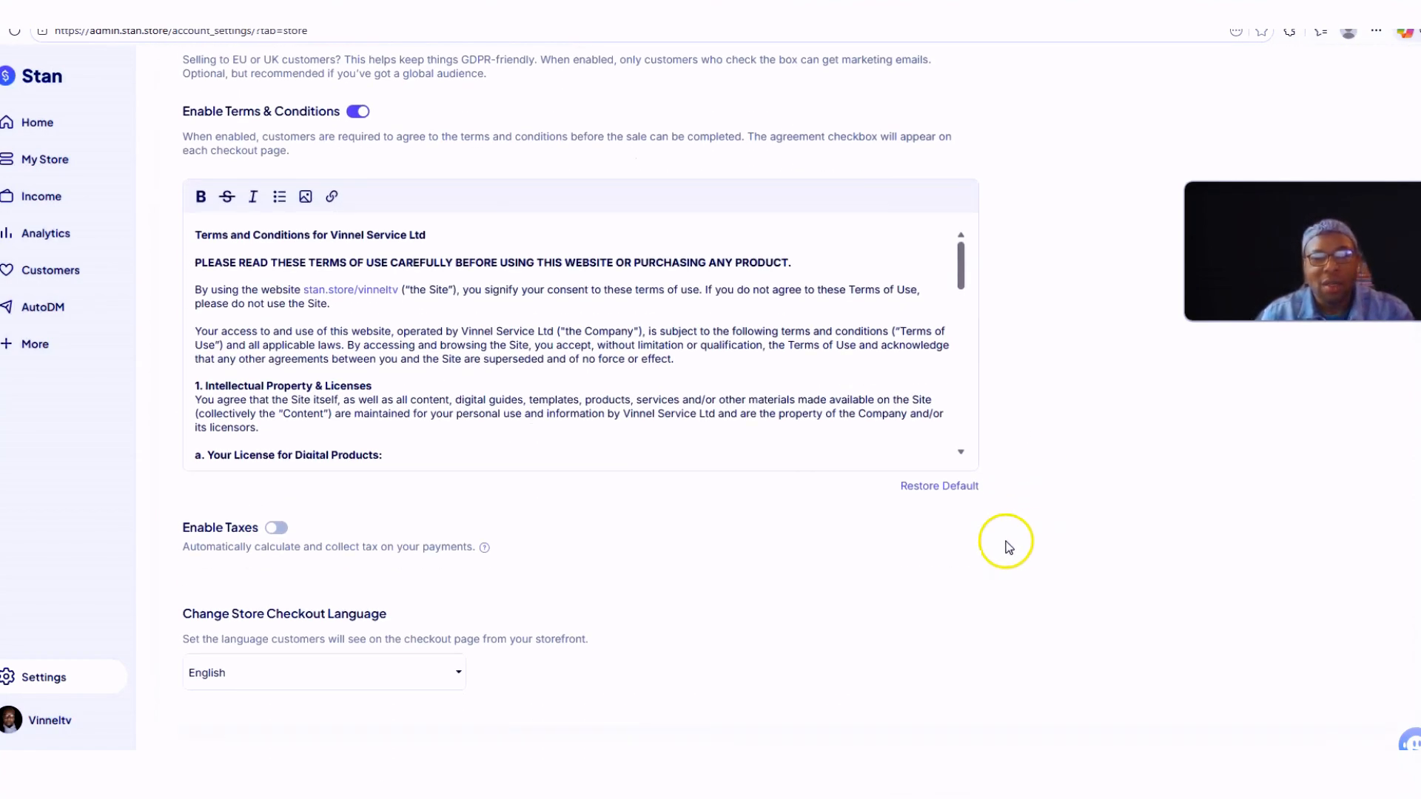
{"action": "scroll", "coordinate": [1010, 547], "scroll_direction": "up", "scroll_amount": 6}
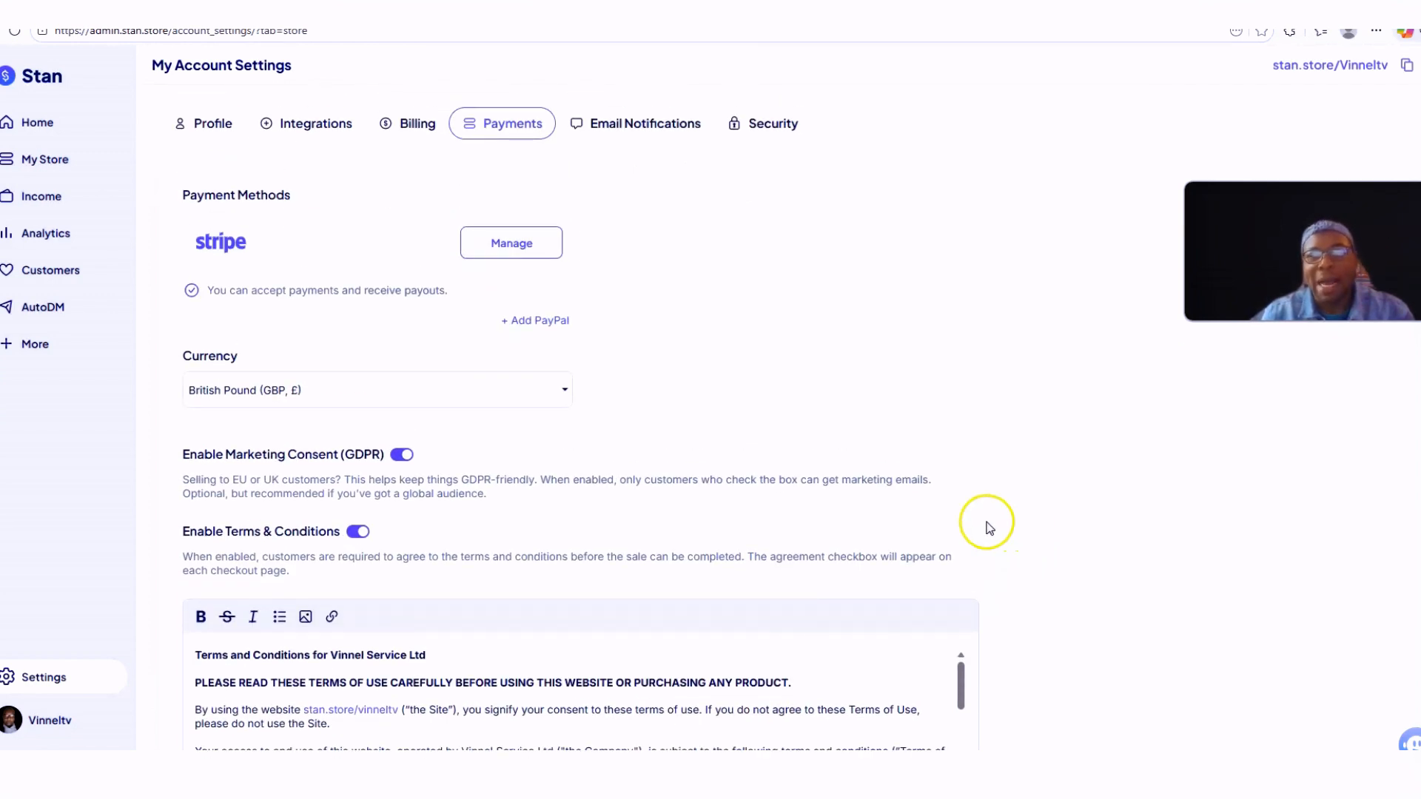
{"action": "scroll", "coordinate": [901, 454], "scroll_direction": "down", "scroll_amount": 5}
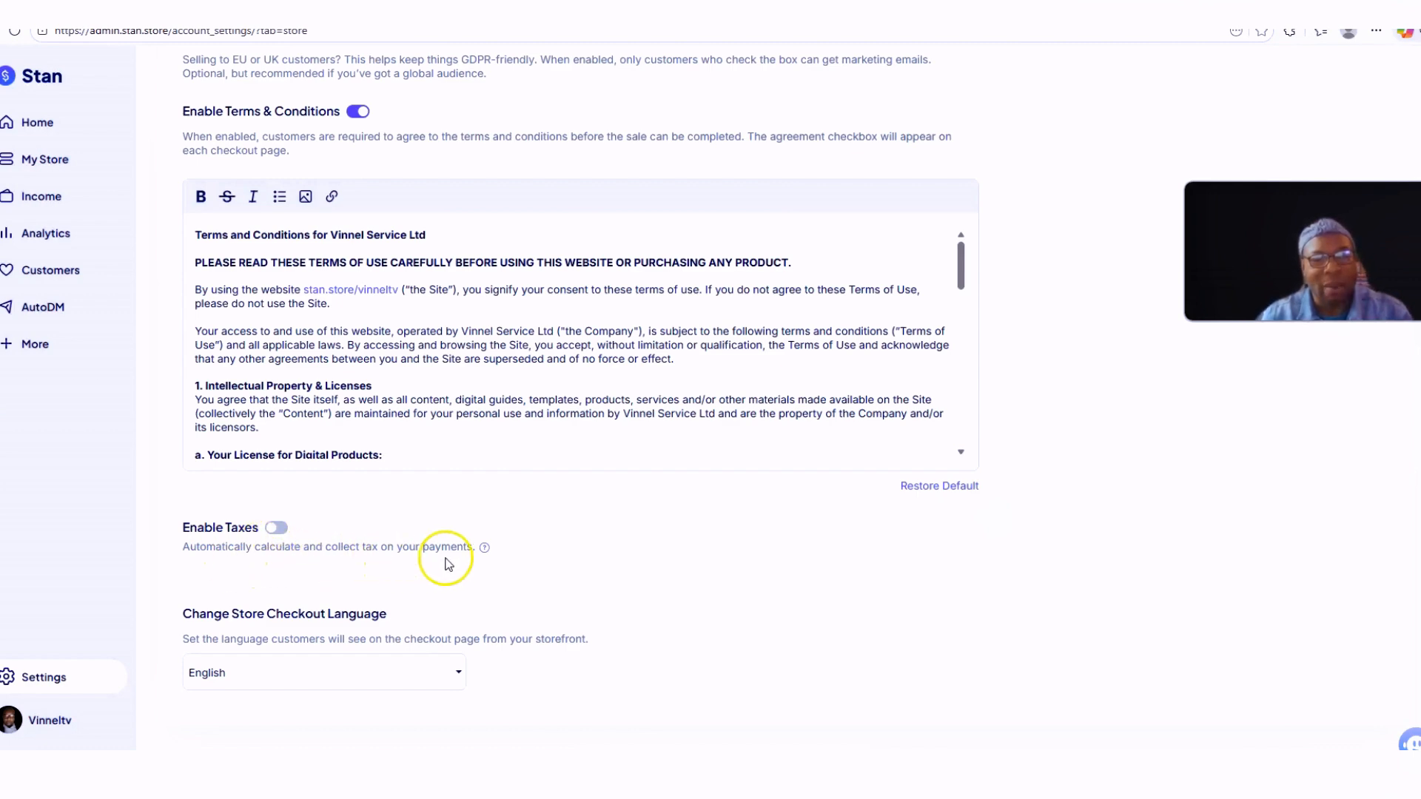
{"action": "left_click", "coordinate": [276, 529]}
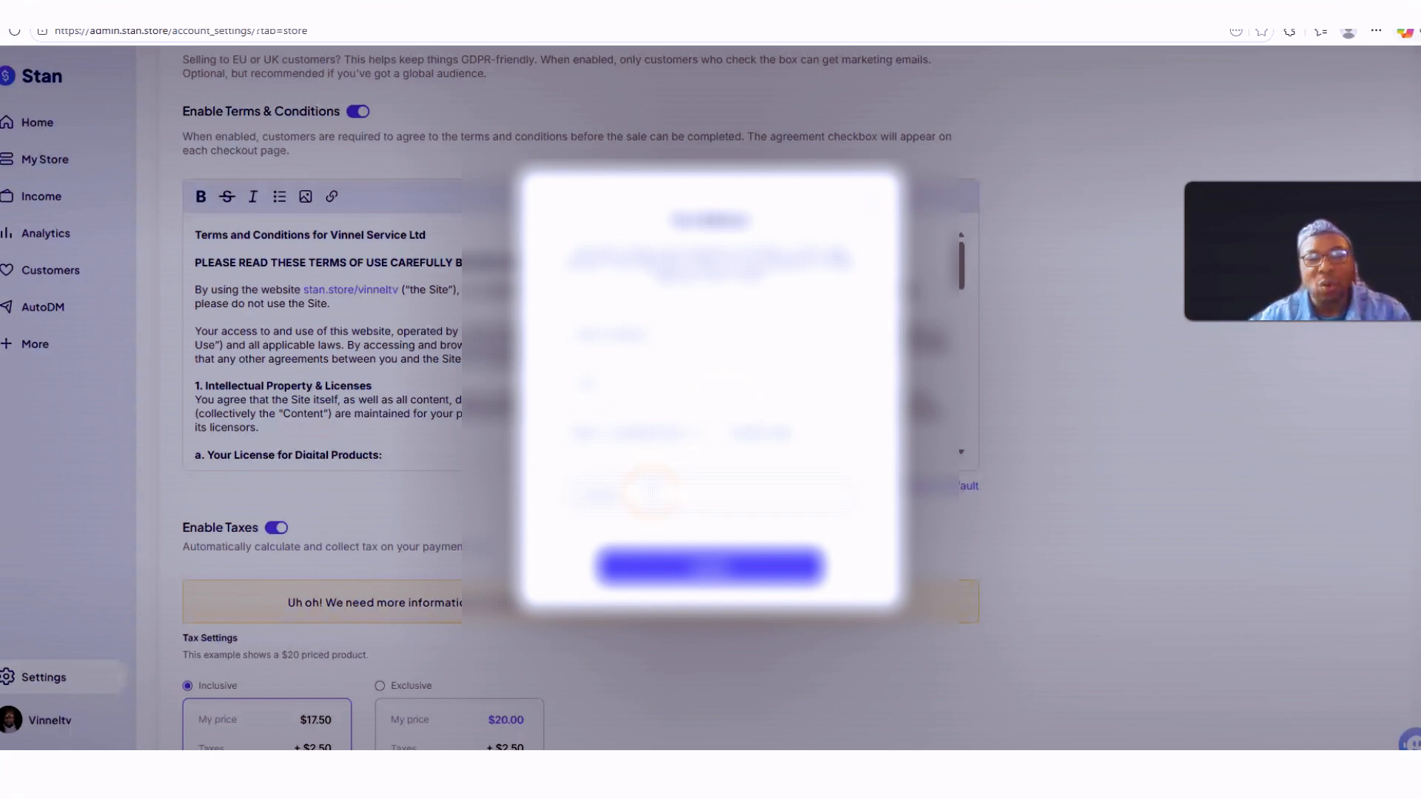
{"action": "left_click", "coordinate": [878, 205]}
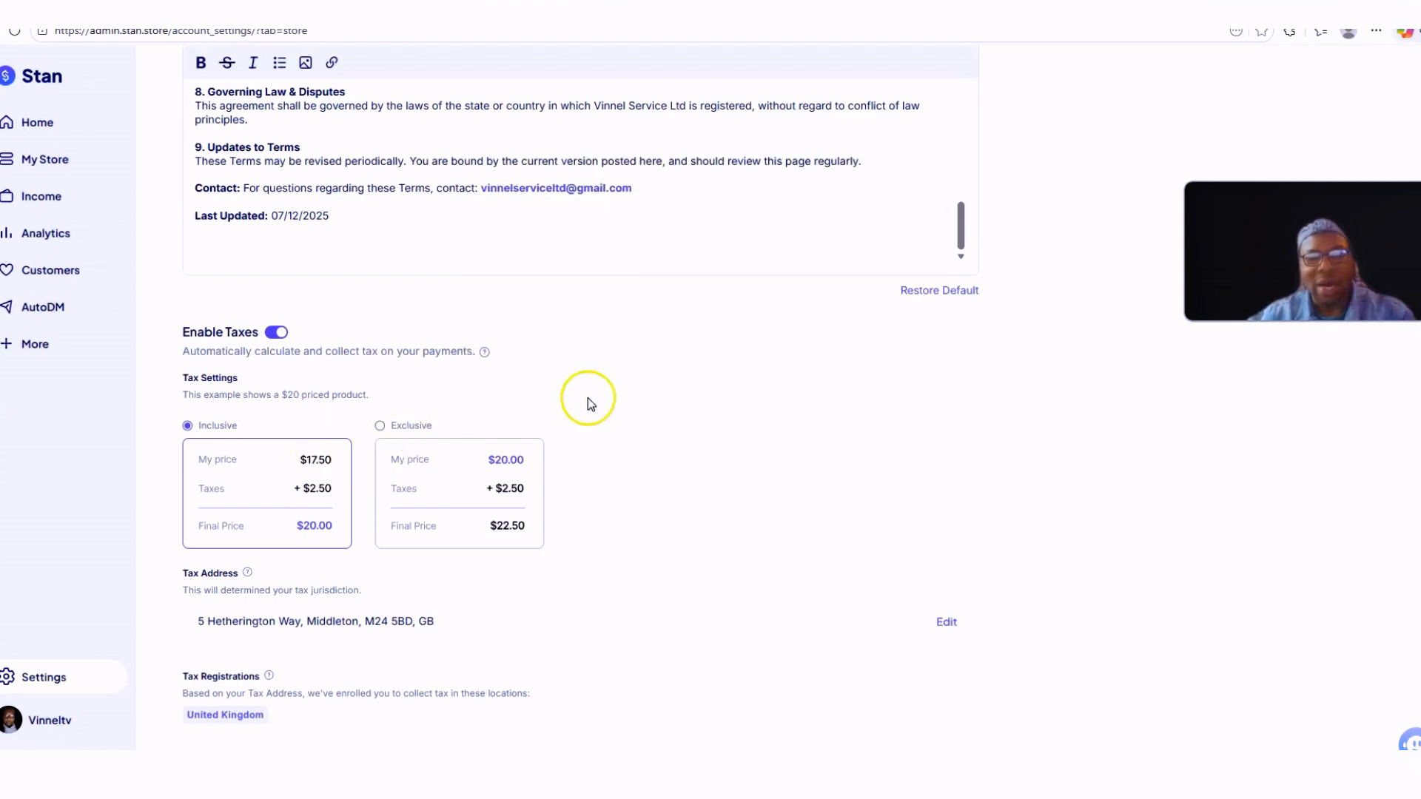
Step: Reopen the HP LaserJet 135w Complete WiFi Setup Guide product from the store, publish it and check it in the store preview
{"action": "scroll", "coordinate": [587, 381], "scroll_direction": "up", "scroll_amount": 3}
{"action": "scroll", "coordinate": [973, 443], "scroll_direction": "up", "scroll_amount": 10}
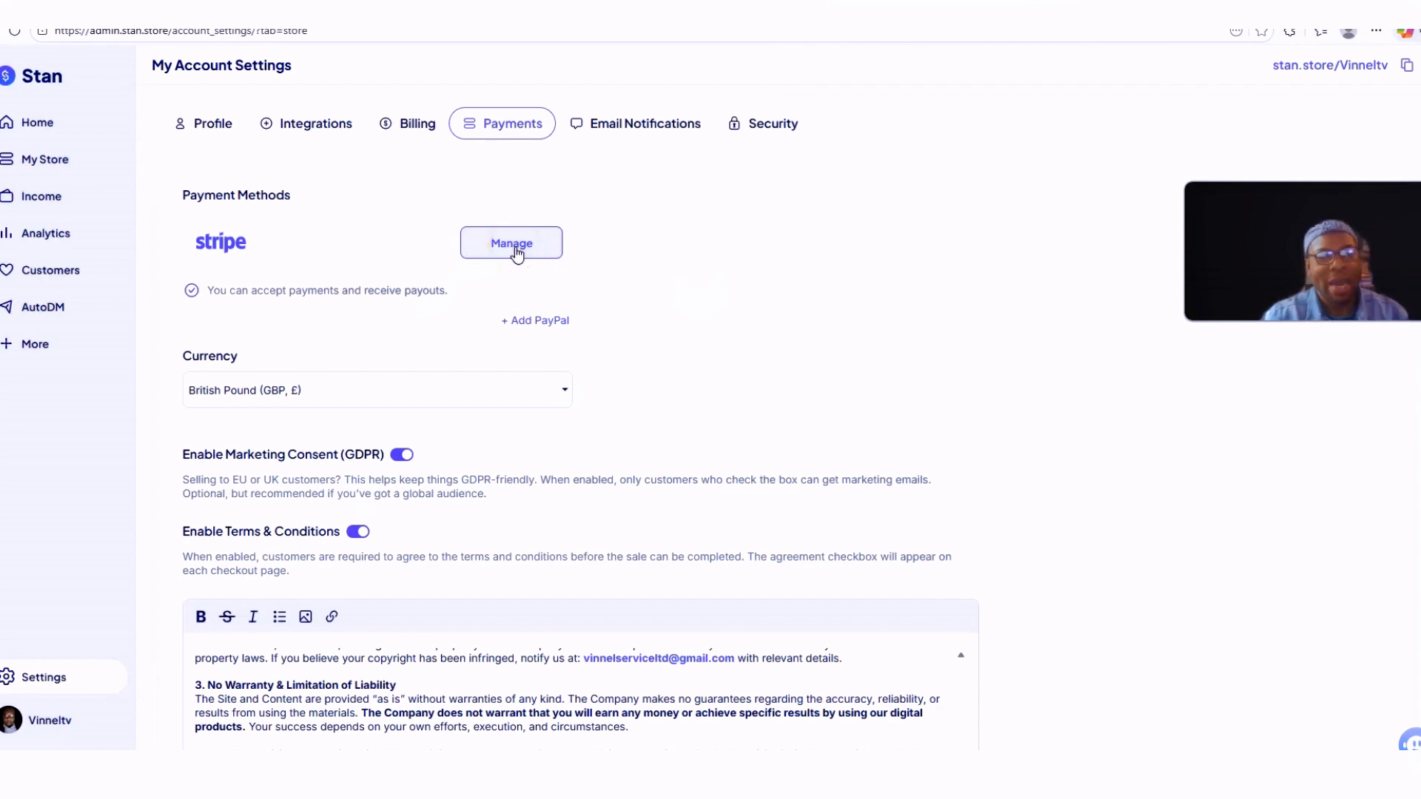
{"action": "left_click", "coordinate": [83, 158]}
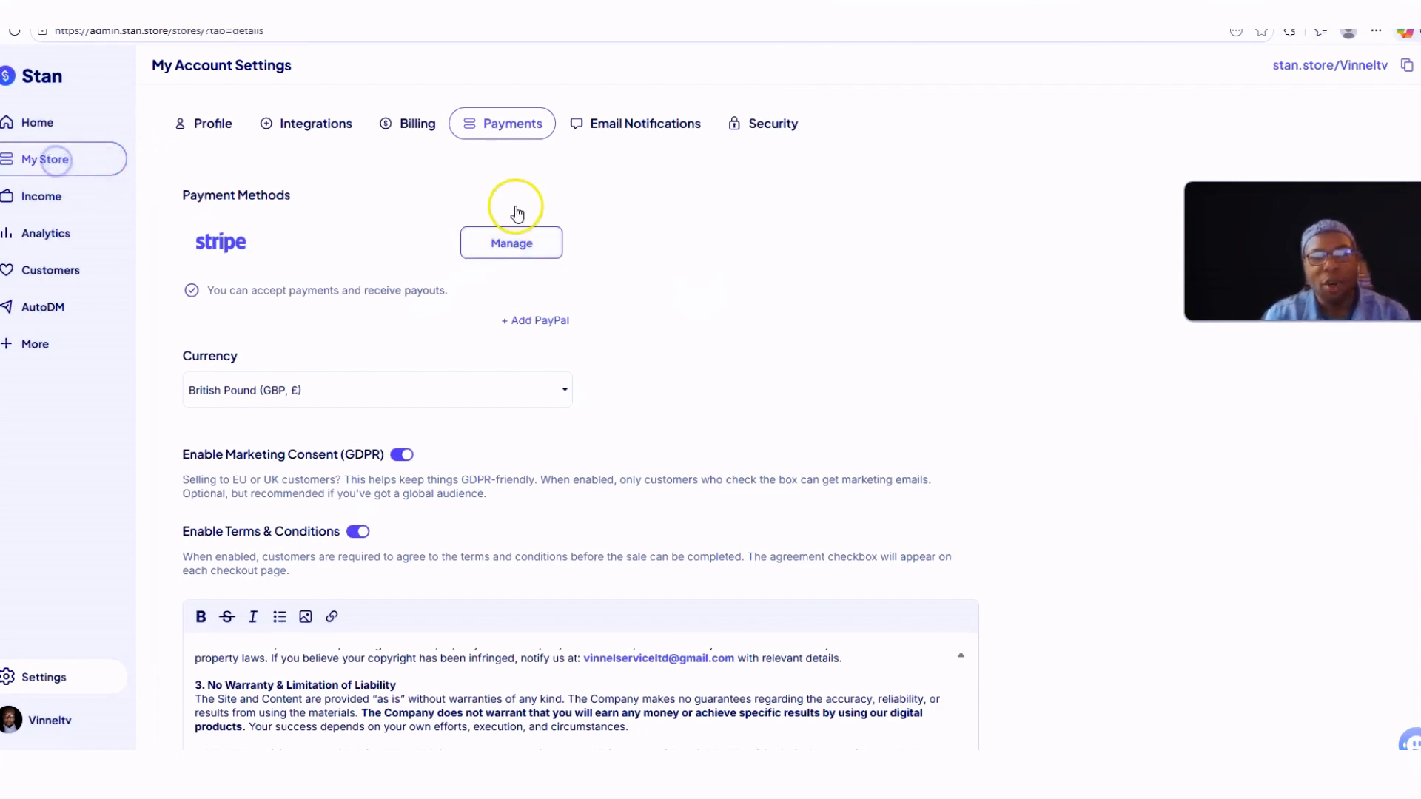
{"action": "left_click", "coordinate": [359, 309]}
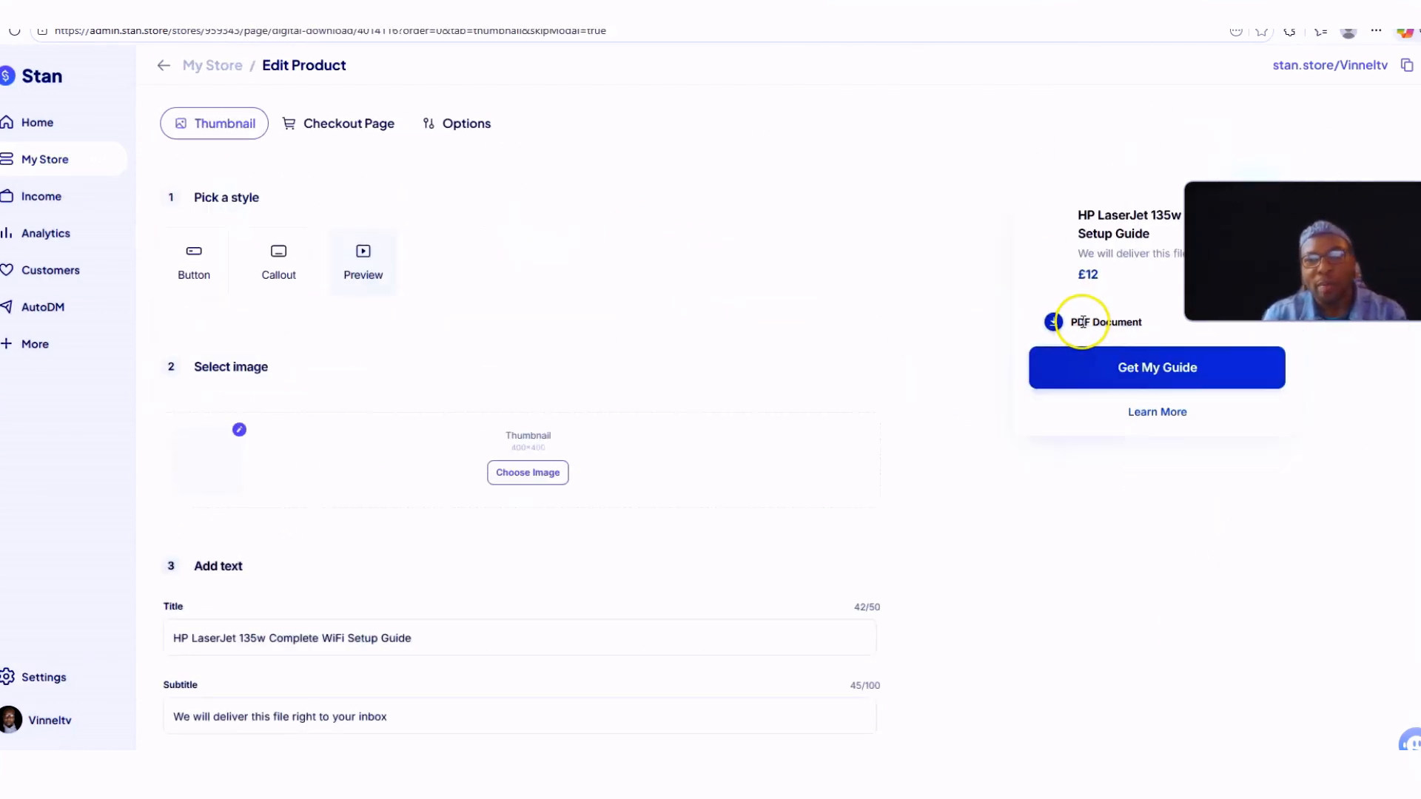
{"action": "scroll", "coordinate": [727, 429], "scroll_direction": "down", "scroll_amount": 3}
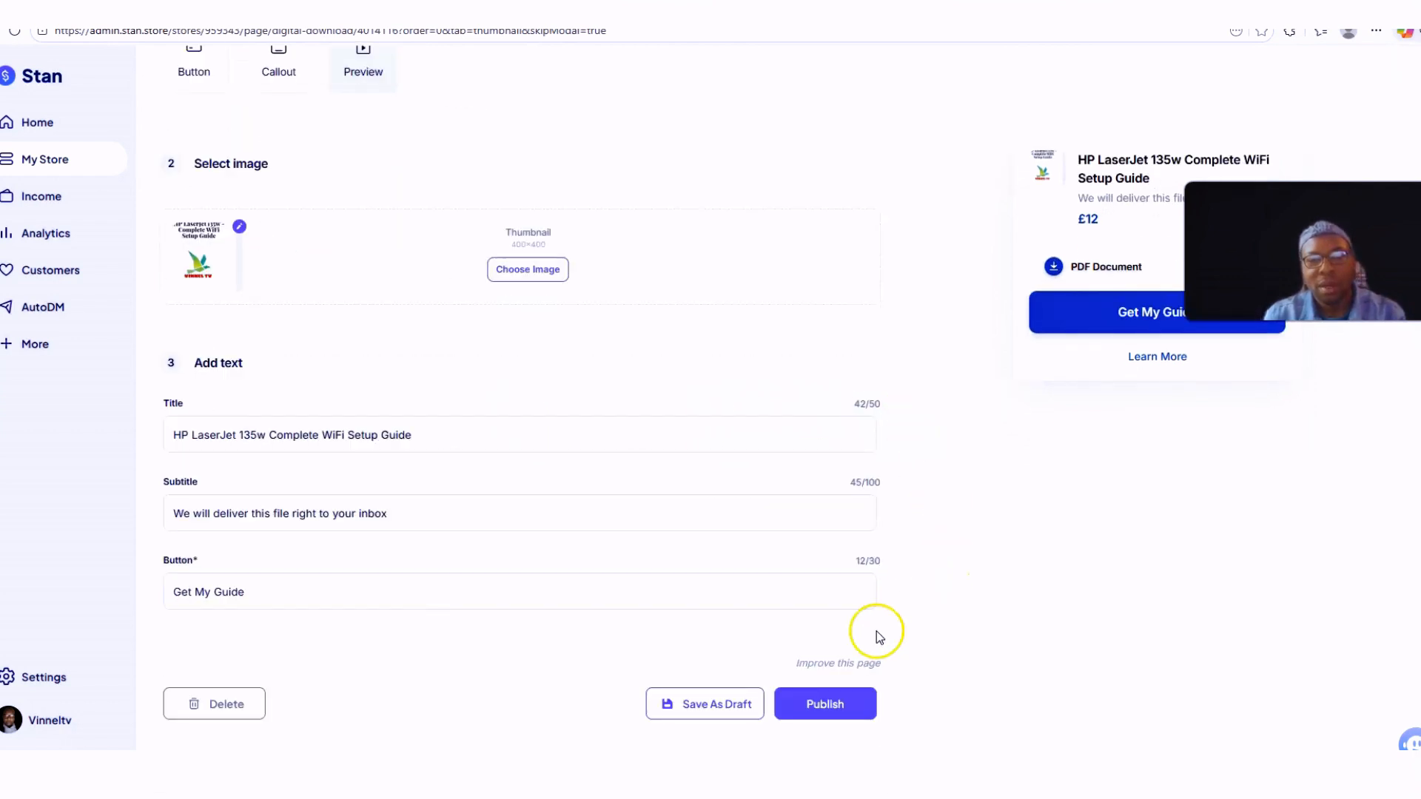
{"action": "left_click", "coordinate": [851, 702]}
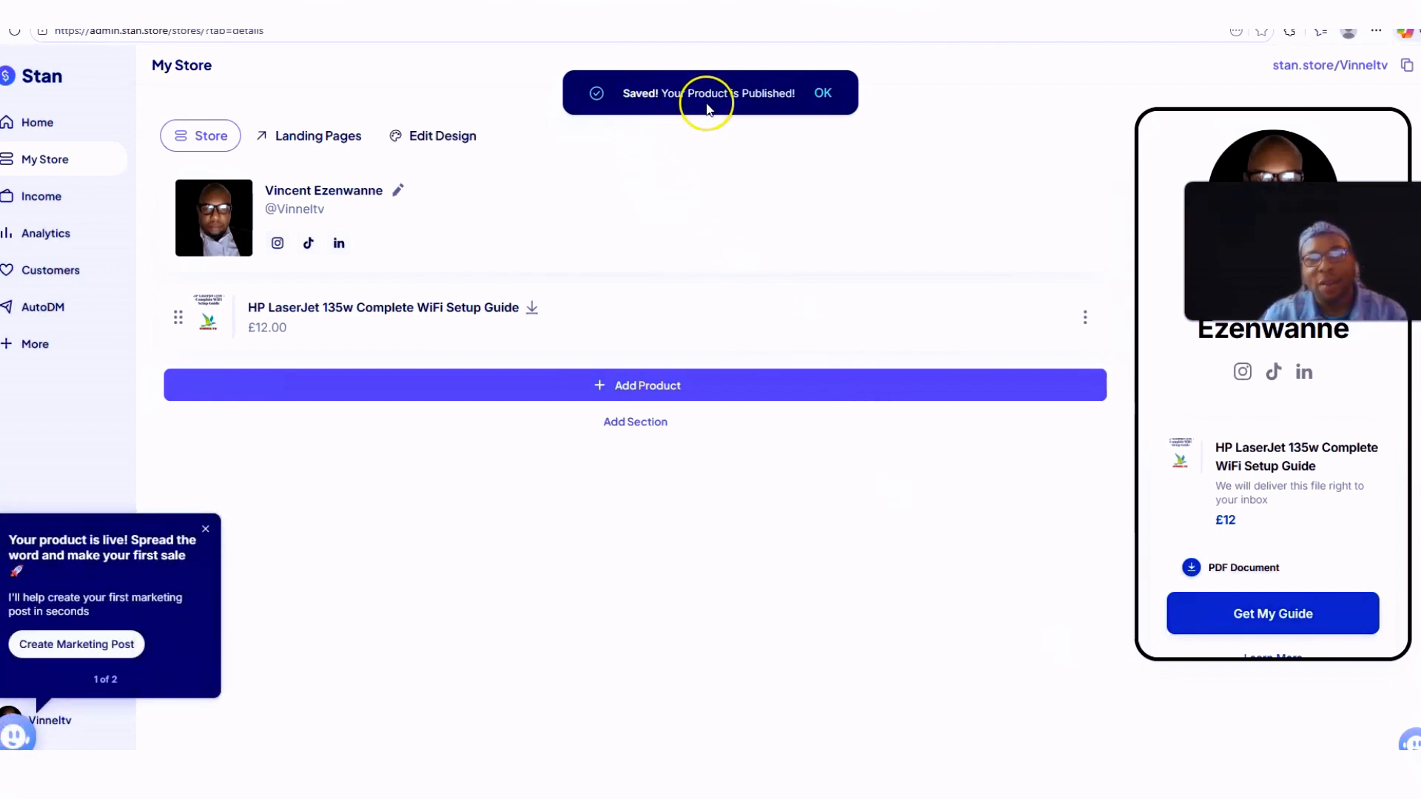
{"action": "left_click", "coordinate": [822, 94]}
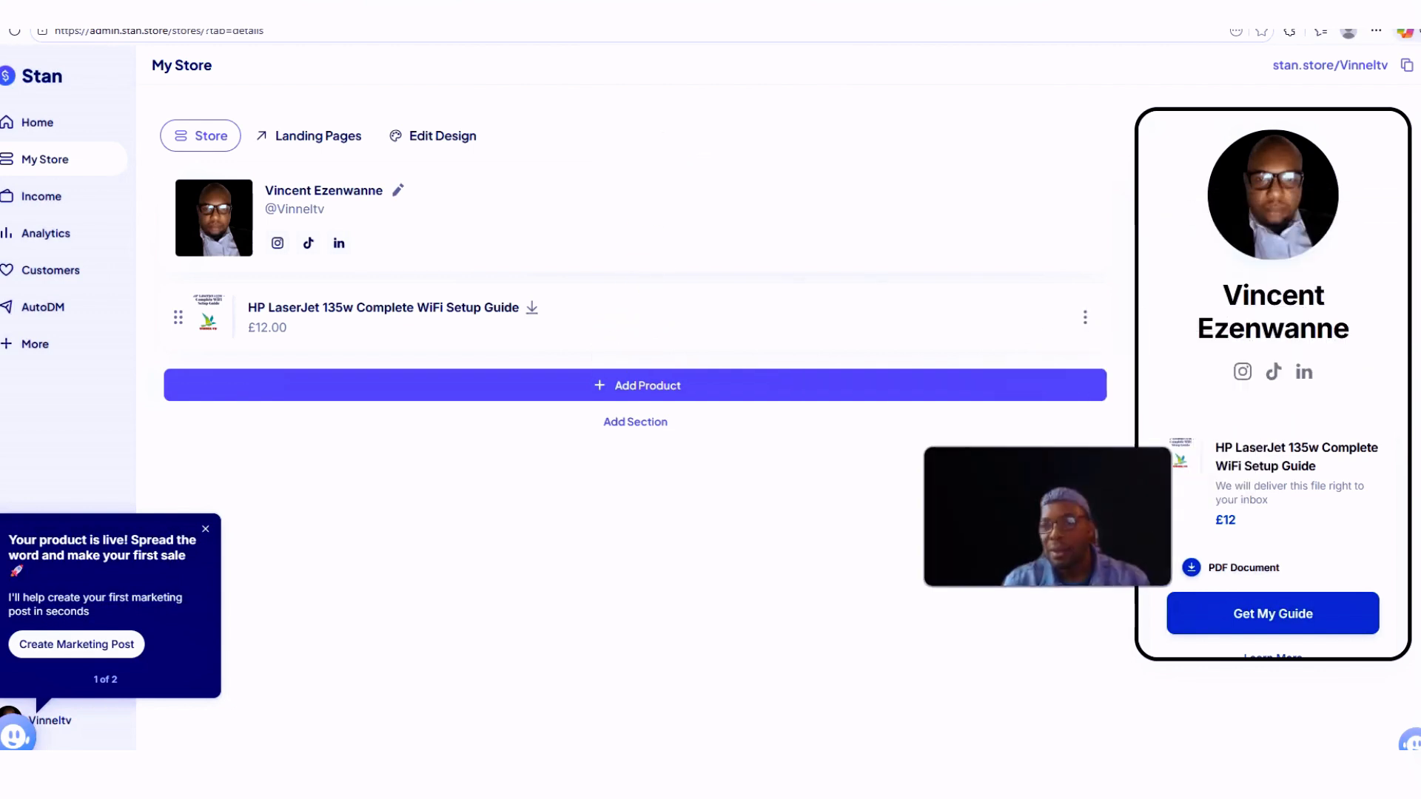
{"action": "scroll", "coordinate": [1325, 388], "scroll_direction": "down", "scroll_amount": 3}
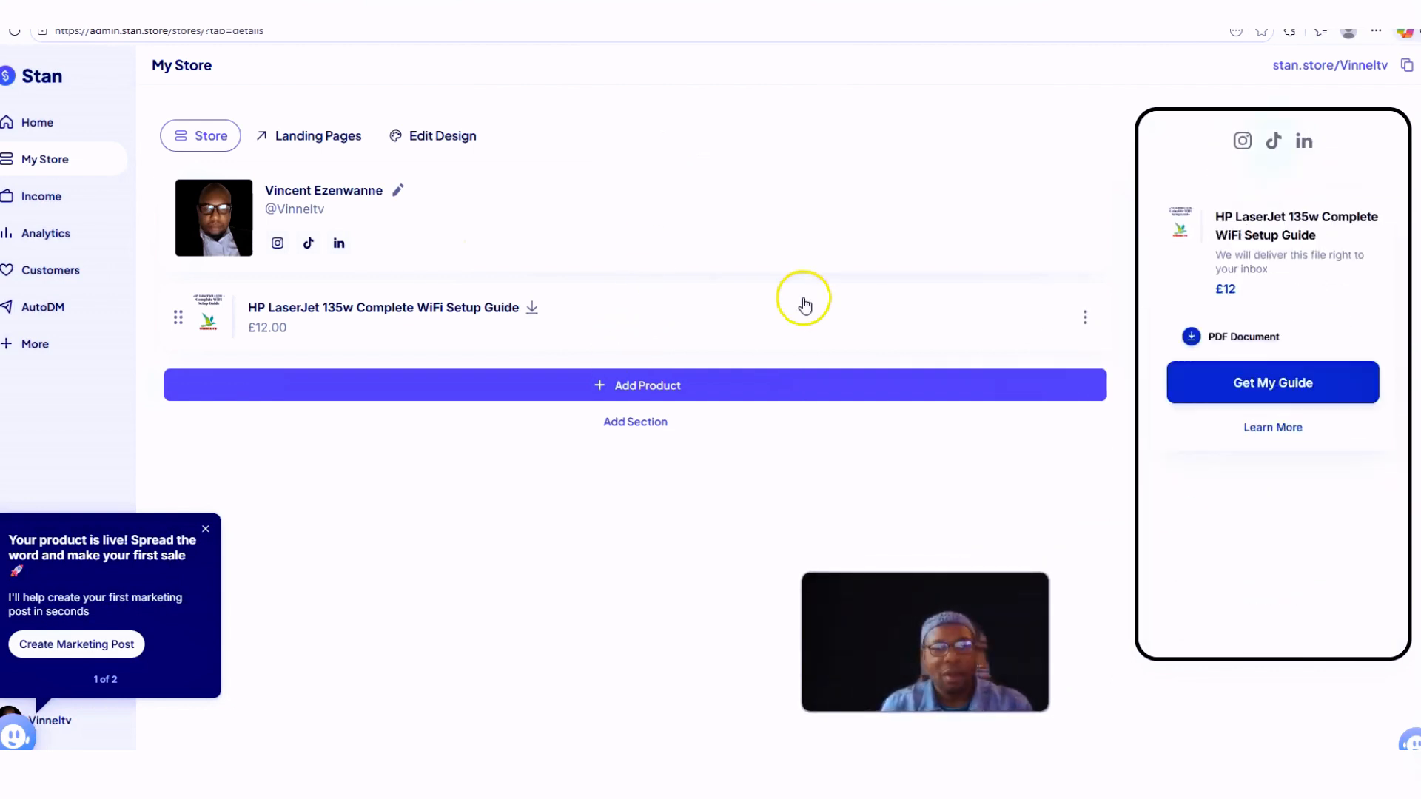
Step: Open the store's profile header for editing and replace the display name with Vinneltv
{"action": "left_click", "coordinate": [401, 191]}
{"action": "left_click", "coordinate": [307, 260]}
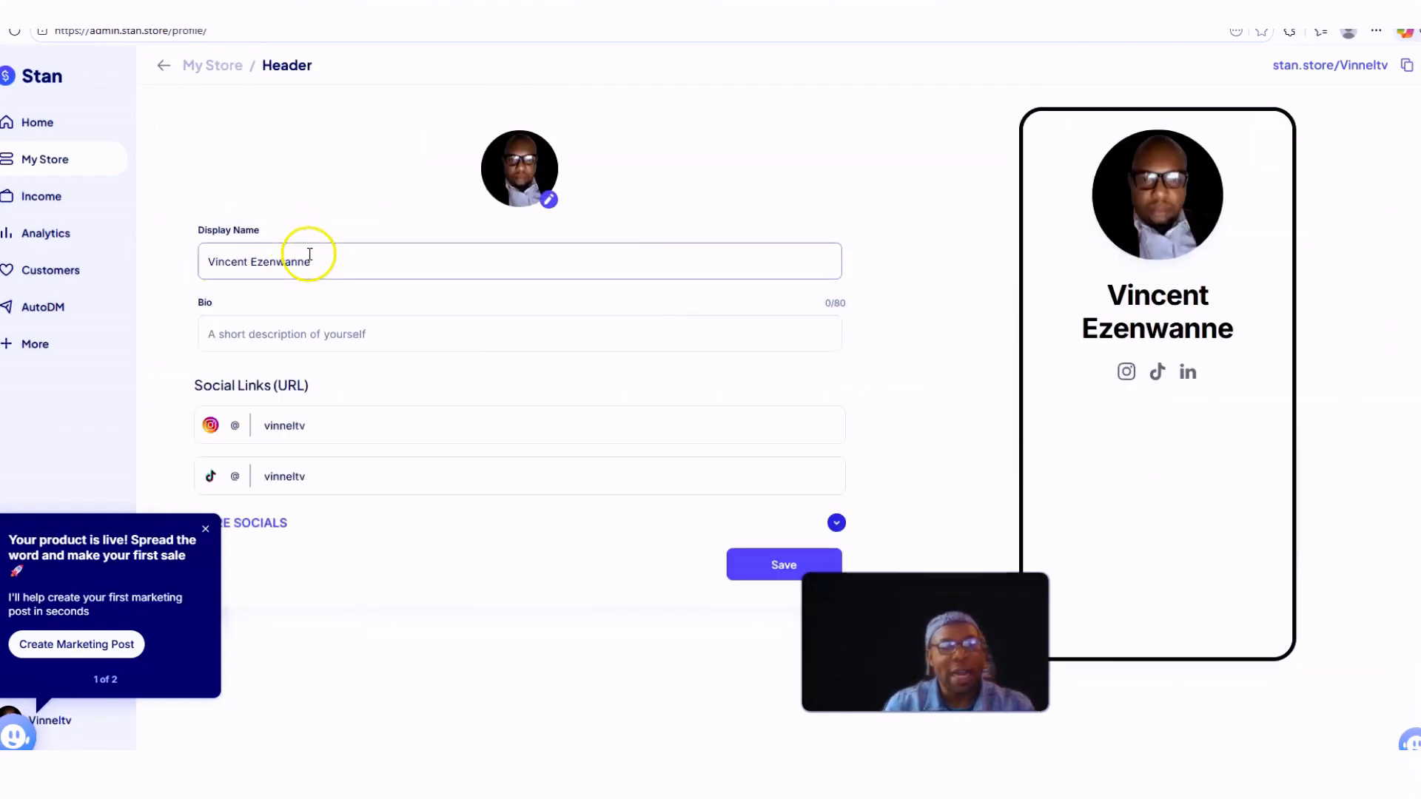
{"action": "key", "text": "ctrl+a"}
{"action": "key", "text": "BackSpace"}
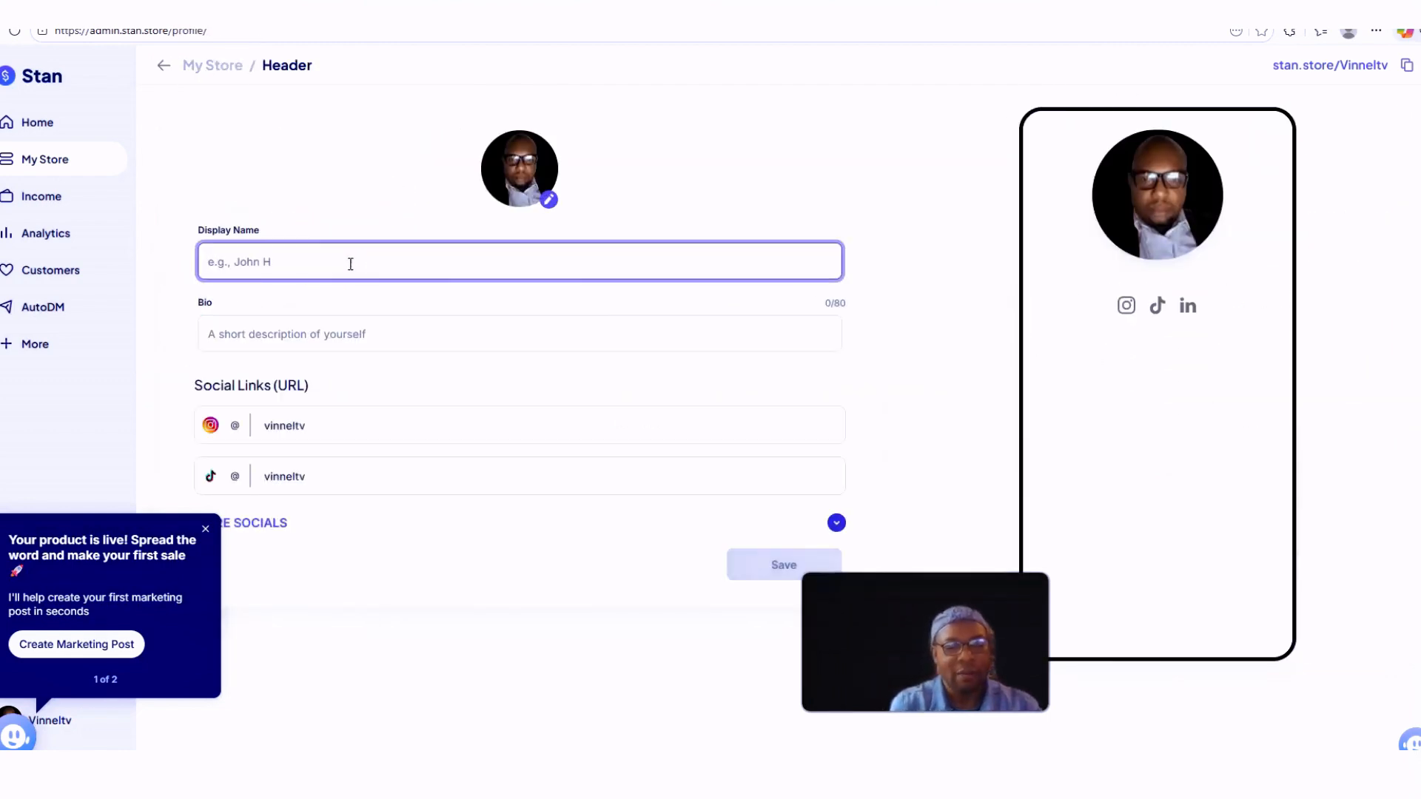
{"action": "type", "text": "v"}
{"action": "key", "text": "BackSpace"}
{"action": "key", "text": "Caps_Lock"}
{"action": "type", "text": "V"}
{"action": "key", "text": "Caps_Lock"}
{"action": "type", "text": "inneltv"}
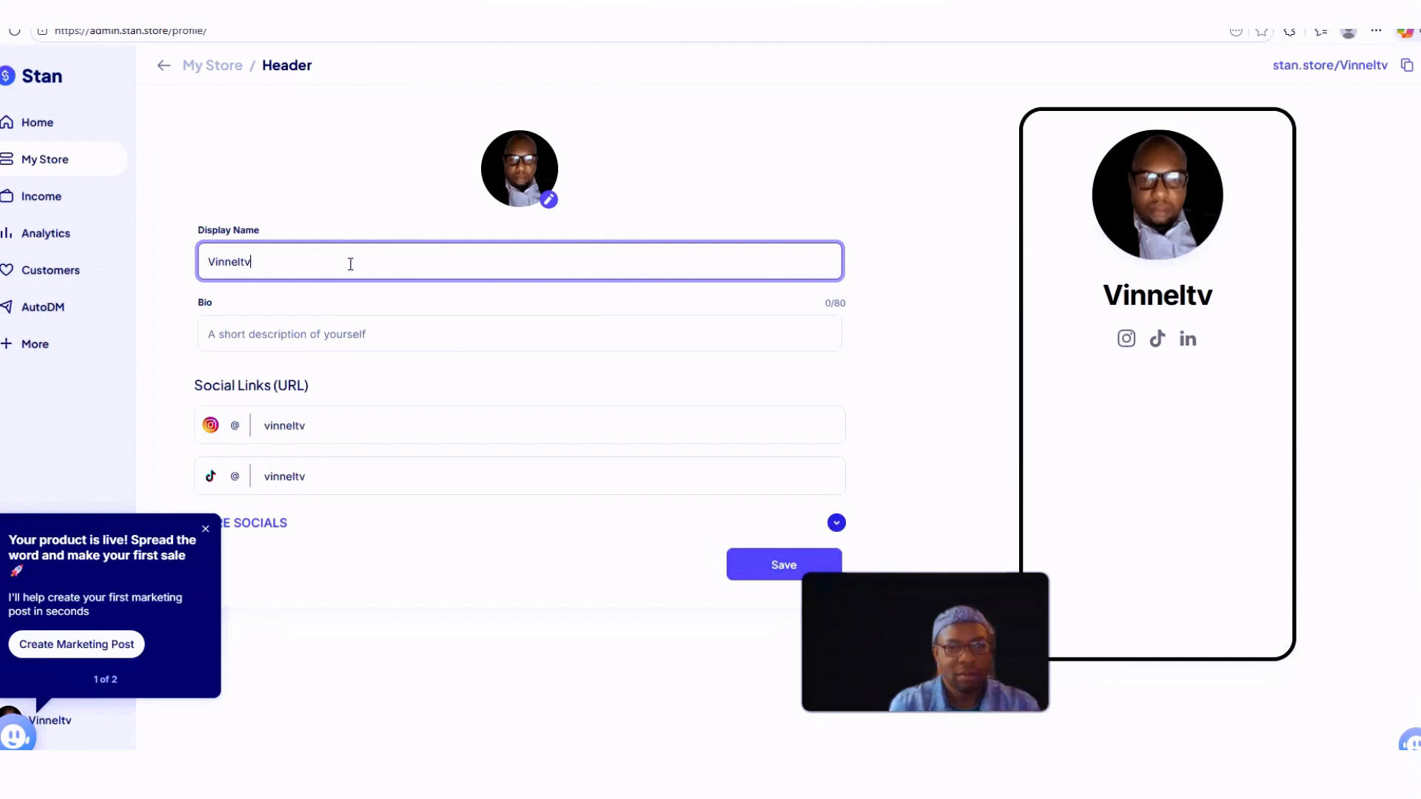
Step: Set the profile bio to "Content Creator" and save the header
{"action": "left_click", "coordinate": [231, 336]}
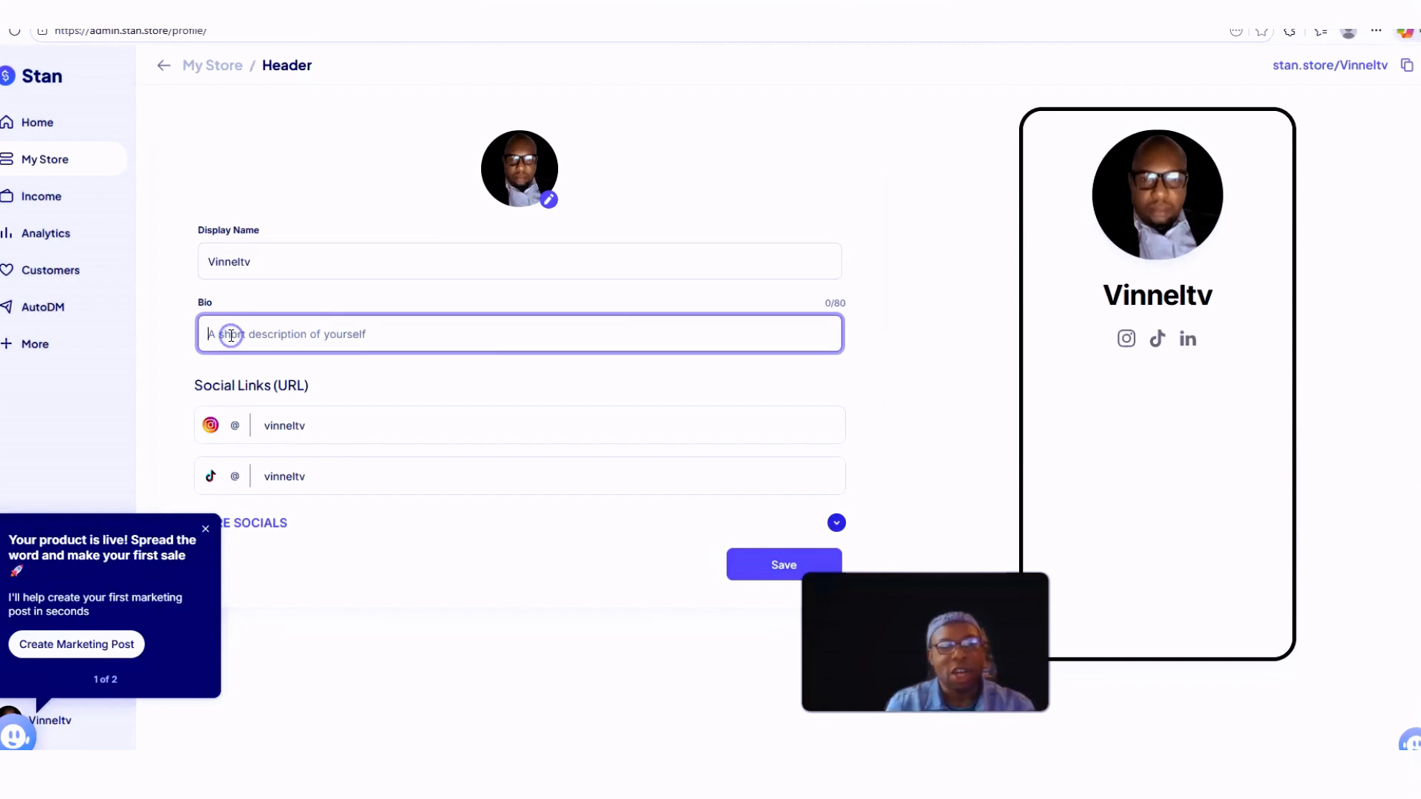
{"action": "left_click", "coordinate": [290, 257]}
{"action": "left_click", "coordinate": [238, 345]}
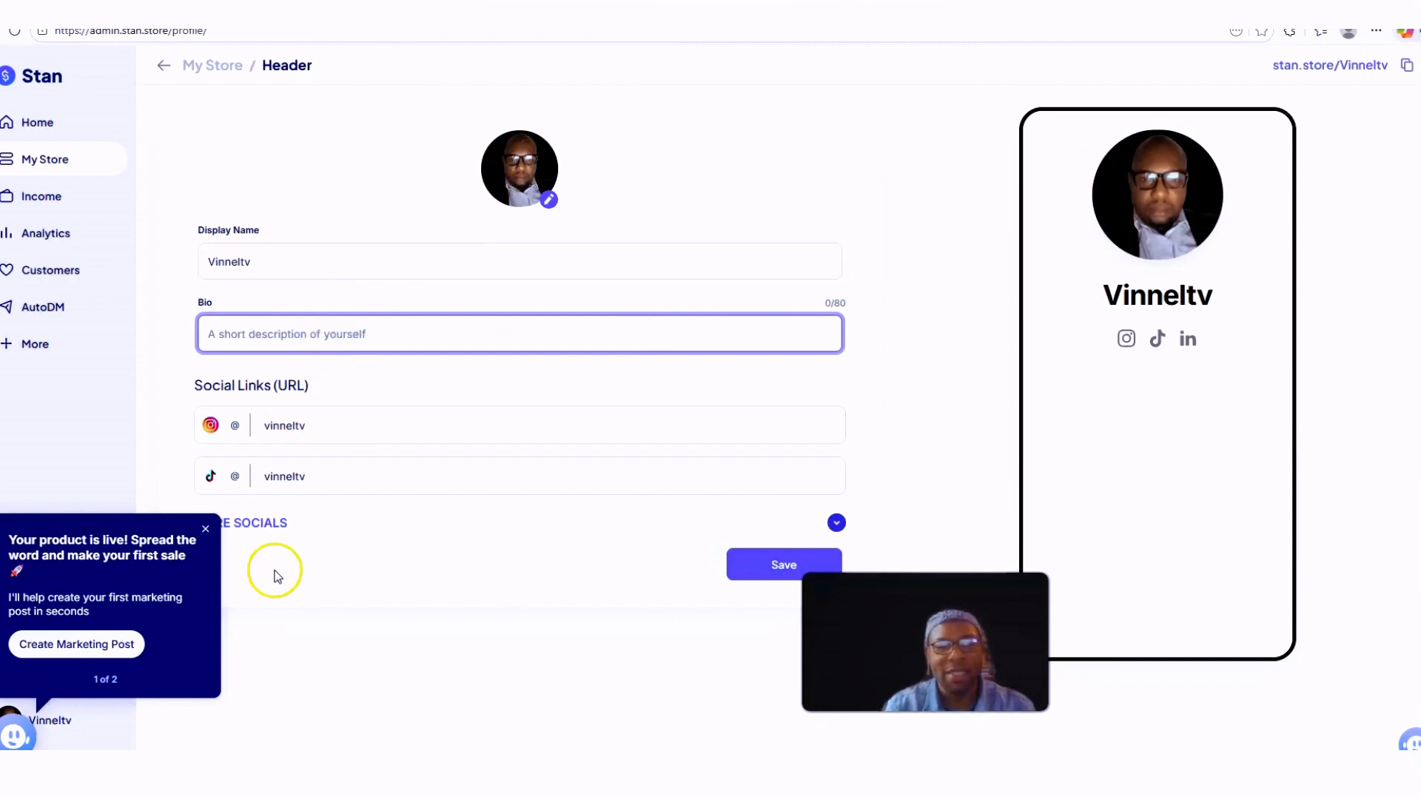
{"action": "left_click", "coordinate": [237, 337]}
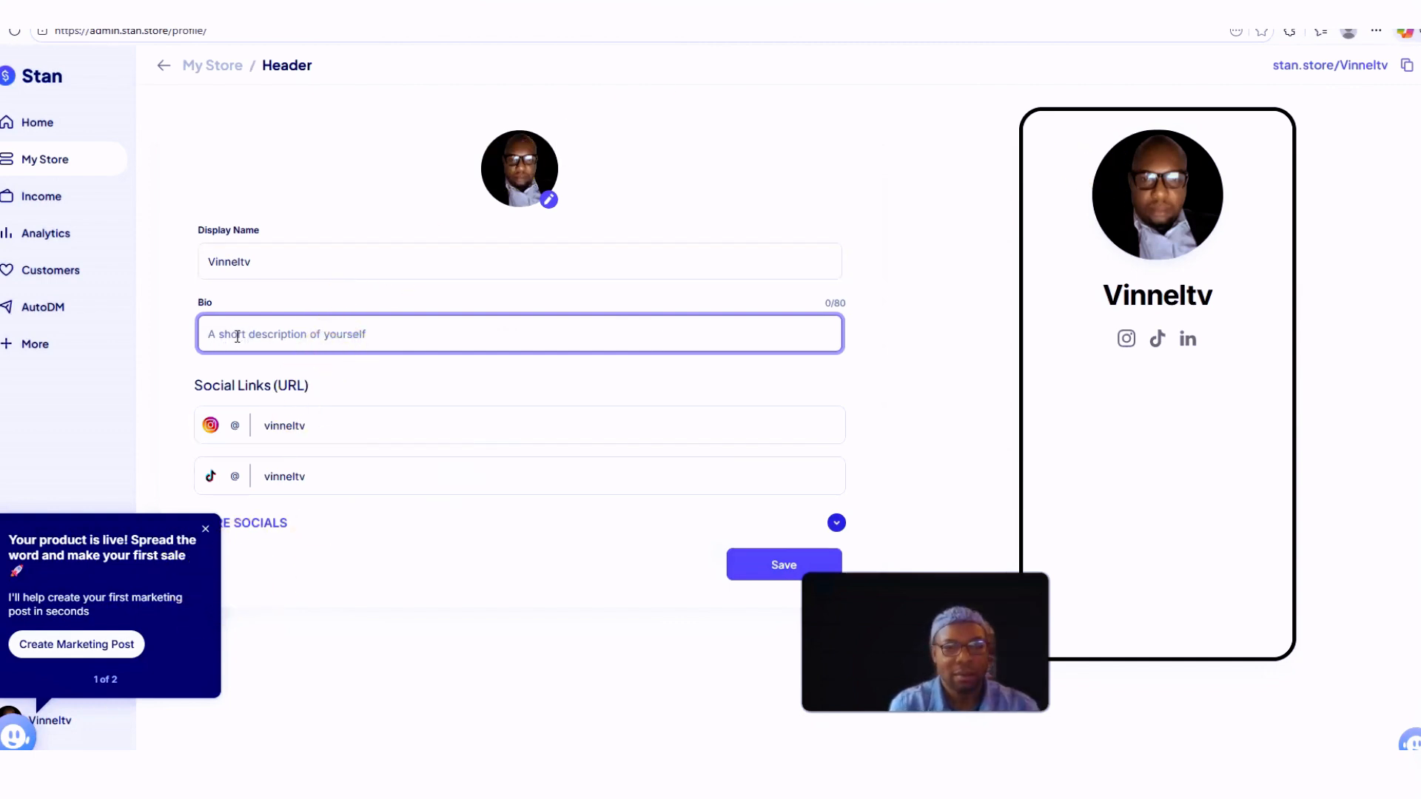
{"action": "key", "text": "Caps_Lock"}
{"action": "type", "text": "Co"}
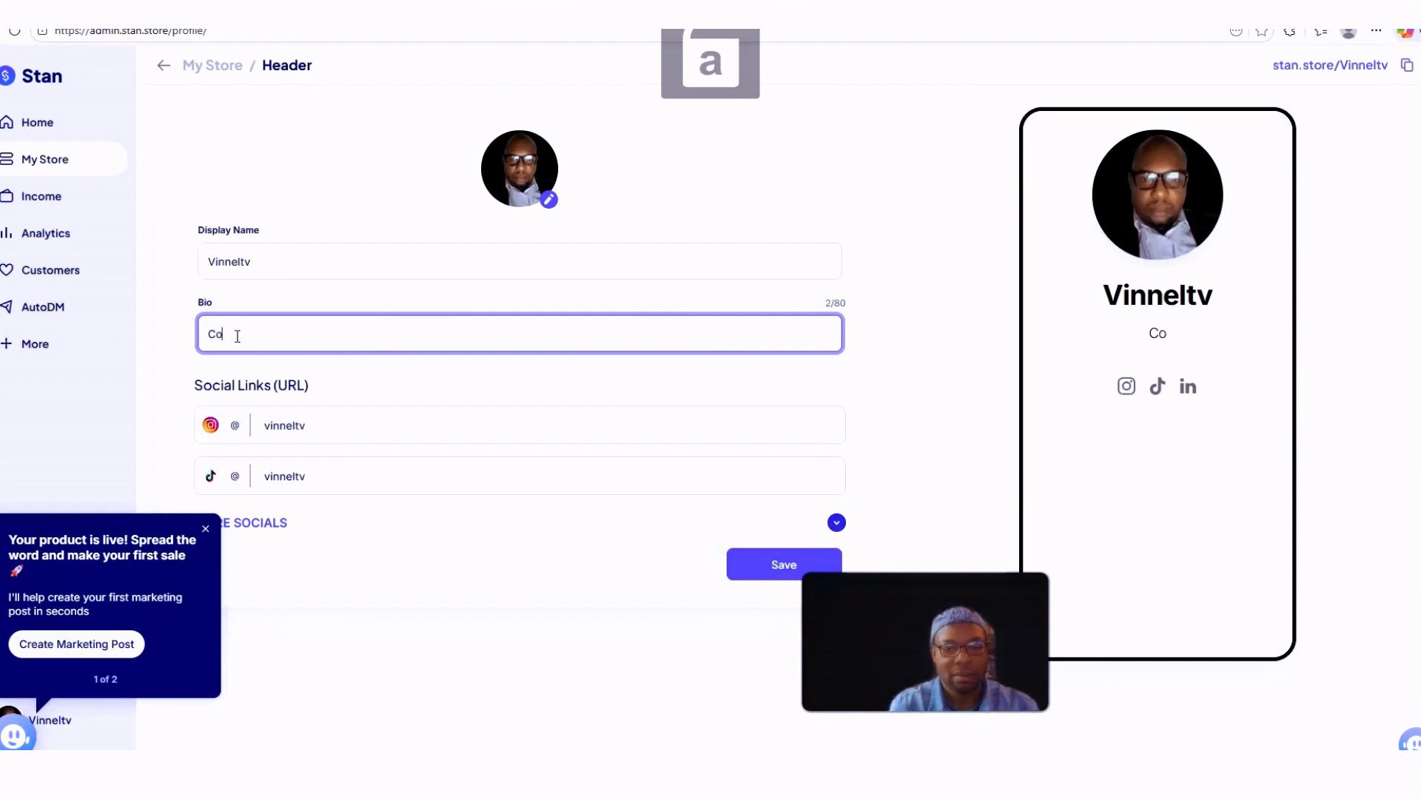
{"action": "type", "text": "nte"}
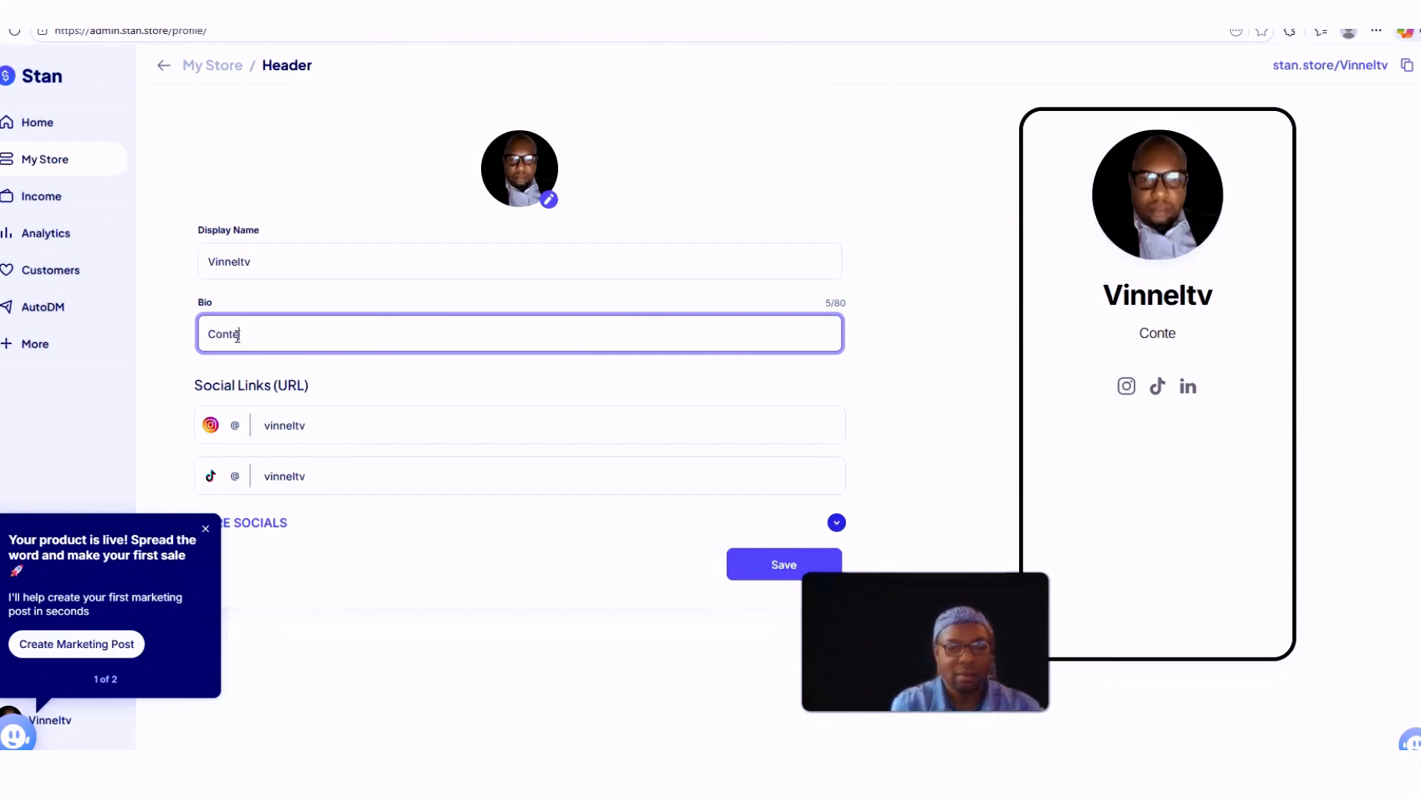
{"action": "type", "text": "nt"}
{"action": "key", "text": "Caps_Lock"}
{"action": "type", "text": "C"}
{"action": "key", "text": "Caps_Lock"}
{"action": "type", "text": "reator"}
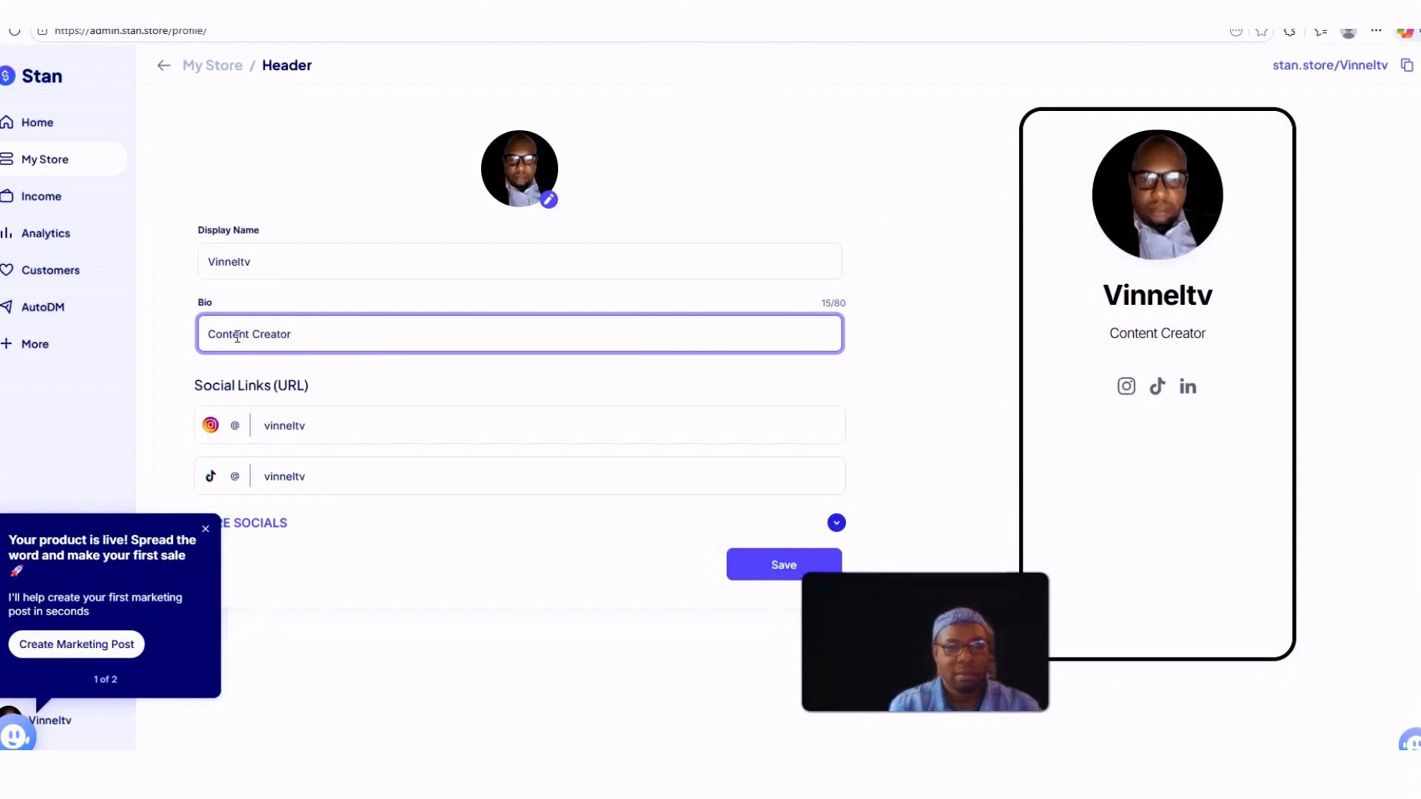
{"action": "left_click", "coordinate": [786, 574]}
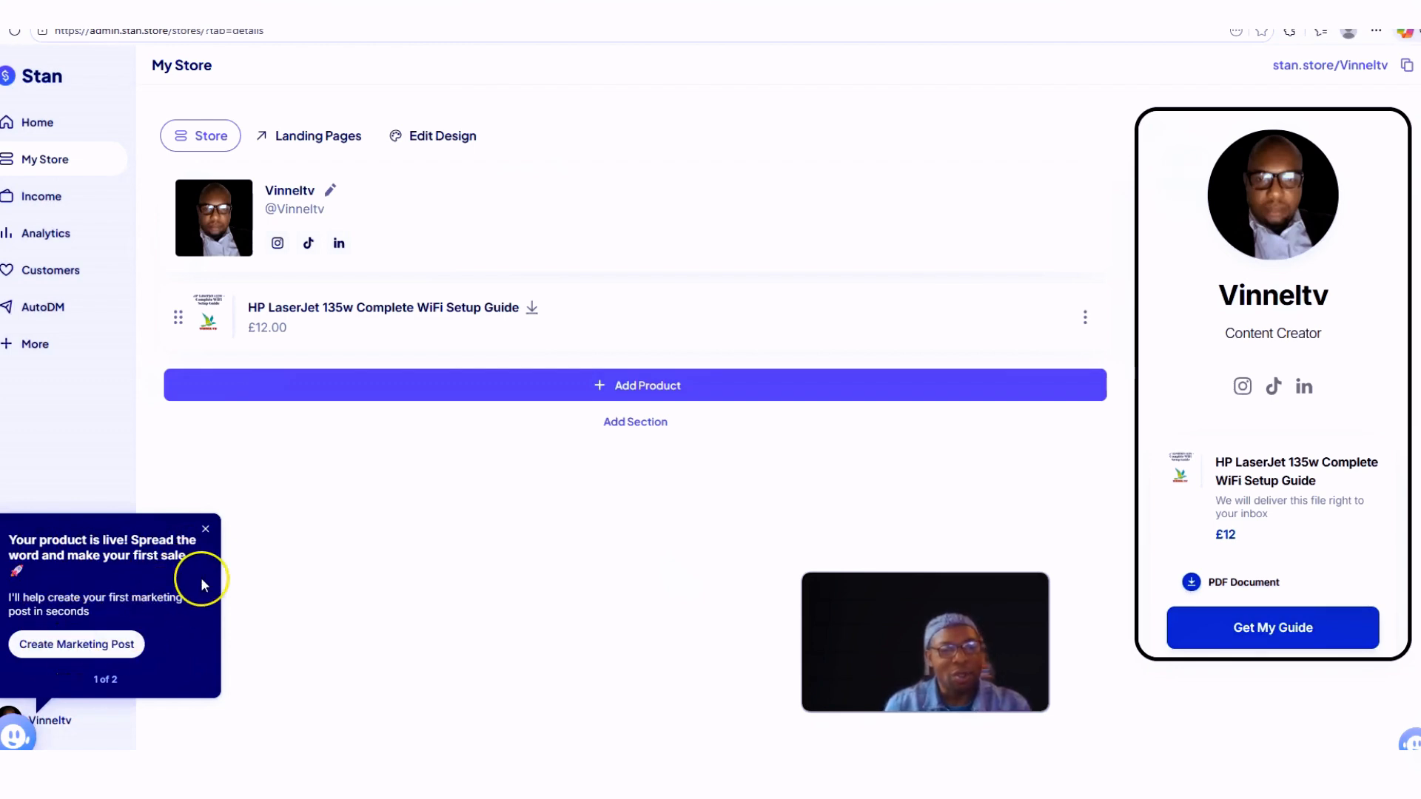
Step: Dismiss the marketing post prompt, view the public store page and return to the store editor
{"action": "left_click", "coordinate": [204, 532]}
{"action": "left_click", "coordinate": [1328, 63]}
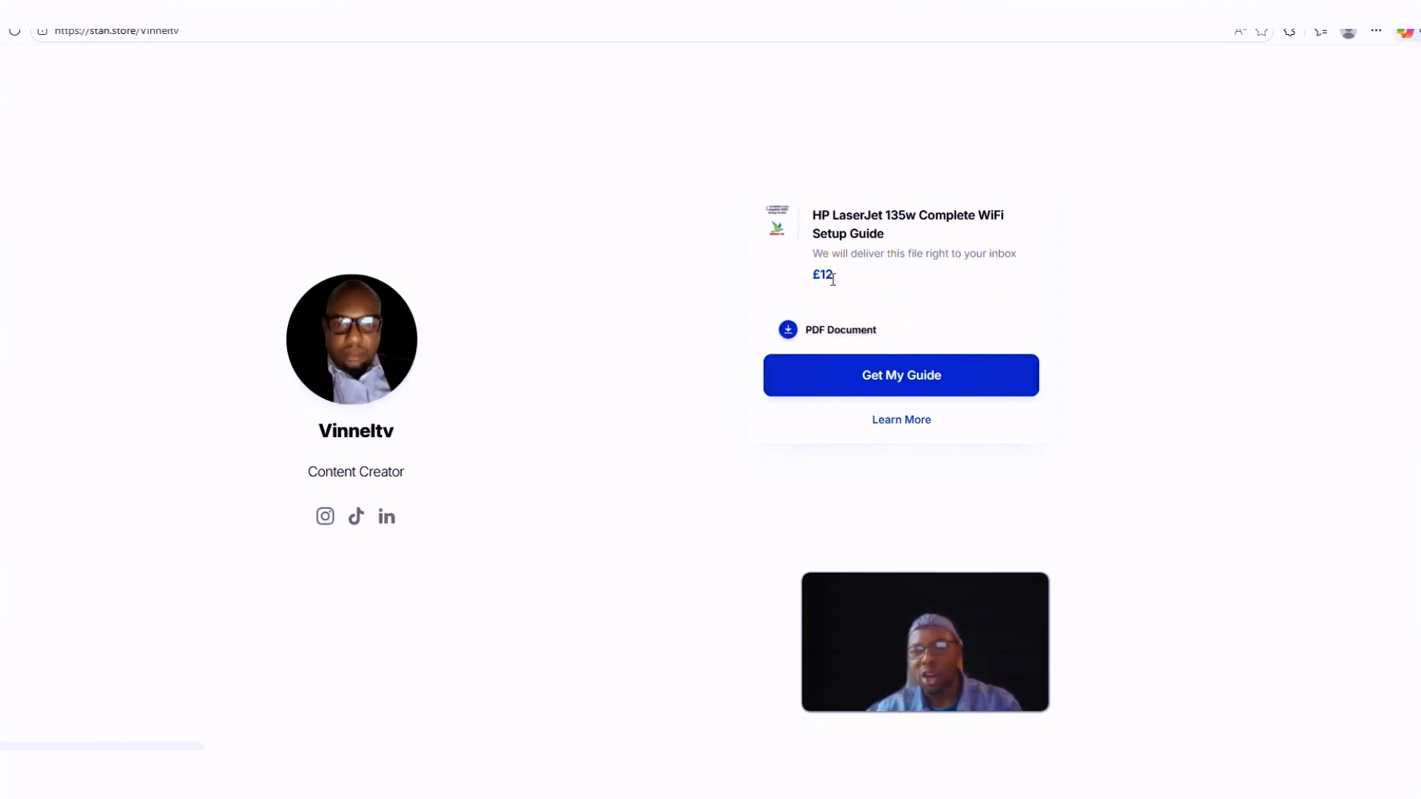
{"action": "left_click", "coordinate": [349, 11]}
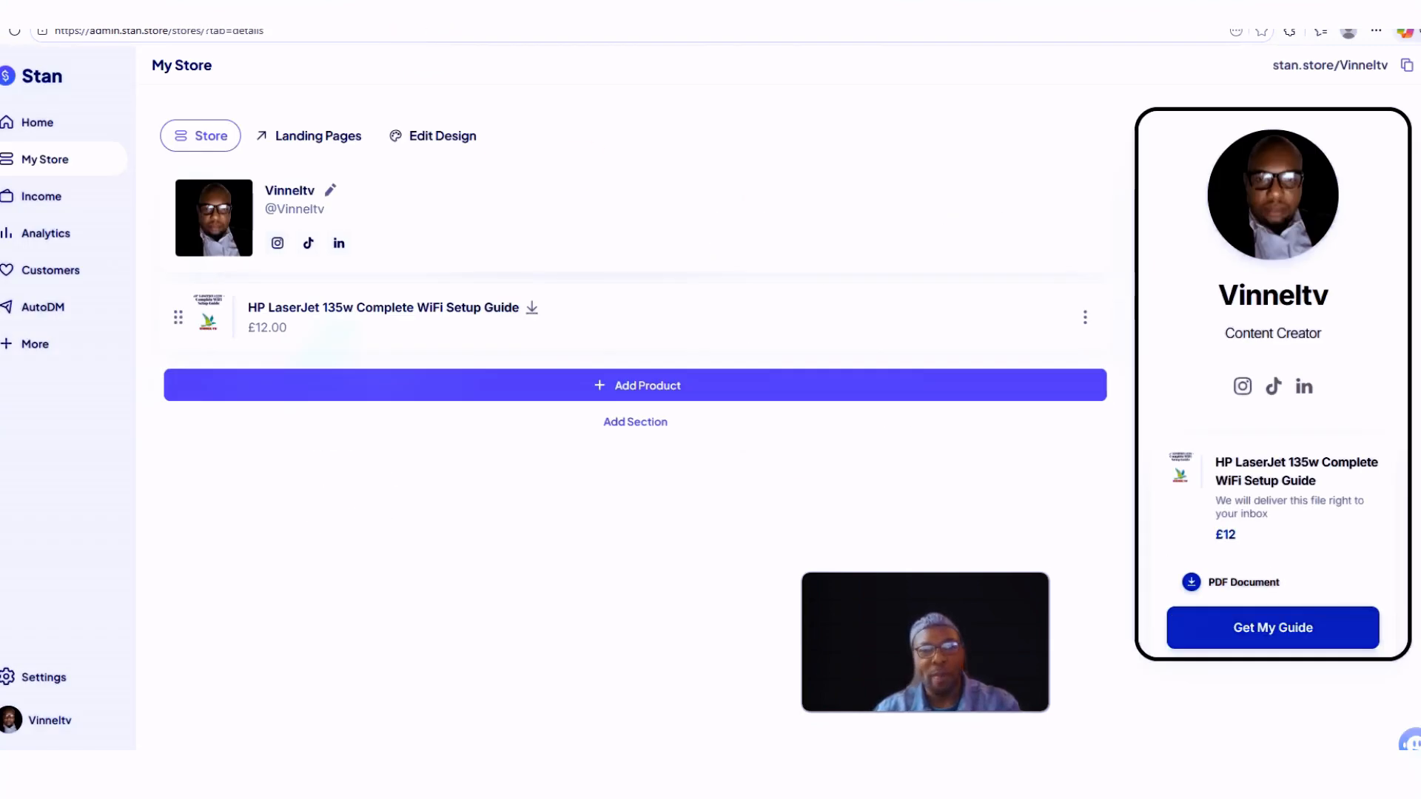
Step: Open the HP LaserJet 135w Complete WiFi Setup Guide for editing and look through its checkout page
{"action": "left_click", "coordinate": [1086, 317]}
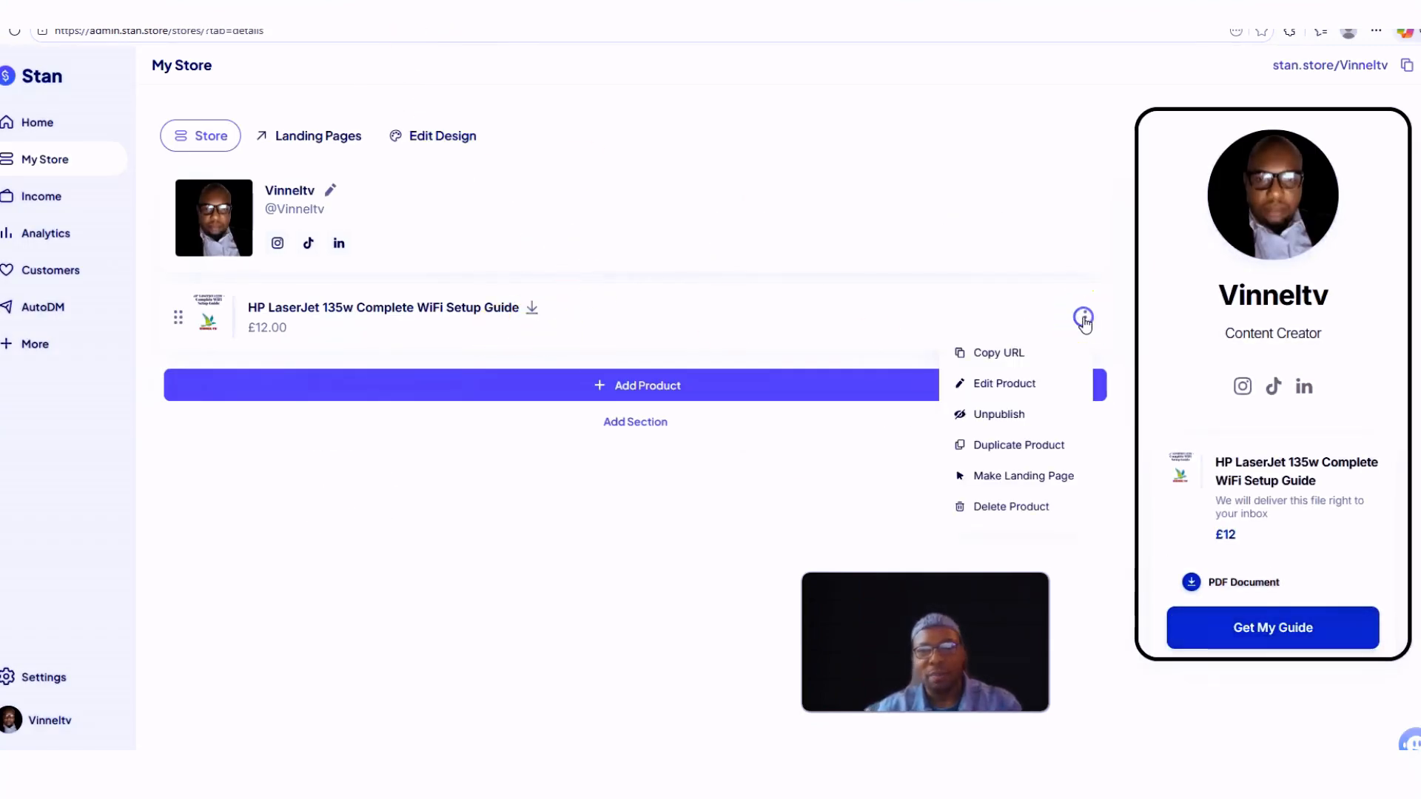
{"action": "left_click", "coordinate": [1004, 387]}
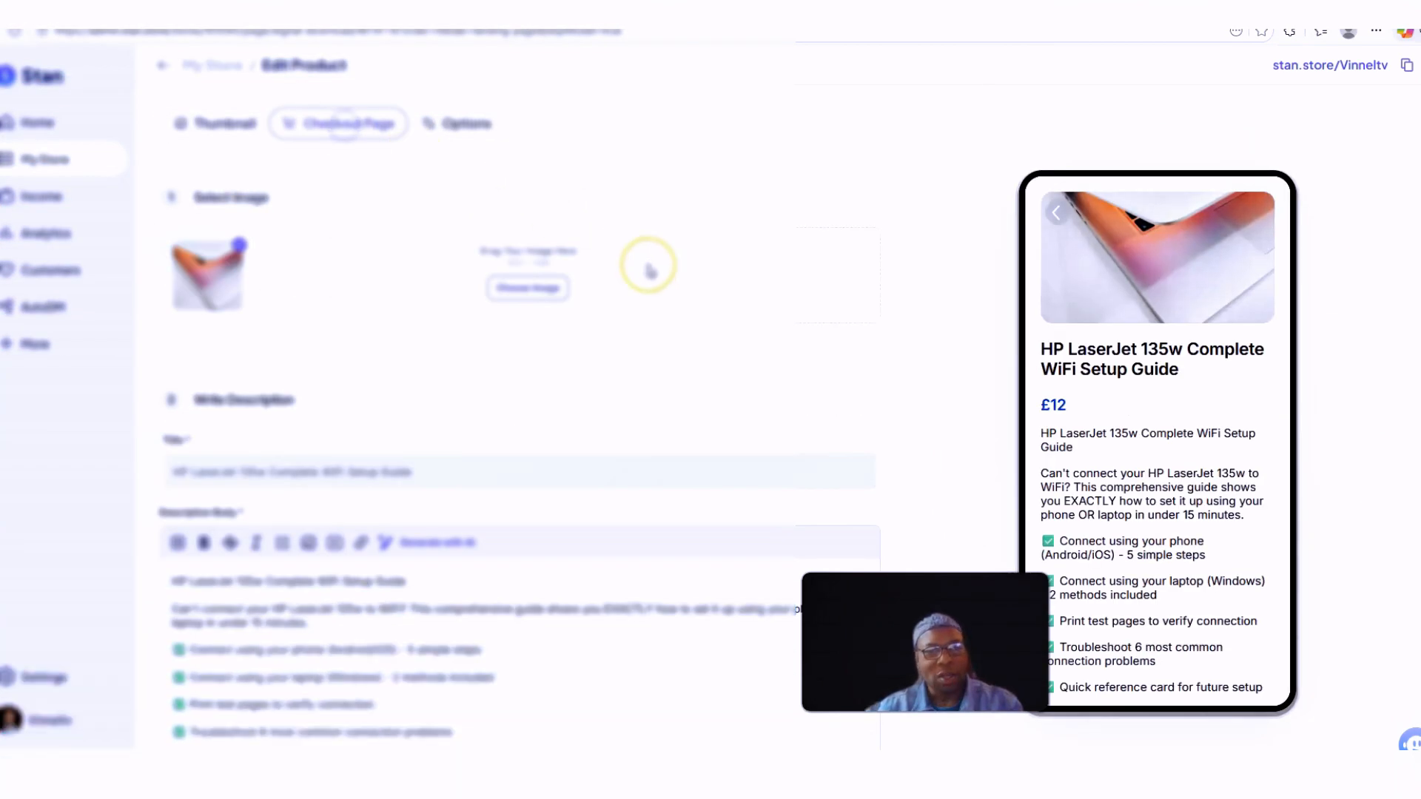
{"action": "scroll", "coordinate": [213, 473], "scroll_direction": "down", "scroll_amount": 7}
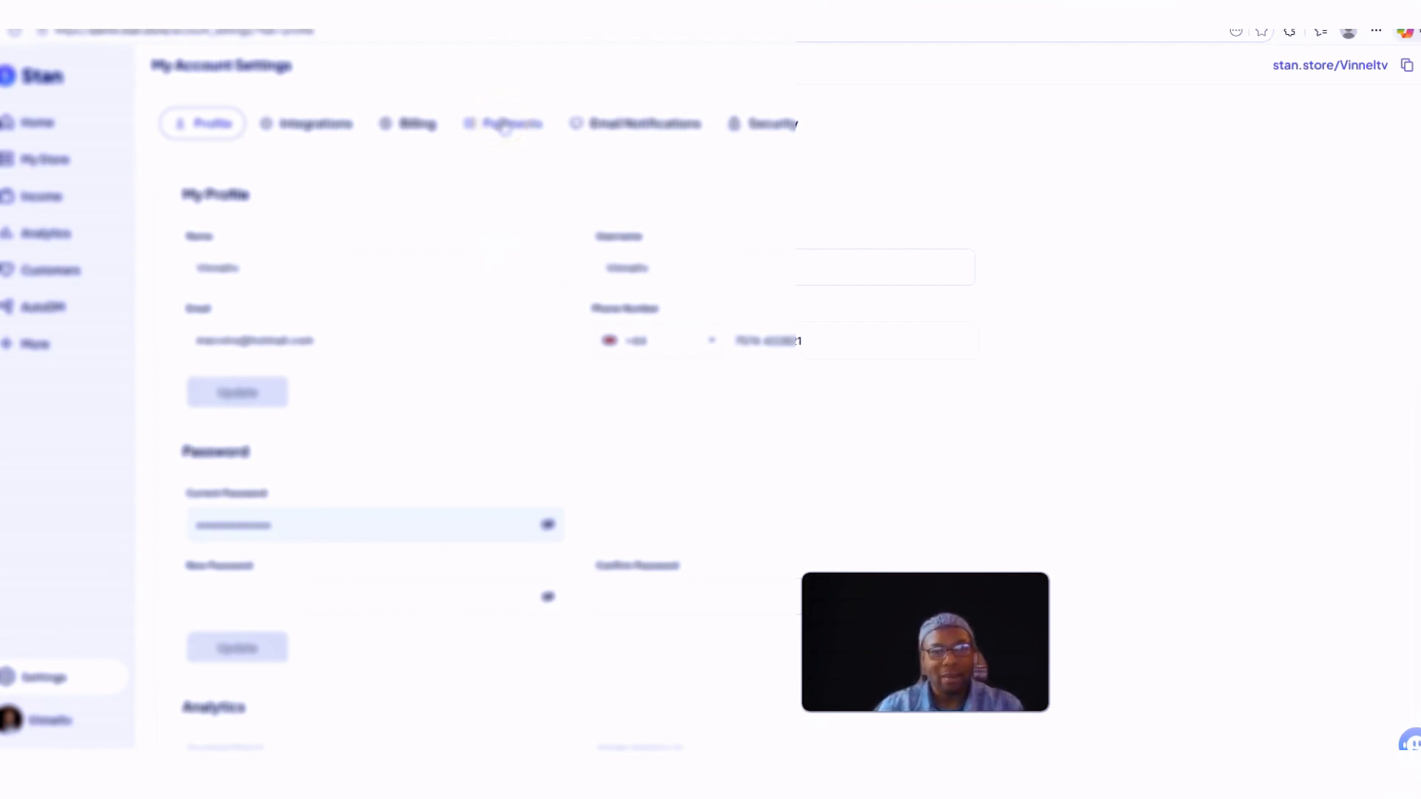
Step: Change the store currency to United States Dollar (USD, $) in the payment settings, save it and check the product price in the store
{"action": "scroll", "coordinate": [542, 73], "scroll_direction": "down", "scroll_amount": 5}
{"action": "scroll", "coordinate": [559, 170], "scroll_direction": "up", "scroll_amount": 5}
{"action": "left_click", "coordinate": [509, 120]}
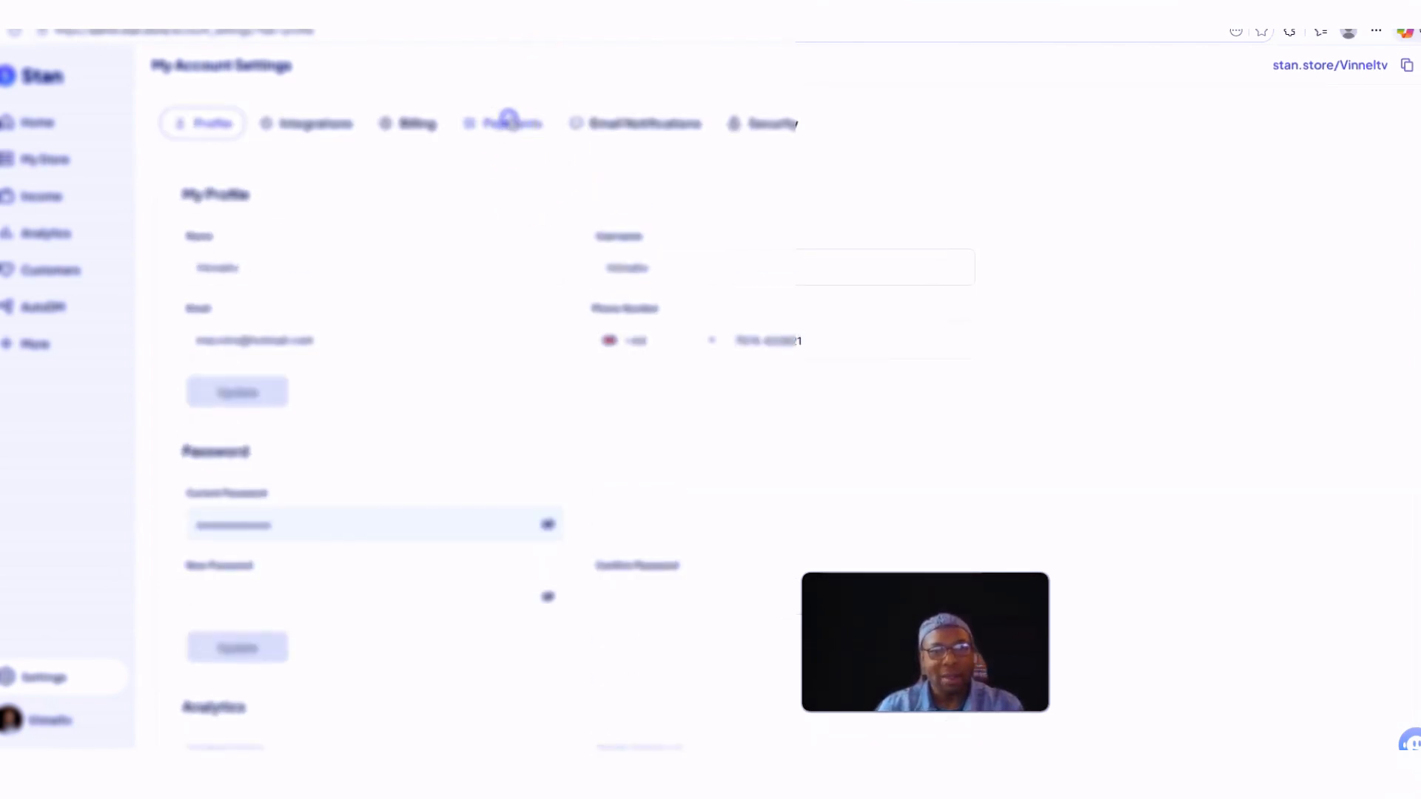
{"action": "scroll", "coordinate": [445, 392], "scroll_direction": "down", "scroll_amount": 2}
{"action": "scroll", "coordinate": [370, 371], "scroll_direction": "up", "scroll_amount": 2}
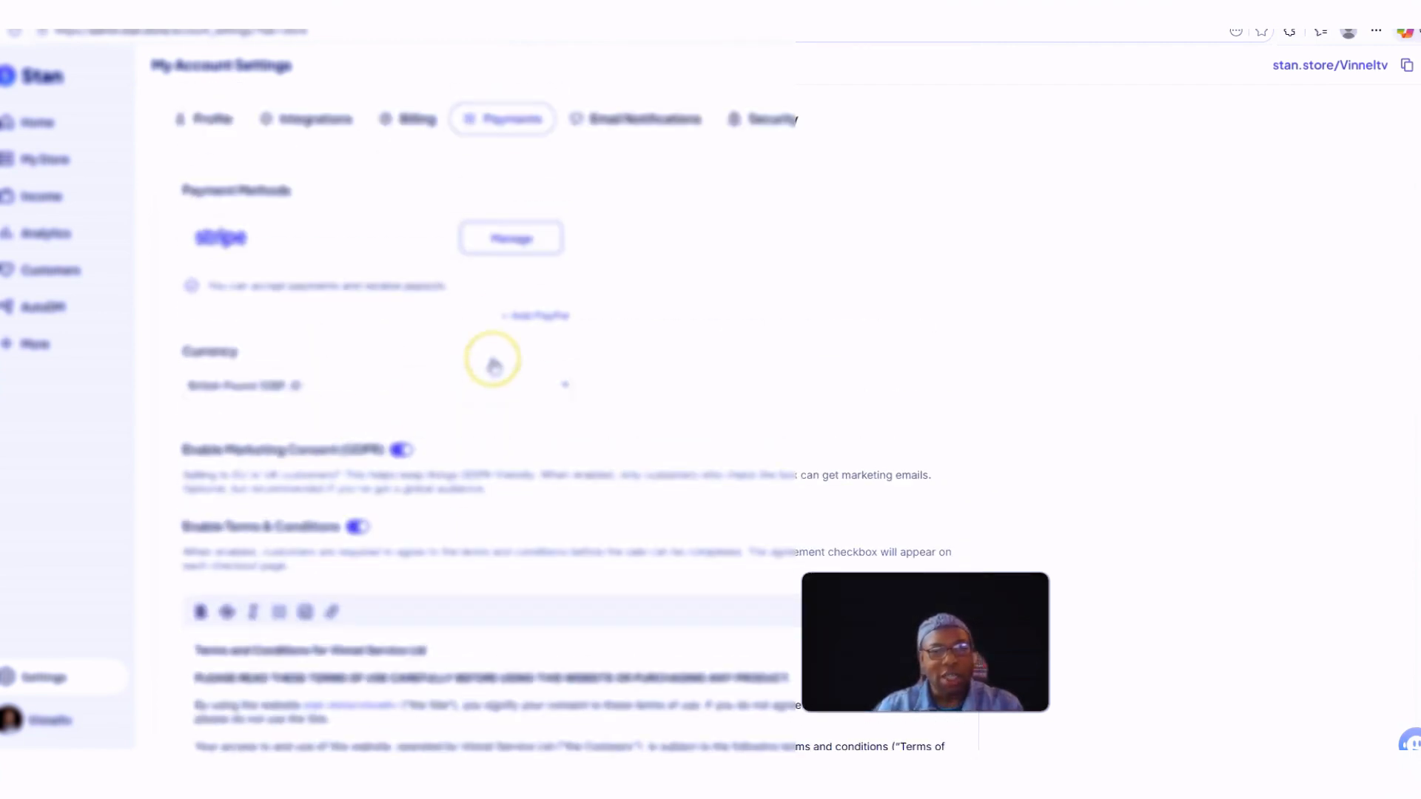
{"action": "left_click", "coordinate": [558, 386]}
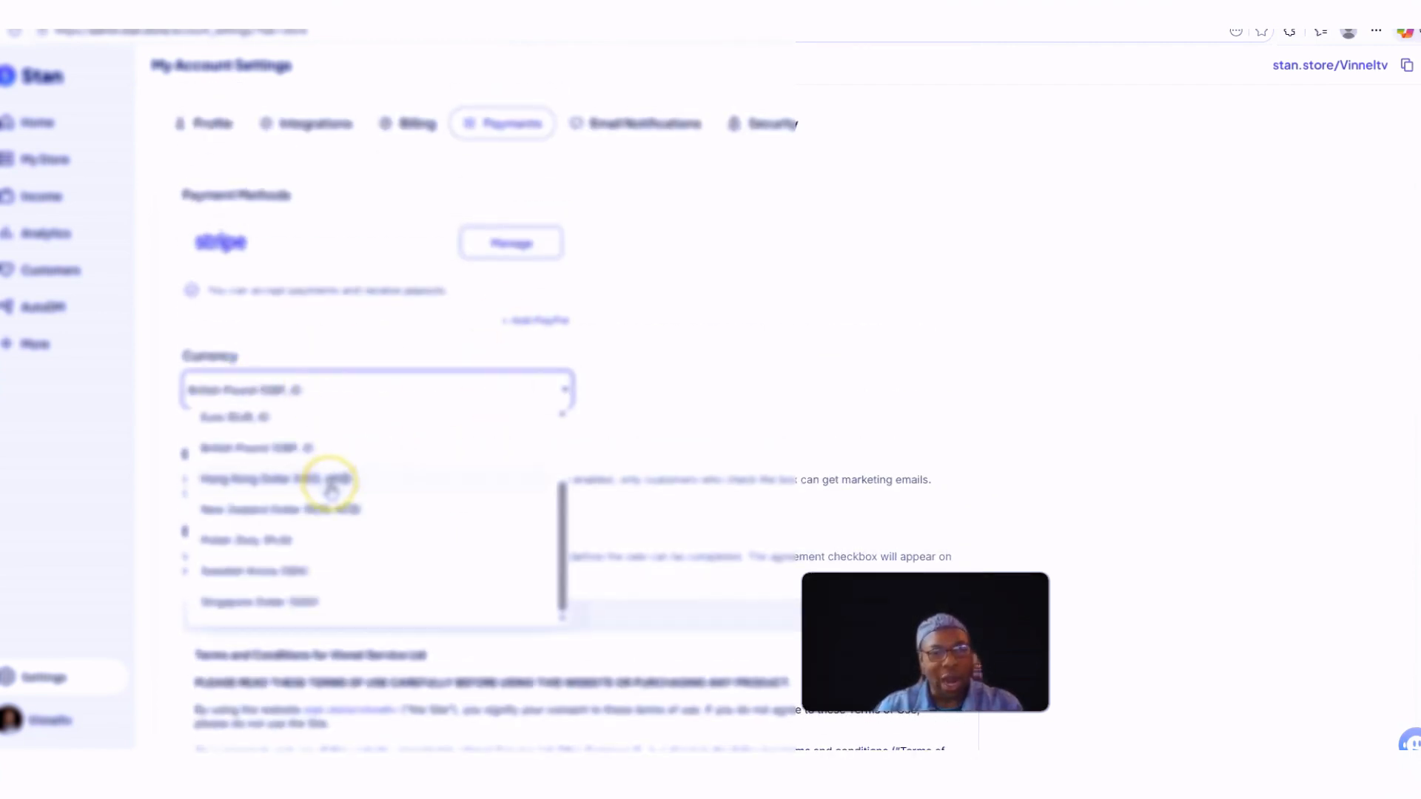
{"action": "scroll", "coordinate": [330, 489], "scroll_direction": "up", "scroll_amount": 2}
{"action": "left_click", "coordinate": [274, 429]}
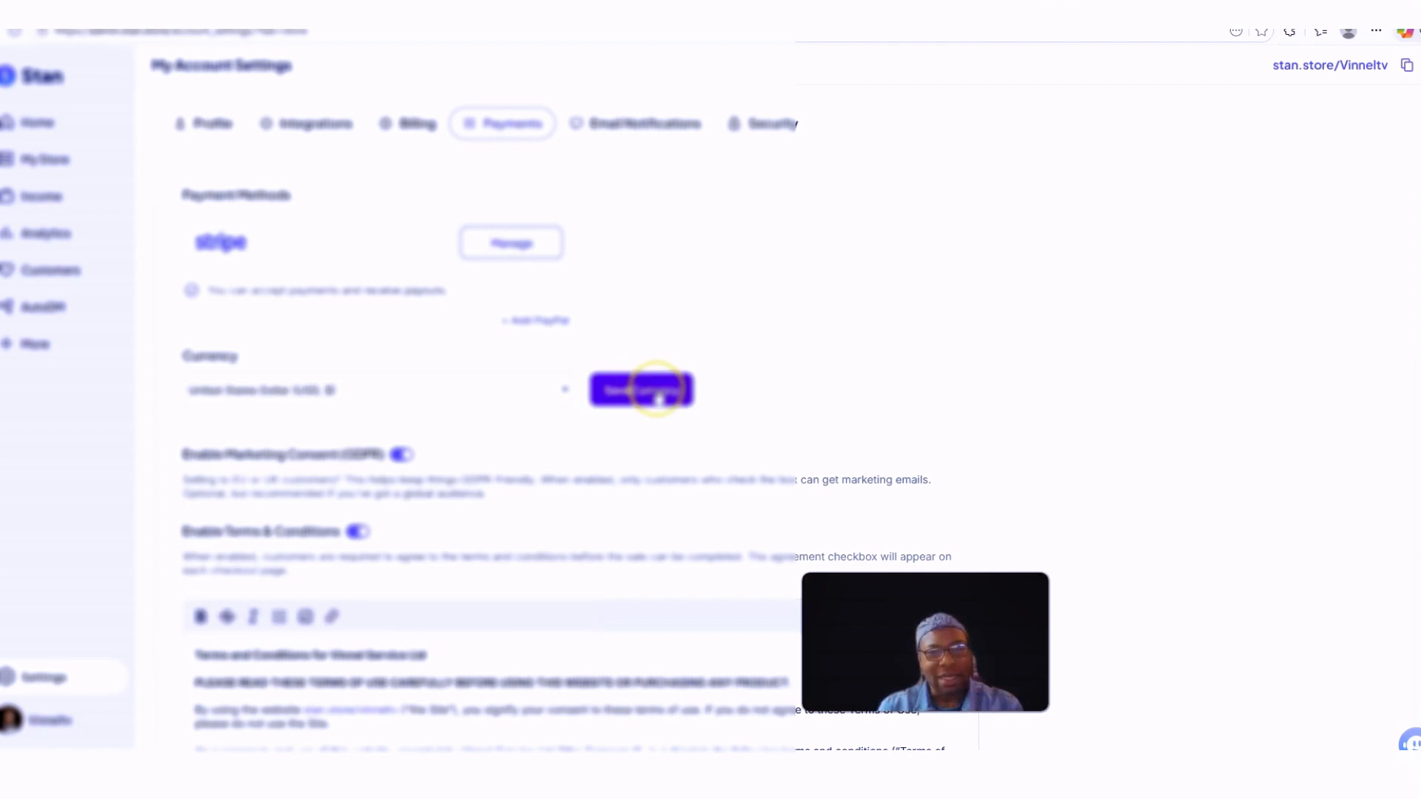
{"action": "left_click", "coordinate": [651, 391]}
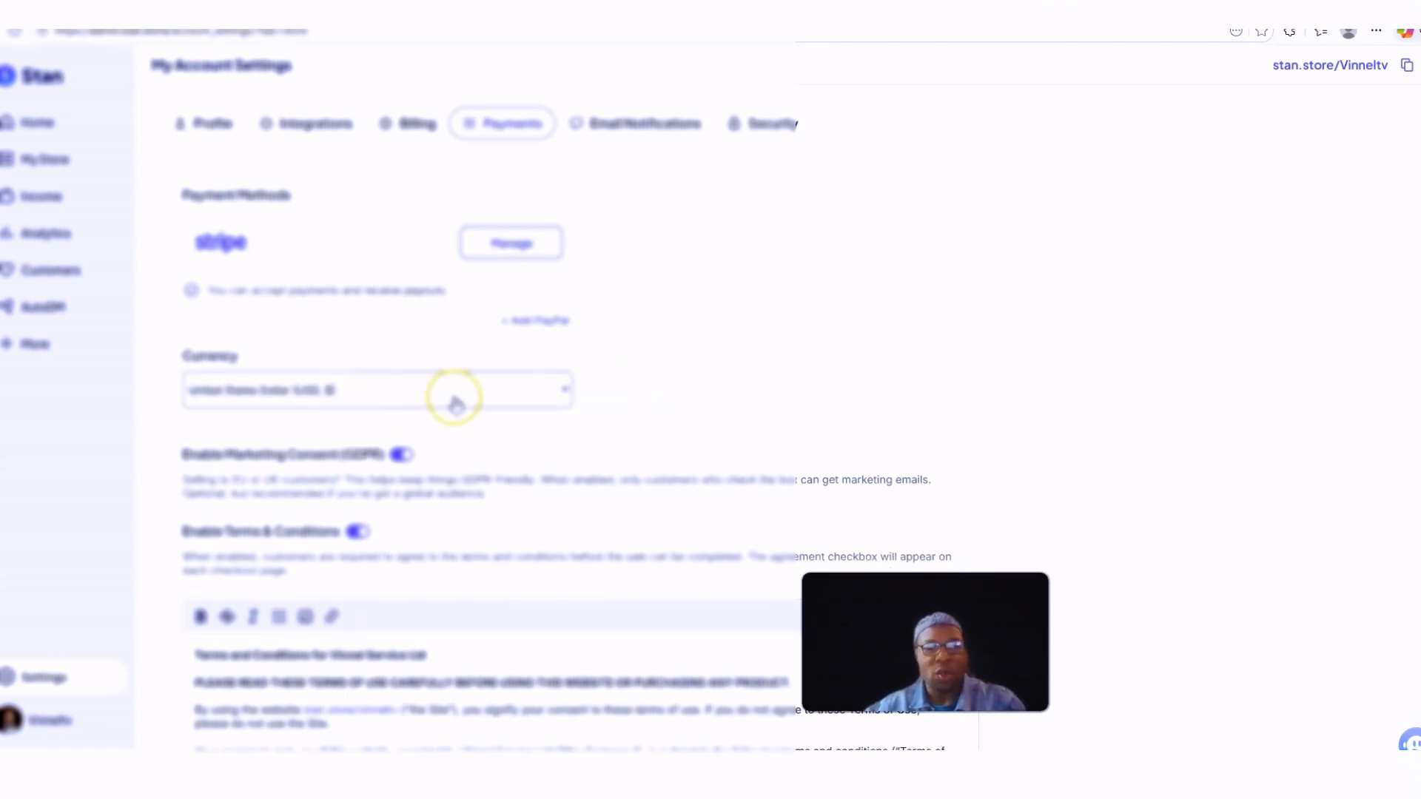
{"action": "left_click", "coordinate": [55, 159]}
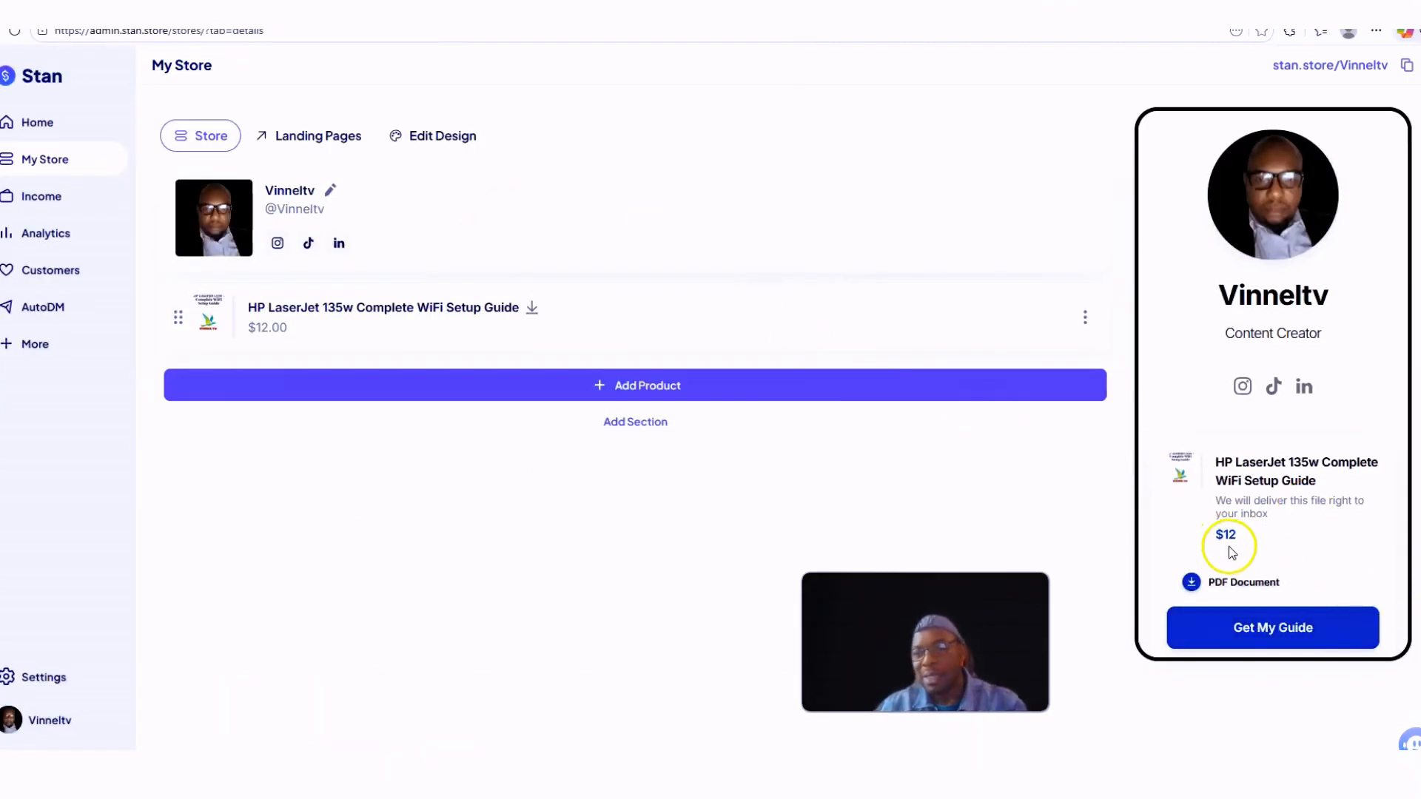
Step: Have Stanley create a marketing post for the setup guide from the dashboard's store setup checklist and read through it
{"action": "left_click", "coordinate": [11, 124]}
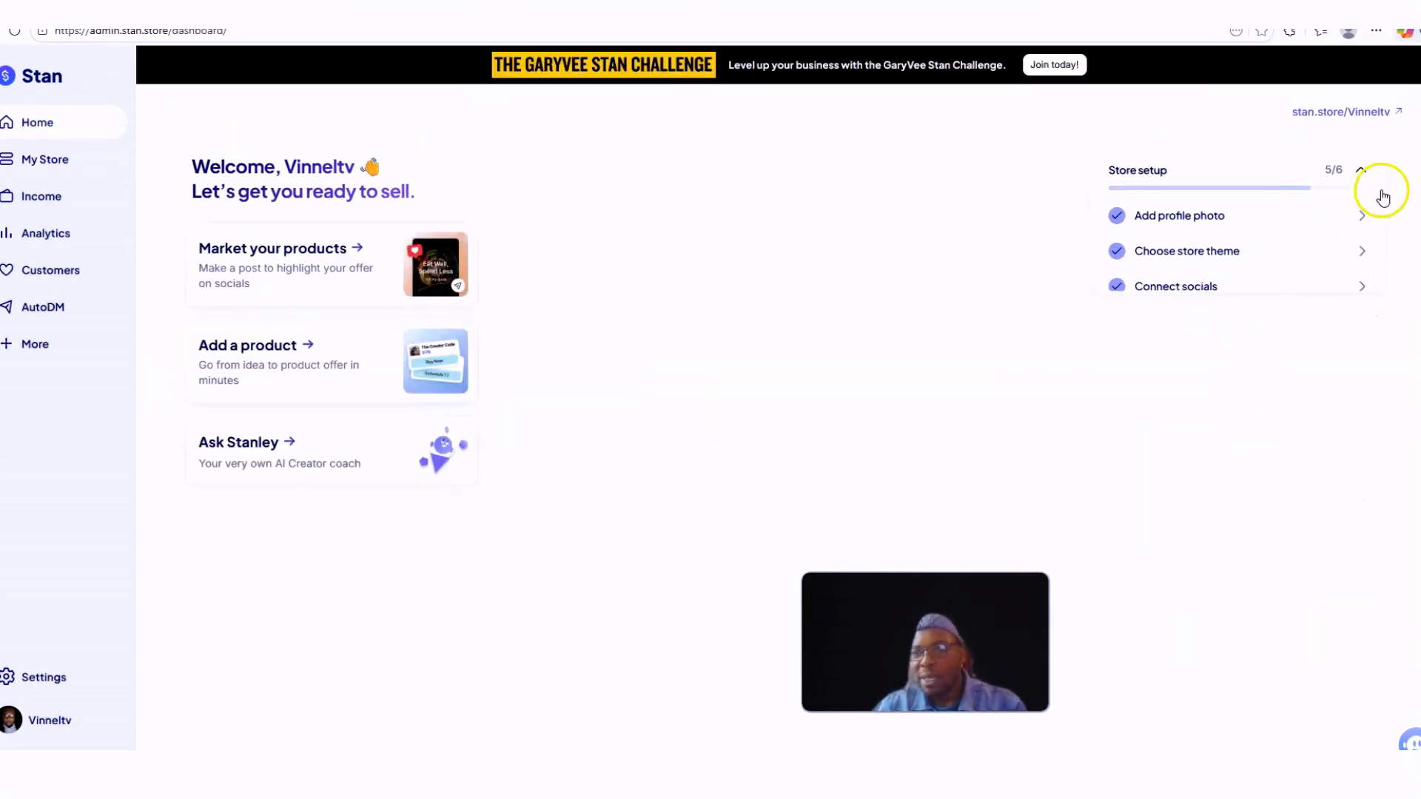
{"action": "scroll", "coordinate": [1235, 275], "scroll_direction": "down", "scroll_amount": 3}
{"action": "left_click", "coordinate": [1234, 272]}
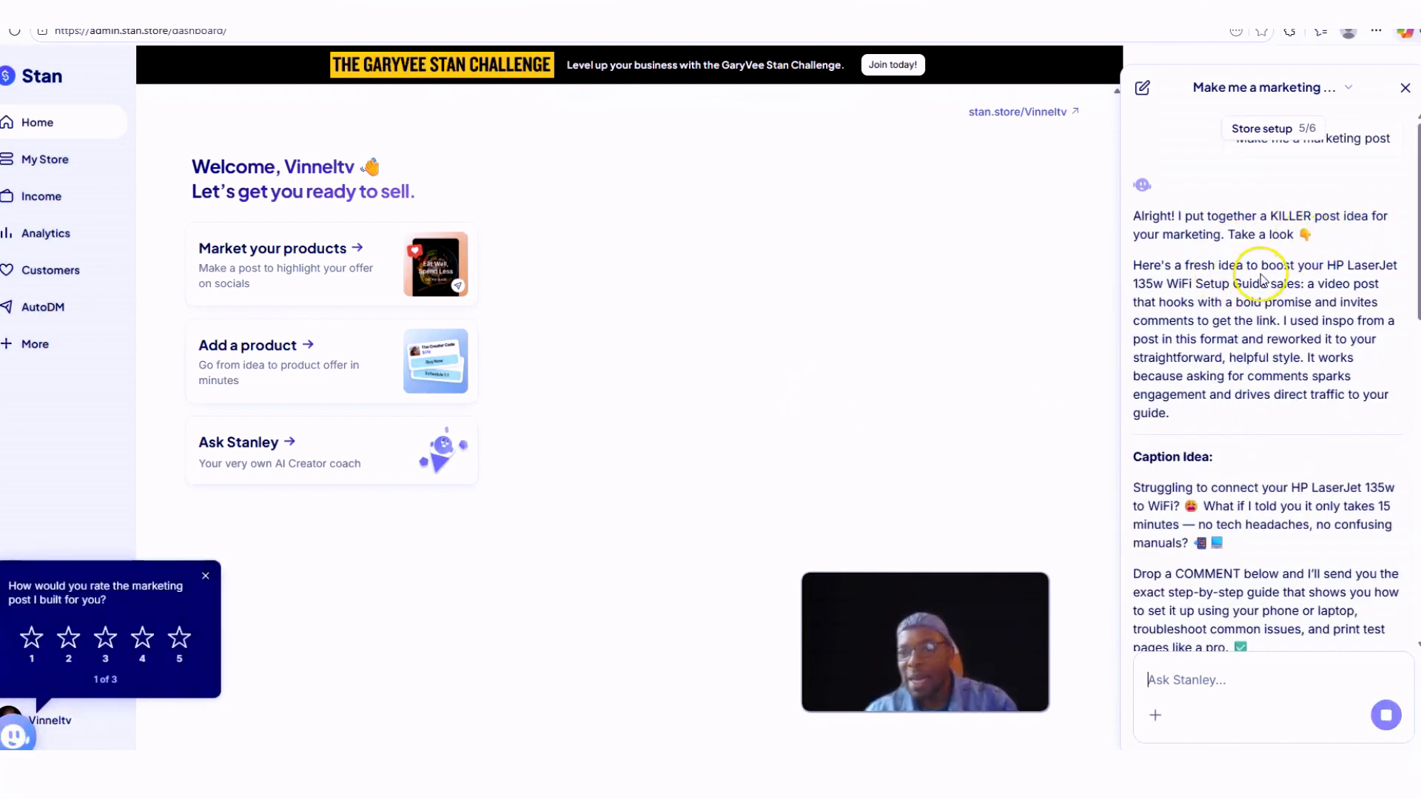
{"action": "scroll", "coordinate": [1307, 347], "scroll_direction": "down", "scroll_amount": 8}
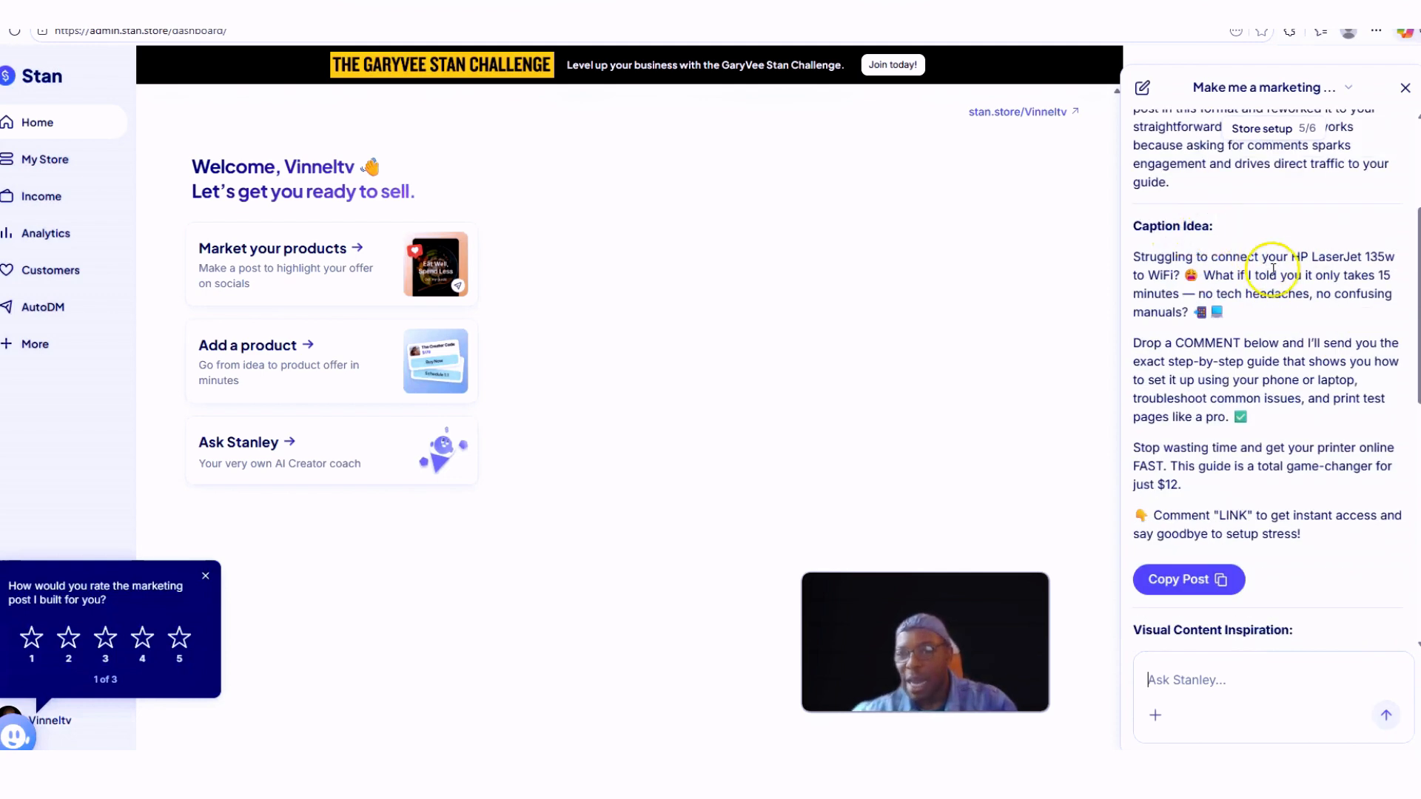
{"action": "scroll", "coordinate": [1253, 318], "scroll_direction": "down", "scroll_amount": 2}
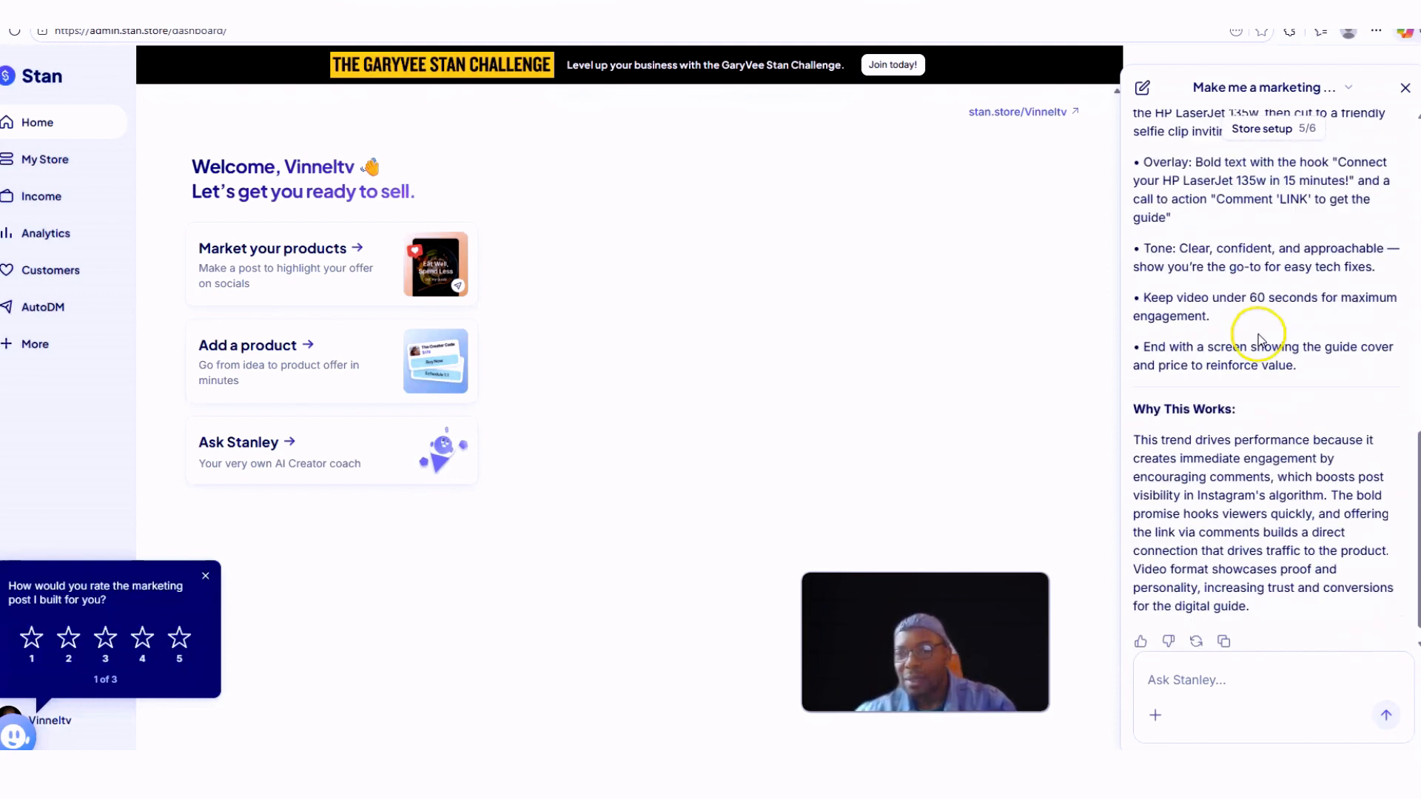
{"action": "scroll", "coordinate": [1259, 330], "scroll_direction": "up", "scroll_amount": 10}
{"action": "scroll", "coordinate": [1218, 337], "scroll_direction": "down", "scroll_amount": 1}
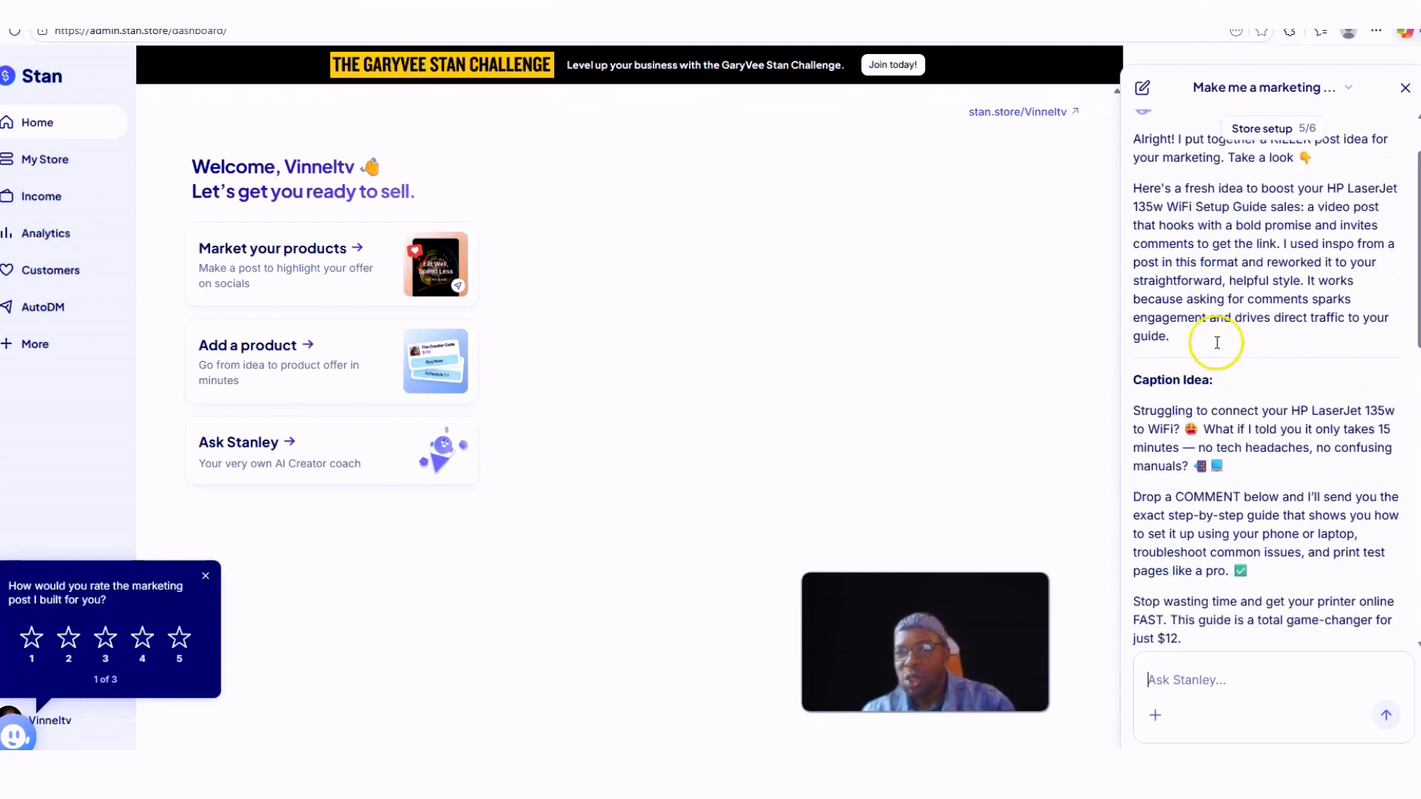
{"action": "scroll", "coordinate": [1217, 345], "scroll_direction": "up", "scroll_amount": 1}
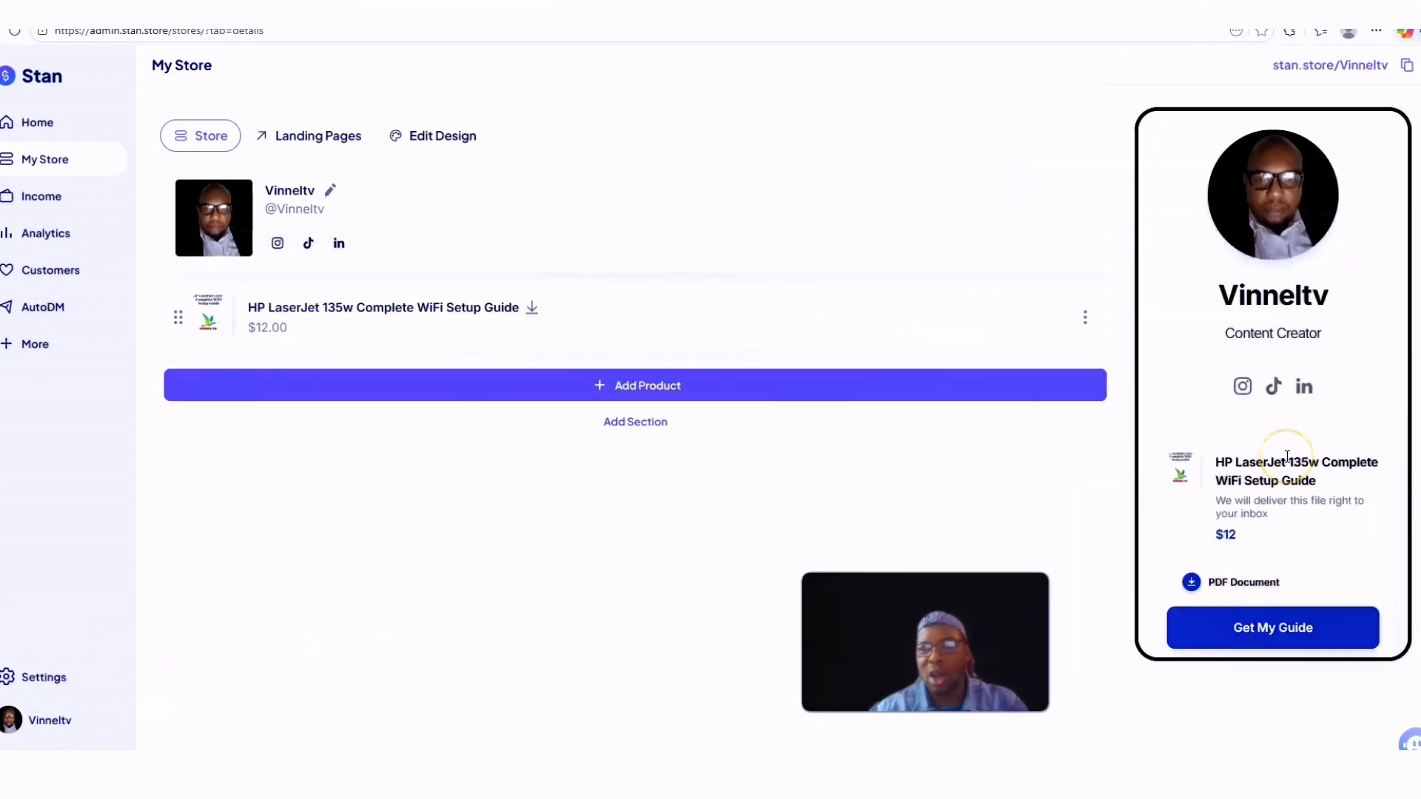